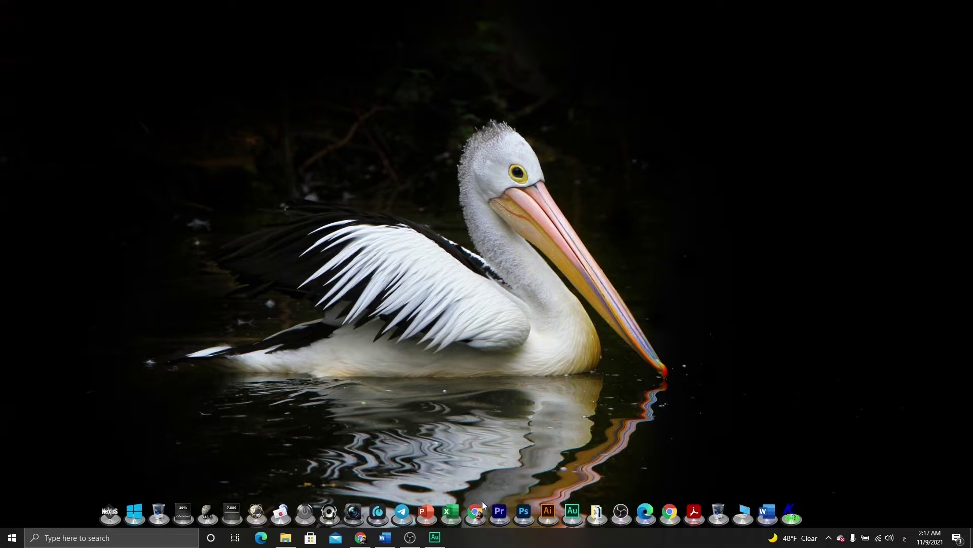
- Launch Premiere Pro 2022 from the taskbar and wait for the Home screen
{"action": "left_click", "coordinate": [499, 511]}
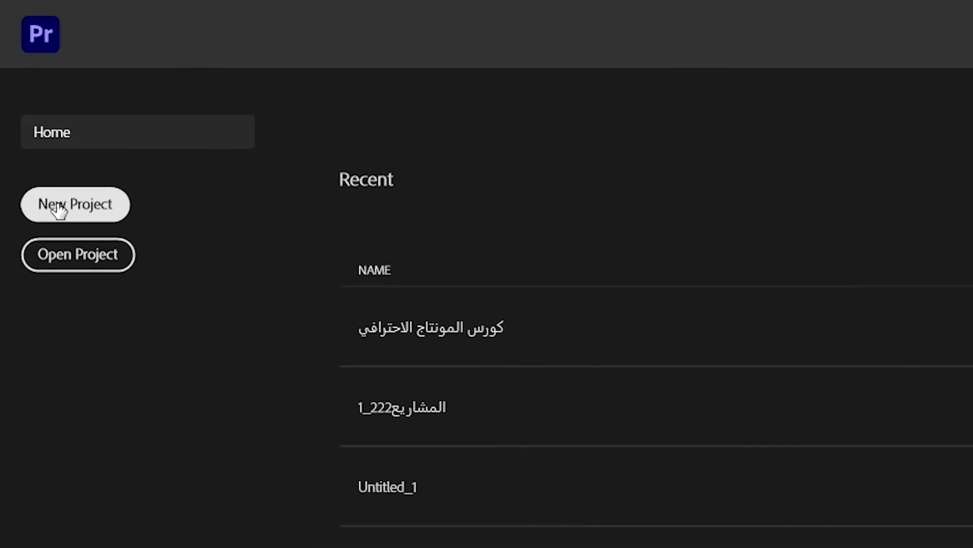
- Start a new project and name it المقدمة
{"action": "left_click", "coordinate": [58, 208]}
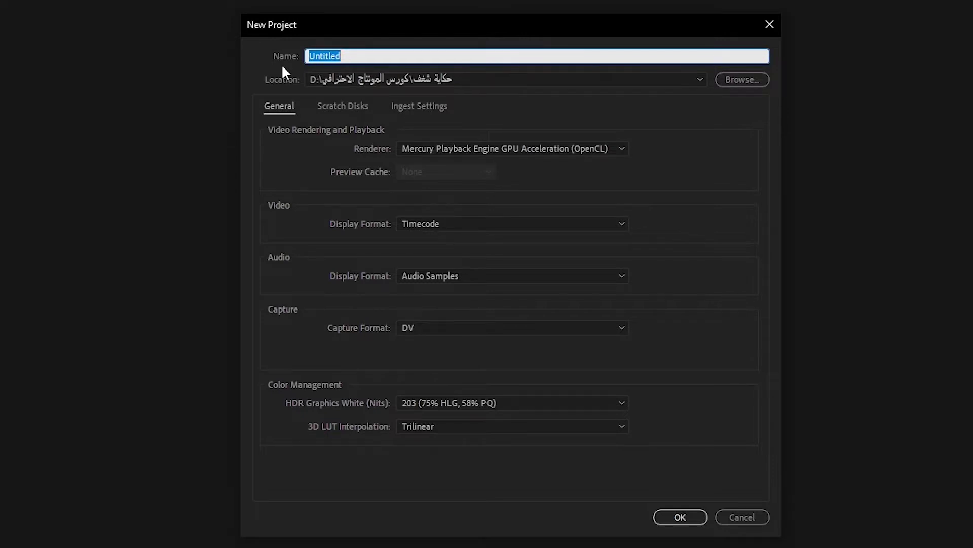
{"action": "type", "text": "المقدمة"}
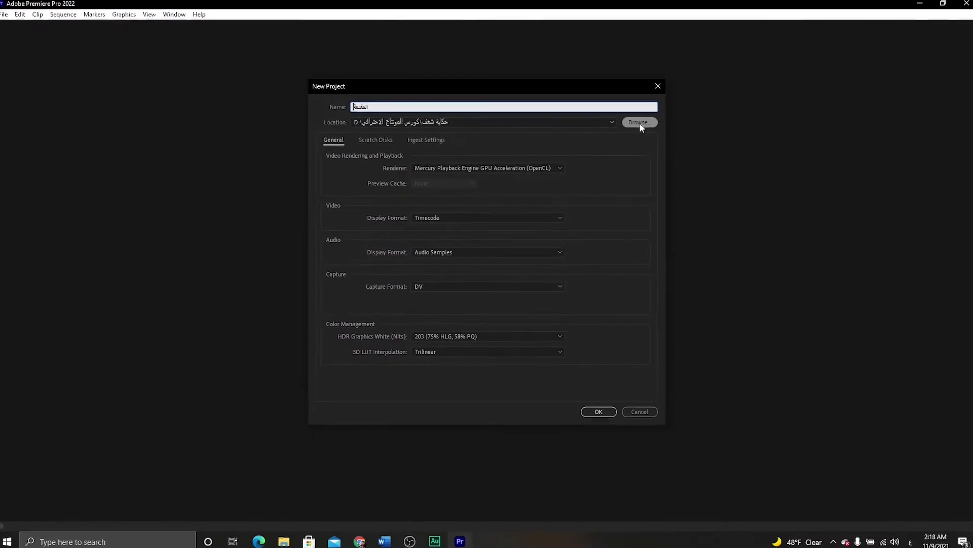
- Create an المقدمة folder inside كورس المونتاج الاحترافي and make it the project location
{"action": "left_click", "coordinate": [638, 123]}
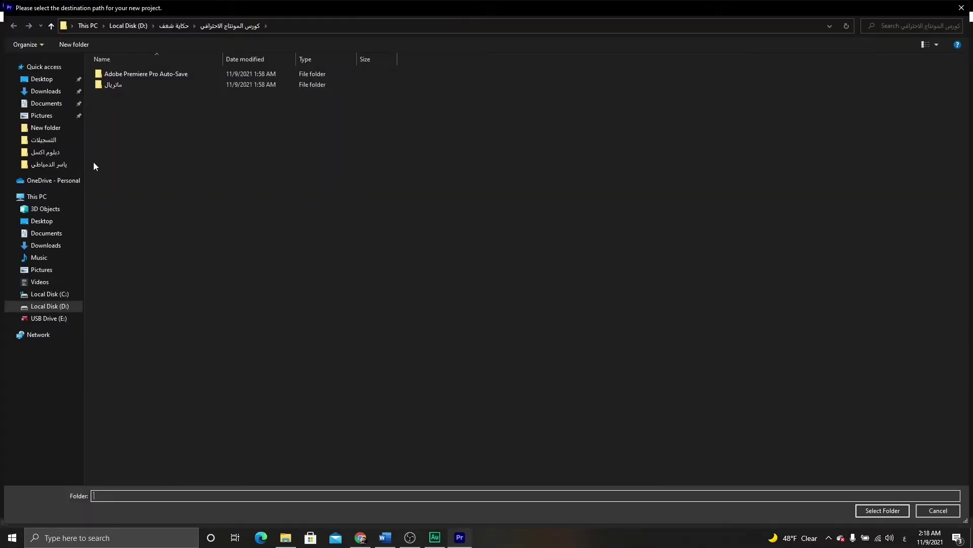
{"action": "left_click", "coordinate": [161, 28]}
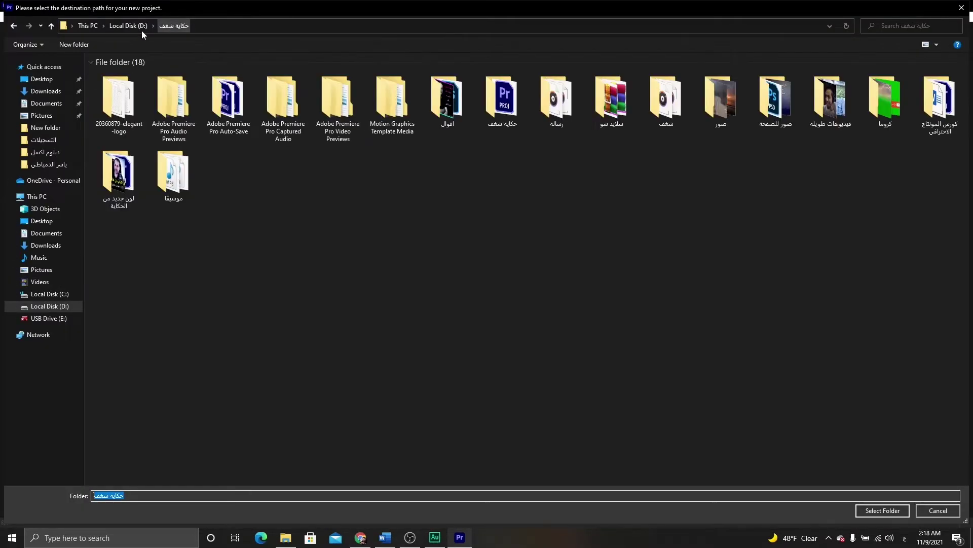
{"action": "double_click", "coordinate": [940, 99]}
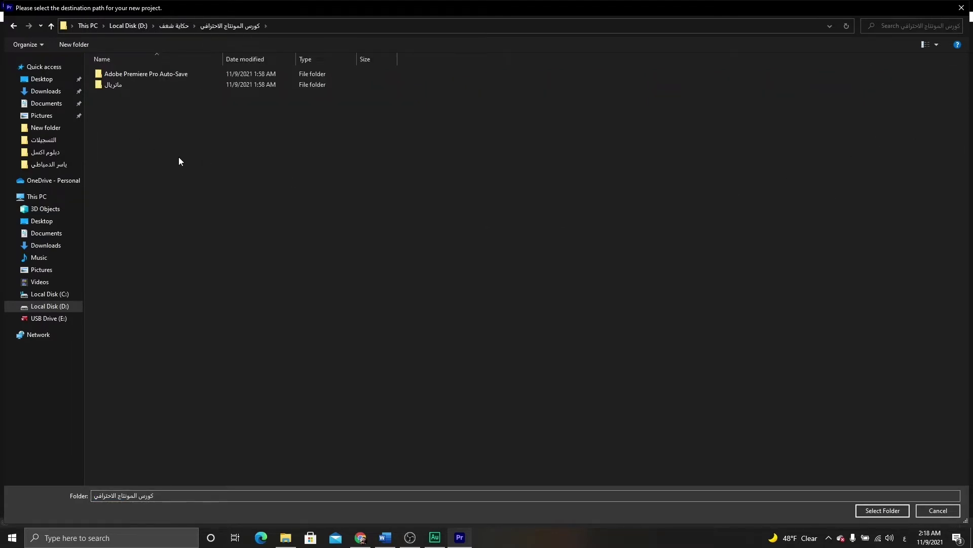
{"action": "right_click", "coordinate": [174, 163]}
{"action": "mouse_move", "coordinate": [198, 270]}
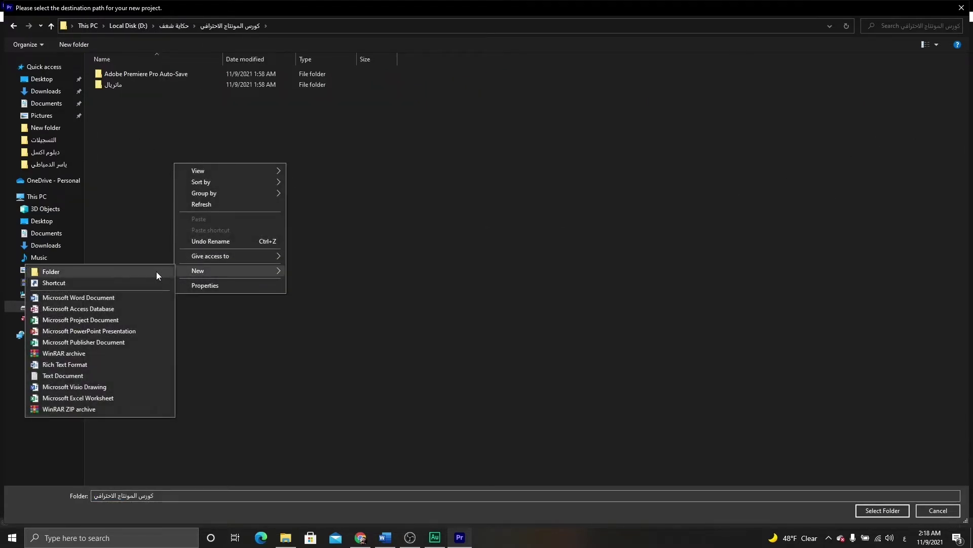
{"action": "left_click", "coordinate": [156, 272]}
{"action": "key", "text": "BackSpace"}
{"action": "type", "text": "المقدم"}
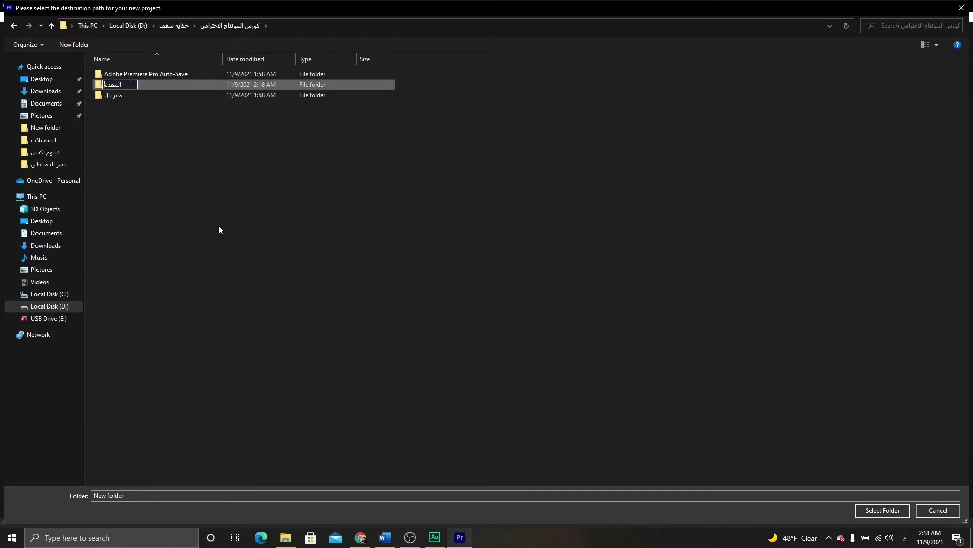
{"action": "type", "text": "ة"}
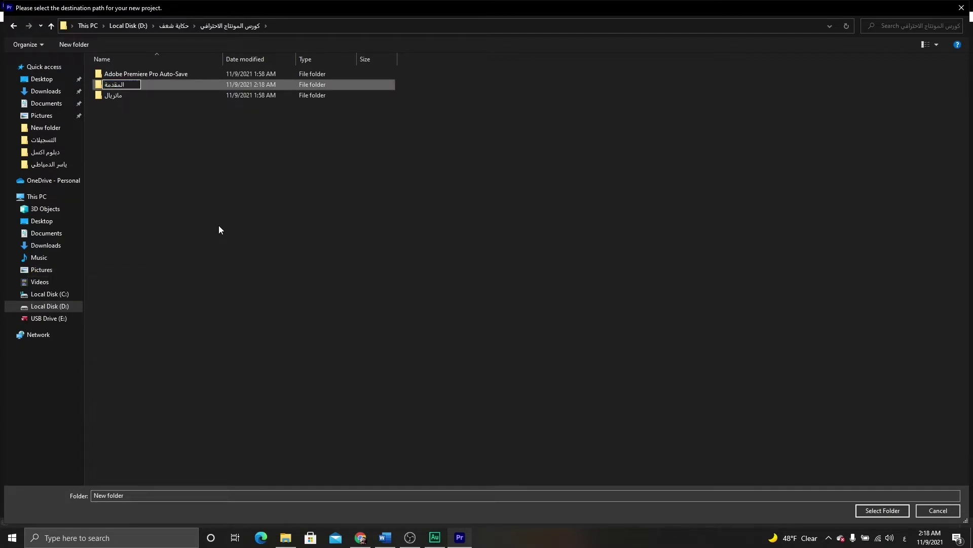
{"action": "key", "text": "Return"}
{"action": "key", "text": "Return"}
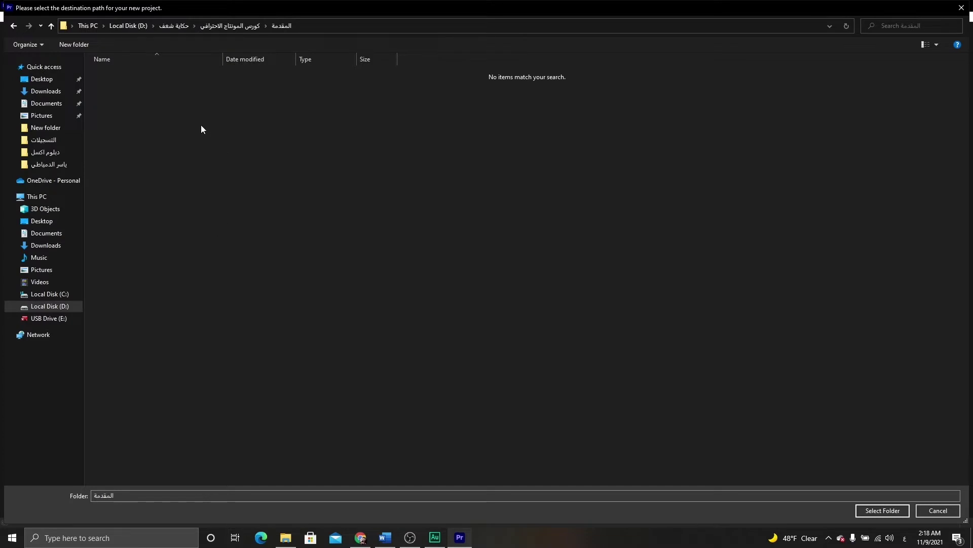
{"action": "left_click", "coordinate": [870, 510]}
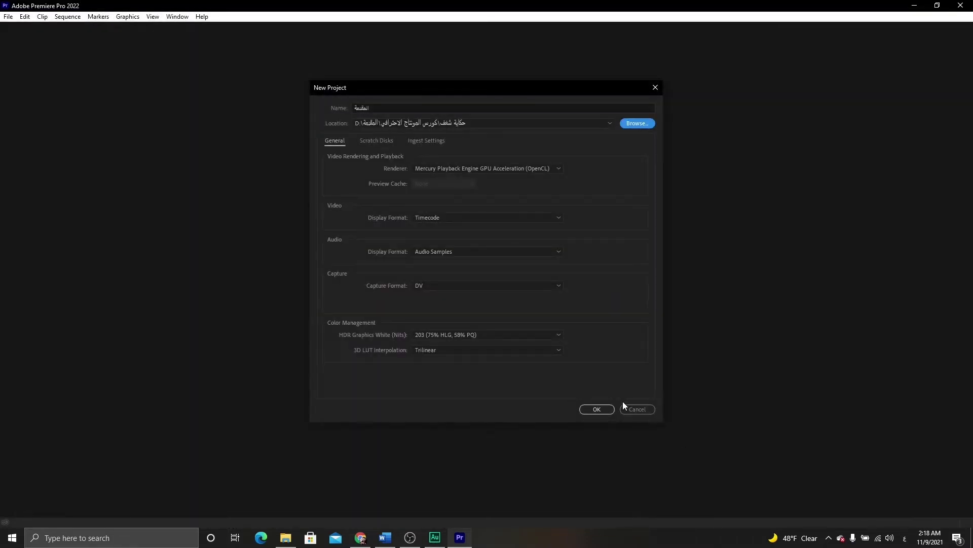
- Create the المقدمة project and import المقدمة.mp4 (3:01:19) into its bin from File Explorer
{"action": "left_click", "coordinate": [596, 409]}
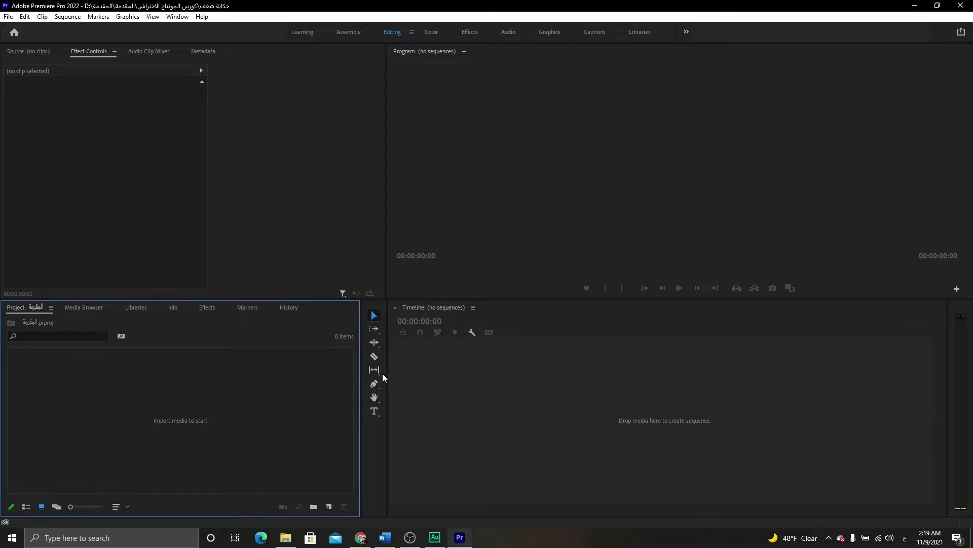
{"action": "left_click", "coordinate": [286, 537]}
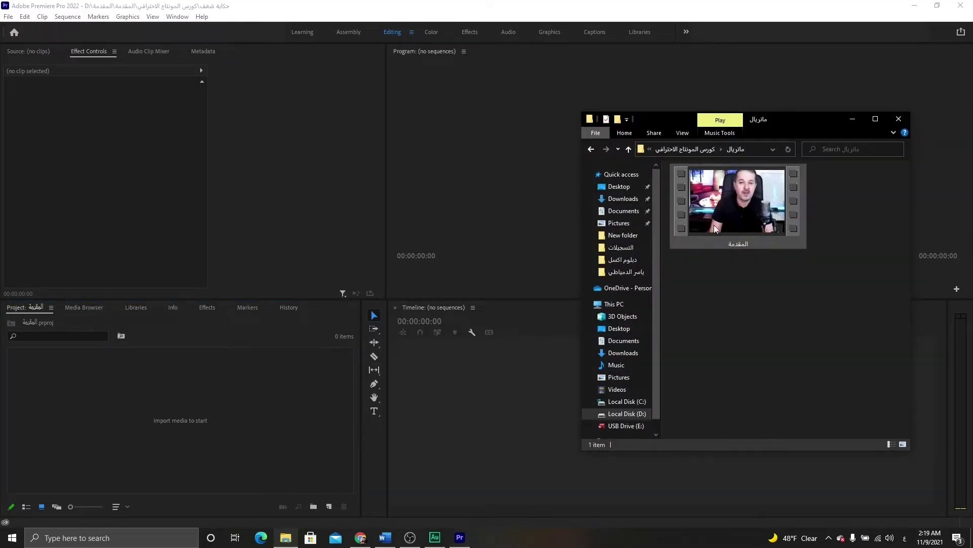
{"action": "left_click_drag", "start_coordinate": [746, 200], "coordinate": [243, 440]}
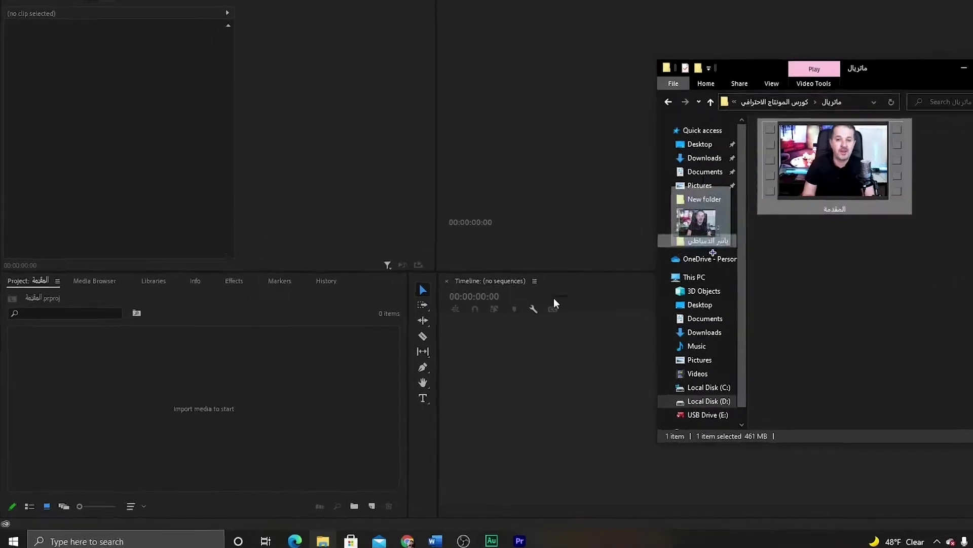
{"action": "mouse_move", "coordinate": [512, 361]}
{"action": "left_mouse_down"}
{"action": "mouse_move", "coordinate": [427, 265]}
{"action": "mouse_move", "coordinate": [465, 254]}
{"action": "left_mouse_up"}
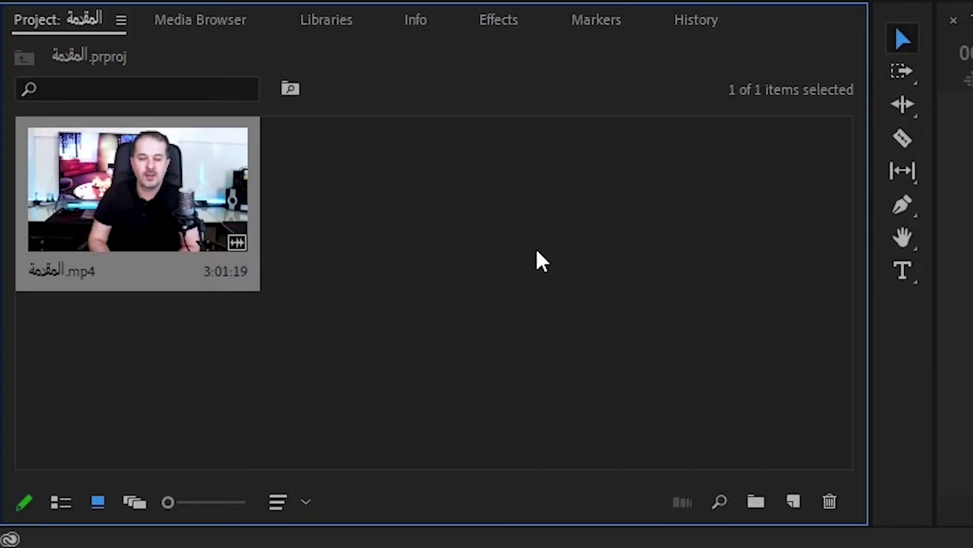
{"action": "left_click", "coordinate": [537, 252]}
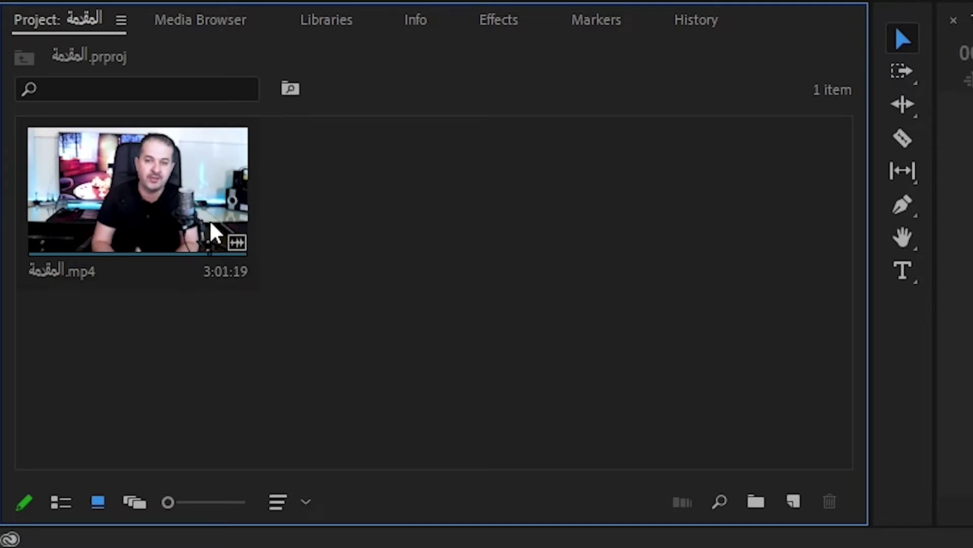
- Build an المقدمة sequence from the clip and play it back from the start
{"action": "left_click_drag", "start_coordinate": [185, 185], "coordinate": [797, 511]}
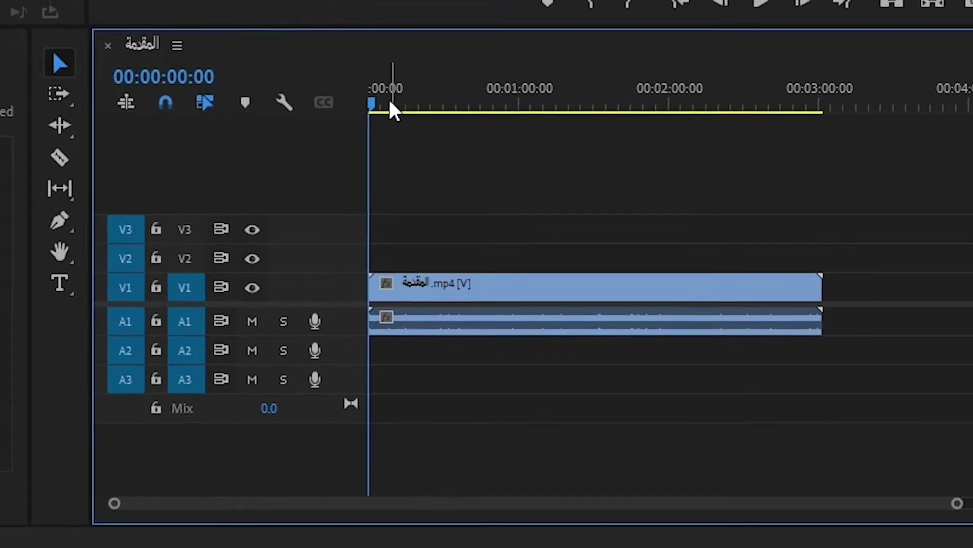
{"action": "left_click_drag", "start_coordinate": [393, 109], "coordinate": [531, 329]}
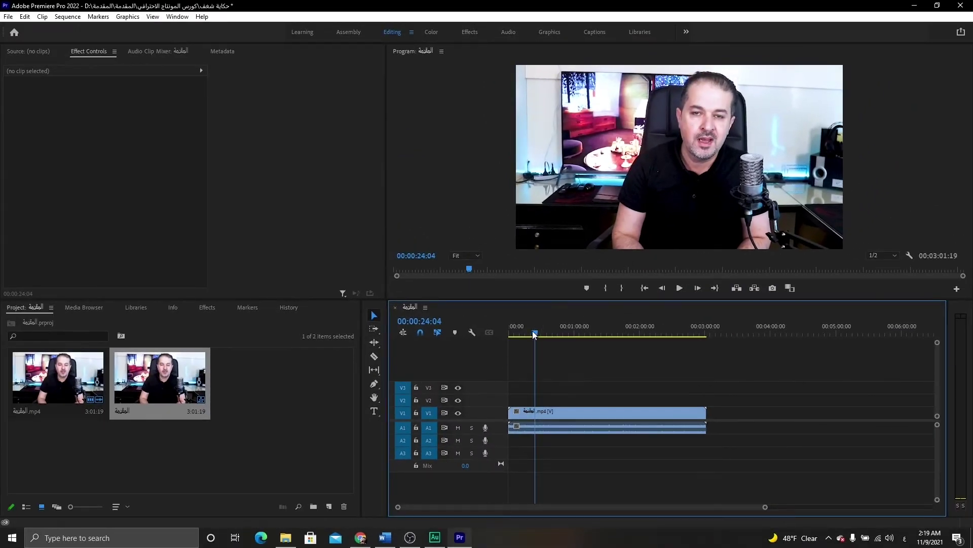
{"action": "left_click_drag", "start_coordinate": [534, 334], "coordinate": [501, 327]}
{"action": "key", "text": "space"}
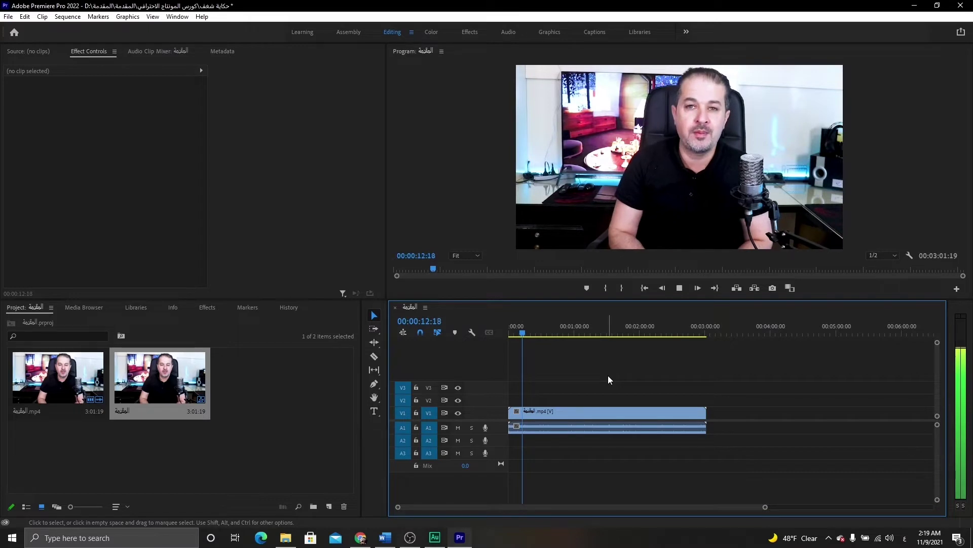
{"action": "key", "text": "space"}
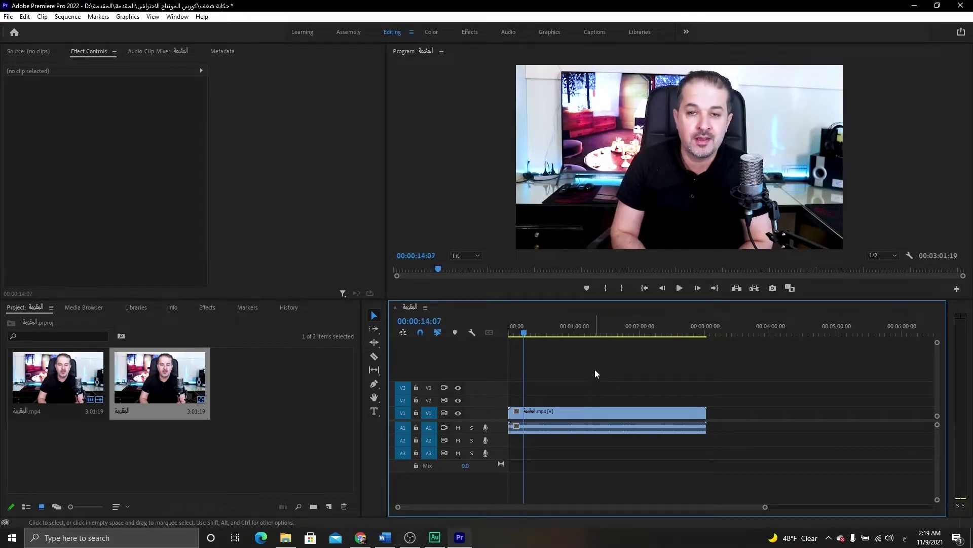
- Select the clip, zoom the timeline to fit it, and park the playhead at 00:00:00:00
{"action": "left_click", "coordinate": [527, 334]}
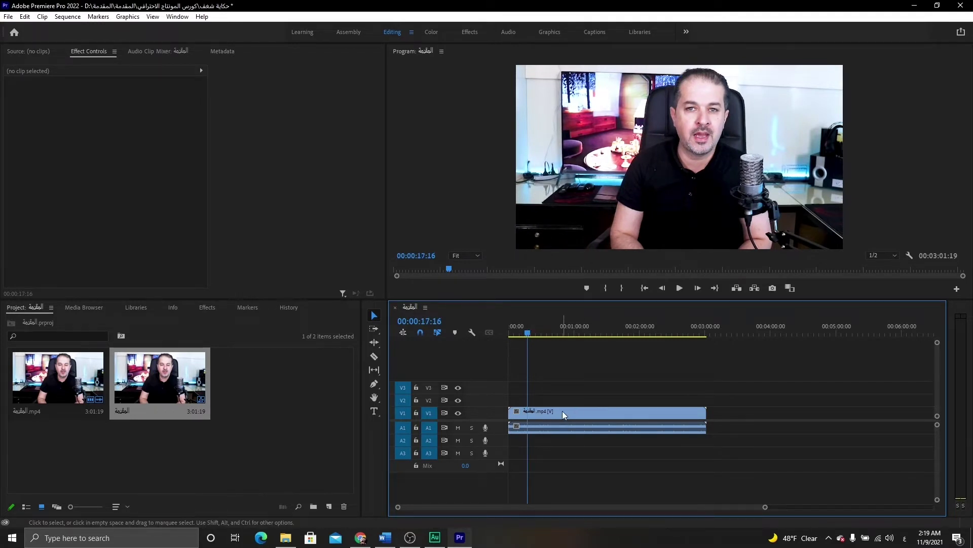
{"action": "left_click", "coordinate": [540, 414]}
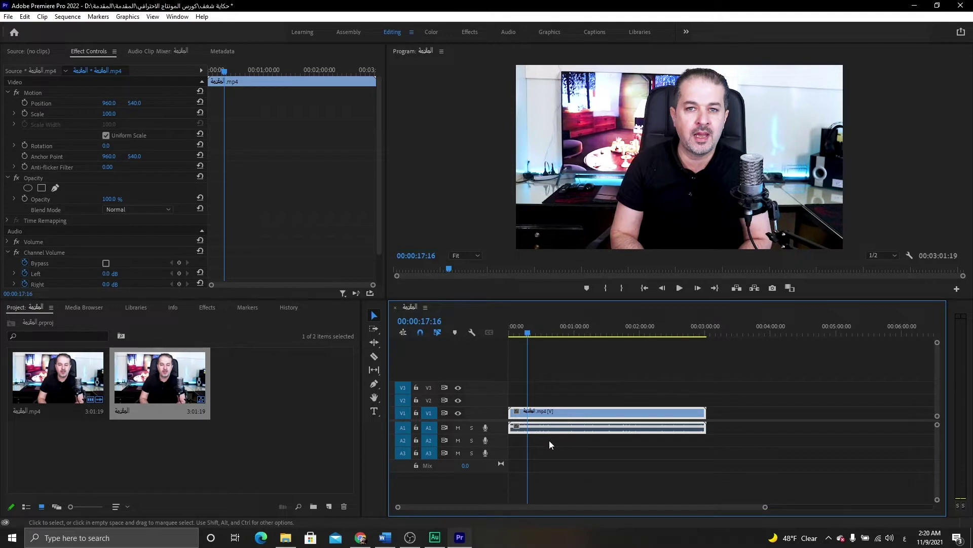
{"action": "left_click_drag", "start_coordinate": [766, 508], "coordinate": [715, 510]}
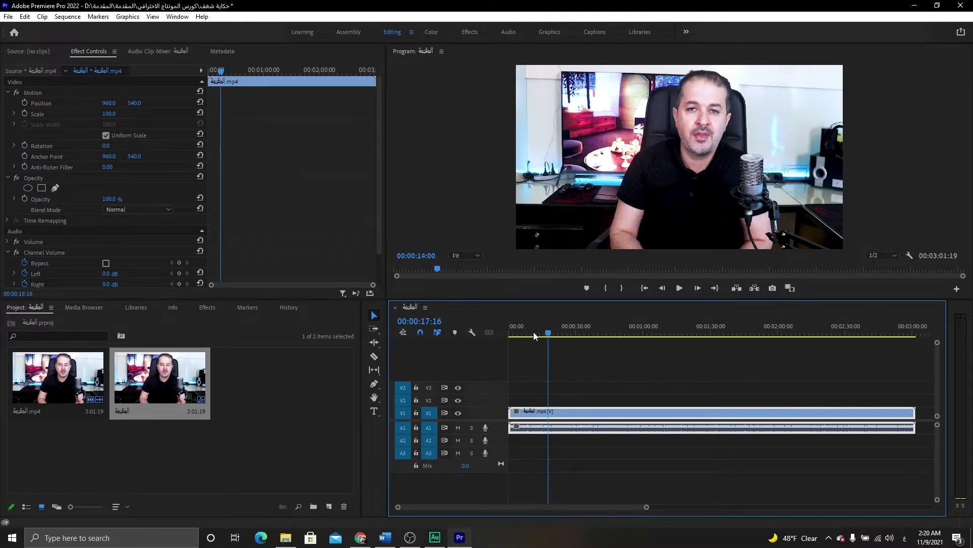
{"action": "left_click_drag", "start_coordinate": [544, 332], "coordinate": [509, 333]}
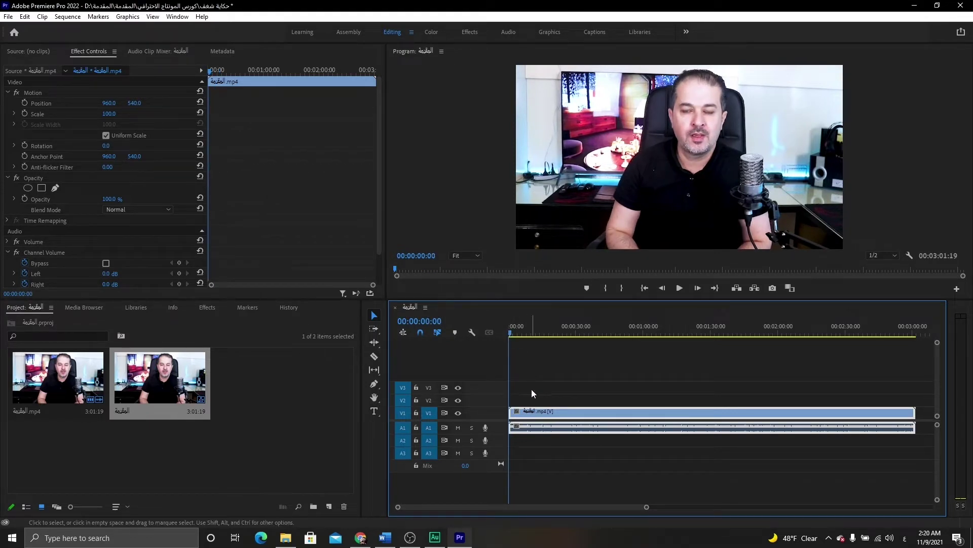
{"action": "left_click", "coordinate": [545, 408], "text": "shift"}
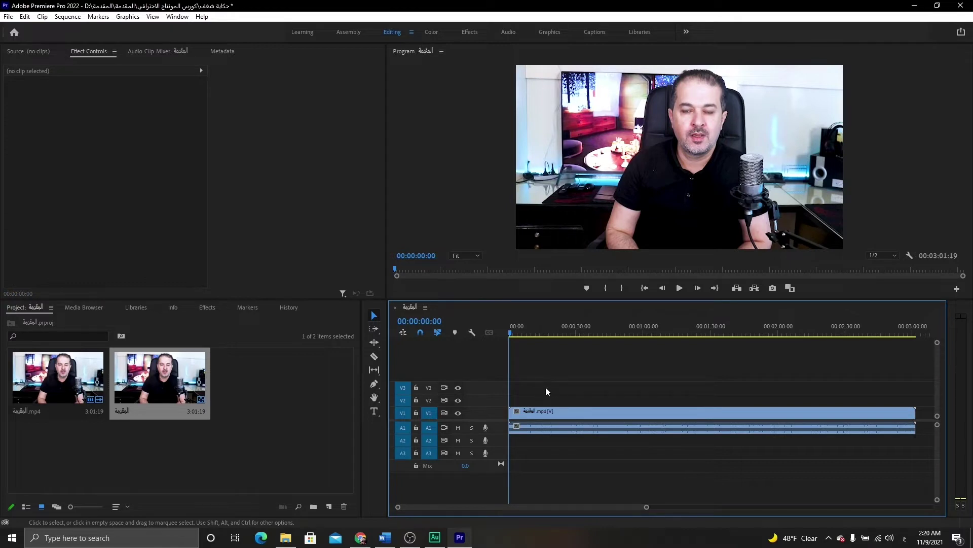
{"action": "left_click", "coordinate": [582, 413]}
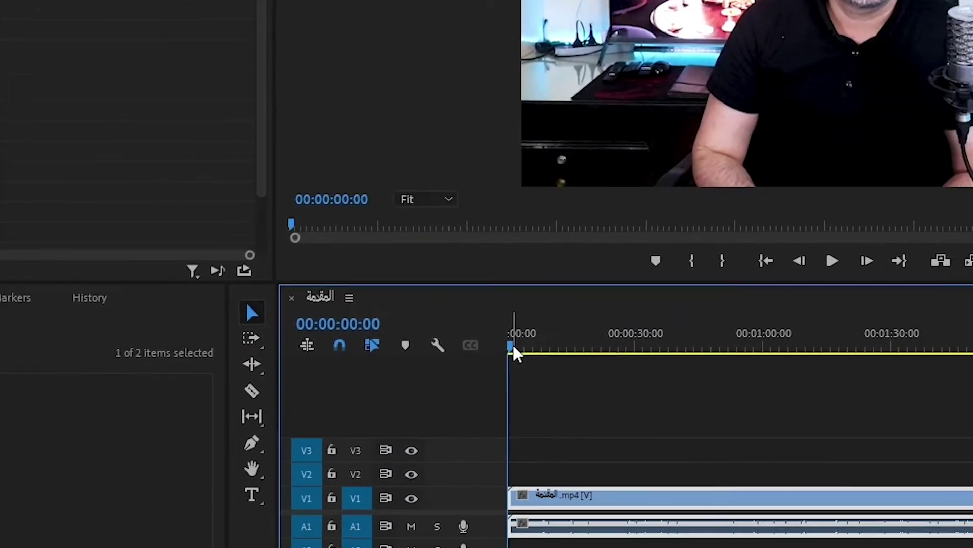
- Add an Opacity keyframe of 0% at the clip's start, 00:00:00:00
{"action": "left_click", "coordinate": [234, 197]}
{"action": "left_click_drag", "start_coordinate": [238, 197], "coordinate": [228, 198]}
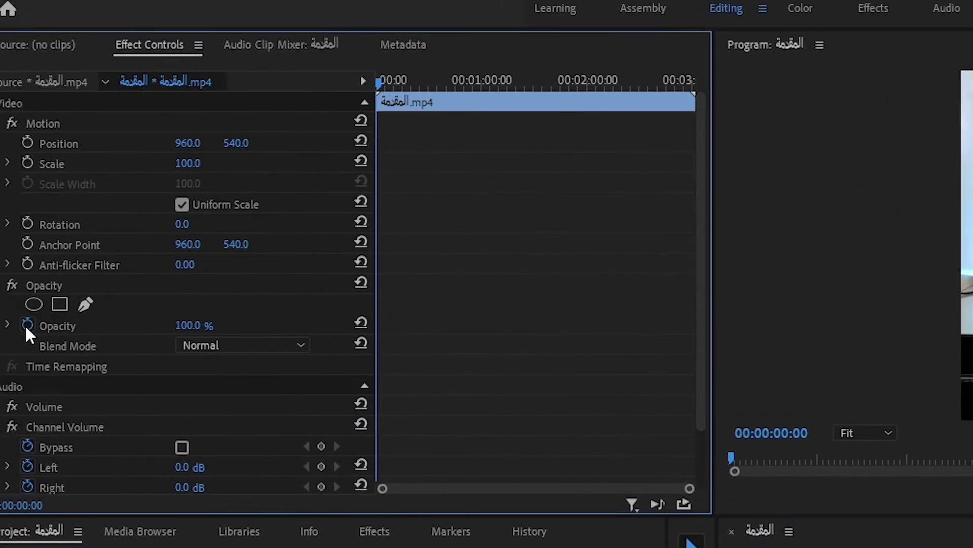
{"action": "left_click", "coordinate": [43, 334]}
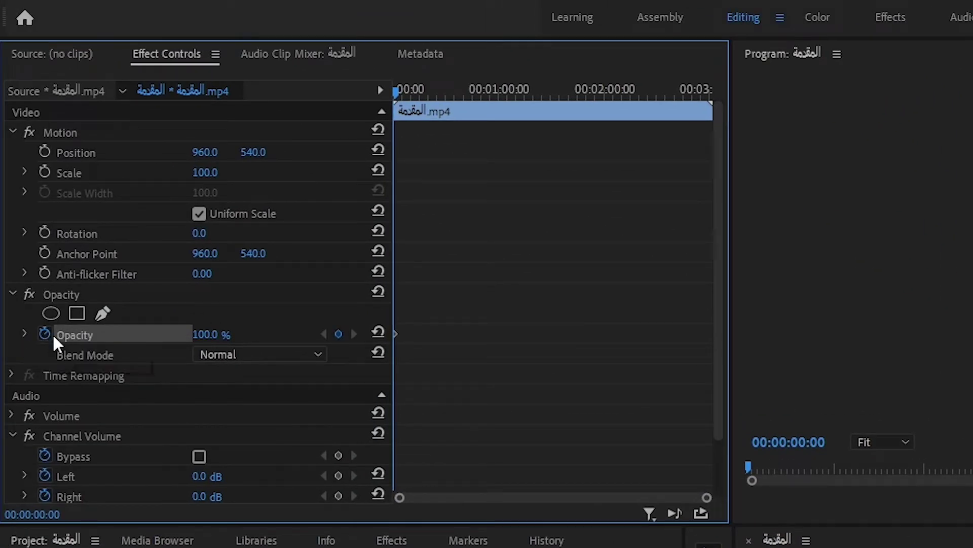
{"action": "left_click", "coordinate": [219, 335]}
{"action": "type", "text": "0"}
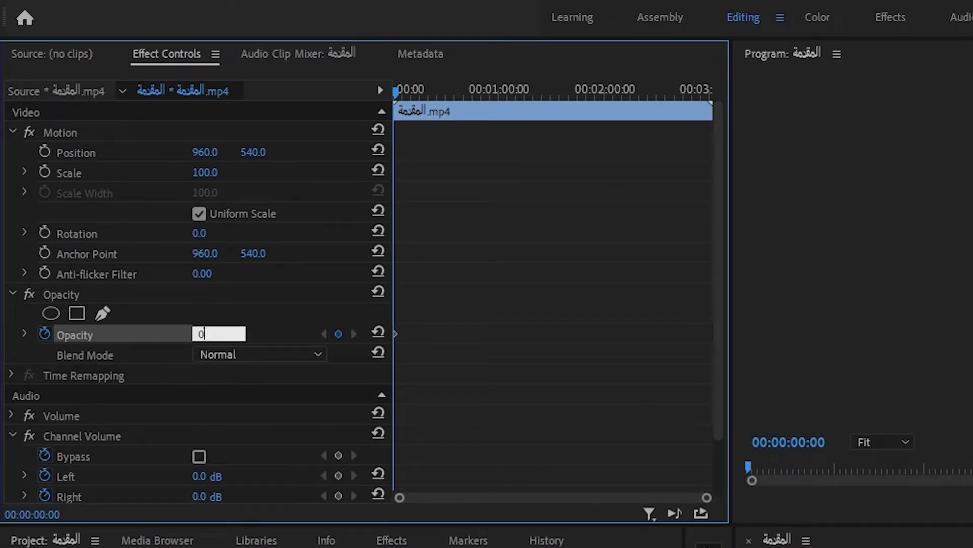
{"action": "key", "text": "Return"}
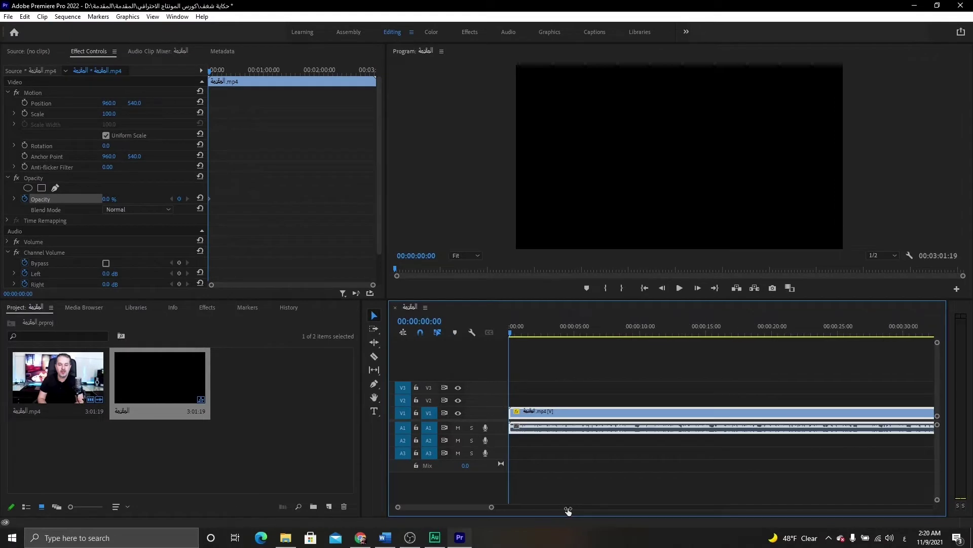
- Zoom the timeline in to show roughly its first ten seconds
{"action": "scroll", "coordinate": [568, 511], "scroll_direction": "up", "scroll_amount": 1}
{"action": "scroll", "coordinate": [565, 512], "scroll_direction": "up", "scroll_amount": 1}
{"action": "scroll", "coordinate": [558, 514], "scroll_direction": "up", "scroll_amount": 1}
{"action": "scroll", "coordinate": [550, 515], "scroll_direction": "up", "scroll_amount": 1}
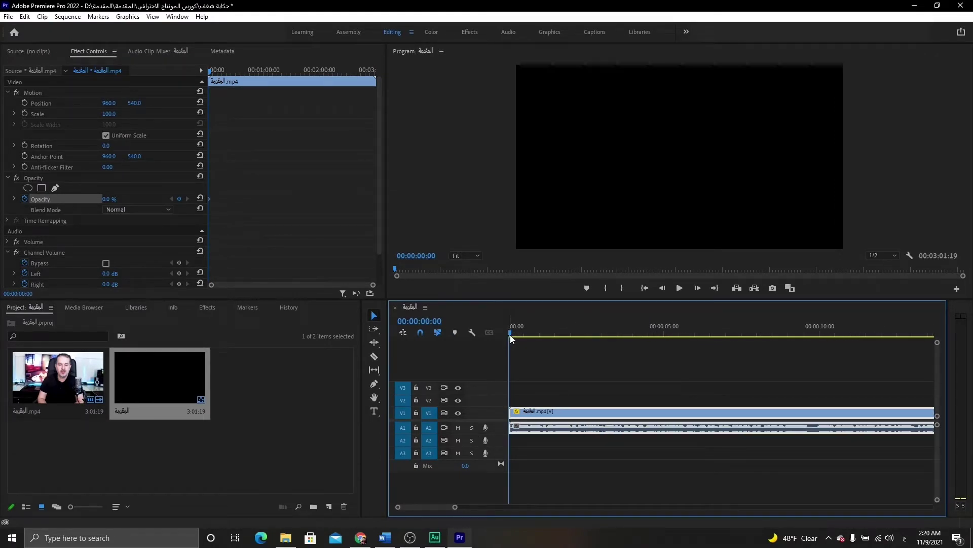
- Add a 100% Opacity keyframe at 00:00:05:23 to finish the fade-in
{"action": "mouse_move", "coordinate": [510, 334]}
{"action": "left_mouse_down"}
{"action": "mouse_move", "coordinate": [720, 338]}
{"action": "mouse_move", "coordinate": [693, 338]}
{"action": "left_mouse_up"}
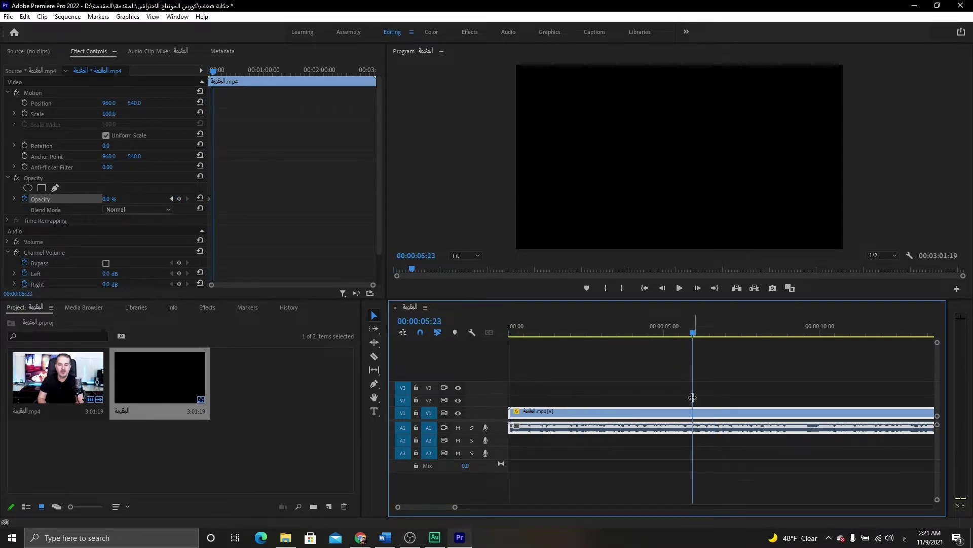
{"action": "left_click", "coordinate": [109, 199]}
{"action": "type", "text": "1"}
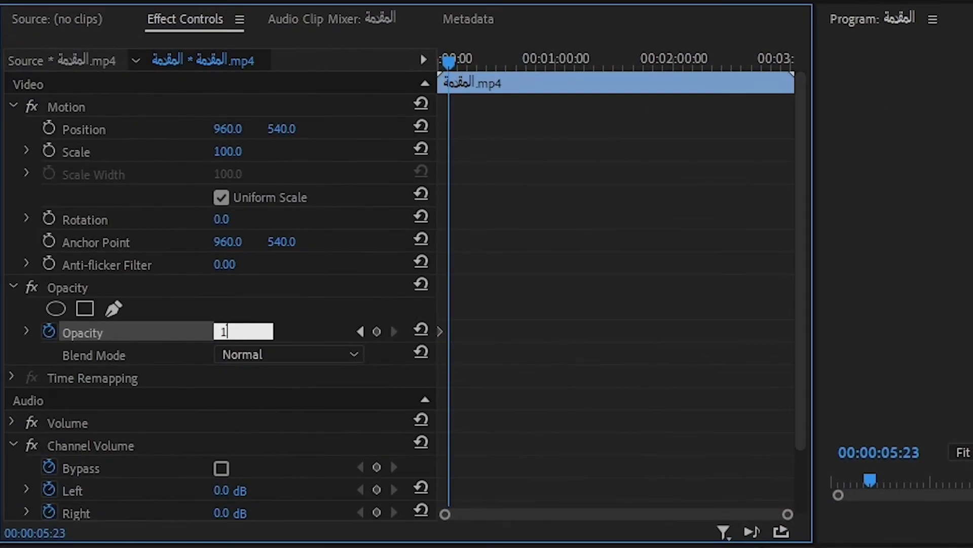
{"action": "type", "text": "00"}
{"action": "key", "text": "Return"}
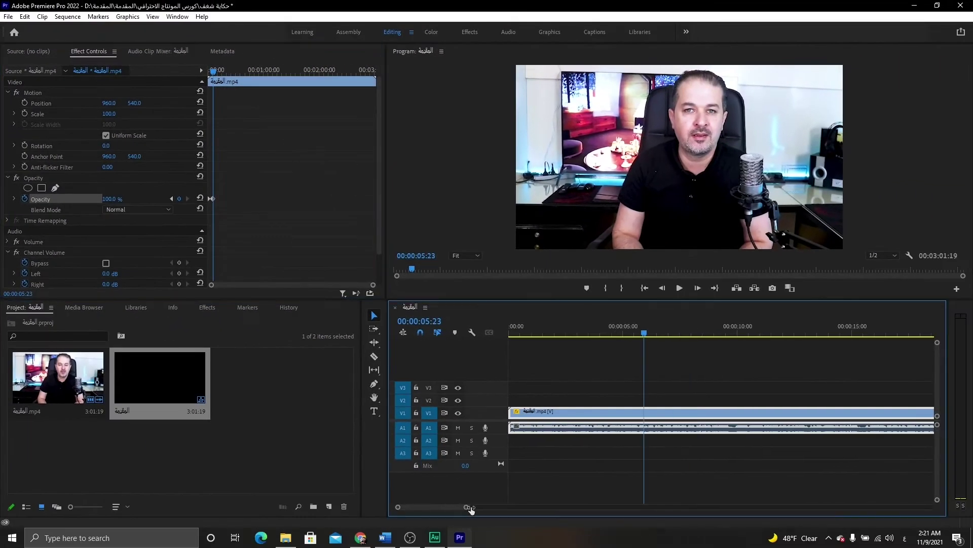
{"action": "mouse_move", "coordinate": [484, 535]}
{"action": "left_mouse_down"}
{"action": "mouse_move", "coordinate": [637, 507]}
{"action": "mouse_move", "coordinate": [730, 507]}
{"action": "left_mouse_up"}
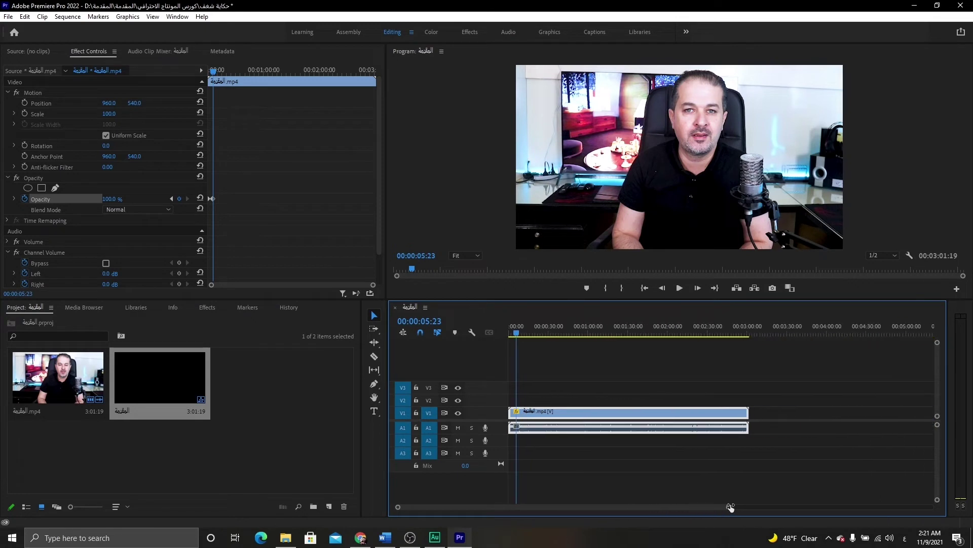
{"action": "left_click_drag", "start_coordinate": [518, 334], "coordinate": [480, 330]}
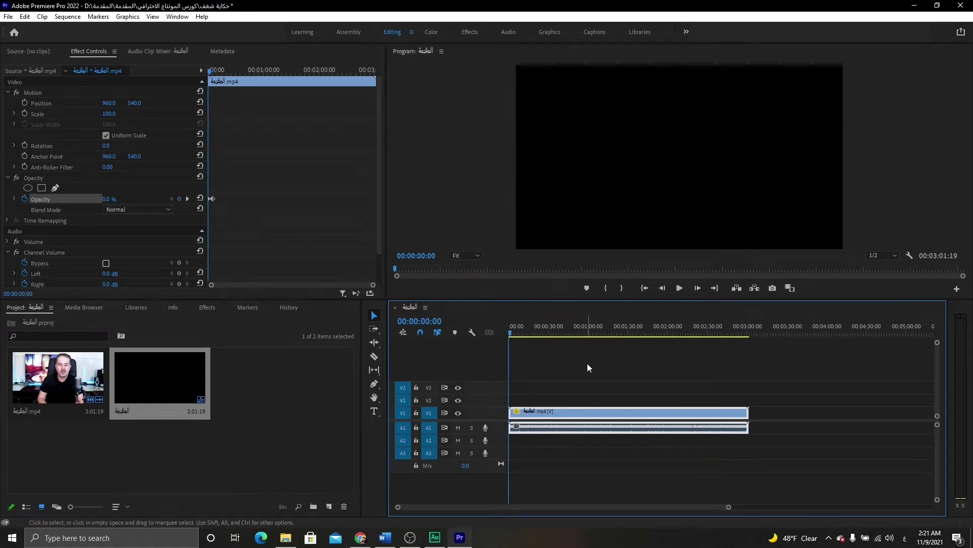
{"action": "key", "text": "space"}
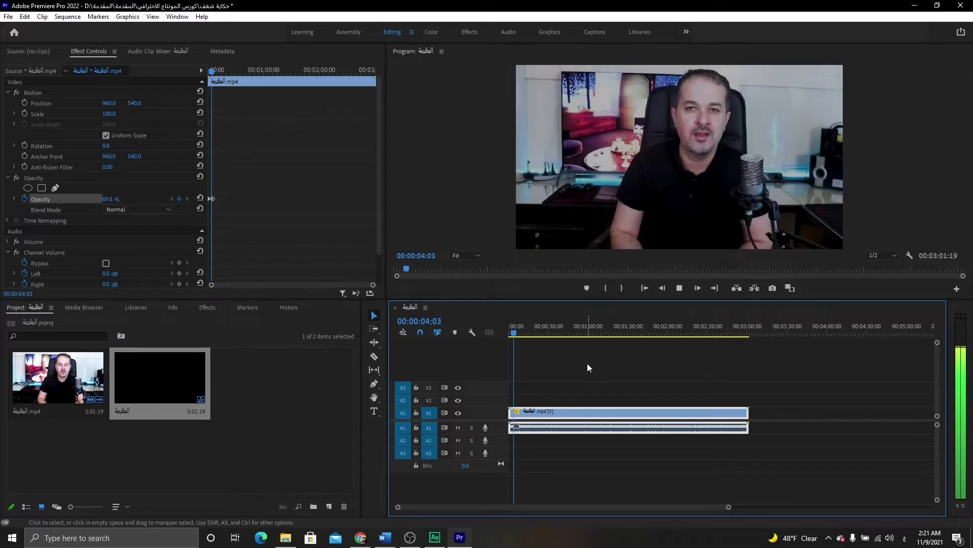
{"action": "key", "text": "space"}
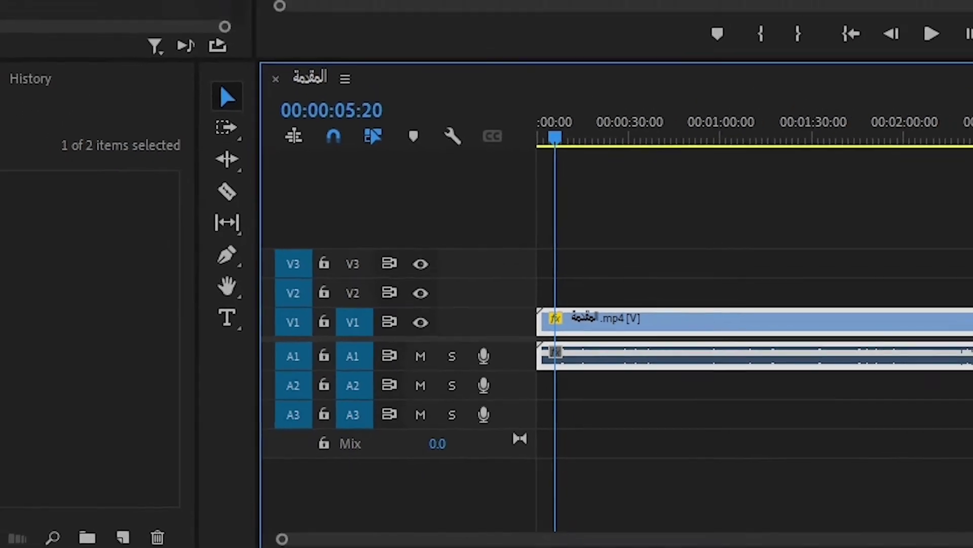
- Type the presenter's name as a title on the video and move it lower left
{"action": "left_click", "coordinate": [227, 318]}
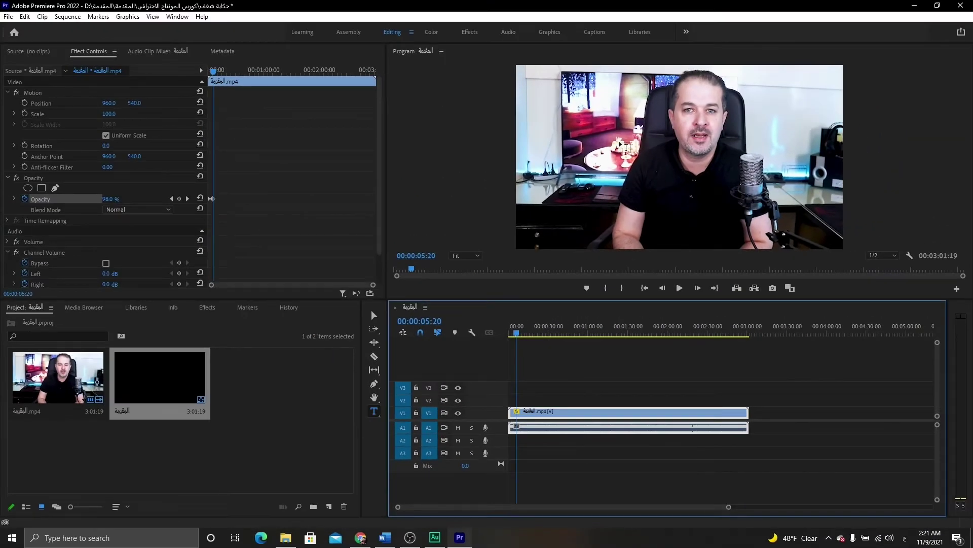
{"action": "left_click", "coordinate": [601, 175]}
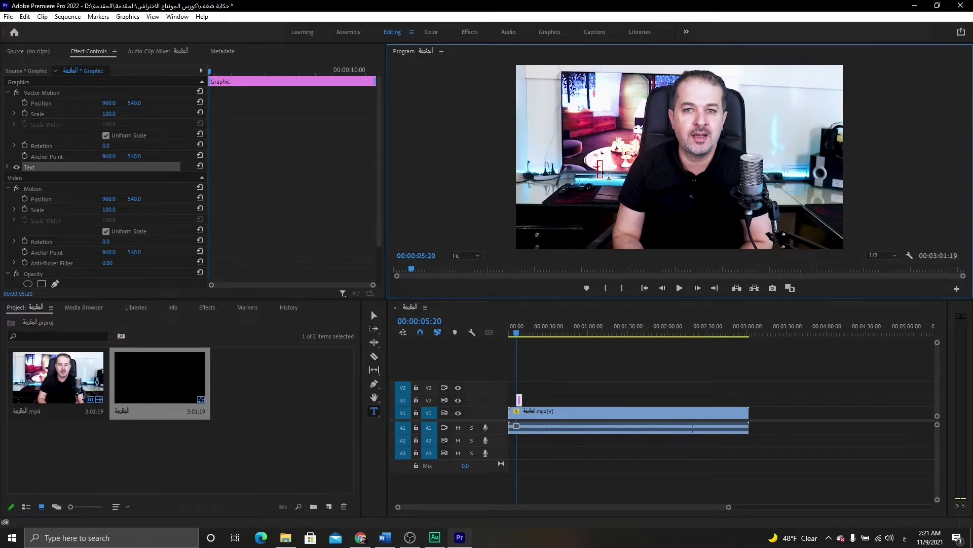
{"action": "type", "text": "أحمد صالح"}
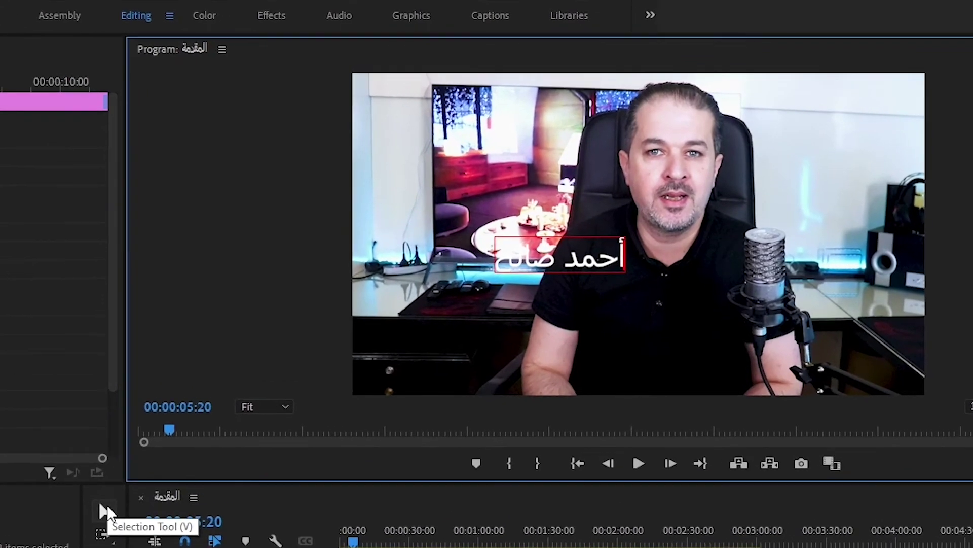
{"action": "left_click", "coordinate": [99, 509]}
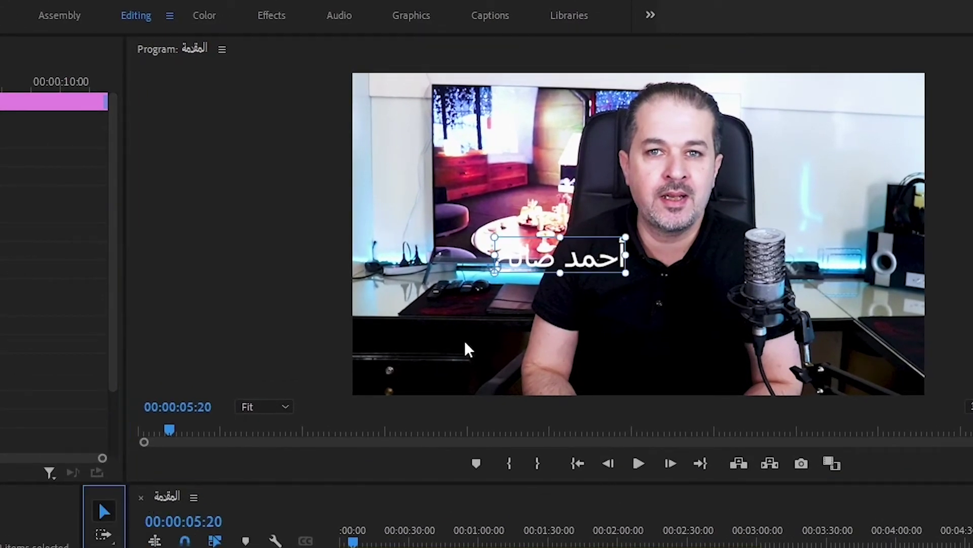
{"action": "mouse_move", "coordinate": [587, 246]}
{"action": "left_mouse_down"}
{"action": "mouse_move", "coordinate": [517, 249]}
{"action": "mouse_move", "coordinate": [509, 352]}
{"action": "mouse_move", "coordinate": [502, 346]}
{"action": "left_mouse_up"}
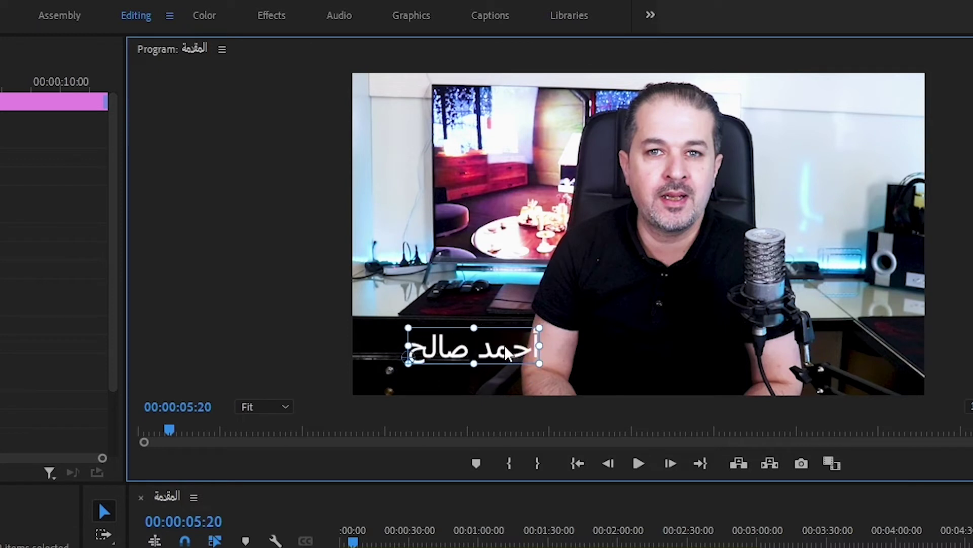
- Zoom in twice on the timeline
{"action": "left_click", "coordinate": [529, 501]}
{"action": "key", "text": "equal"}
{"action": "key", "text": "equal"}
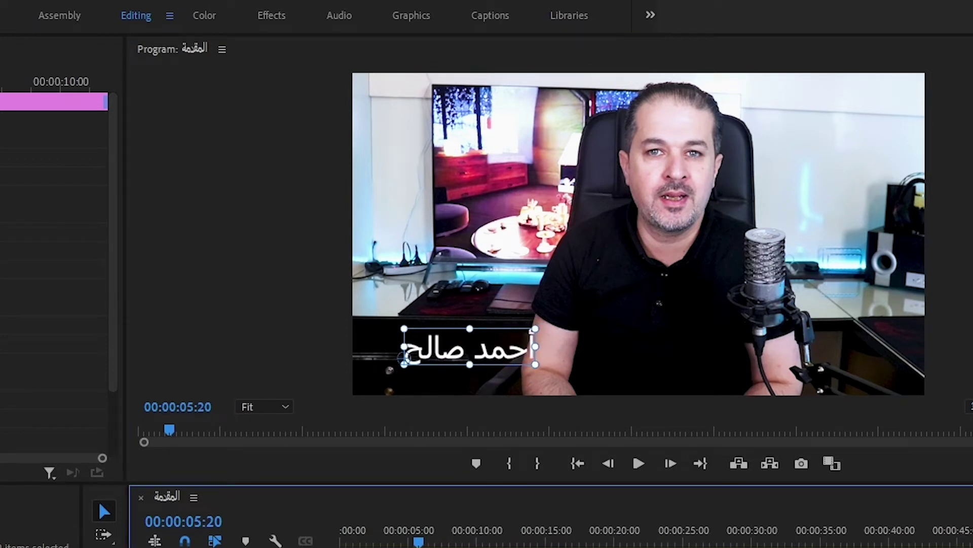
{"action": "key", "text": "equal"}
{"action": "key", "text": "equal"}
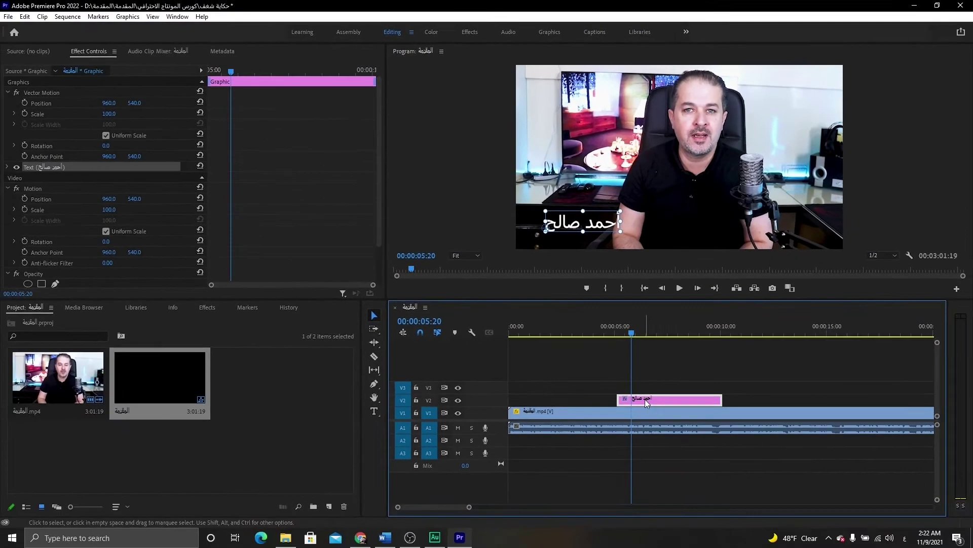
- In the Graphics workspace, change the title font from Tahoma to Khalid Art bold
{"action": "left_click", "coordinate": [551, 34]}
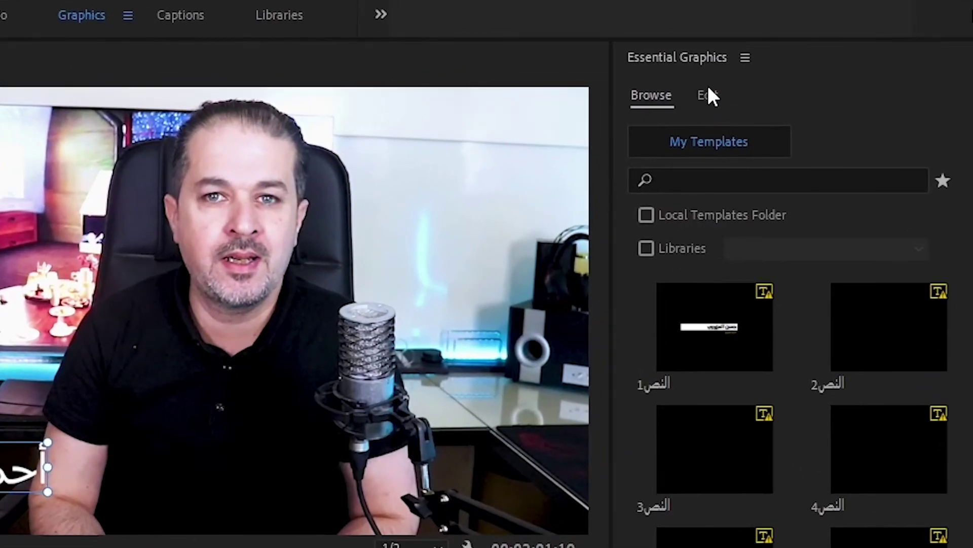
{"action": "left_click", "coordinate": [712, 98]}
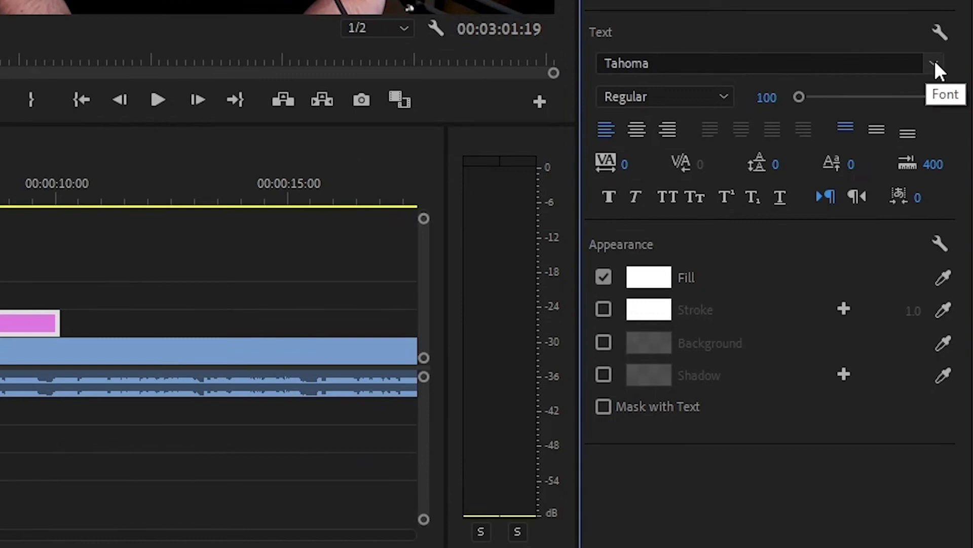
{"action": "left_click", "coordinate": [933, 63]}
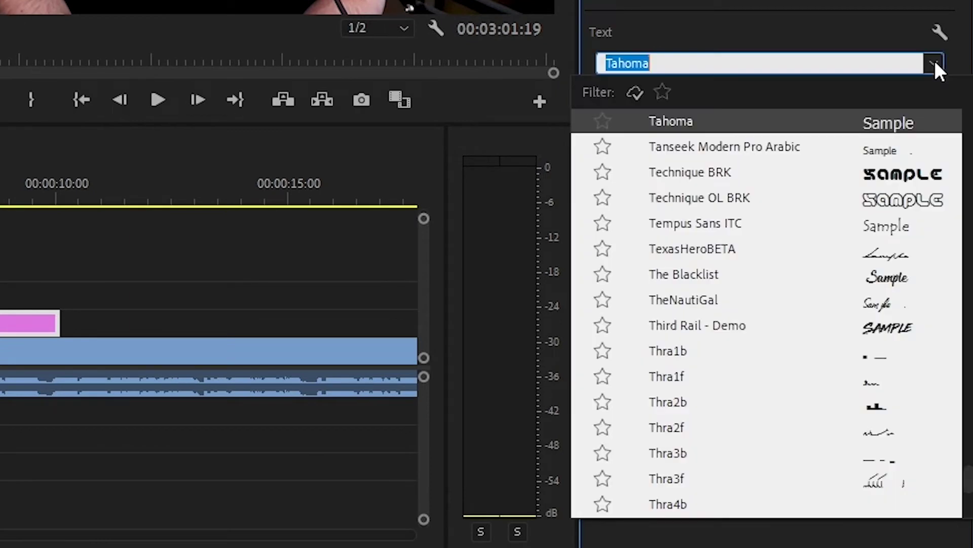
{"action": "scroll", "coordinate": [787, 343], "scroll_direction": "up", "scroll_amount": 4}
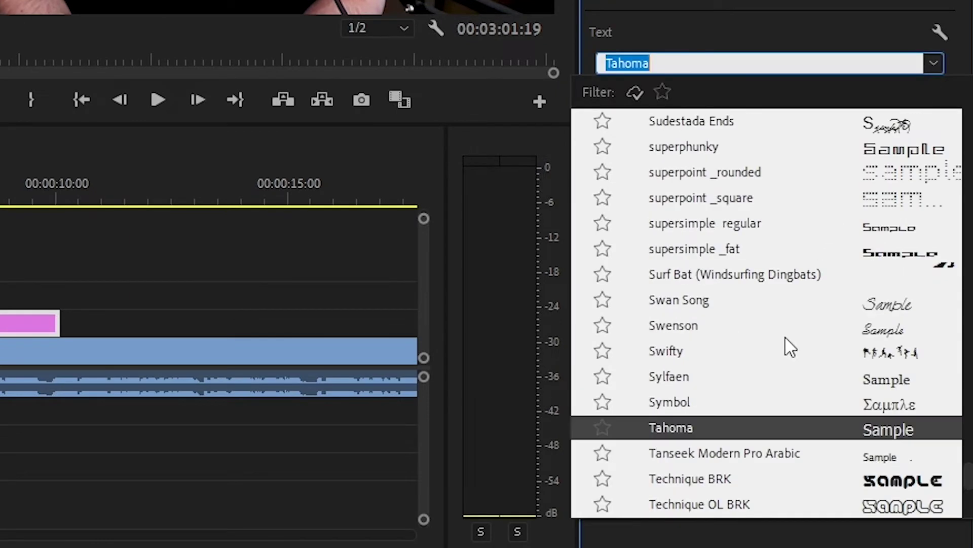
{"action": "scroll", "coordinate": [779, 170], "scroll_direction": "up", "scroll_amount": 15}
{"action": "left_click", "coordinate": [796, 159]}
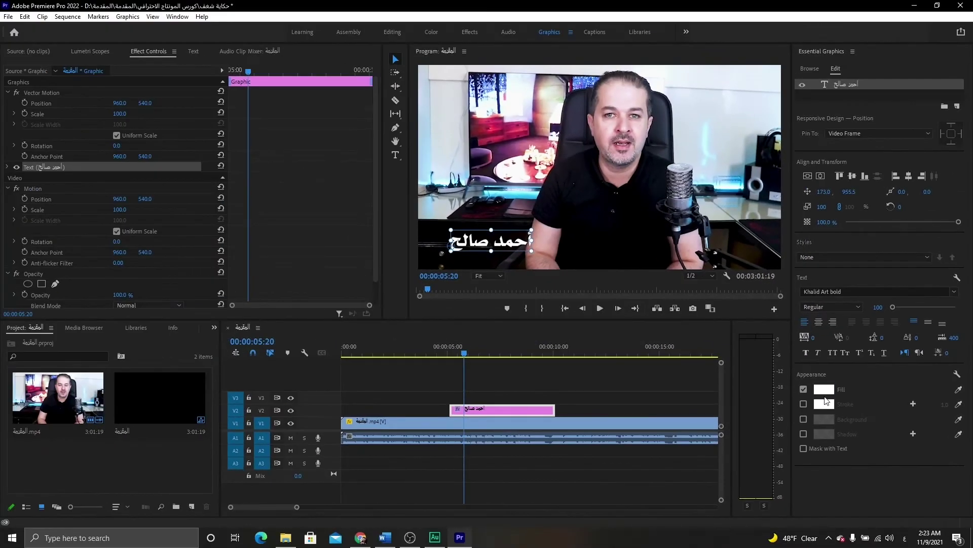
- Fill the Arabic title with cyan 00FFDE from Essential Graphics
{"action": "left_click", "coordinate": [825, 390]}
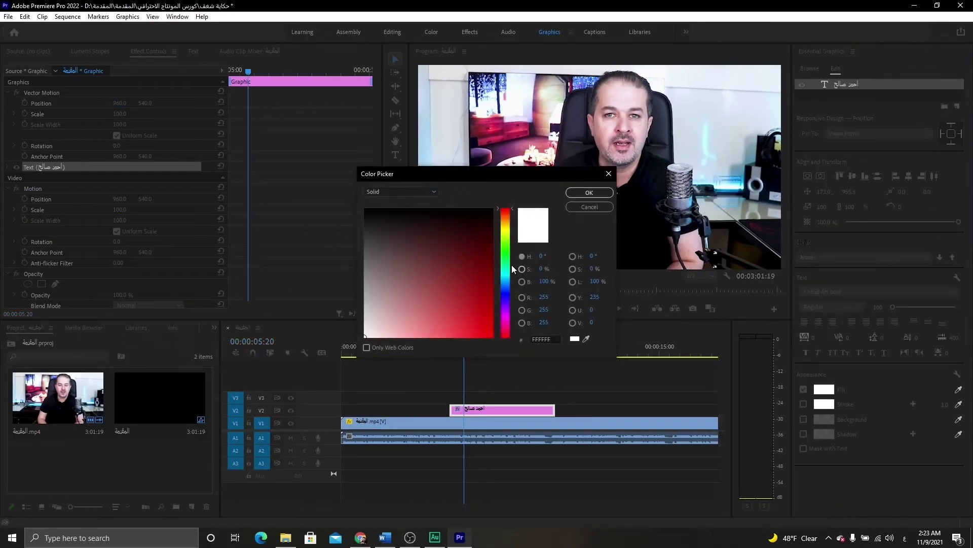
{"action": "left_click", "coordinate": [506, 228]}
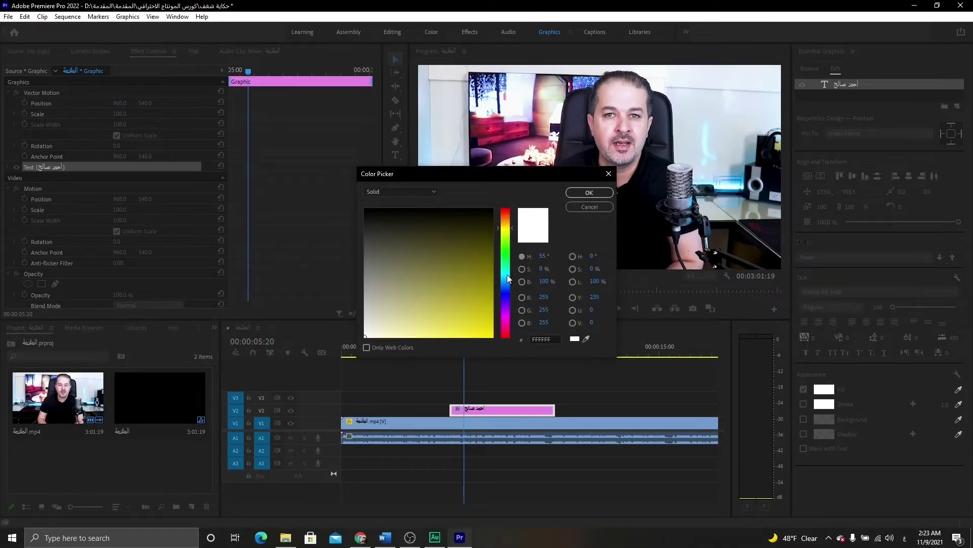
{"action": "left_click", "coordinate": [507, 273]}
{"action": "left_click", "coordinate": [492, 335]}
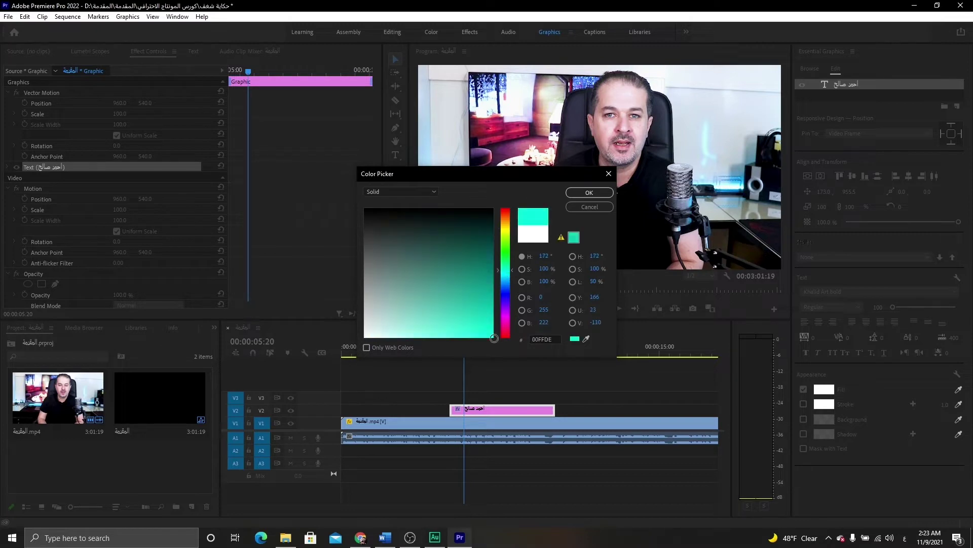
{"action": "left_click", "coordinate": [578, 193]}
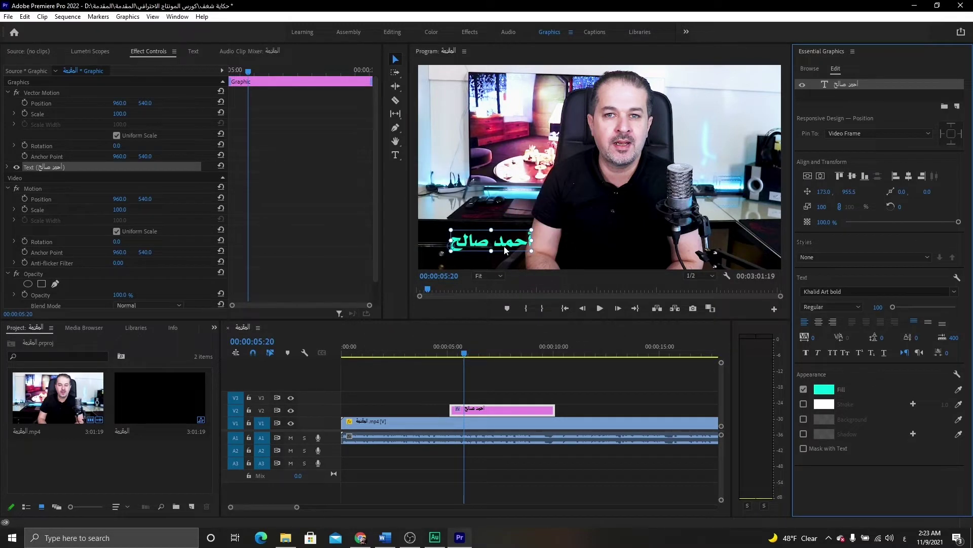
- Move the title to the lower-left corner and play from just before it appears to check
{"action": "left_click_drag", "start_coordinate": [509, 245], "coordinate": [488, 253]}
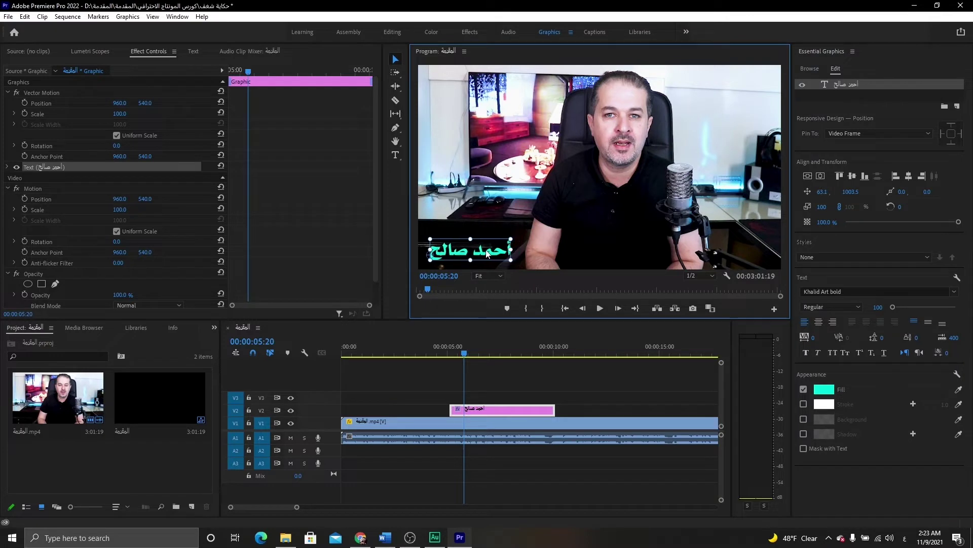
{"action": "left_click_drag", "start_coordinate": [467, 354], "coordinate": [439, 354]}
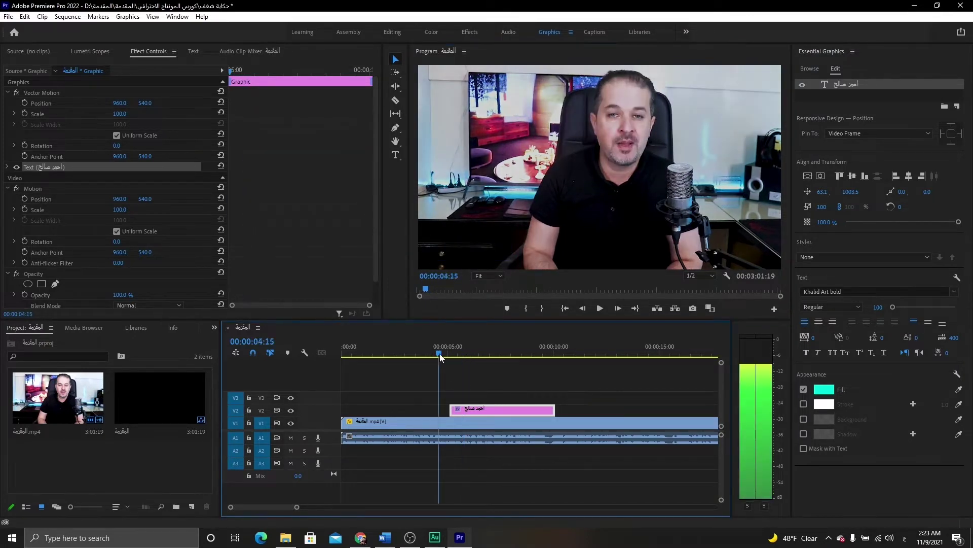
{"action": "key", "text": "space"}
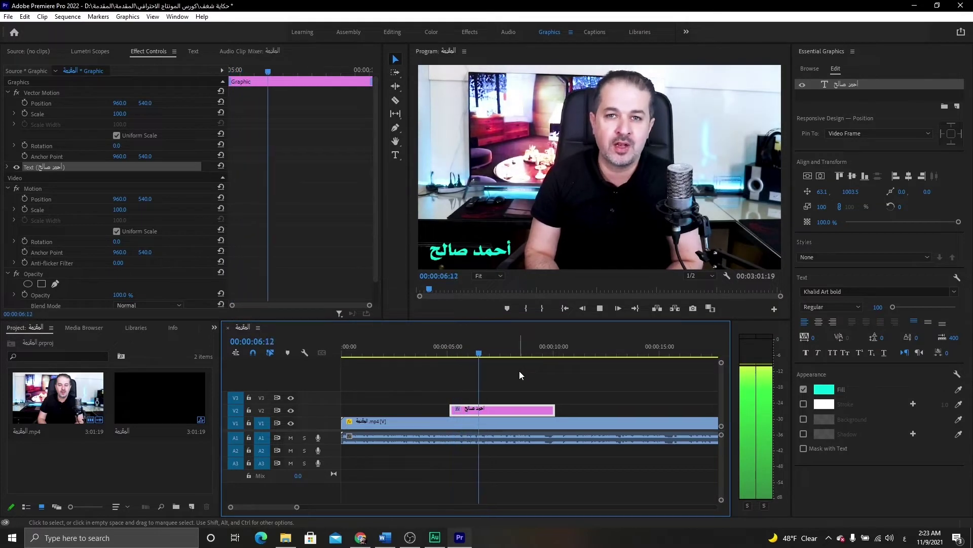
{"action": "key", "text": "space"}
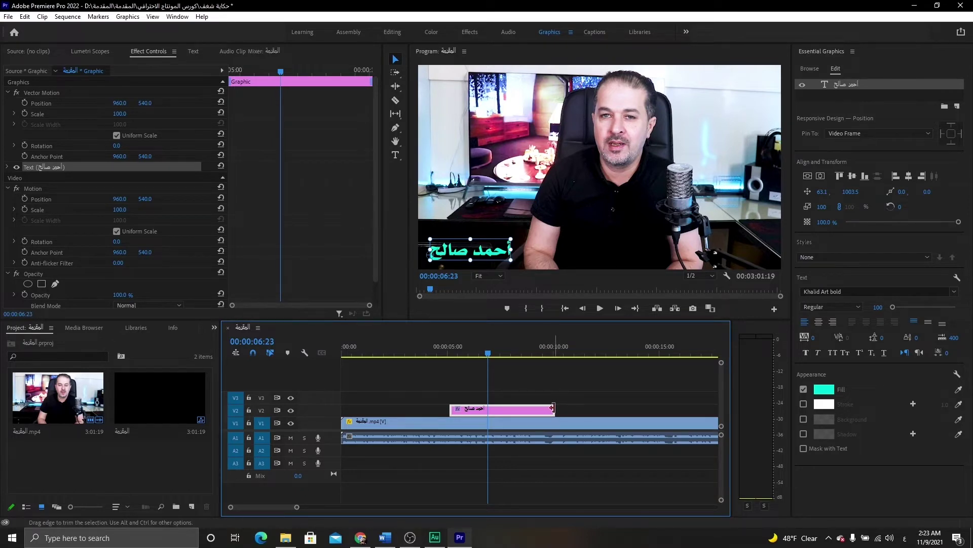
- Shorten the title clip from its end and scale the Arabic title up to 269
{"action": "left_click_drag", "start_coordinate": [547, 409], "coordinate": [487, 408]}
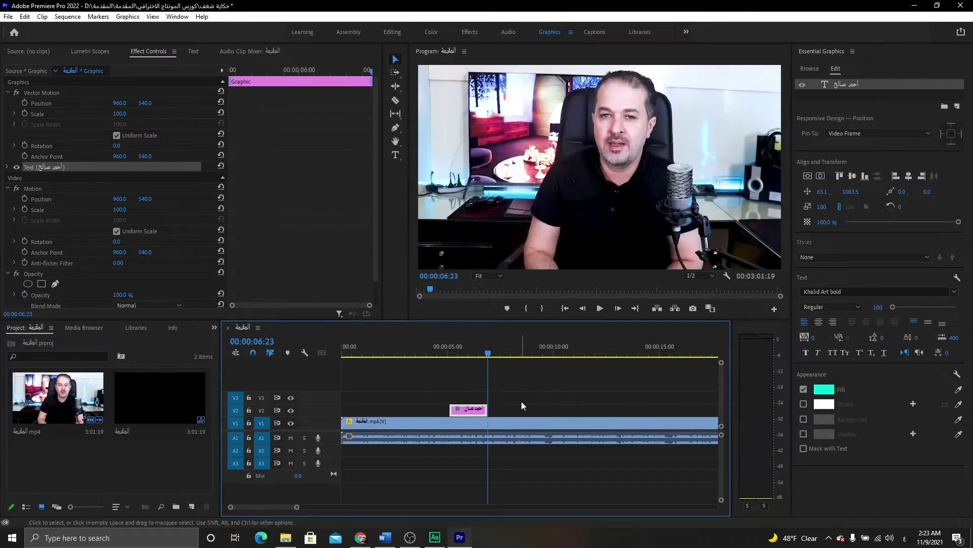
{"action": "left_click", "coordinate": [470, 355]}
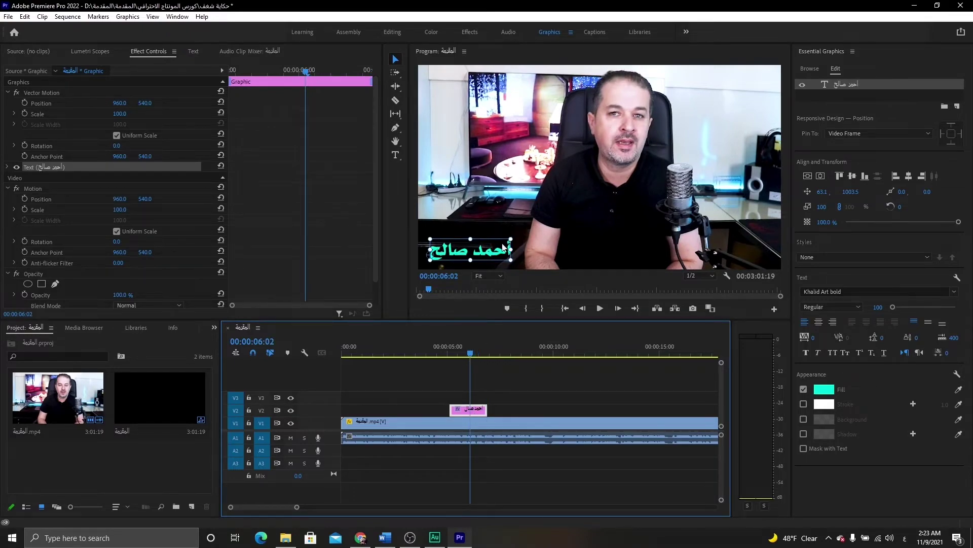
{"action": "left_click_drag", "start_coordinate": [504, 248], "coordinate": [585, 204]}
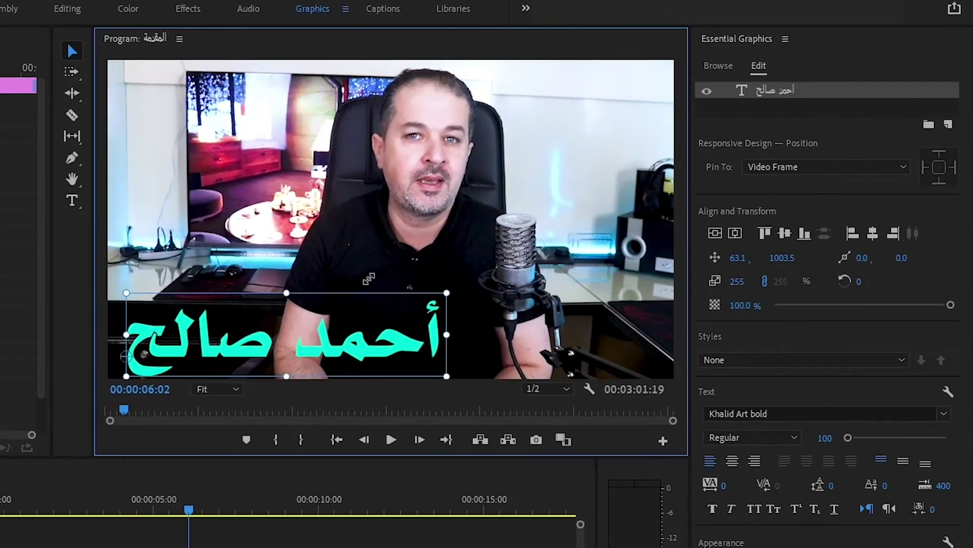
- Move the title to lower centre (399.1, 960.5) and close the Essential Graphics panel
{"action": "mouse_move", "coordinate": [265, 345]}
{"action": "left_mouse_down"}
{"action": "mouse_move", "coordinate": [378, 330]}
{"action": "mouse_move", "coordinate": [363, 331]}
{"action": "left_mouse_up"}
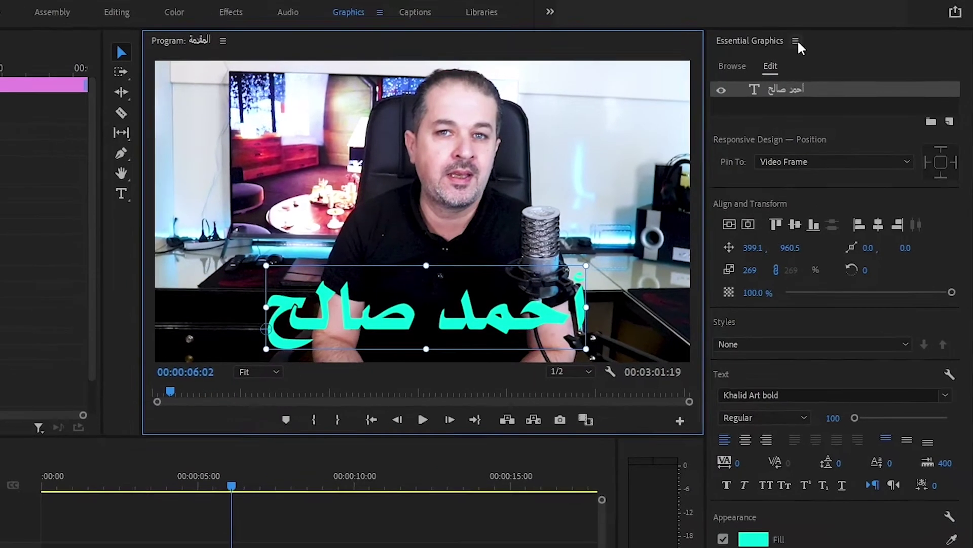
{"action": "left_click", "coordinate": [785, 39]}
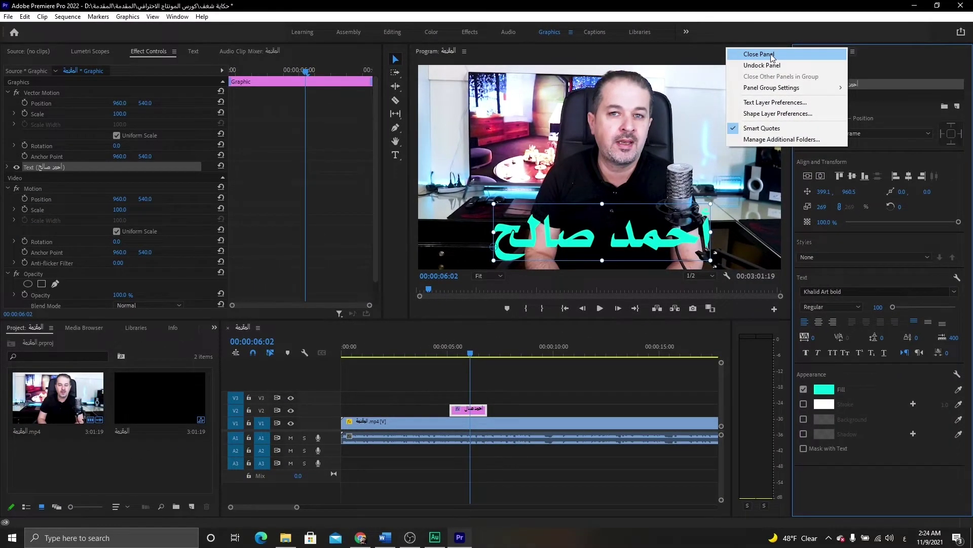
{"action": "left_click", "coordinate": [771, 54]}
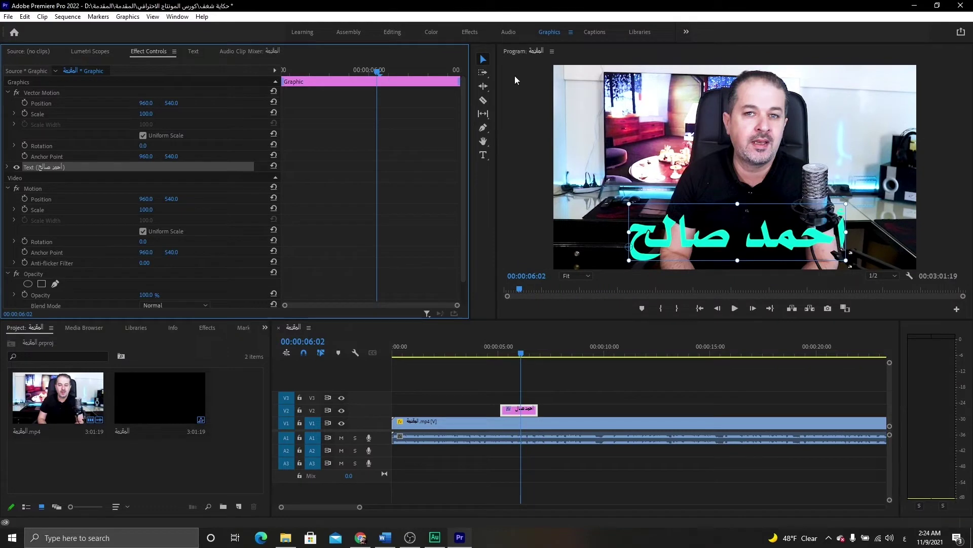
- Switch to the Editing workspace, fit the whole sequence in the timeline, and play from the start
{"action": "left_click", "coordinate": [391, 33]}
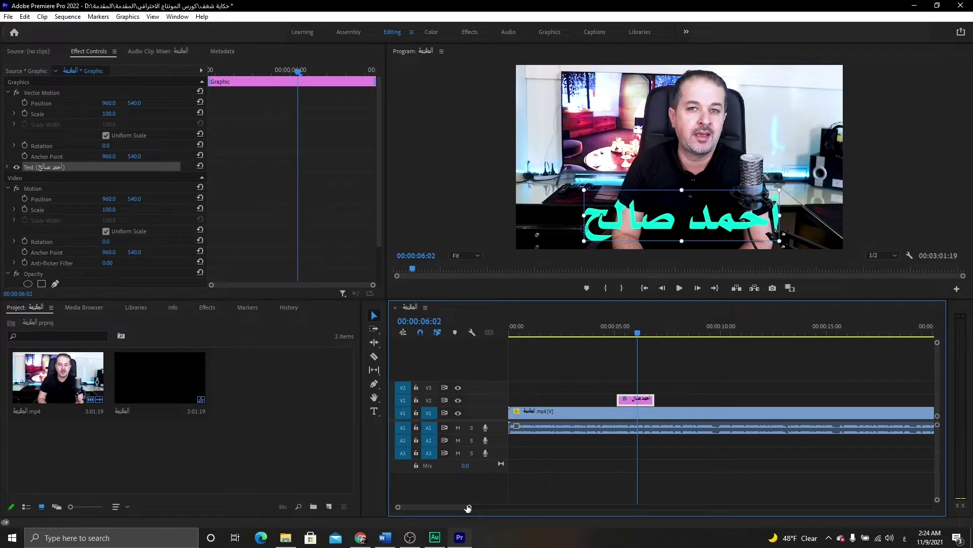
{"action": "left_click_drag", "start_coordinate": [470, 509], "coordinate": [662, 509]}
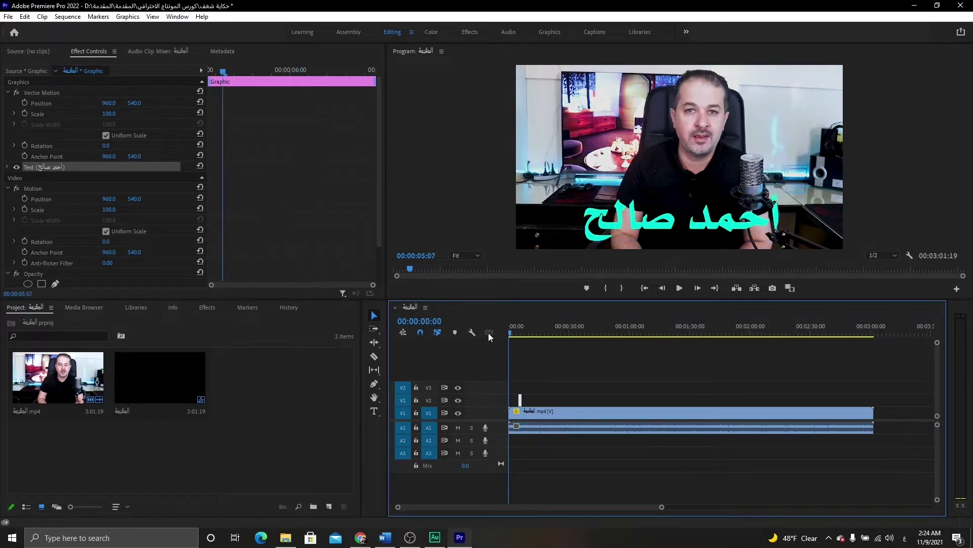
{"action": "key", "text": "Home"}
{"action": "key", "text": "space"}
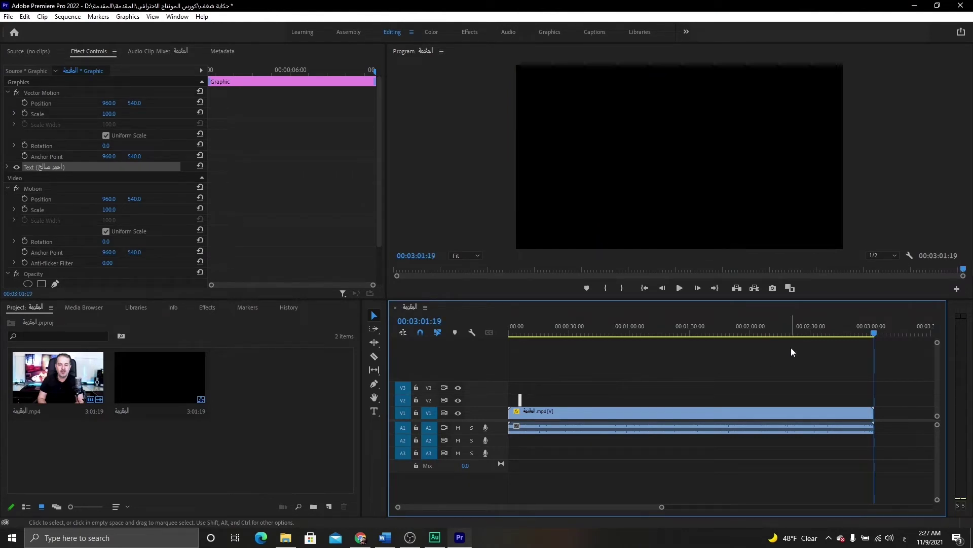
- Scrub through the video's final seconds and mute audio track A1
{"action": "left_click", "coordinate": [873, 334]}
{"action": "left_click_drag", "start_coordinate": [873, 334], "coordinate": [866, 334]}
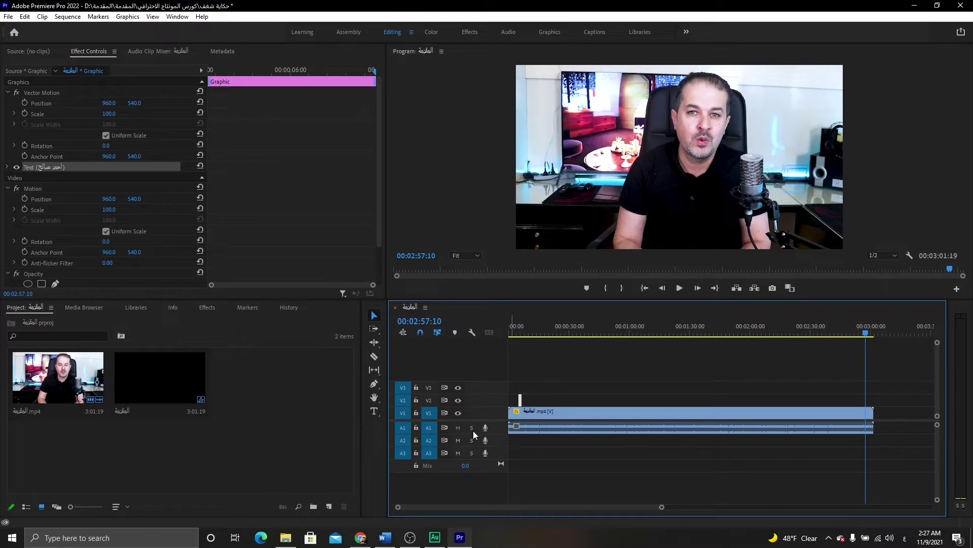
{"action": "left_click", "coordinate": [458, 427]}
- Add Opacity keyframes to the V1 clip near 2:55 and at 00:03:00:17, setting the last to 0%
{"action": "left_click_drag", "start_coordinate": [866, 335], "coordinate": [860, 334]}
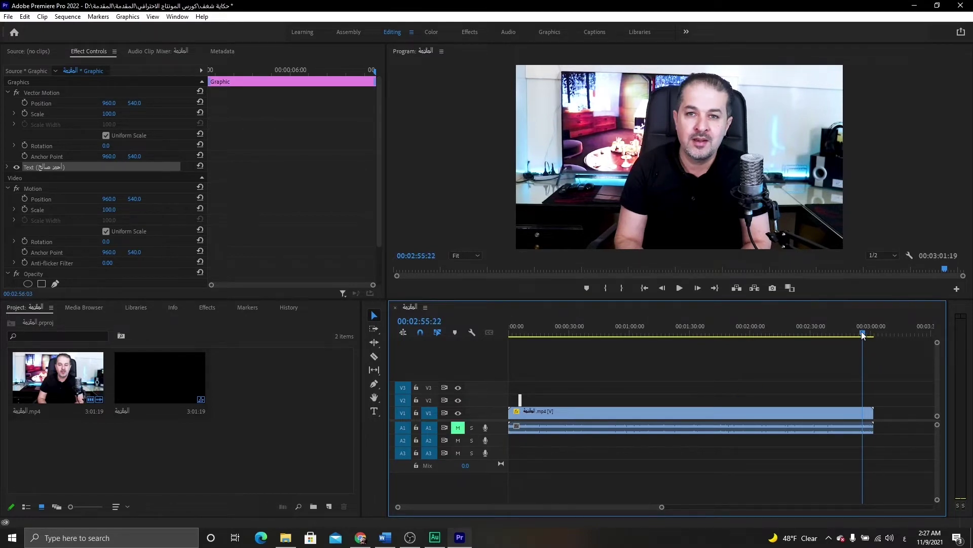
{"action": "left_click", "coordinate": [842, 413]}
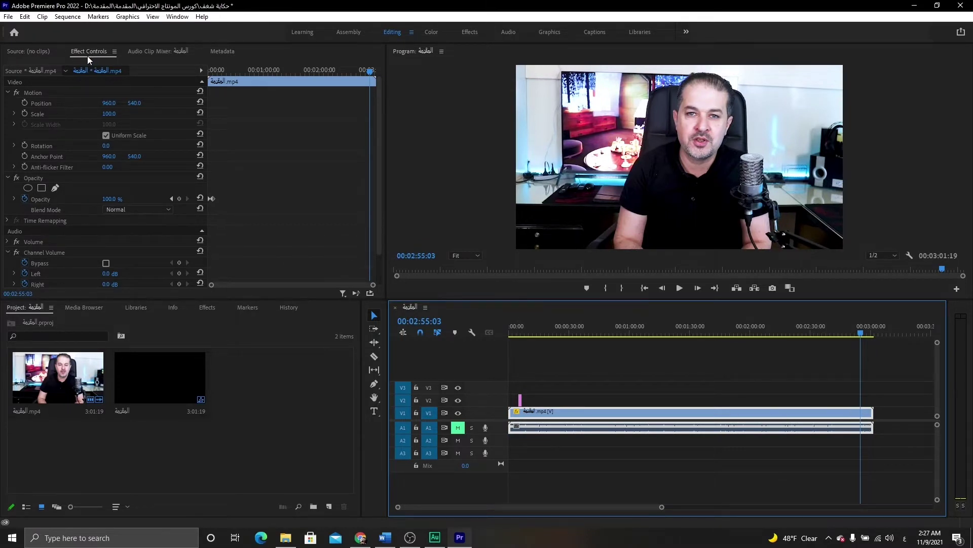
{"action": "left_click", "coordinate": [179, 201]}
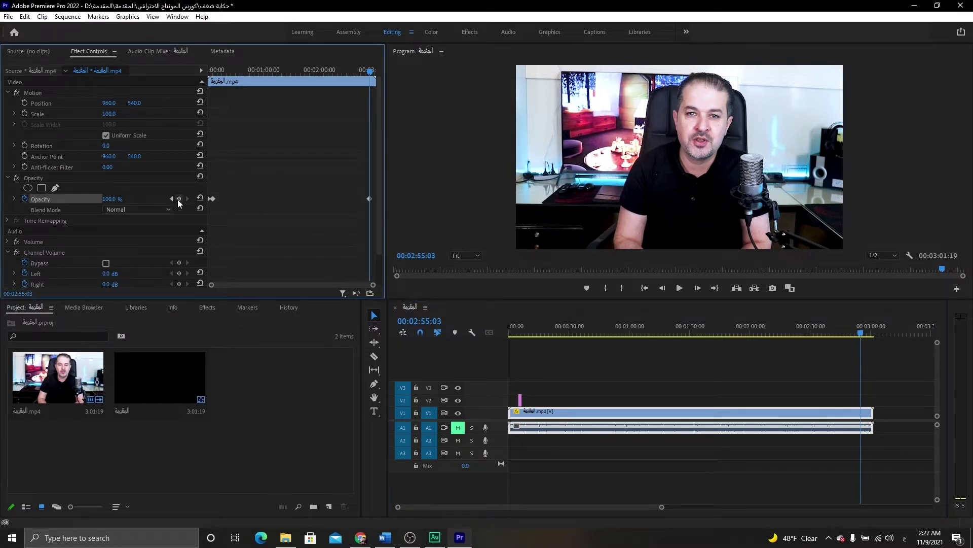
{"action": "left_click", "coordinate": [868, 335]}
{"action": "left_click_drag", "start_coordinate": [869, 332], "coordinate": [873, 333]}
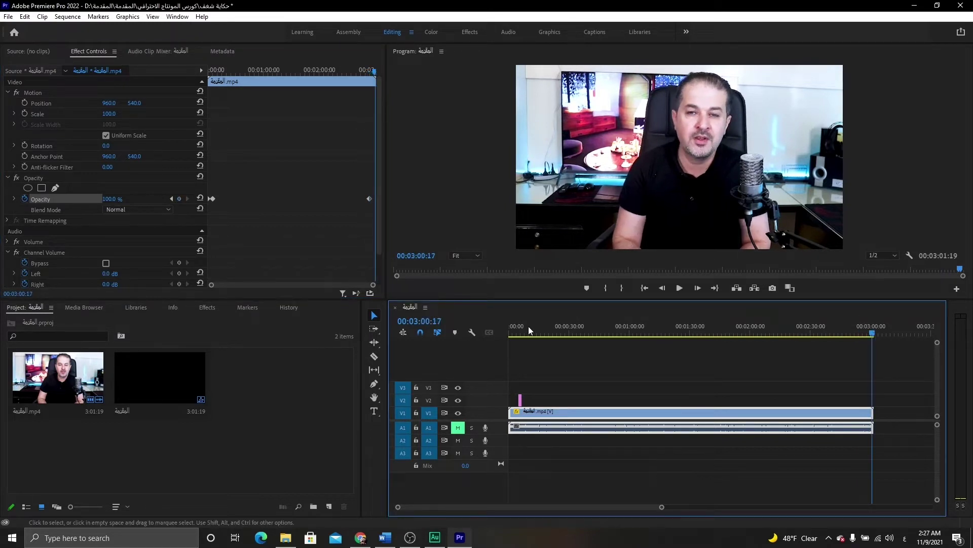
{"action": "left_click", "coordinate": [180, 200]}
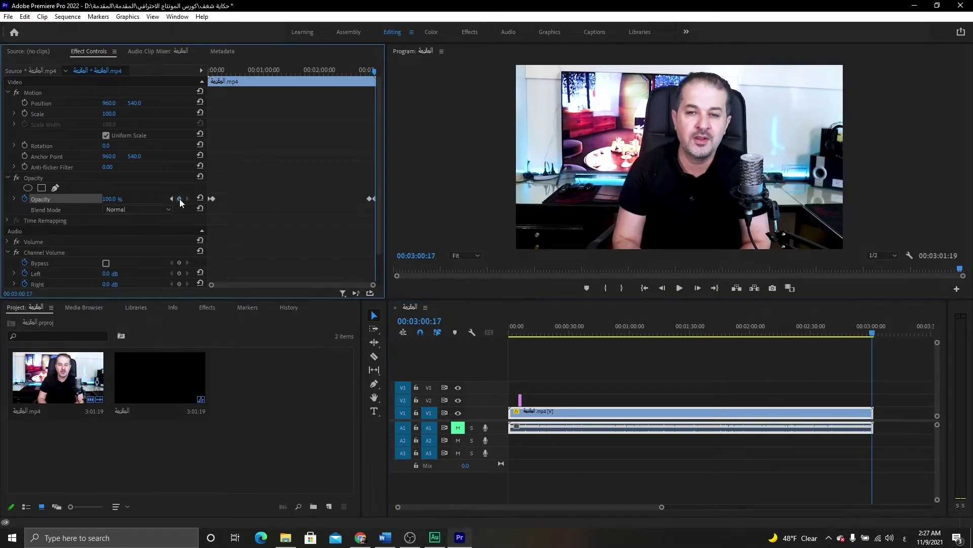
{"action": "left_click", "coordinate": [110, 199]}
{"action": "type", "text": "0"}
{"action": "key", "text": "Return"}
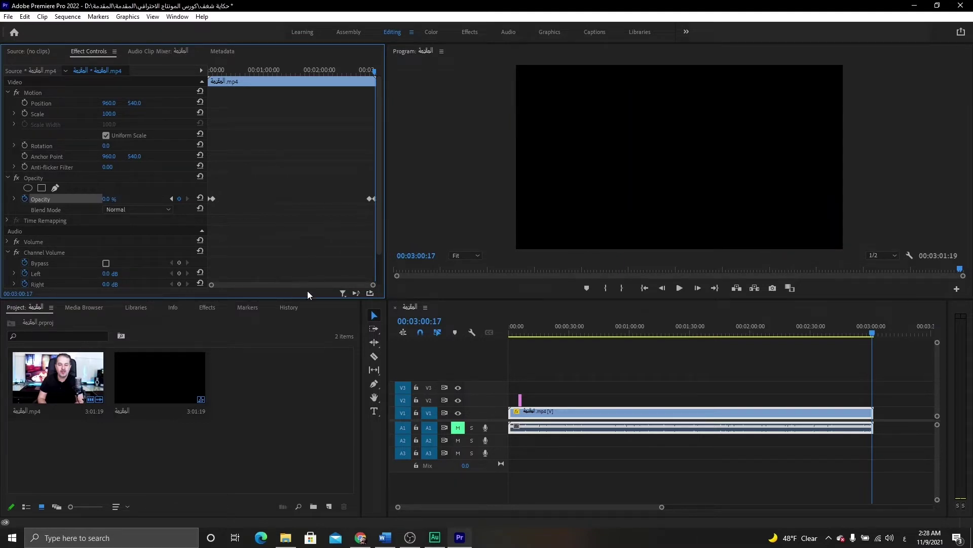
- Zoom in on the keyframes, adjust the fade-out keyframe's timing, and play back the fade
{"action": "left_click_drag", "start_coordinate": [374, 285], "coordinate": [345, 285]}
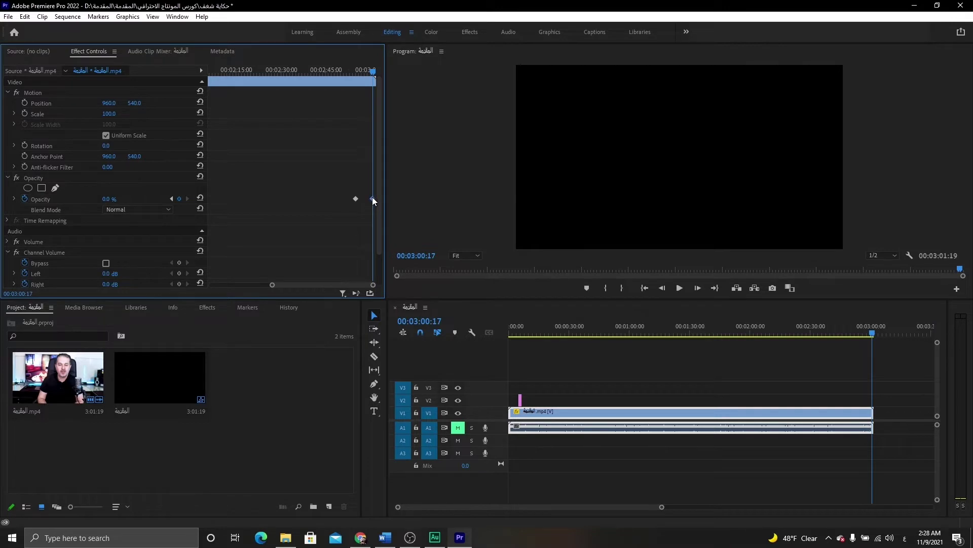
{"action": "left_click_drag", "start_coordinate": [373, 198], "coordinate": [376, 199]}
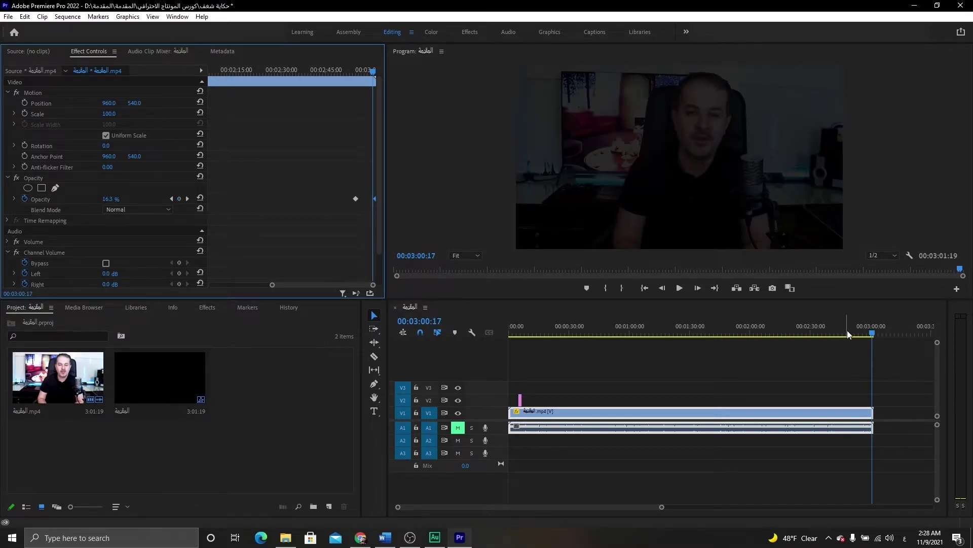
{"action": "left_click_drag", "start_coordinate": [848, 331], "coordinate": [858, 333]}
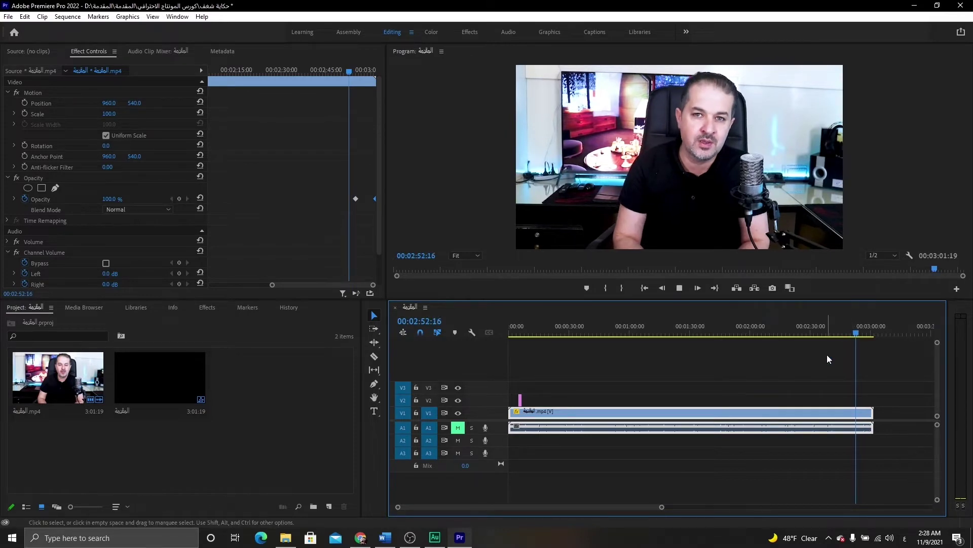
{"action": "key", "text": "space"}
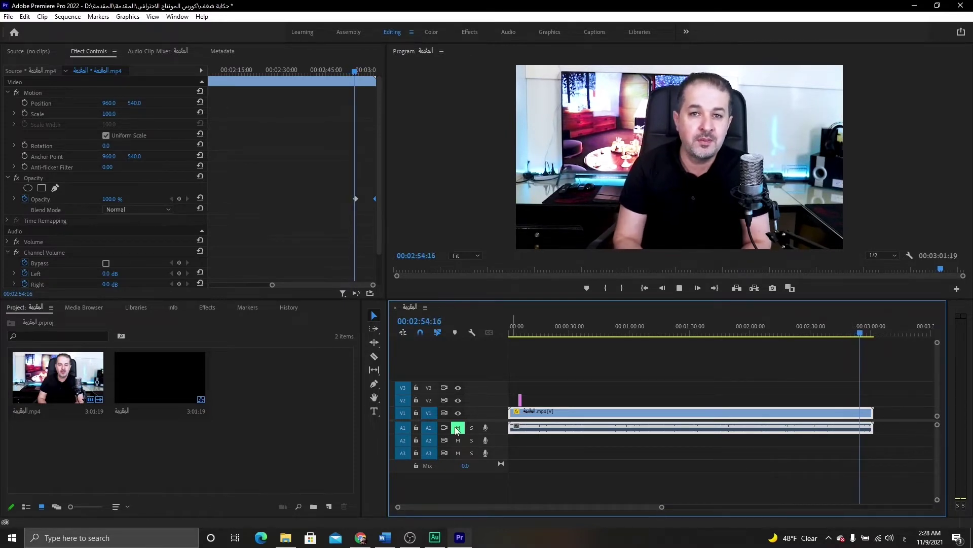
- Unmute audio track A1
{"action": "left_click", "coordinate": [458, 427]}
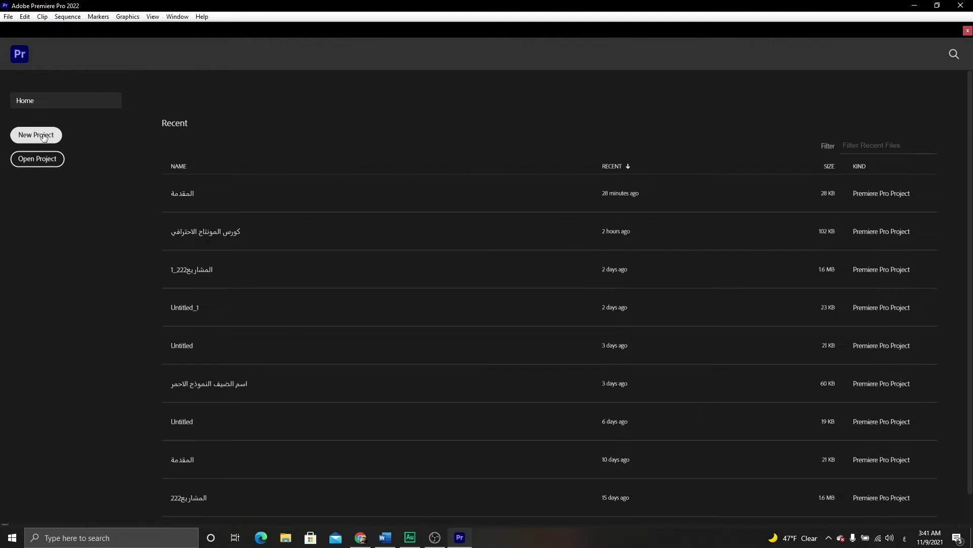
- Start a new project named 'شرح واجهة البرنامج' and set its location to the المقدمة folder on drive D
{"action": "left_click", "coordinate": [31, 135]}
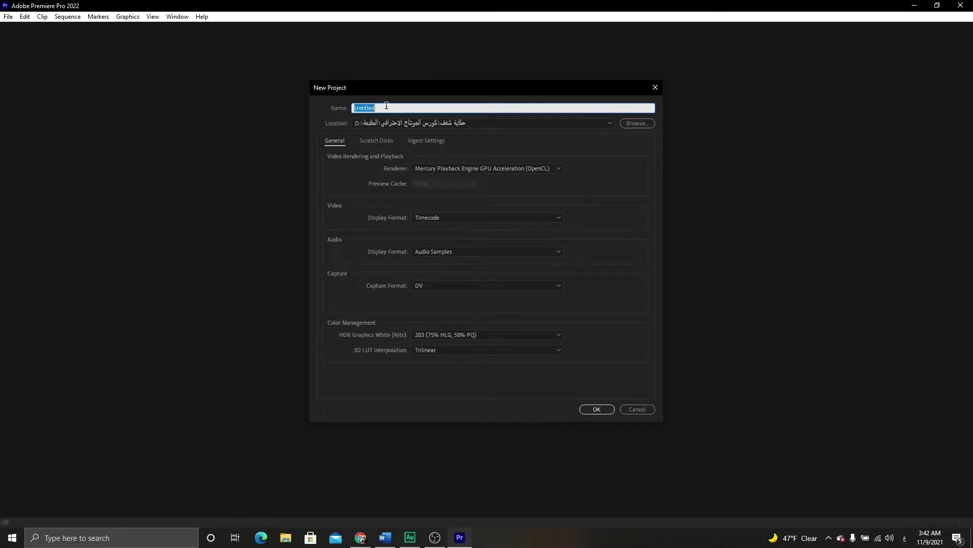
{"action": "type", "text": "شرح"}
{"action": "type", "text": " واجهة ال"}
{"action": "type", "text": "برنامج"}
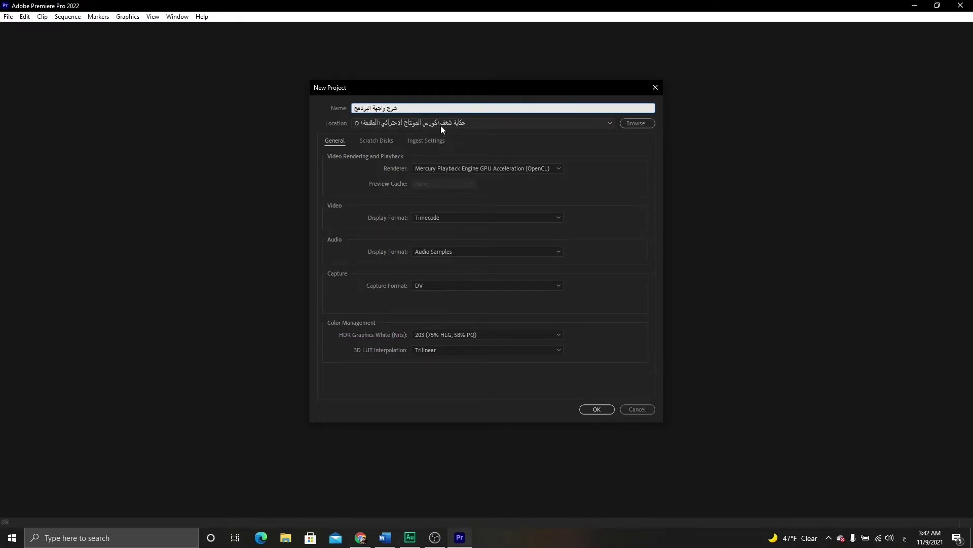
{"action": "left_click", "coordinate": [627, 126]}
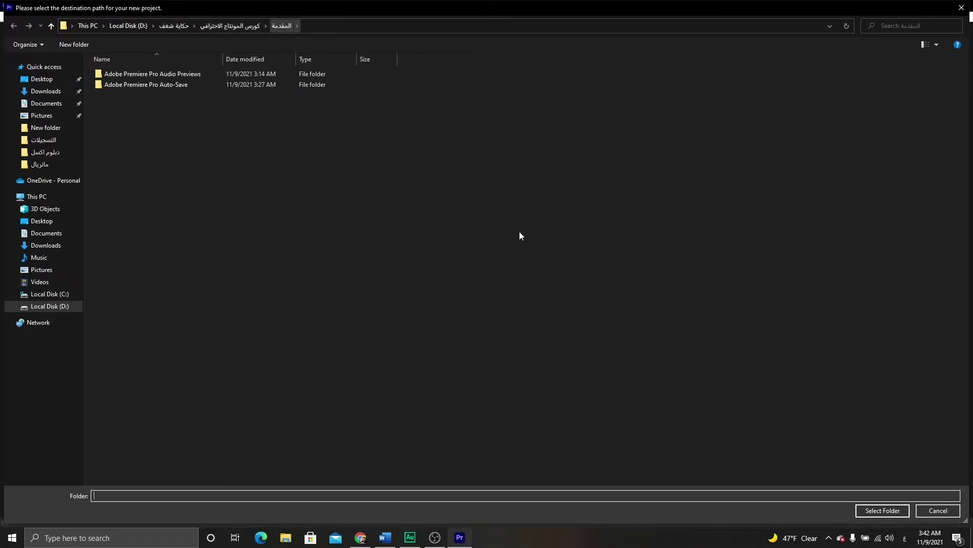
{"action": "left_click", "coordinate": [874, 509]}
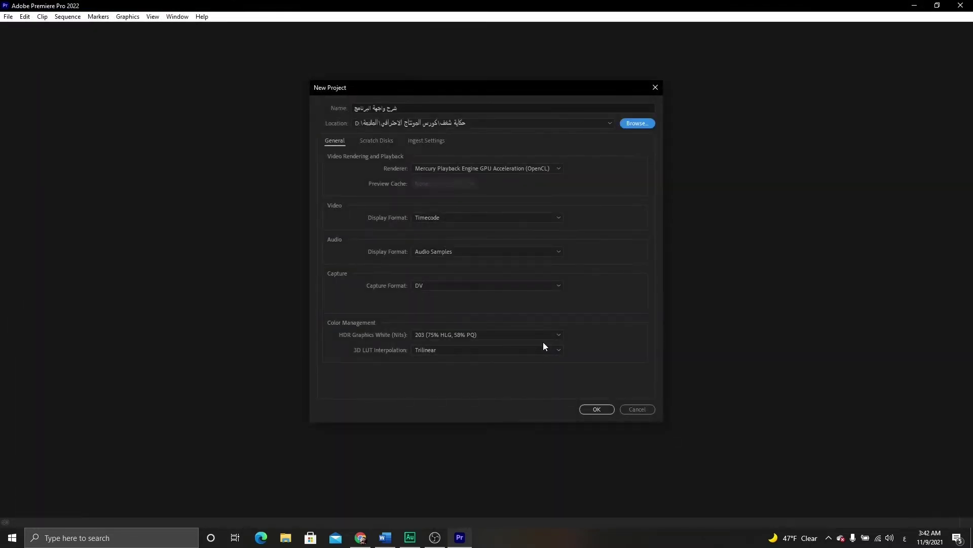
- Review the Scratch Disks and Ingest Settings tabs, then return to General
{"action": "left_click", "coordinate": [373, 141]}
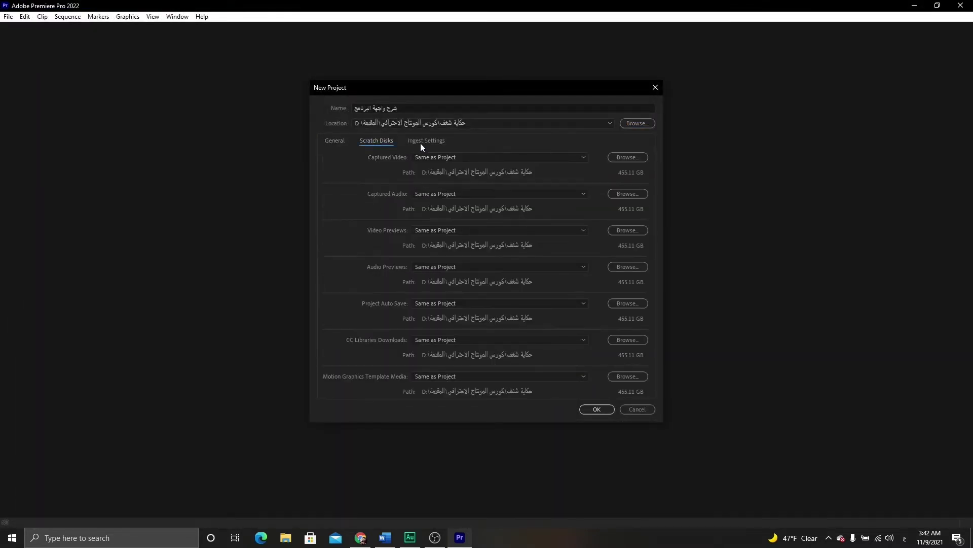
{"action": "left_click", "coordinate": [424, 142]}
{"action": "left_click", "coordinate": [385, 142]}
{"action": "left_click", "coordinate": [339, 141]}
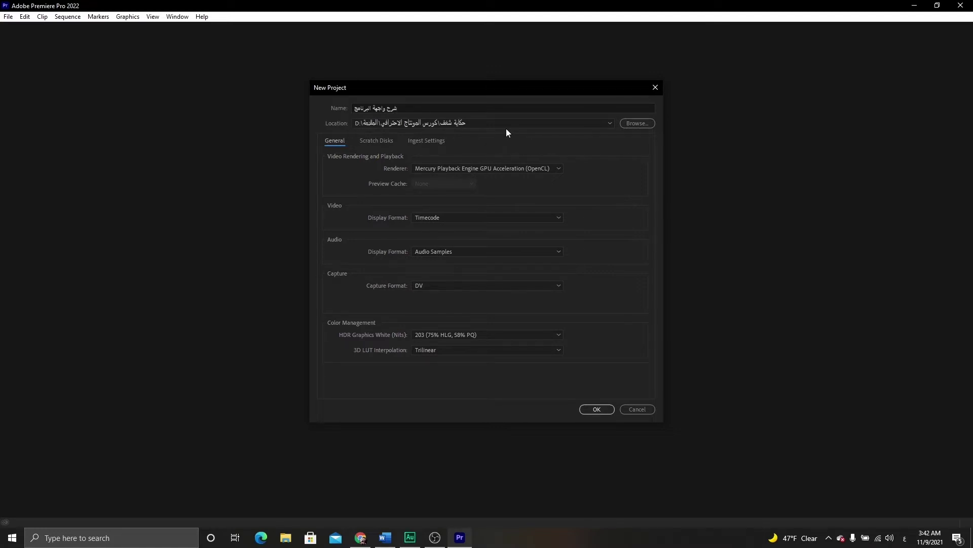
- Confirm the New Project dialog to create the empty project شرح واجهة البرنامج
{"action": "left_click", "coordinate": [592, 409]}
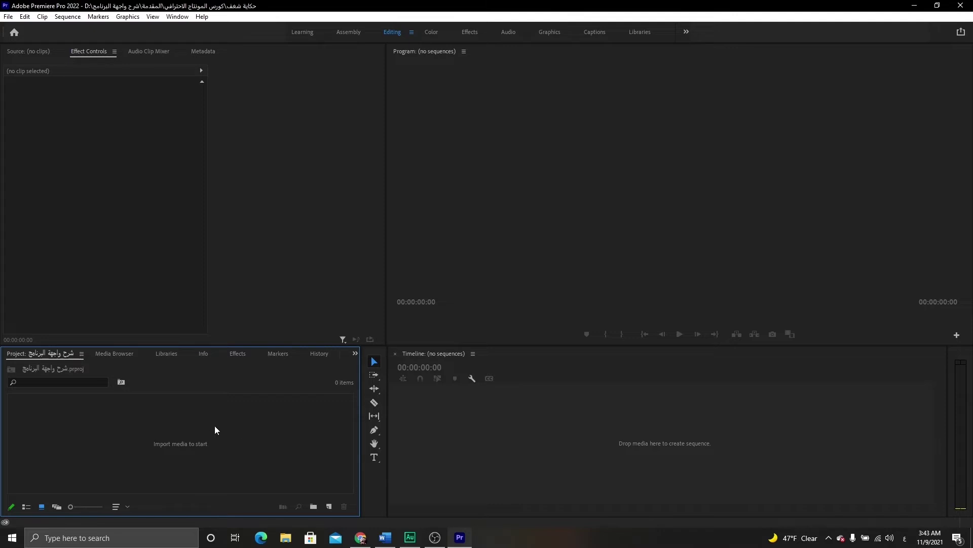
- Create a second project named 'شرح الدرس2' via File > New > Project
{"action": "left_click", "coordinate": [8, 16]}
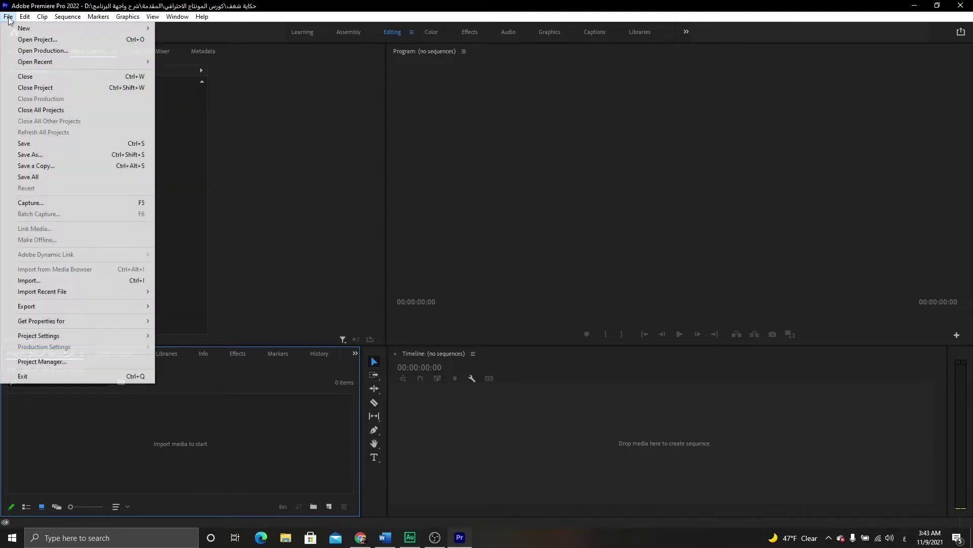
{"action": "mouse_move", "coordinate": [39, 28]}
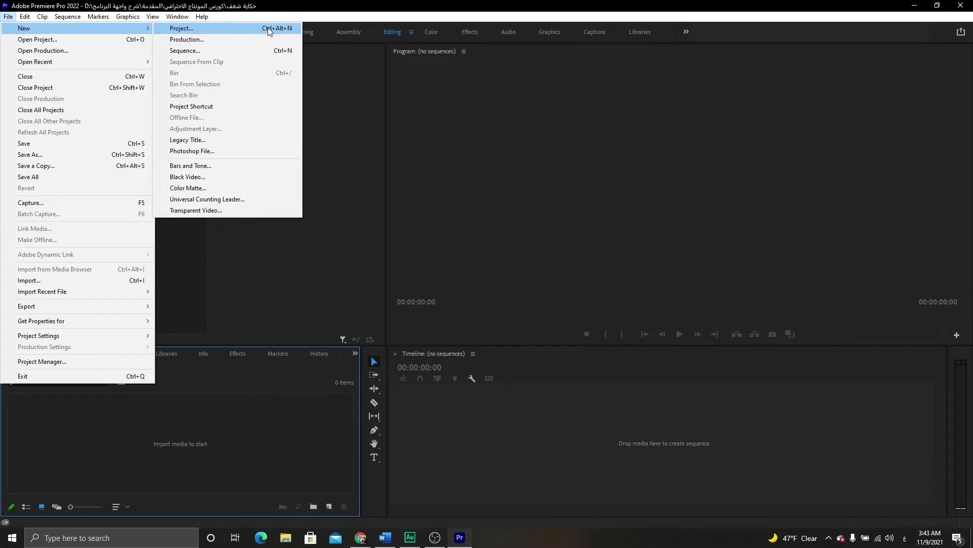
{"action": "left_click", "coordinate": [282, 32]}
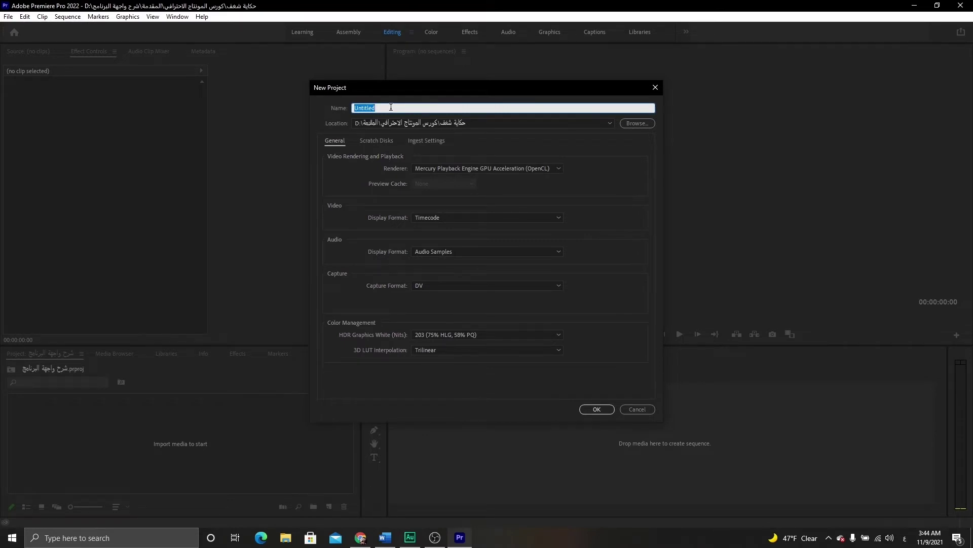
{"action": "type", "text": "شرح"}
{"action": "type", "text": " الدرس2"}
{"action": "left_click", "coordinate": [590, 409]}
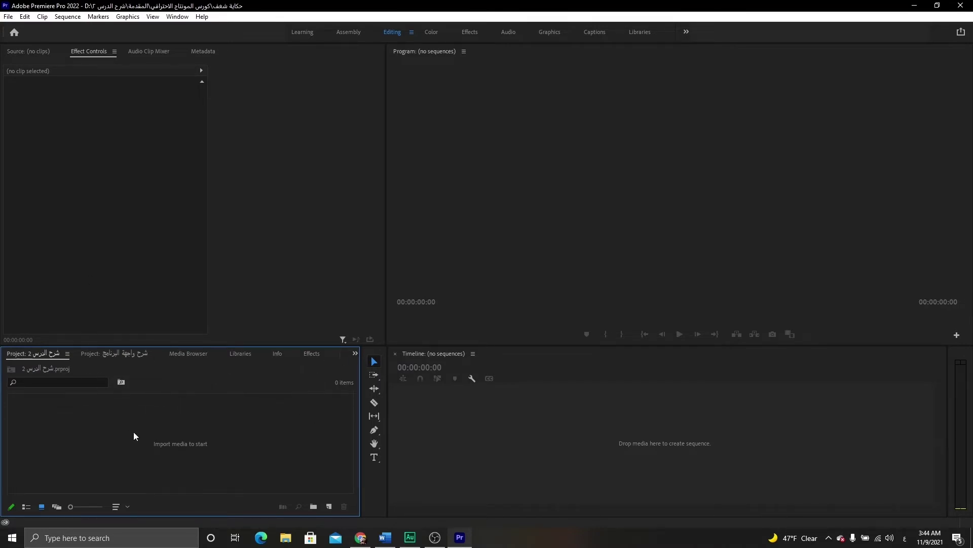
- Switch between the two project tabs, then close the شرح الدرس 2 project panel with Ctrl+W
{"action": "left_click", "coordinate": [130, 355]}
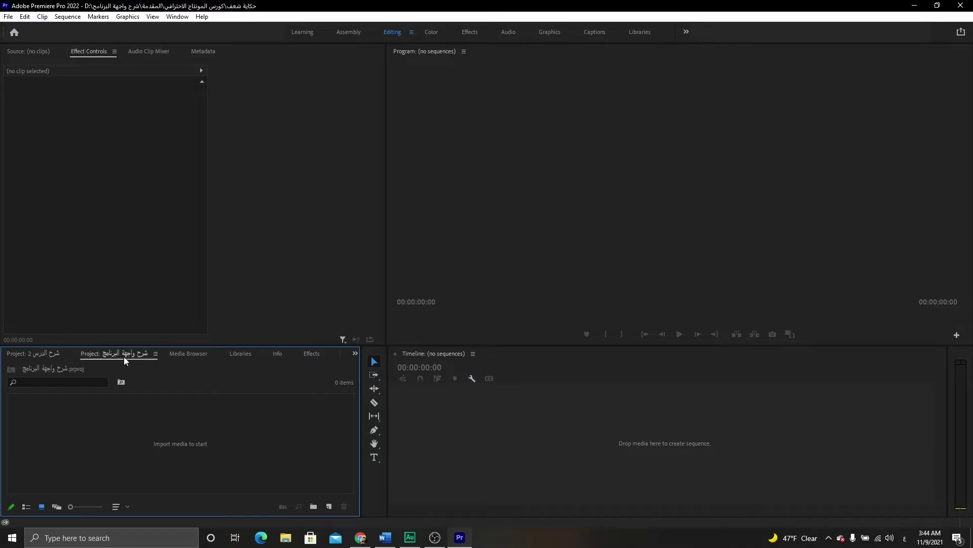
{"action": "left_click", "coordinate": [44, 357]}
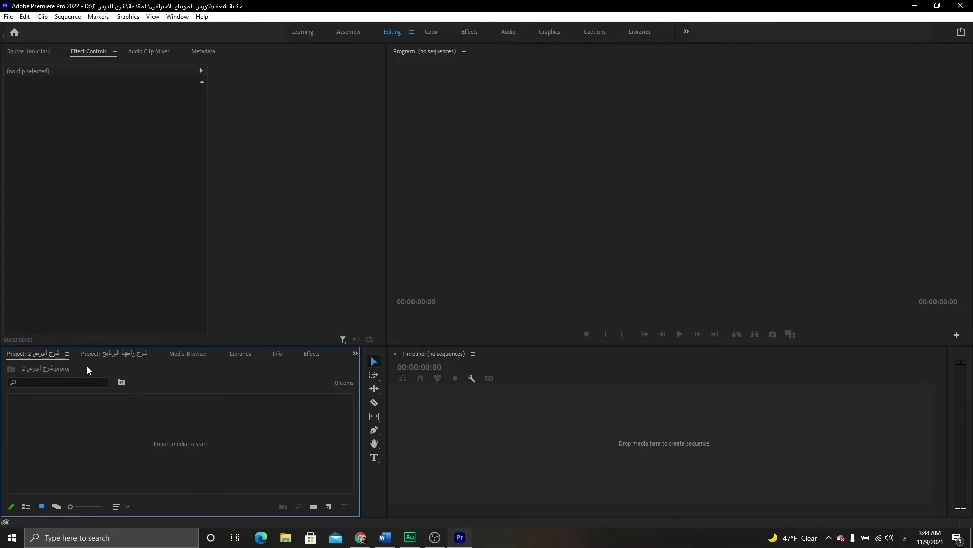
{"action": "left_click", "coordinate": [117, 357]}
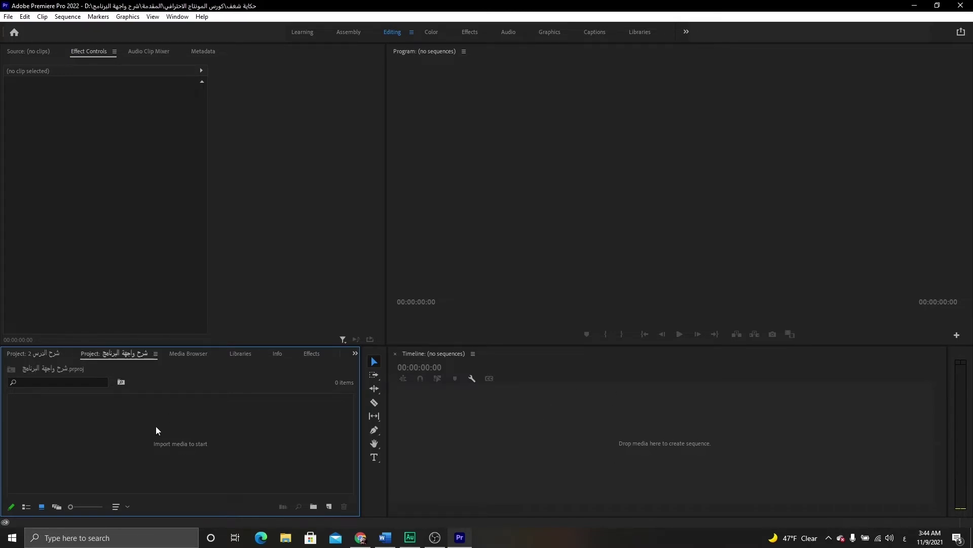
{"action": "left_click", "coordinate": [44, 358]}
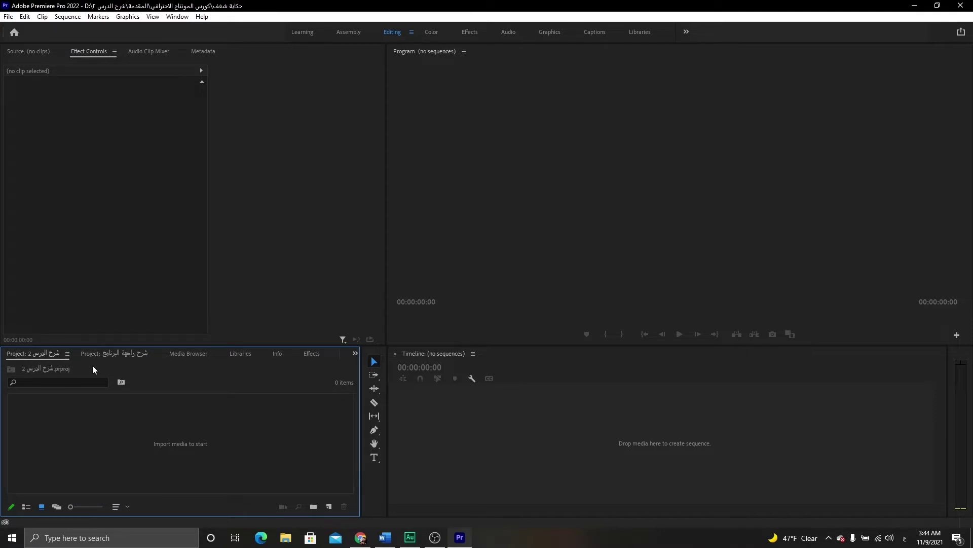
{"action": "left_click", "coordinate": [105, 351]}
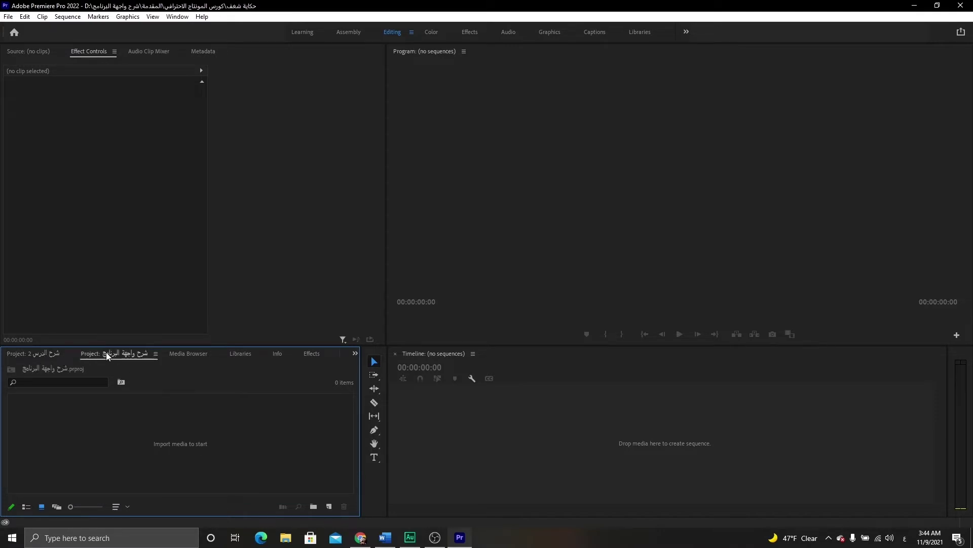
{"action": "left_click", "coordinate": [46, 356]}
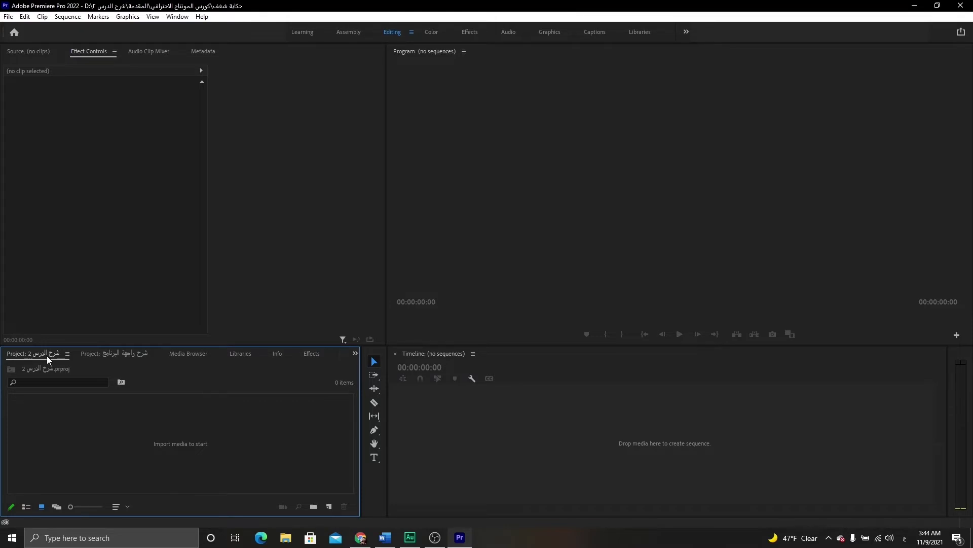
{"action": "key", "text": "ctrl+w"}
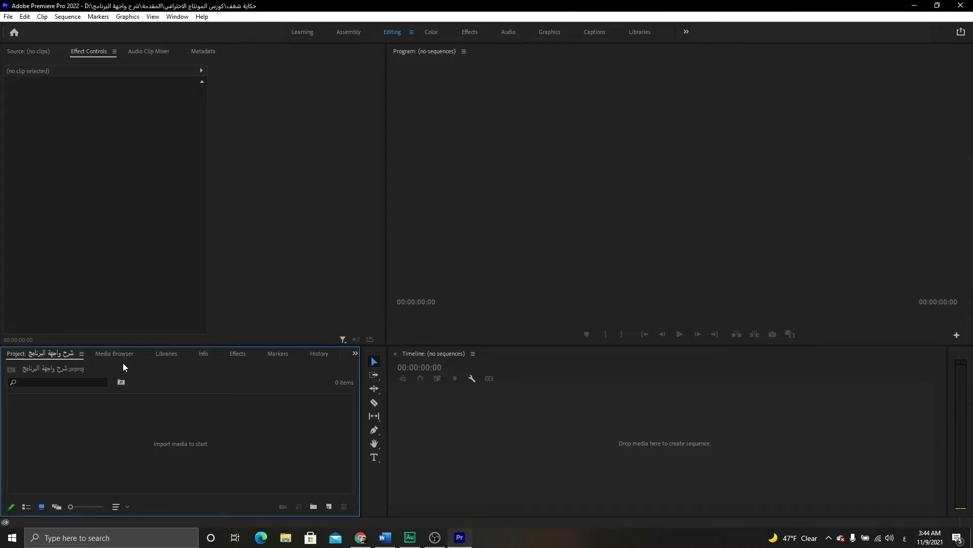
- Show the Media Browser, Libraries, Info and finally Effects panels in the lower-left area
{"action": "left_click", "coordinate": [122, 357]}
{"action": "left_click", "coordinate": [167, 355]}
{"action": "left_click", "coordinate": [200, 355]}
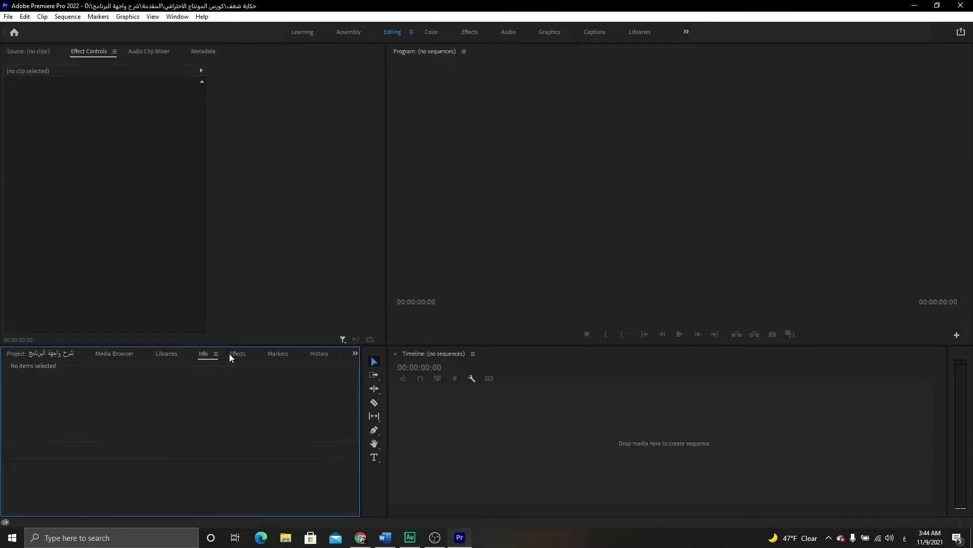
{"action": "left_click", "coordinate": [233, 354]}
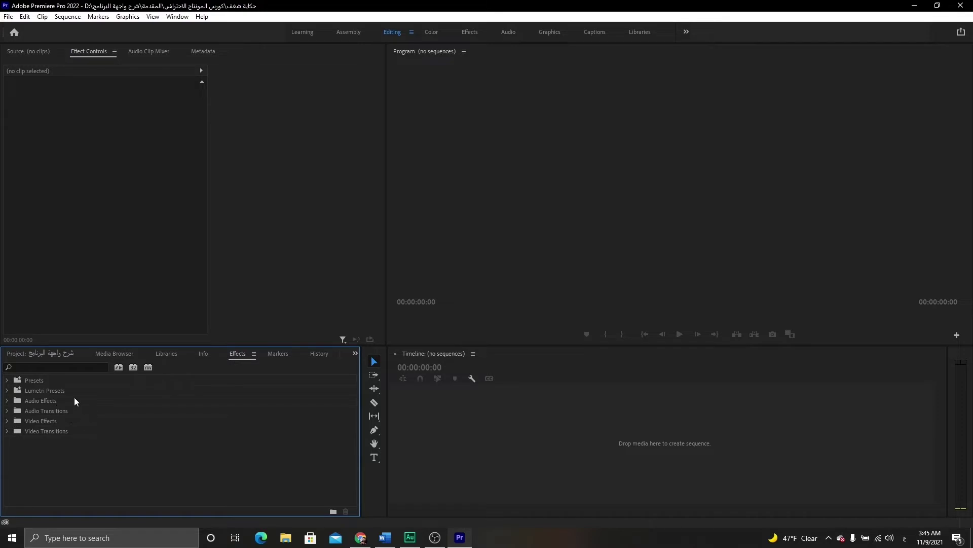
- Show the empty Project panel, then view Source, Effect Controls and Source again in the upper-left panel
{"action": "left_click", "coordinate": [60, 355]}
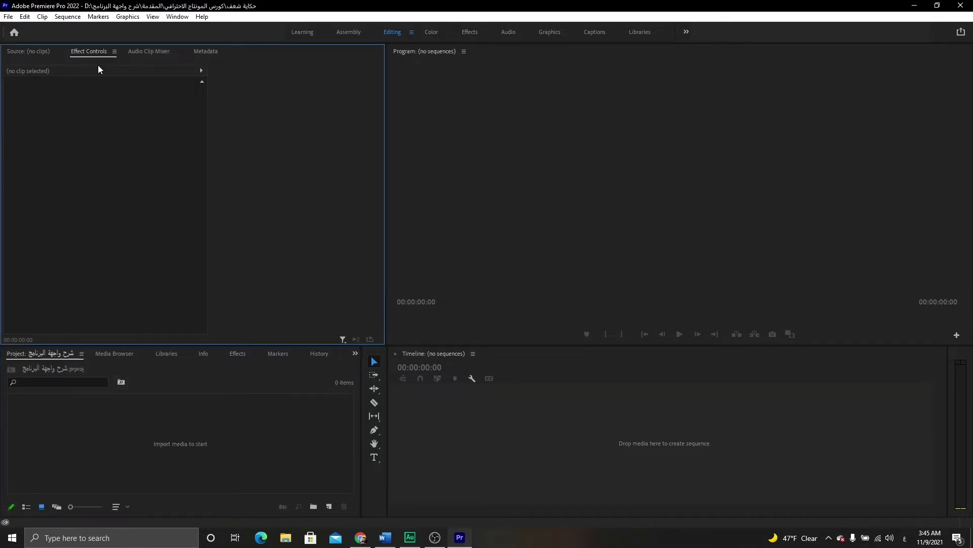
{"action": "left_click", "coordinate": [28, 51]}
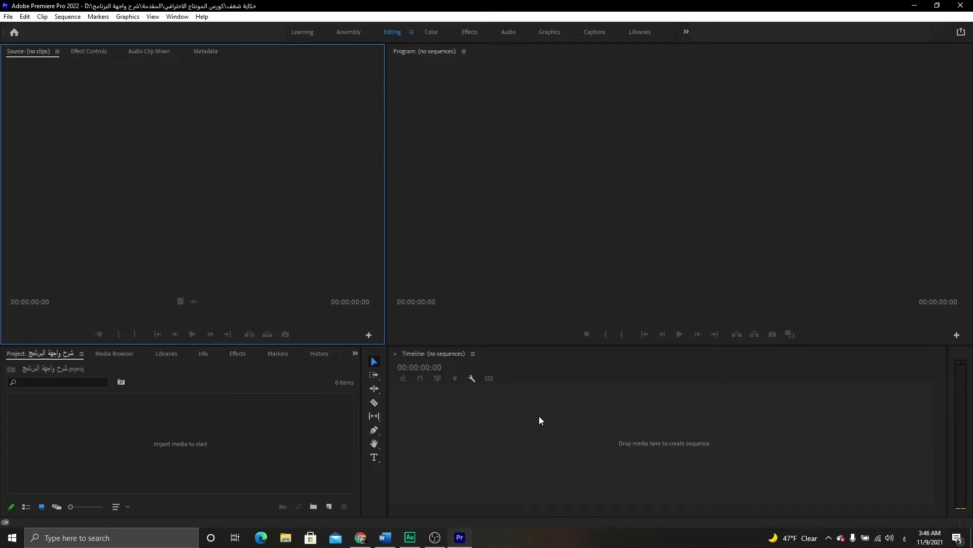
{"action": "left_click", "coordinate": [92, 53]}
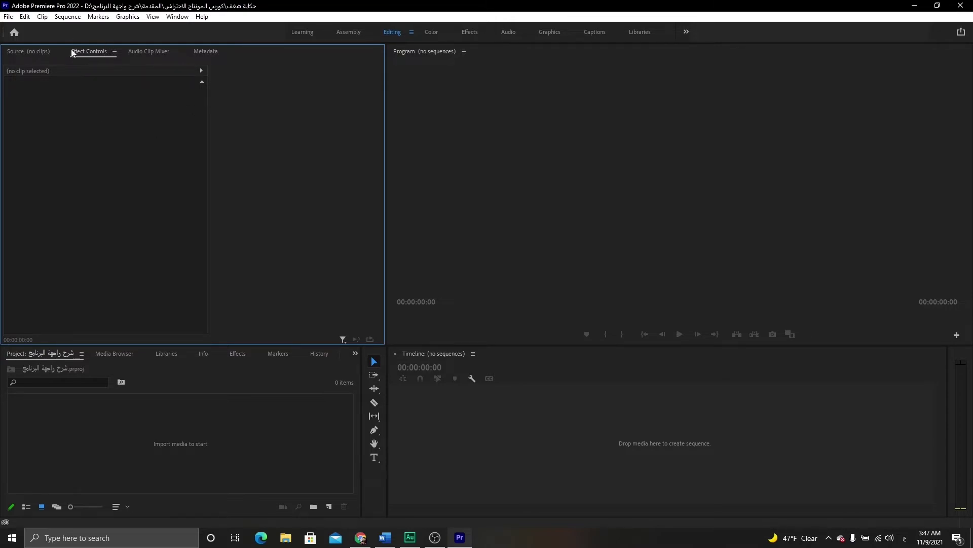
{"action": "left_click", "coordinate": [28, 51]}
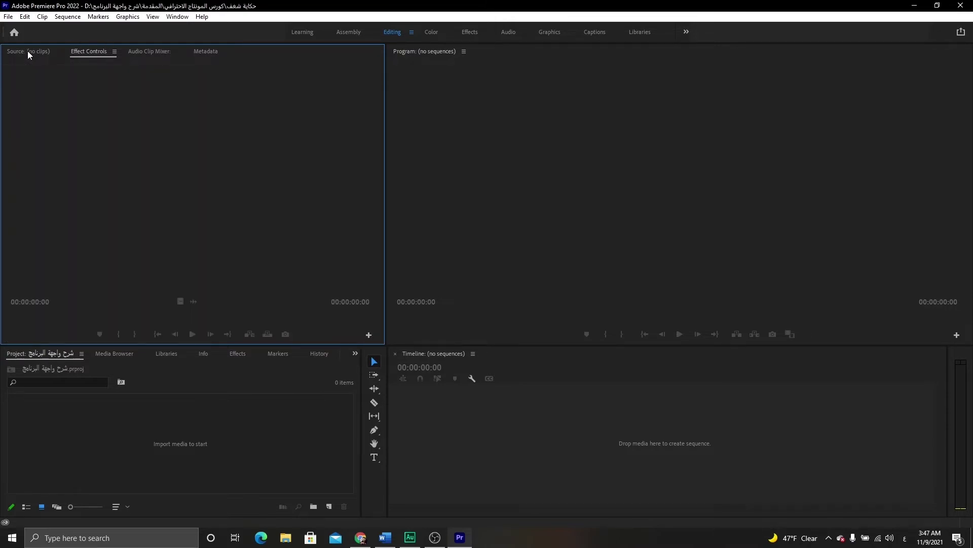
- Activate the Effect Controls, Timeline and Program monitor panels in turn
{"action": "left_click", "coordinate": [102, 52]}
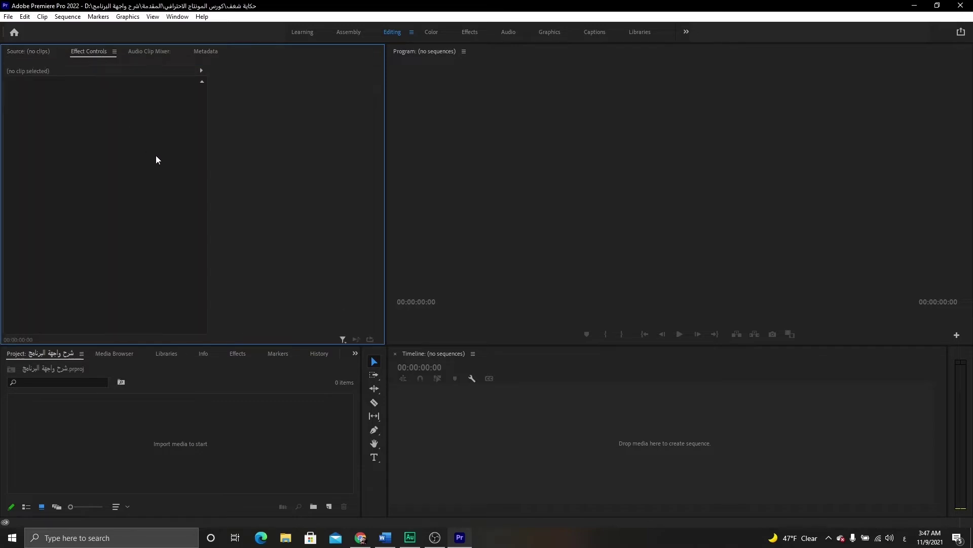
{"action": "left_click", "coordinate": [518, 409]}
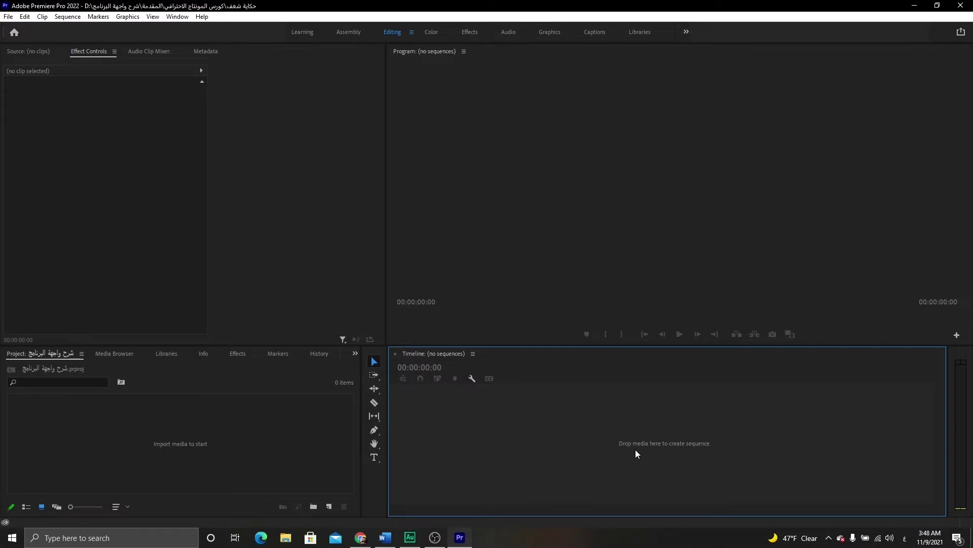
{"action": "left_click", "coordinate": [620, 180]}
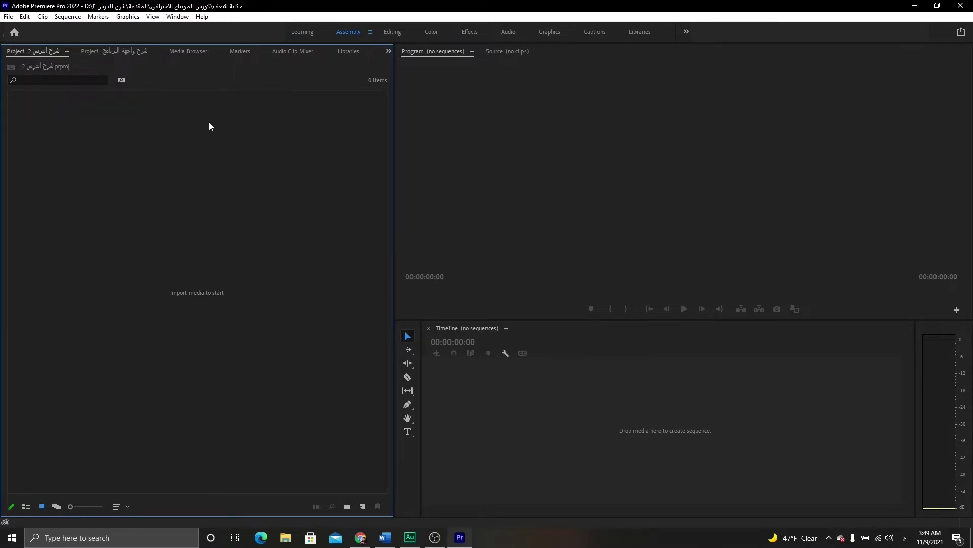
- Switch between the Editing and Assembly (Alt+Shift+2) workspaces, then settle on the Color workspace
{"action": "left_click", "coordinate": [393, 32]}
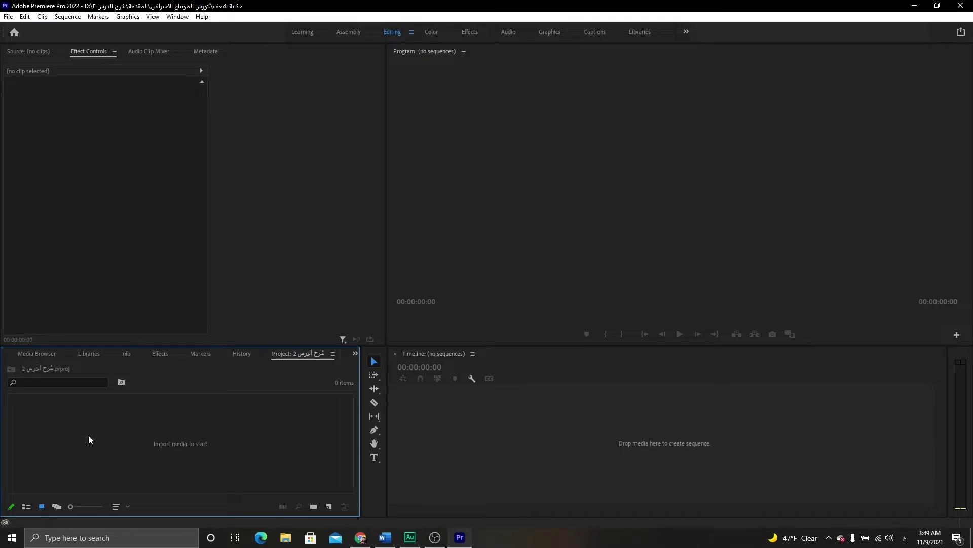
{"action": "key", "text": "alt+shift+2"}
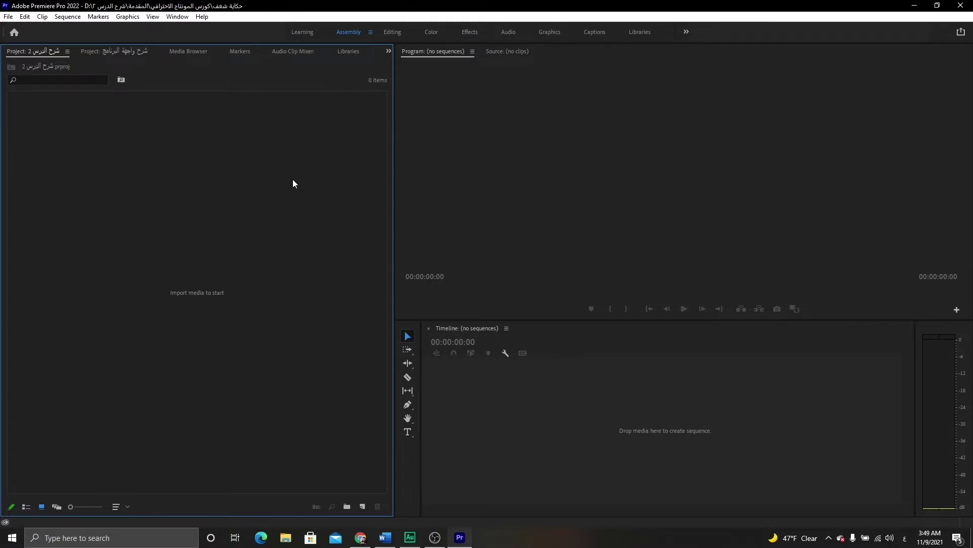
{"action": "left_click", "coordinate": [393, 33]}
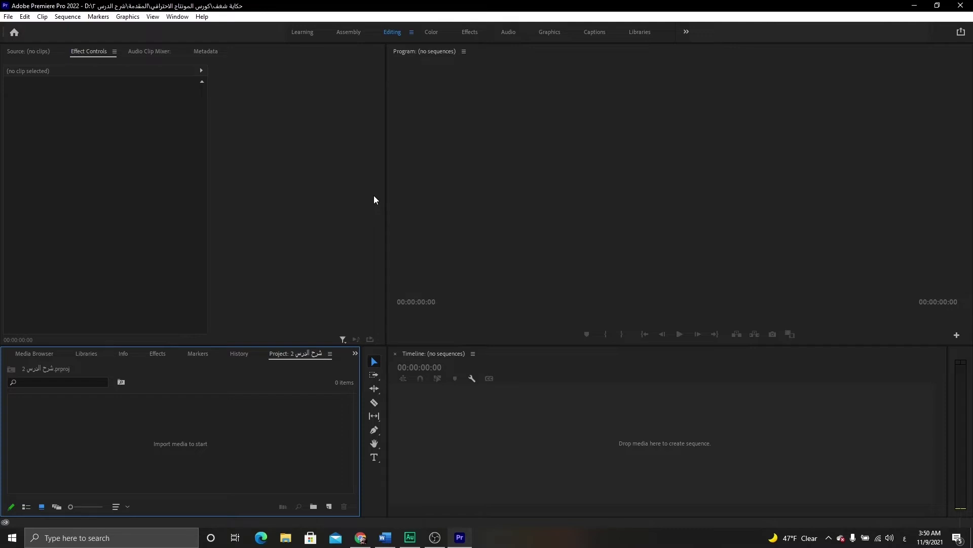
{"action": "left_click", "coordinate": [432, 32]}
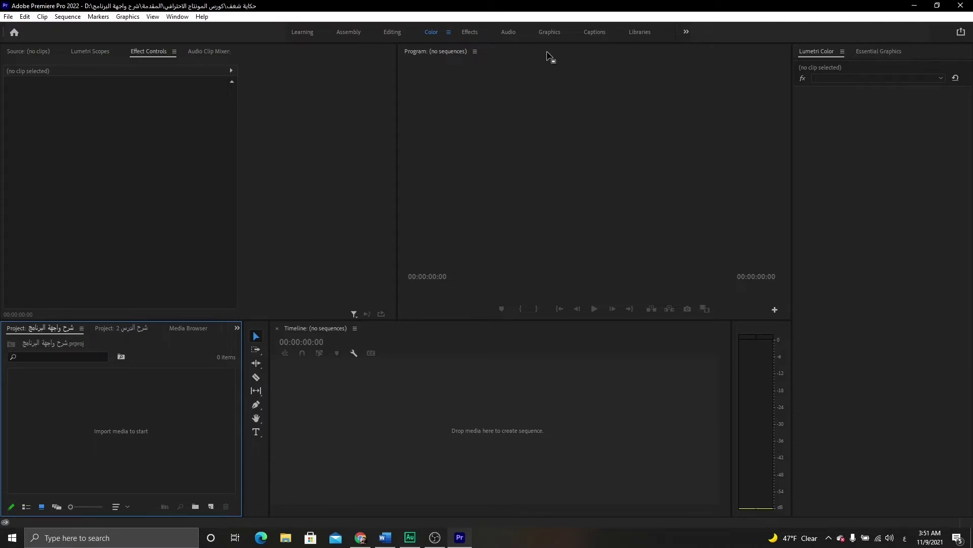
{"action": "left_click", "coordinate": [552, 34]}
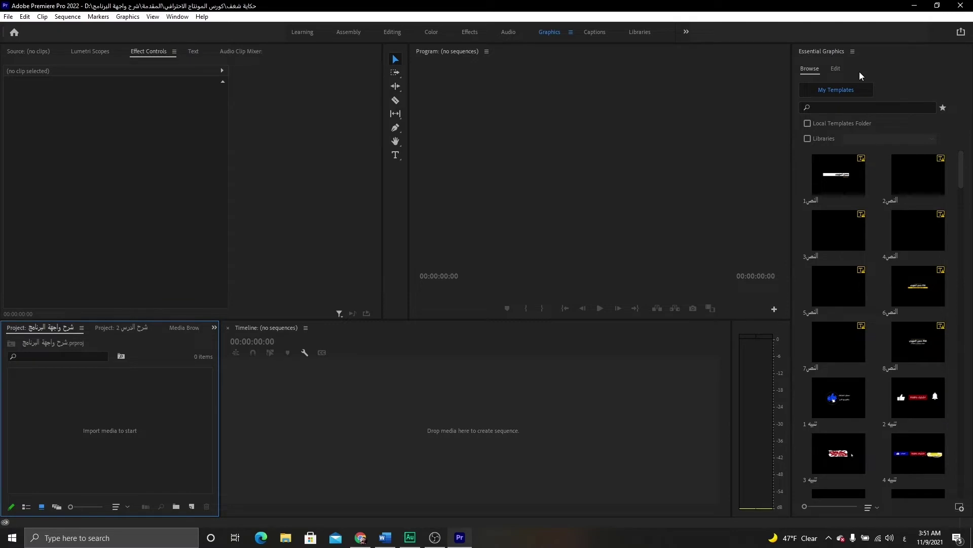
{"action": "scroll", "coordinate": [905, 239], "scroll_direction": "down", "scroll_amount": 4}
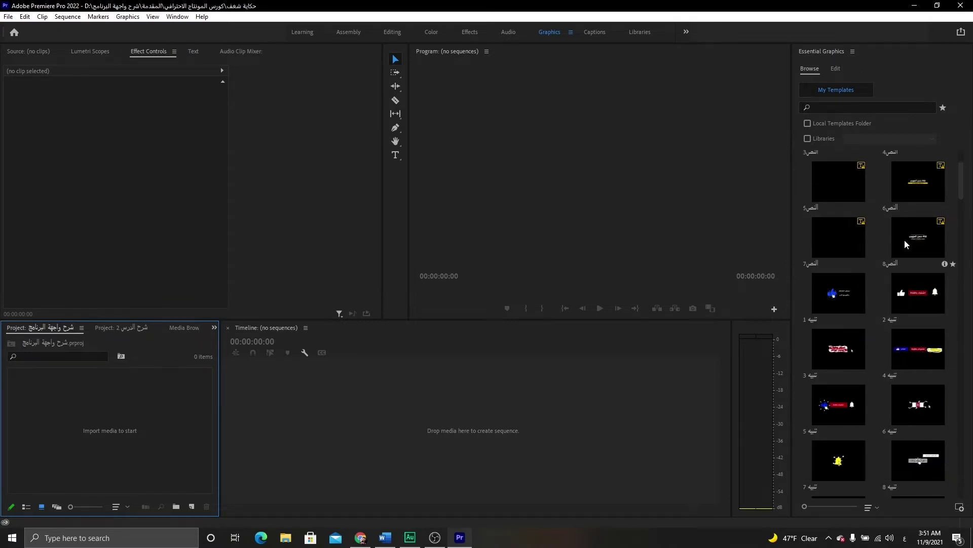
{"action": "scroll", "coordinate": [874, 296], "scroll_direction": "down", "scroll_amount": 5}
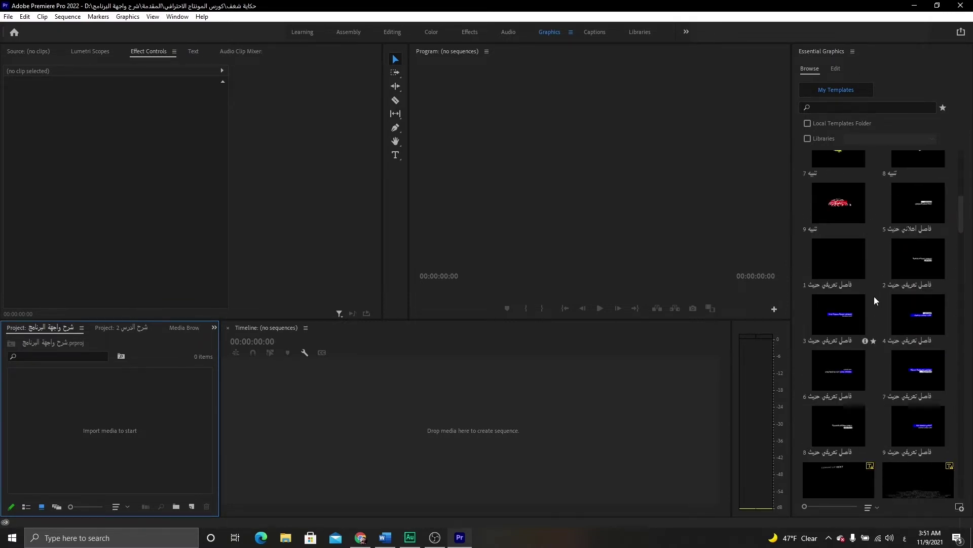
{"action": "scroll", "coordinate": [874, 296], "scroll_direction": "down", "scroll_amount": 5}
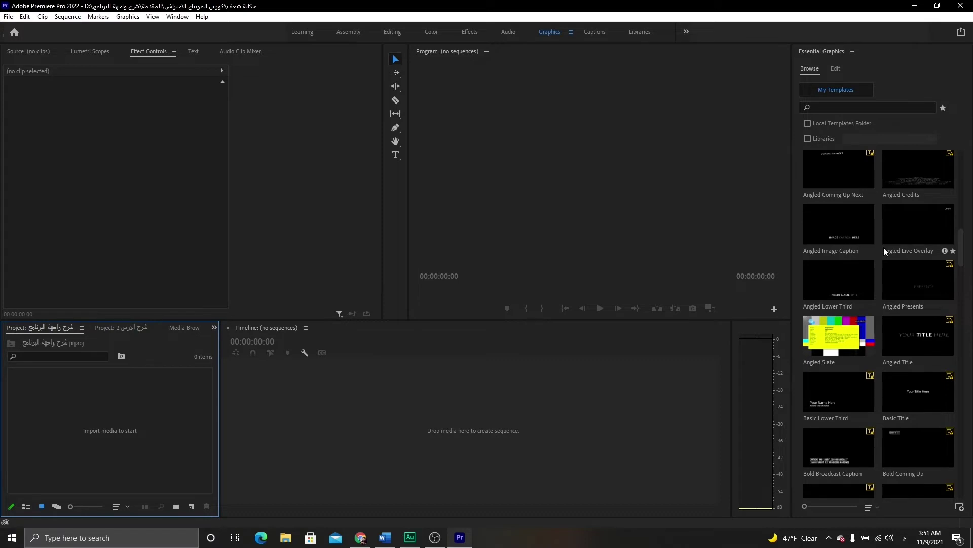
{"action": "scroll", "coordinate": [883, 247], "scroll_direction": "down", "scroll_amount": 2}
{"action": "scroll", "coordinate": [884, 248], "scroll_direction": "down", "scroll_amount": 4}
{"action": "scroll", "coordinate": [884, 247], "scroll_direction": "down", "scroll_amount": 2}
{"action": "scroll", "coordinate": [883, 247], "scroll_direction": "down", "scroll_amount": 2}
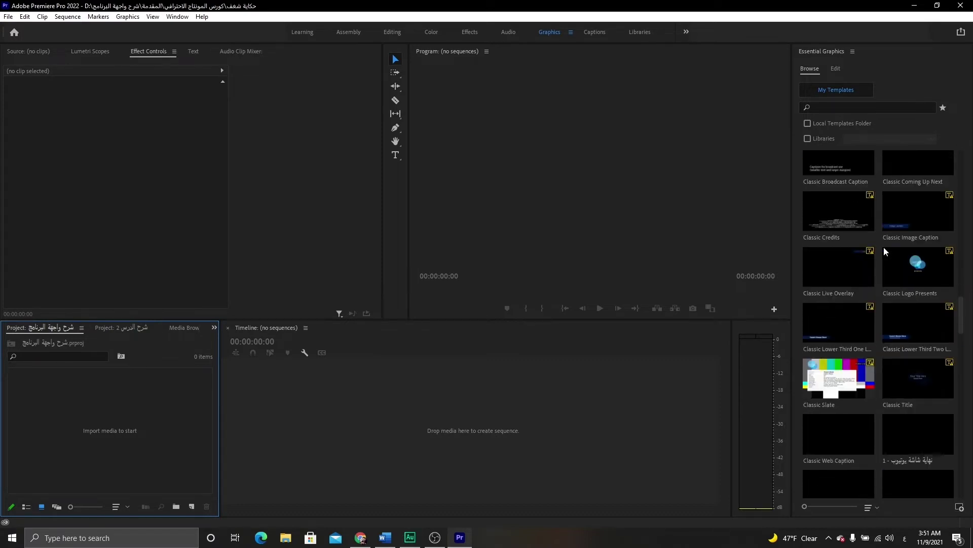
{"action": "scroll", "coordinate": [884, 247], "scroll_direction": "down", "scroll_amount": 2}
{"action": "scroll", "coordinate": [884, 247], "scroll_direction": "down", "scroll_amount": 2}
{"action": "scroll", "coordinate": [871, 297], "scroll_direction": "down", "scroll_amount": 1}
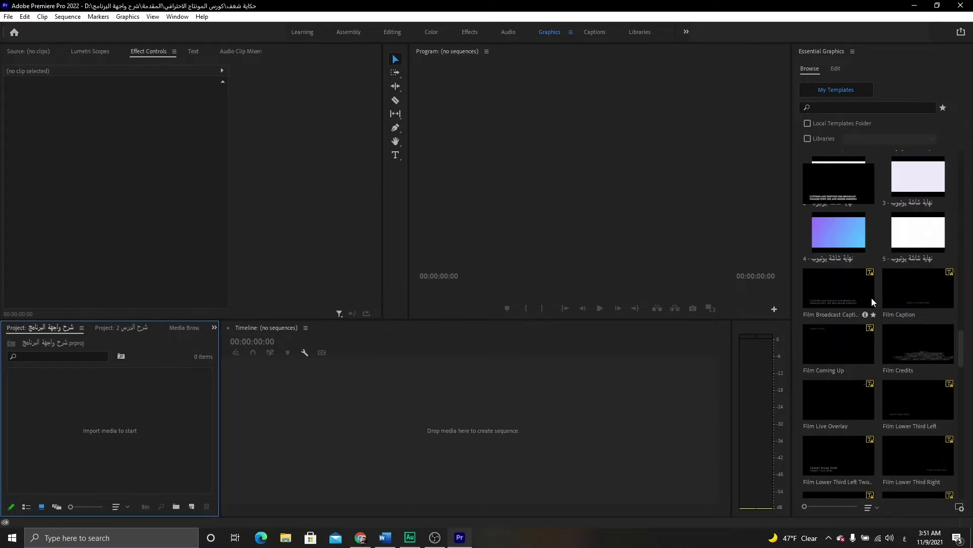
{"action": "scroll", "coordinate": [871, 297], "scroll_direction": "down", "scroll_amount": 3}
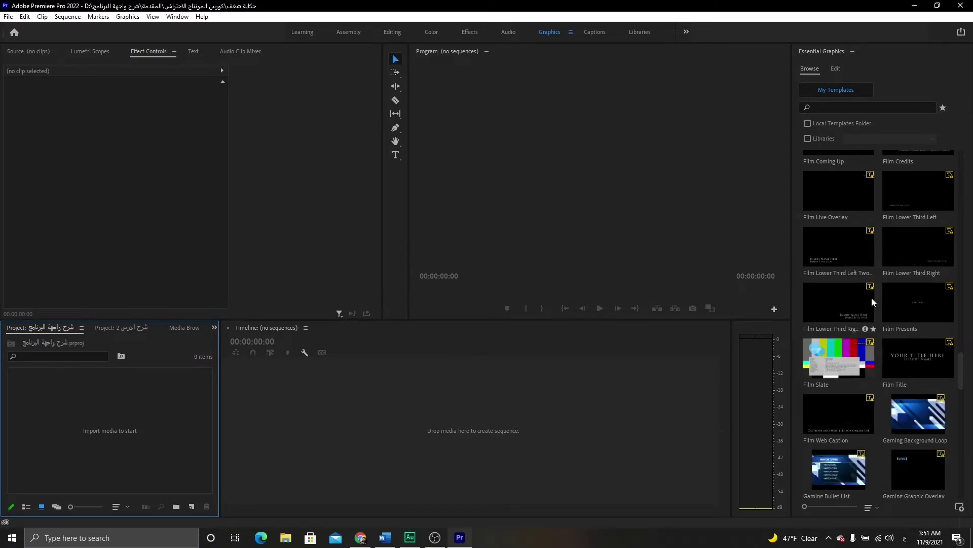
{"action": "scroll", "coordinate": [872, 297], "scroll_direction": "up", "scroll_amount": 5}
{"action": "scroll", "coordinate": [872, 297], "scroll_direction": "up", "scroll_amount": 5}
{"action": "scroll", "coordinate": [871, 297], "scroll_direction": "down", "scroll_amount": 1}
{"action": "scroll", "coordinate": [871, 297], "scroll_direction": "down", "scroll_amount": 2}
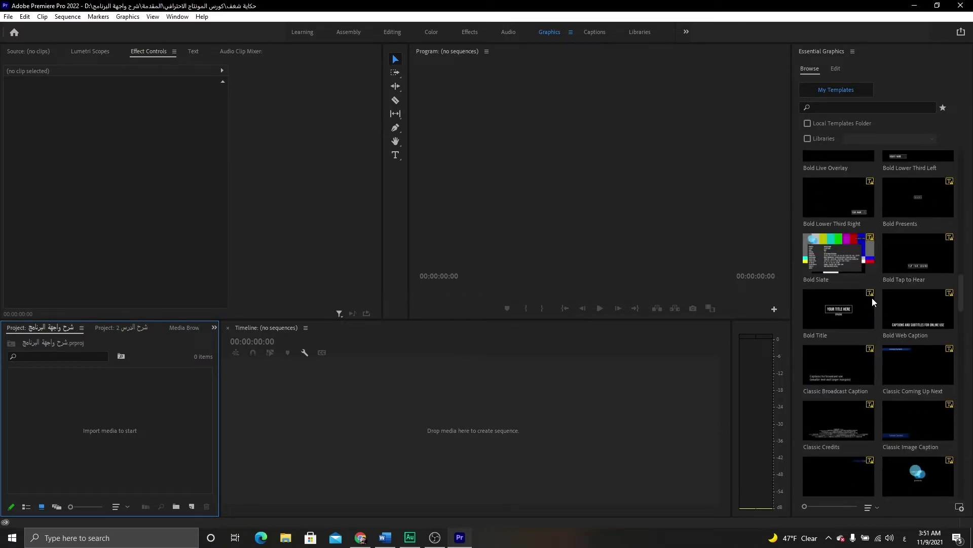
{"action": "scroll", "coordinate": [872, 297], "scroll_direction": "down", "scroll_amount": 3}
{"action": "scroll", "coordinate": [872, 297], "scroll_direction": "down", "scroll_amount": 3}
{"action": "scroll", "coordinate": [872, 297], "scroll_direction": "down", "scroll_amount": 3}
{"action": "scroll", "coordinate": [872, 297], "scroll_direction": "down", "scroll_amount": 3}
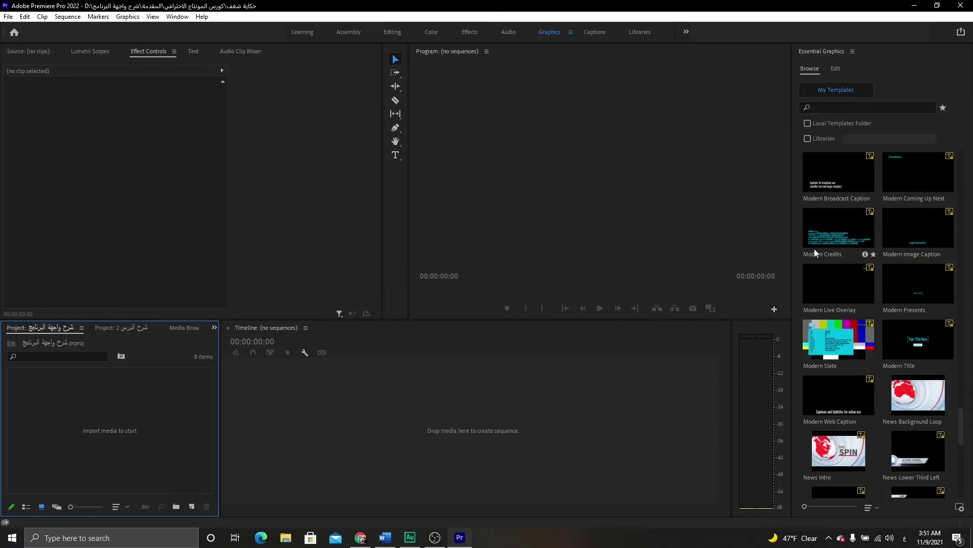
{"action": "scroll", "coordinate": [873, 304], "scroll_direction": "down", "scroll_amount": 2}
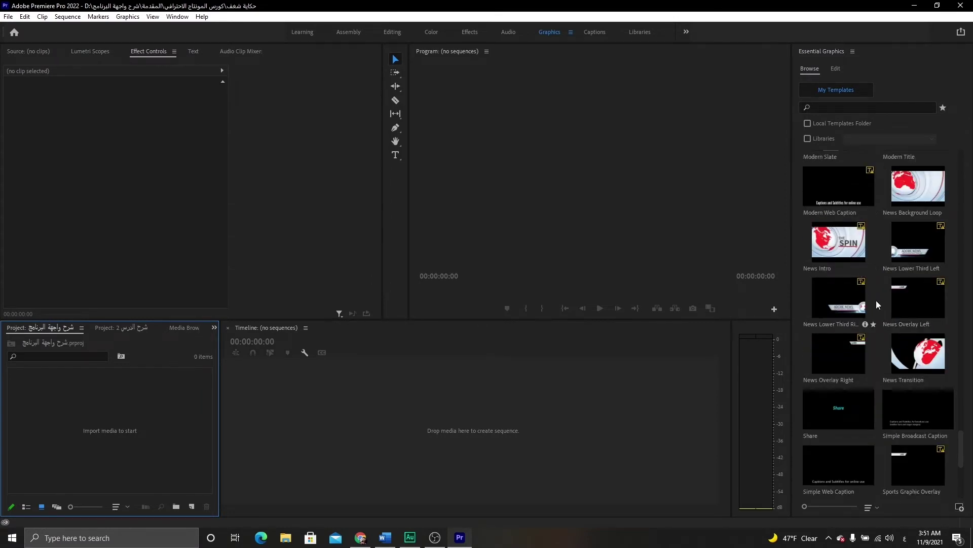
{"action": "scroll", "coordinate": [869, 289], "scroll_direction": "down", "scroll_amount": 2}
{"action": "scroll", "coordinate": [879, 304], "scroll_direction": "down", "scroll_amount": 2}
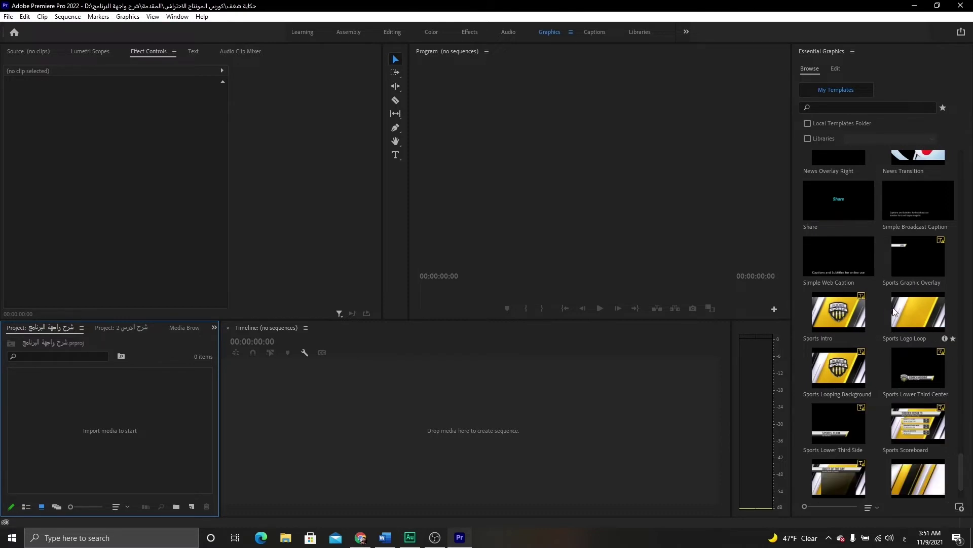
{"action": "scroll", "coordinate": [882, 312], "scroll_direction": "down", "scroll_amount": 1}
{"action": "scroll", "coordinate": [884, 315], "scroll_direction": "up", "scroll_amount": 2}
{"action": "scroll", "coordinate": [884, 315], "scroll_direction": "up", "scroll_amount": 2}
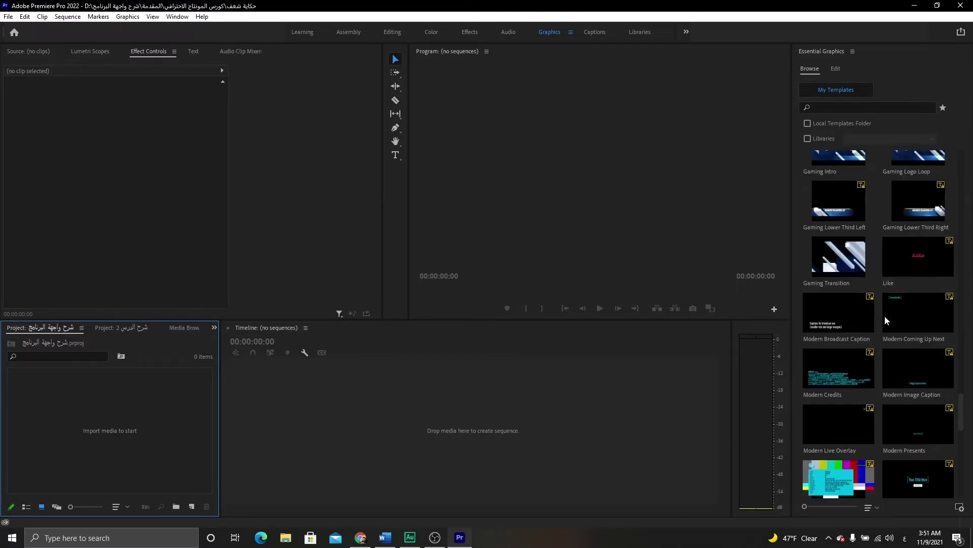
{"action": "scroll", "coordinate": [885, 315], "scroll_direction": "up", "scroll_amount": 2}
{"action": "scroll", "coordinate": [884, 315], "scroll_direction": "up", "scroll_amount": 2}
{"action": "scroll", "coordinate": [884, 315], "scroll_direction": "up", "scroll_amount": 2}
{"action": "scroll", "coordinate": [884, 315], "scroll_direction": "up", "scroll_amount": 2}
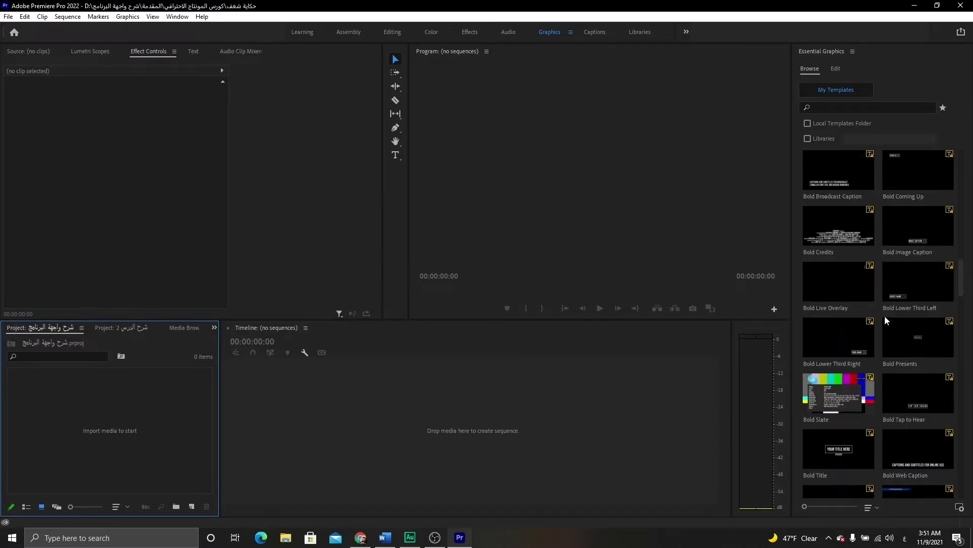
{"action": "scroll", "coordinate": [884, 316], "scroll_direction": "up", "scroll_amount": 2}
{"action": "scroll", "coordinate": [884, 316], "scroll_direction": "up", "scroll_amount": 2}
{"action": "scroll", "coordinate": [893, 260], "scroll_direction": "up", "scroll_amount": 1}
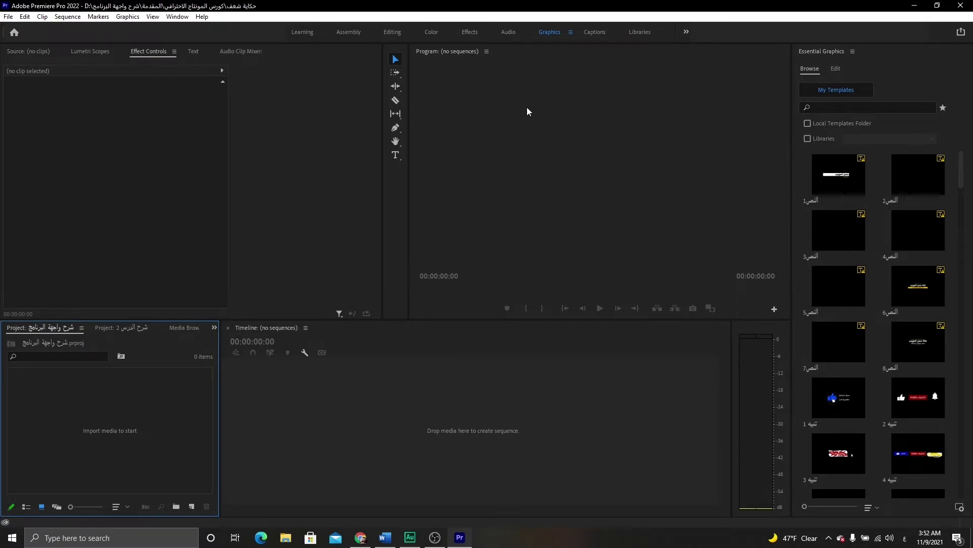
- Switch to Editing, focus each panel, then maximize and restore the Effect Controls panel with `
{"action": "left_click", "coordinate": [395, 34]}
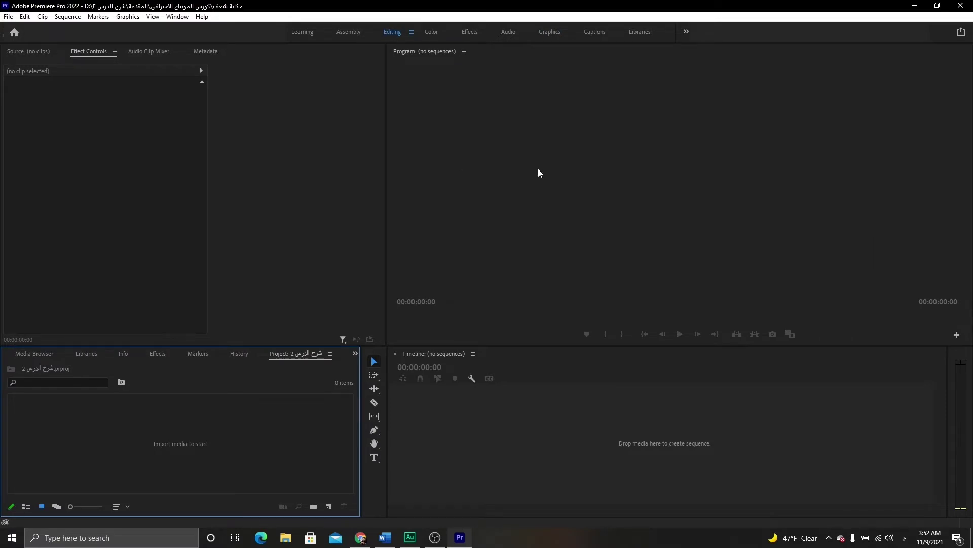
{"action": "left_click", "coordinate": [523, 178]}
{"action": "left_click", "coordinate": [261, 175]}
{"action": "left_click", "coordinate": [471, 419]}
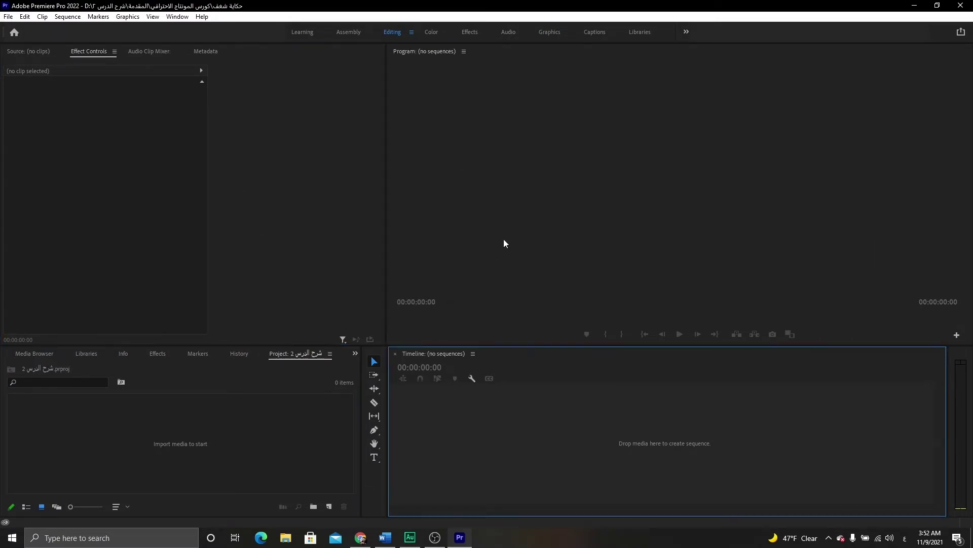
{"action": "left_click", "coordinate": [508, 232]}
{"action": "left_click", "coordinate": [231, 161]}
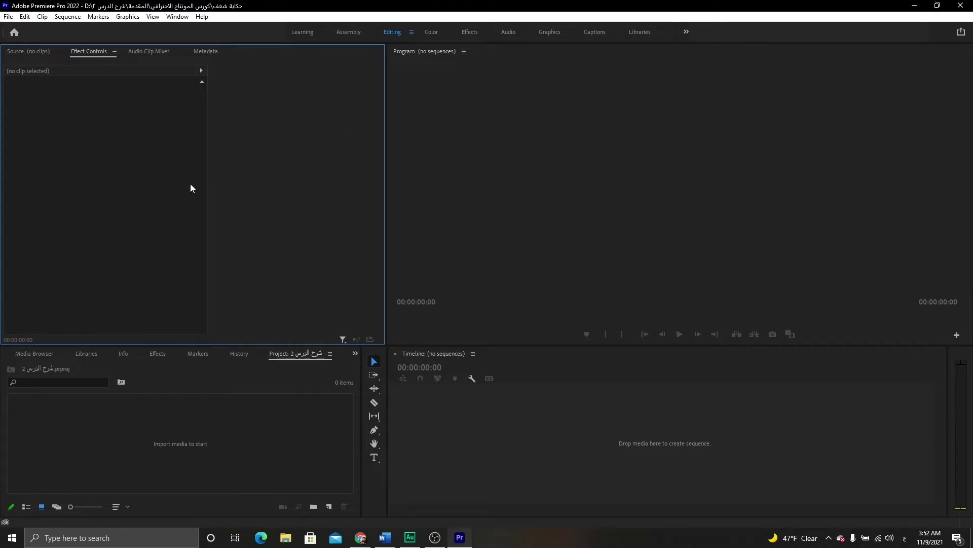
{"action": "key", "text": "grave"}
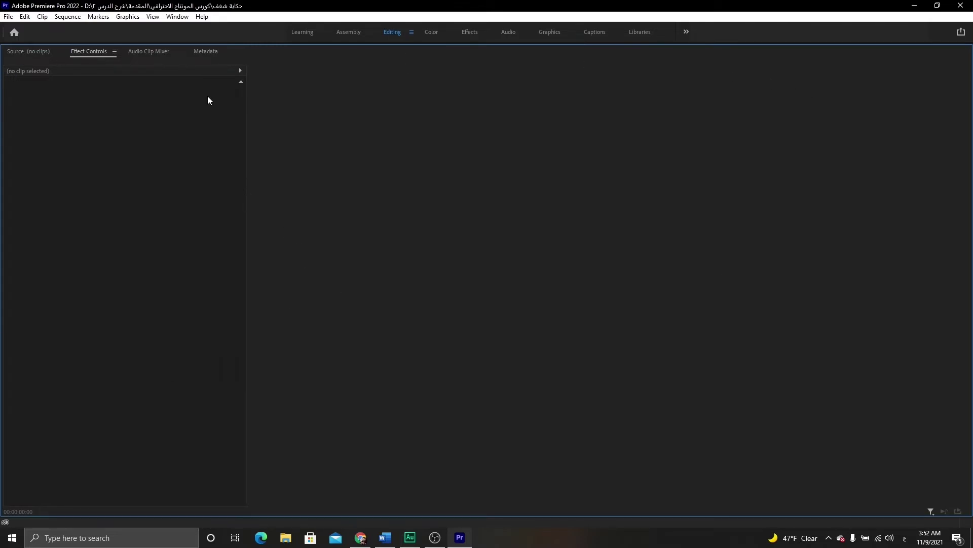
{"action": "key", "text": "grave"}
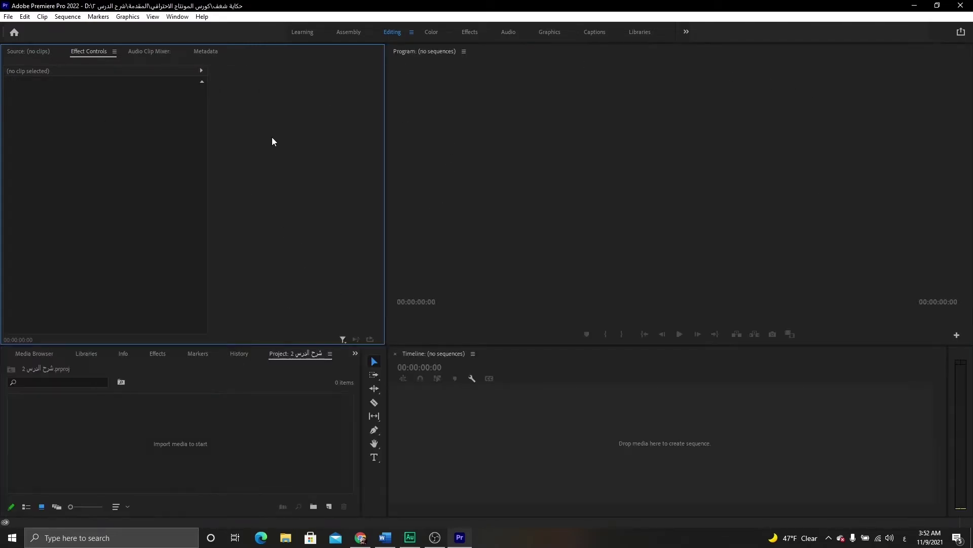
- Maximize and restore the Timeline and Program monitor, then leave the Project panel maximized
{"action": "left_click", "coordinate": [566, 445]}
{"action": "key", "text": "grave"}
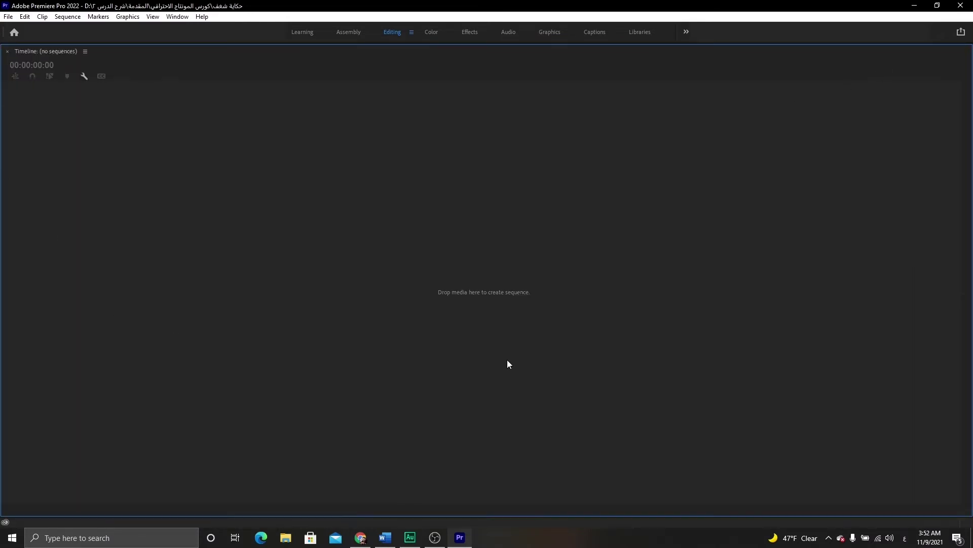
{"action": "key", "text": "grave"}
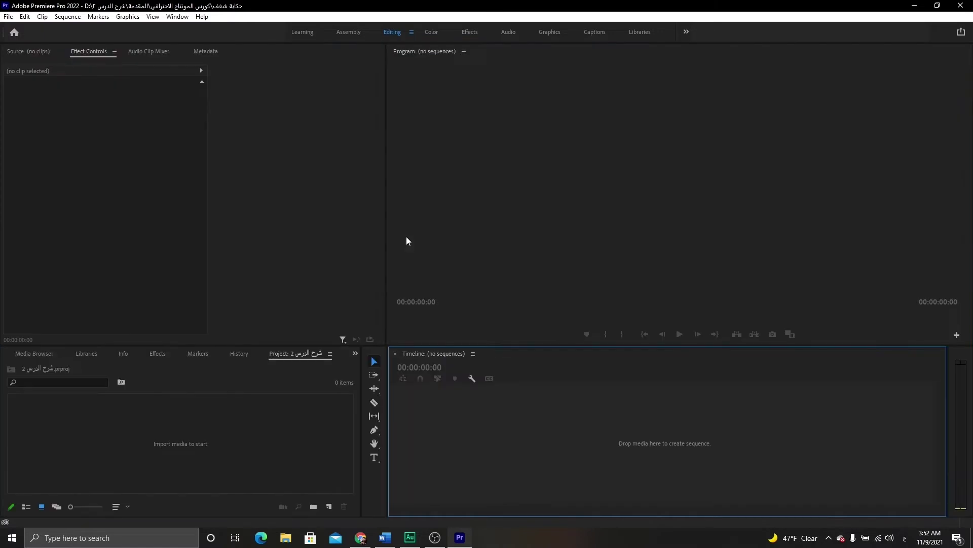
{"action": "left_click", "coordinate": [528, 174]}
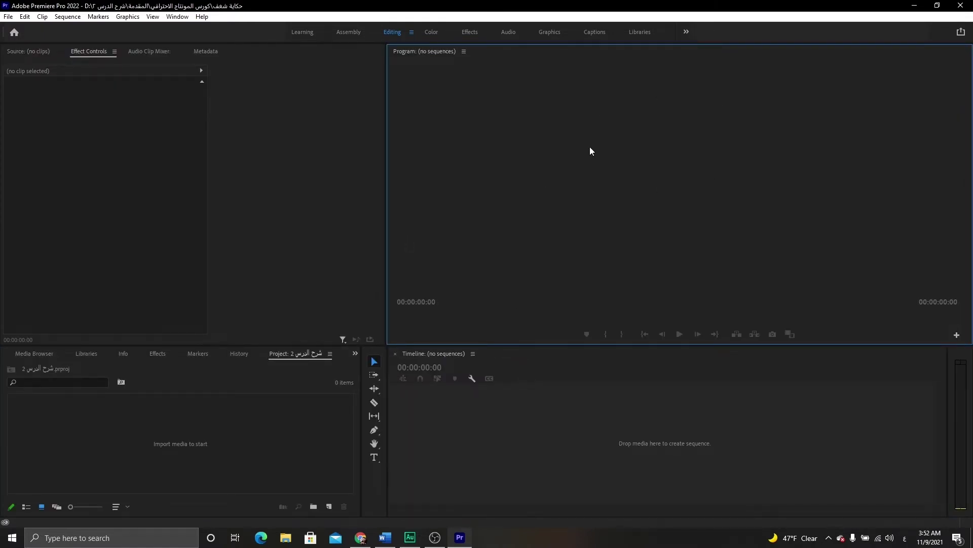
{"action": "key", "text": "grave"}
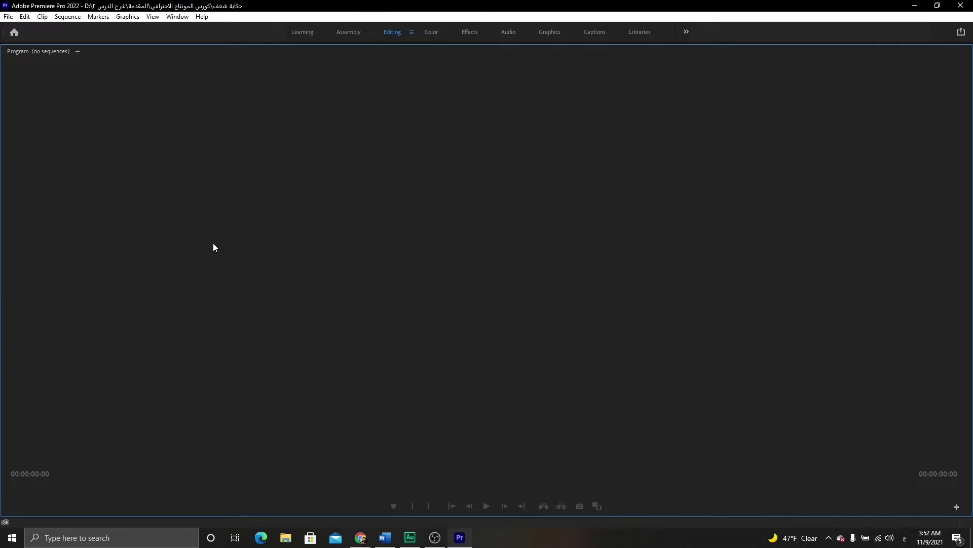
{"action": "key", "text": "grave"}
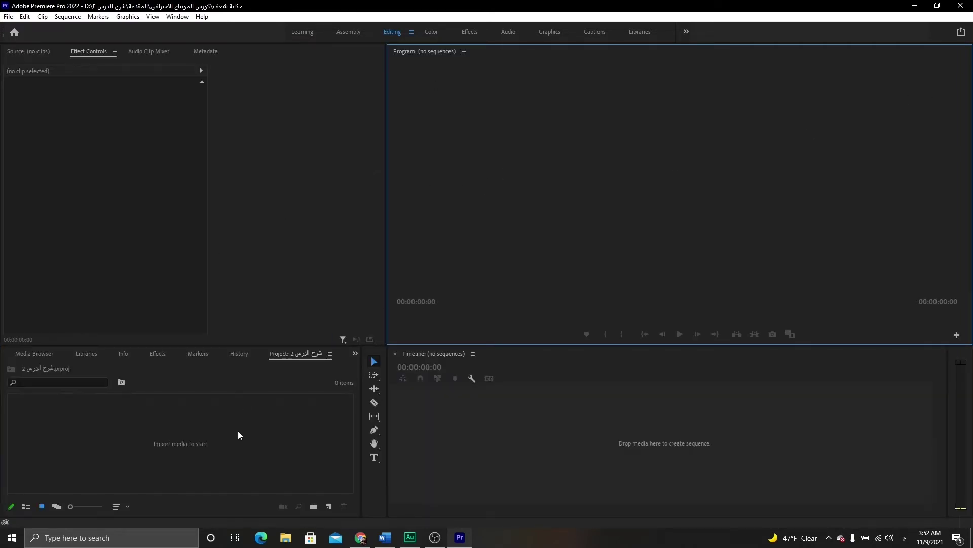
{"action": "left_click", "coordinate": [259, 423]}
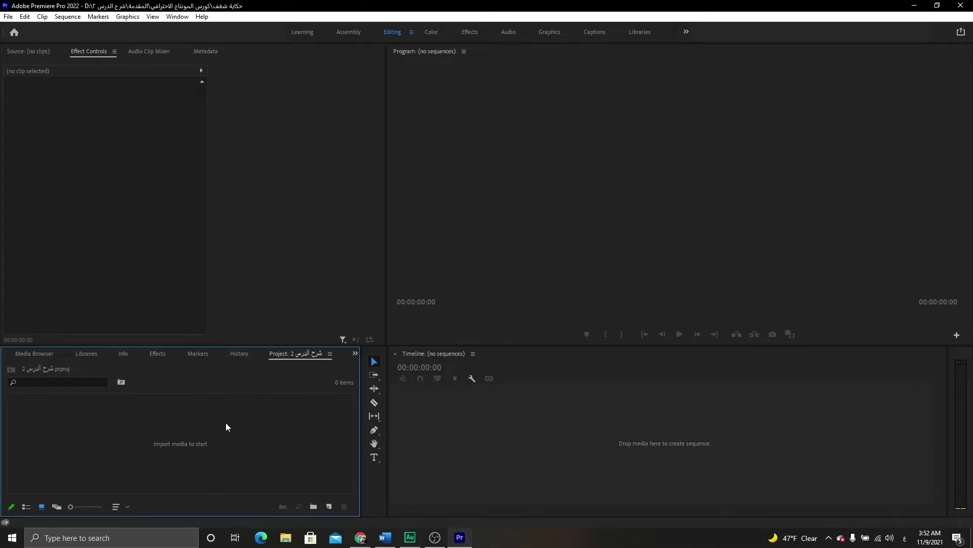
{"action": "key", "text": "grave"}
{"action": "key", "text": "grave"}
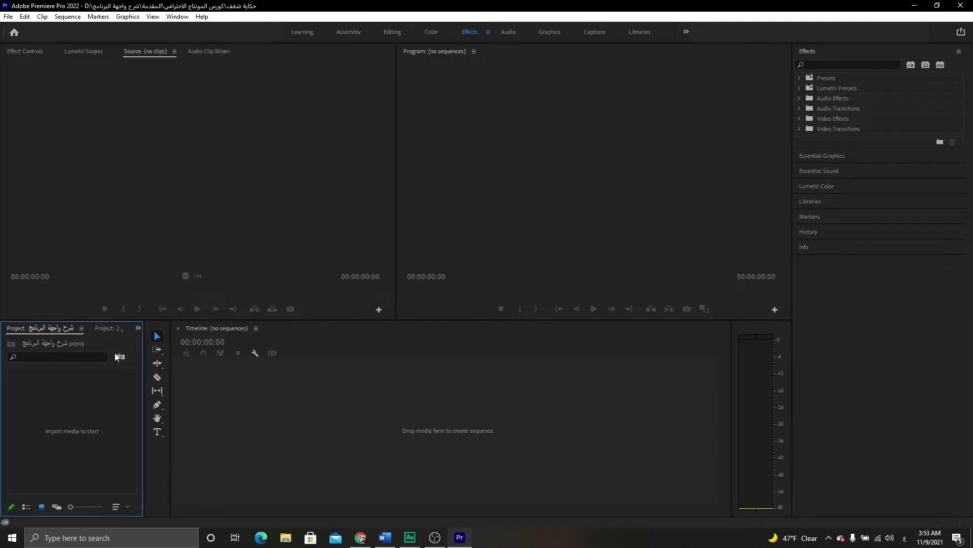
- Return to Editing, show the Effects panel, preview the Audio workspace, then go back to Editing
{"action": "left_click", "coordinate": [394, 32]}
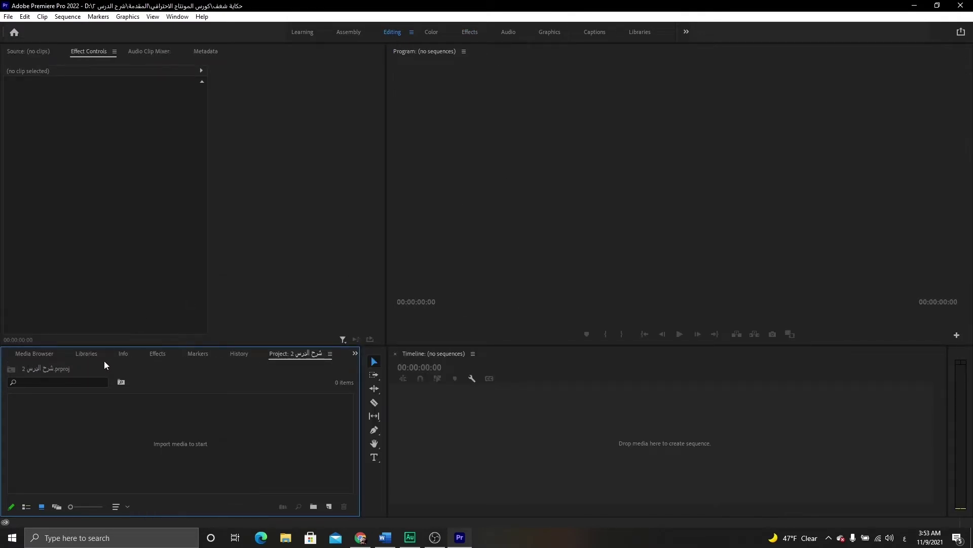
{"action": "left_click", "coordinate": [158, 355]}
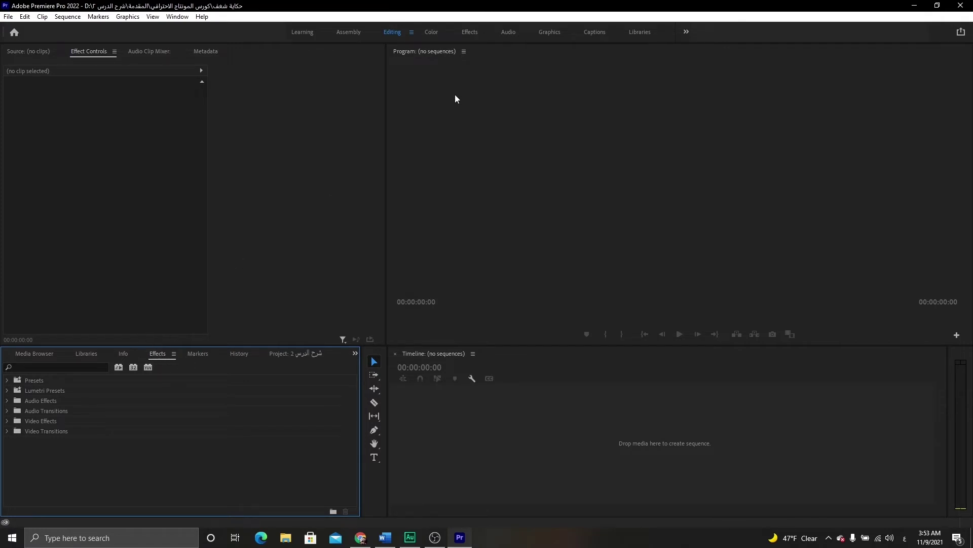
{"action": "left_click", "coordinate": [524, 33]}
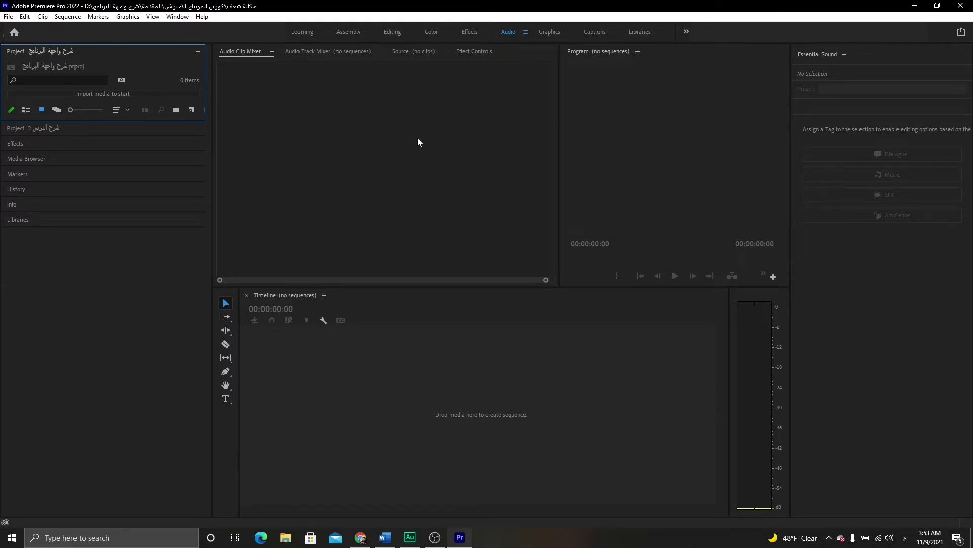
{"action": "left_click", "coordinate": [397, 32]}
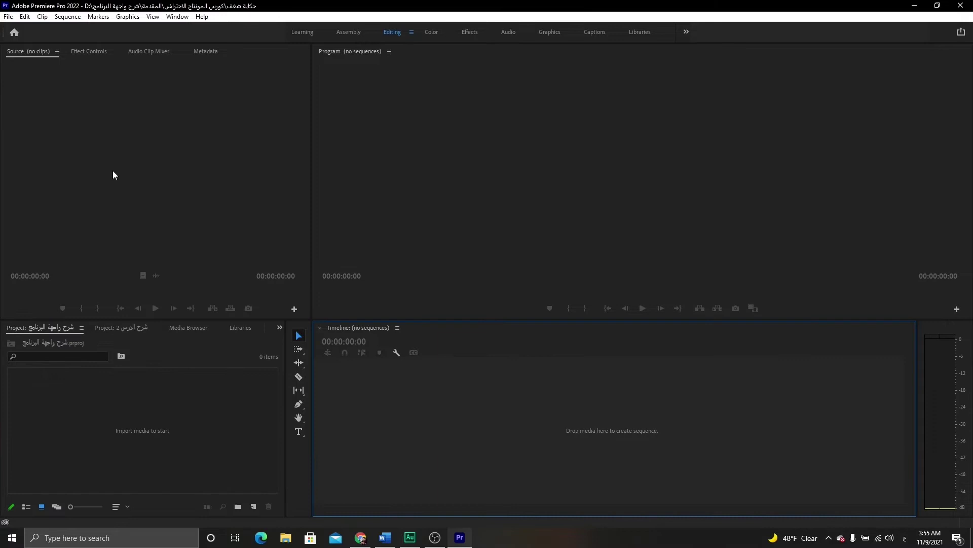
- Widen the Source monitor over the Program monitor, then reshape the tools panel to widen the Timeline
{"action": "left_click", "coordinate": [139, 173]}
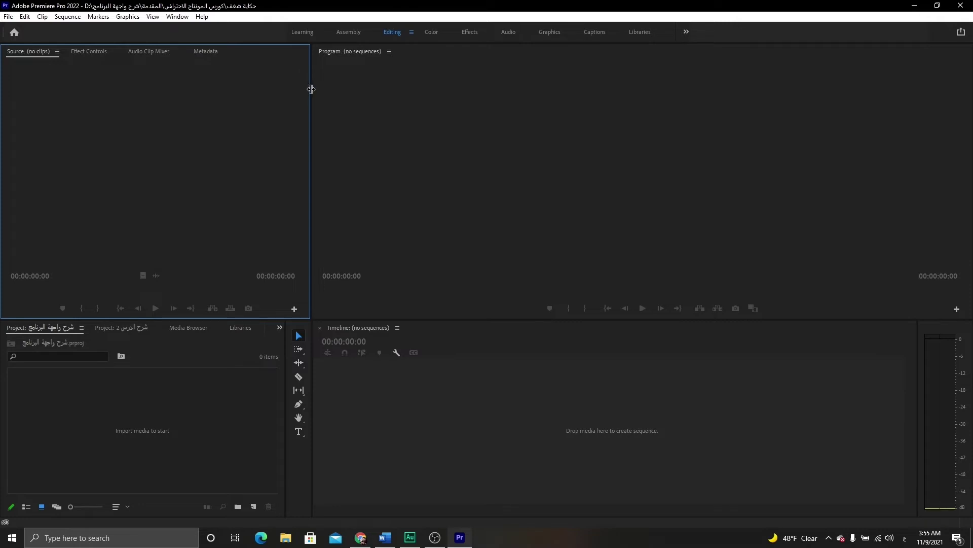
{"action": "left_click_drag", "start_coordinate": [311, 89], "coordinate": [409, 92]}
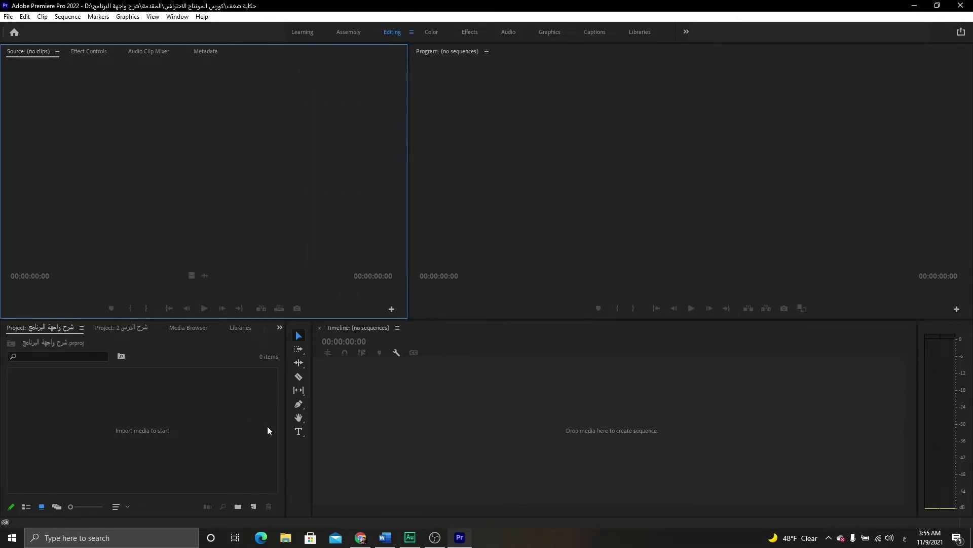
{"action": "left_click_drag", "start_coordinate": [286, 422], "coordinate": [289, 420]}
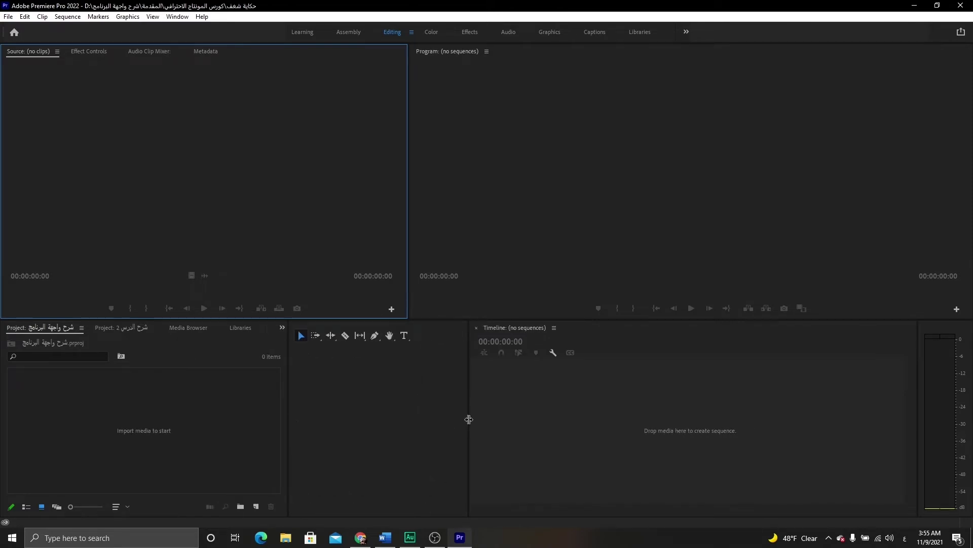
{"action": "left_click_drag", "start_coordinate": [468, 420], "coordinate": [309, 410]}
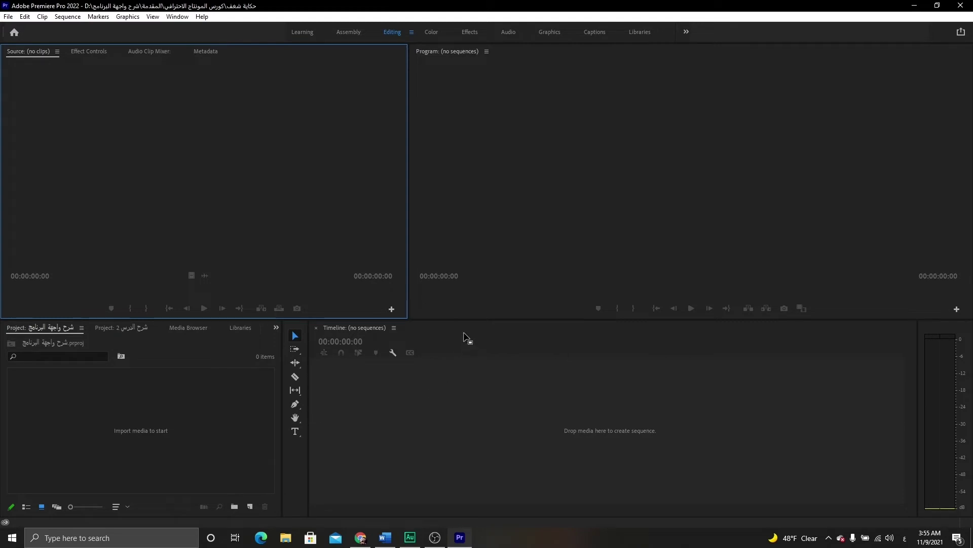
- Browse the Effect Controls, Audio Clip Mixer and Metadata tabs, then dock Metadata as its own panel
{"action": "left_click", "coordinate": [87, 50]}
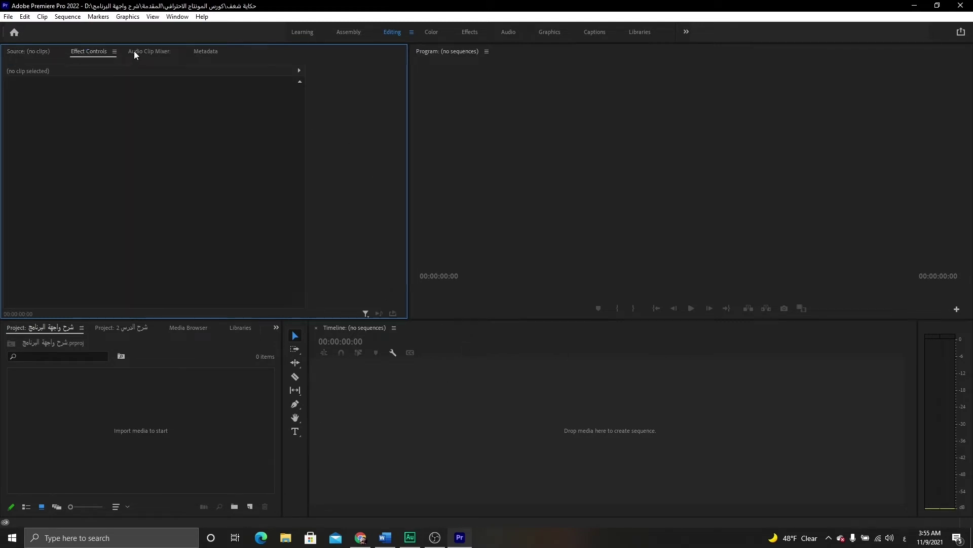
{"action": "left_click", "coordinate": [143, 50]}
{"action": "left_click", "coordinate": [206, 52]}
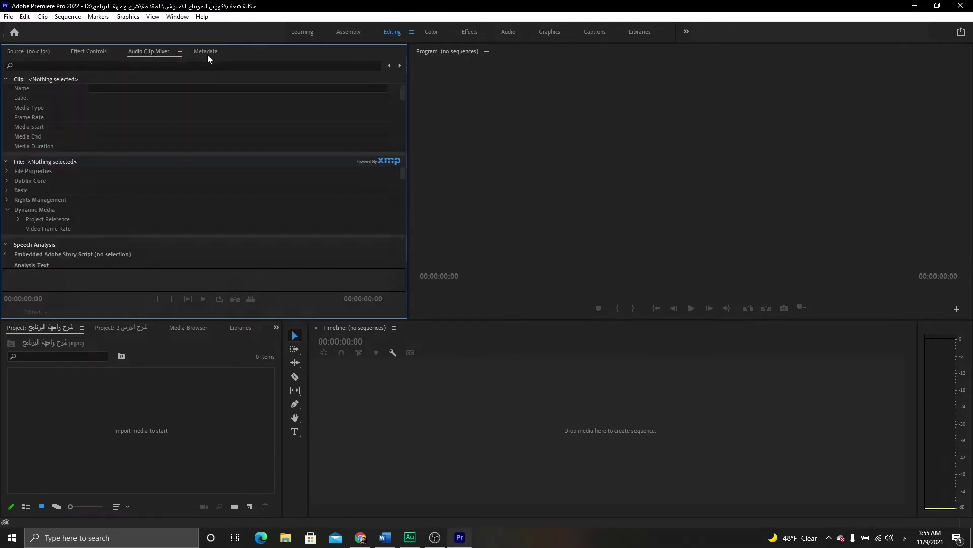
{"action": "left_click_drag", "start_coordinate": [210, 53], "coordinate": [473, 142]}
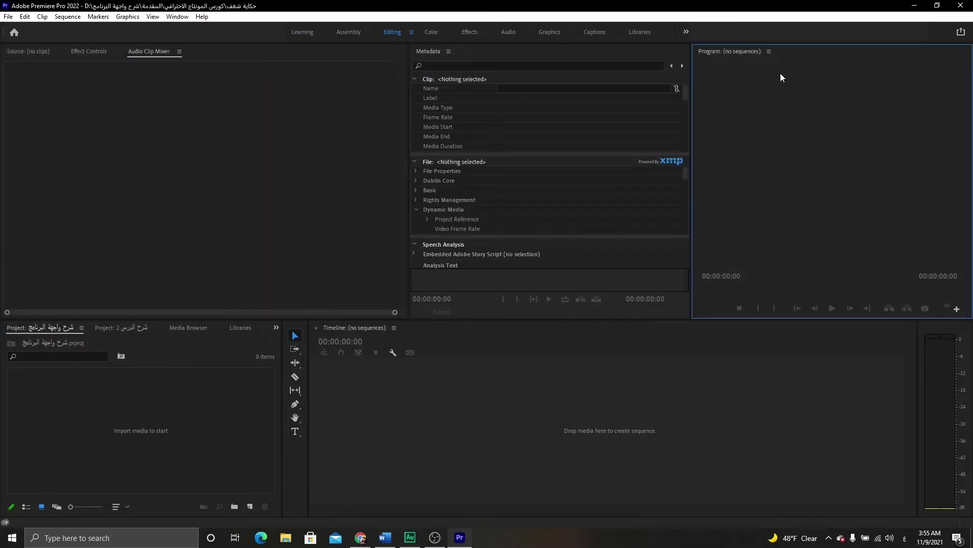
- Move the Program monitor, dock Project 2 beside it, and group Effects with the Timeline
{"action": "mouse_move", "coordinate": [739, 52]}
{"action": "left_mouse_down"}
{"action": "mouse_move", "coordinate": [531, 390]}
{"action": "mouse_move", "coordinate": [353, 355]}
{"action": "mouse_move", "coordinate": [254, 257]}
{"action": "left_mouse_up"}
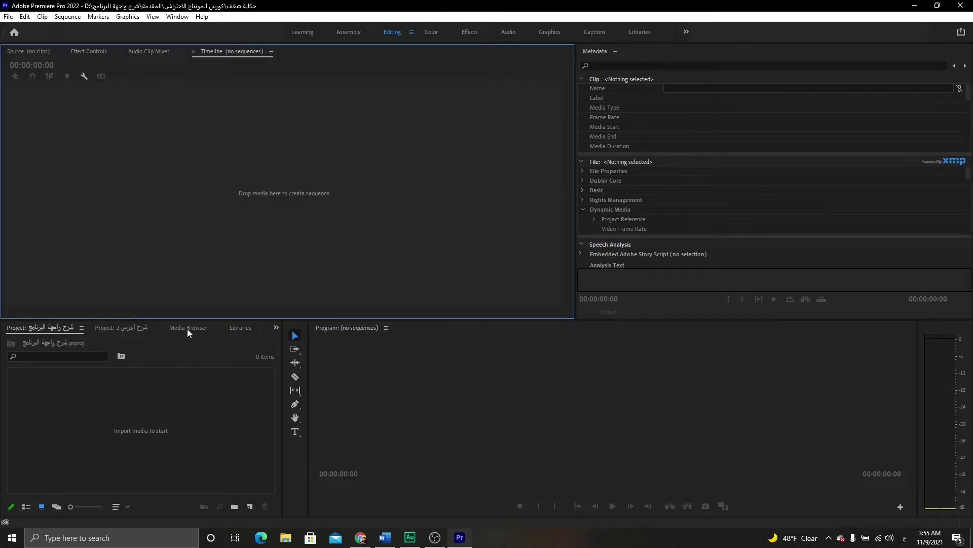
{"action": "left_click", "coordinate": [187, 329]}
{"action": "left_click_drag", "start_coordinate": [122, 327], "coordinate": [384, 370]}
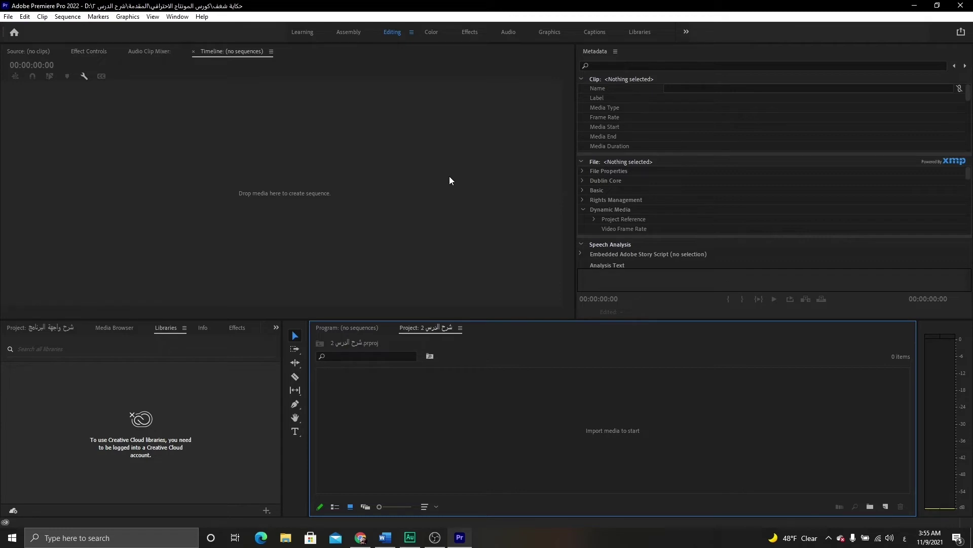
{"action": "left_click", "coordinate": [239, 330]}
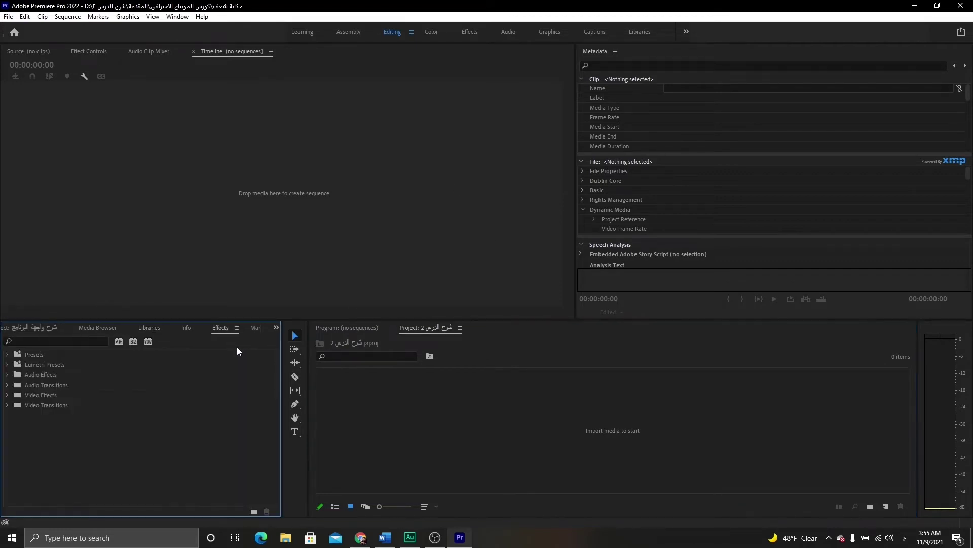
{"action": "left_click_drag", "start_coordinate": [224, 327], "coordinate": [213, 256]}
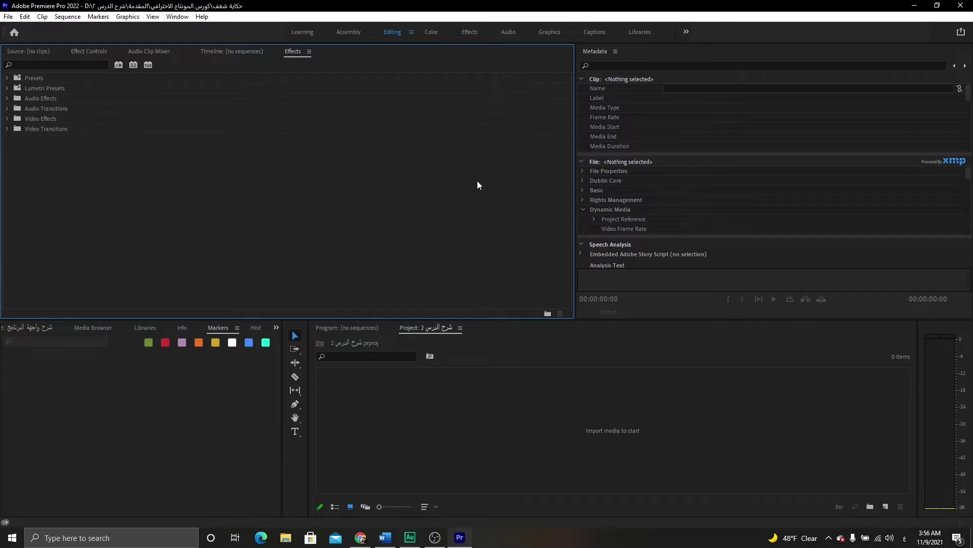
- Reset the Editing workspace to its saved layout, widen the Program monitor and activate the Source monitor
{"action": "left_click", "coordinate": [176, 16]}
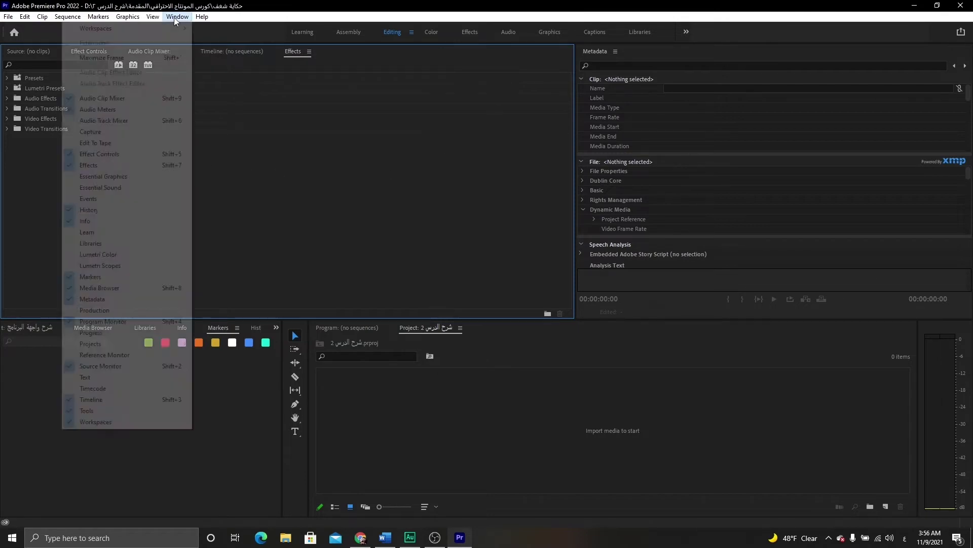
{"action": "mouse_move", "coordinate": [143, 31]}
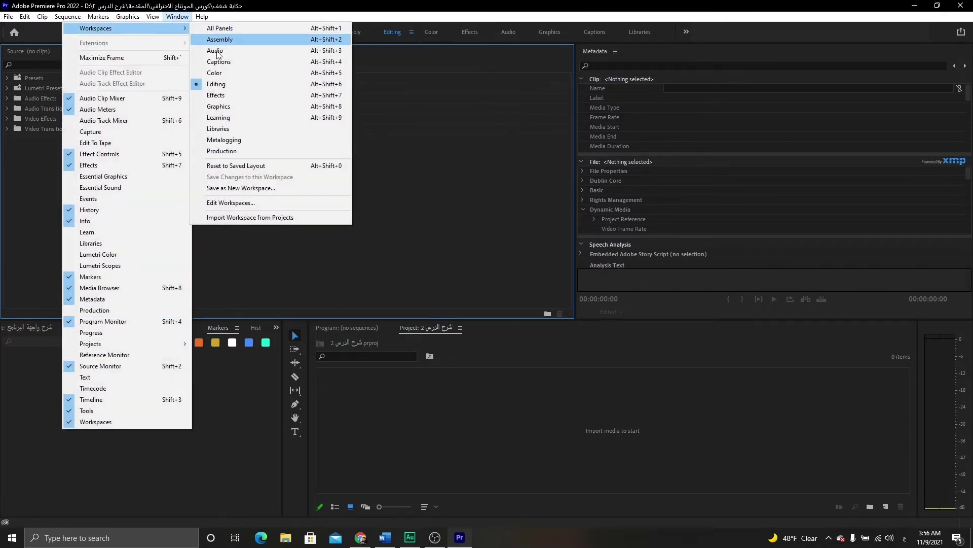
{"action": "left_click", "coordinate": [244, 167]}
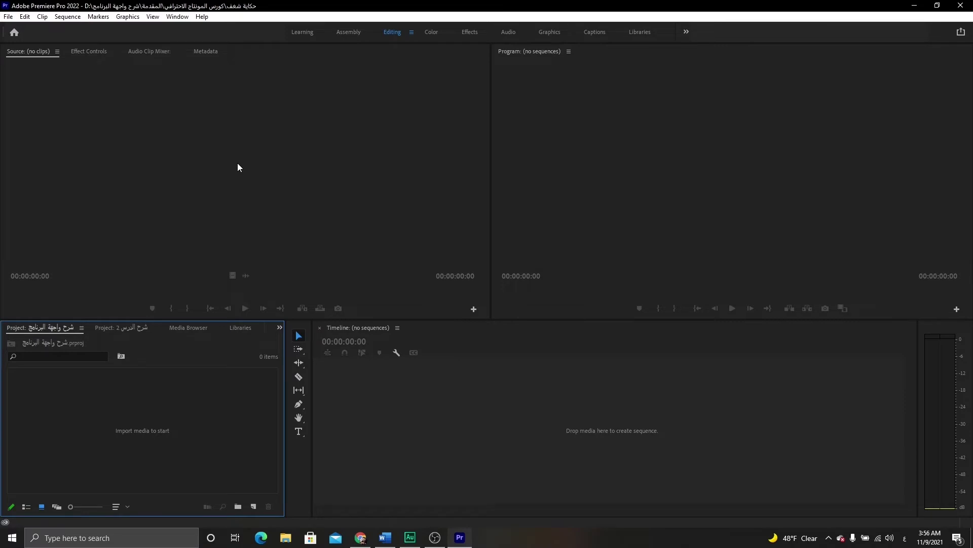
{"action": "left_click_drag", "start_coordinate": [491, 193], "coordinate": [313, 193]}
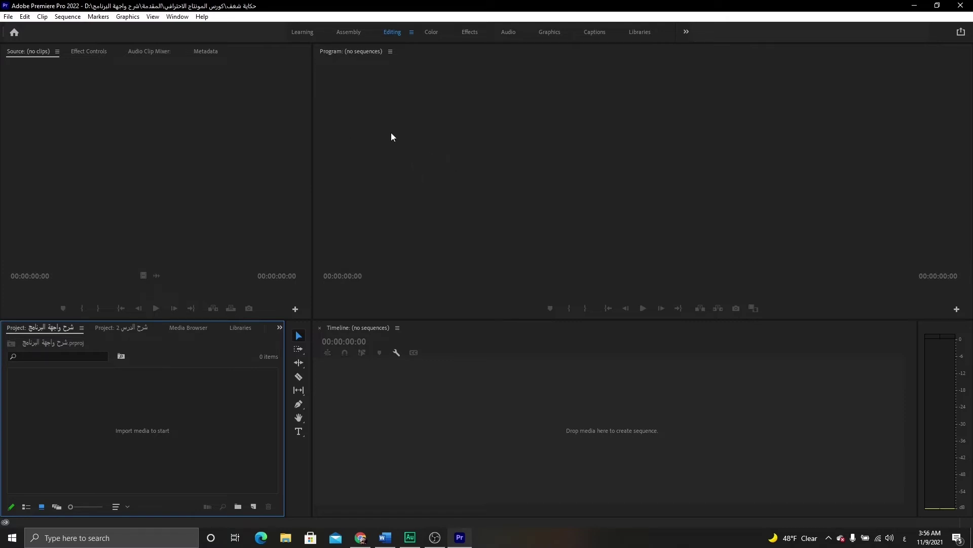
{"action": "left_click", "coordinate": [148, 154]}
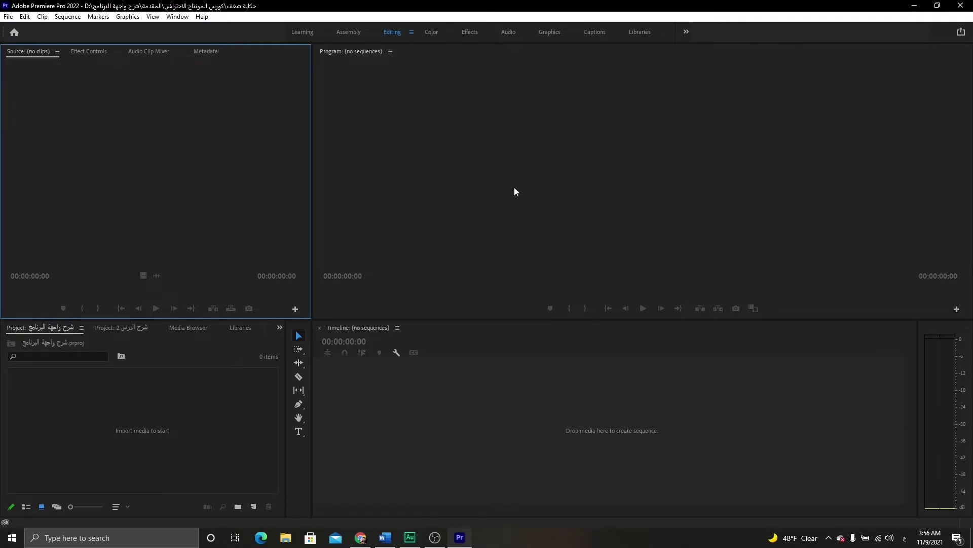
- Browse the Markers and Help menus and dismiss them without running any command
{"action": "left_click", "coordinate": [4, 18]}
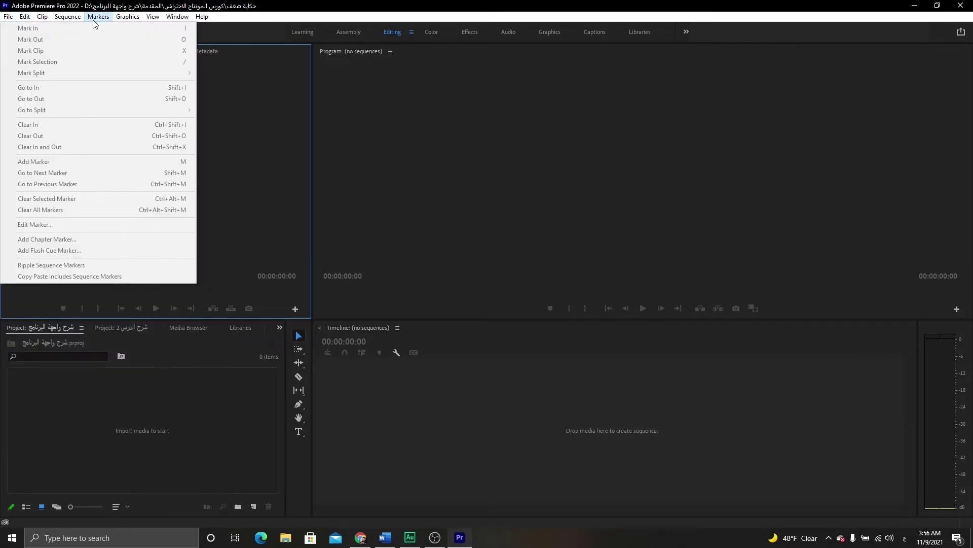
{"action": "mouse_move", "coordinate": [151, 20]}
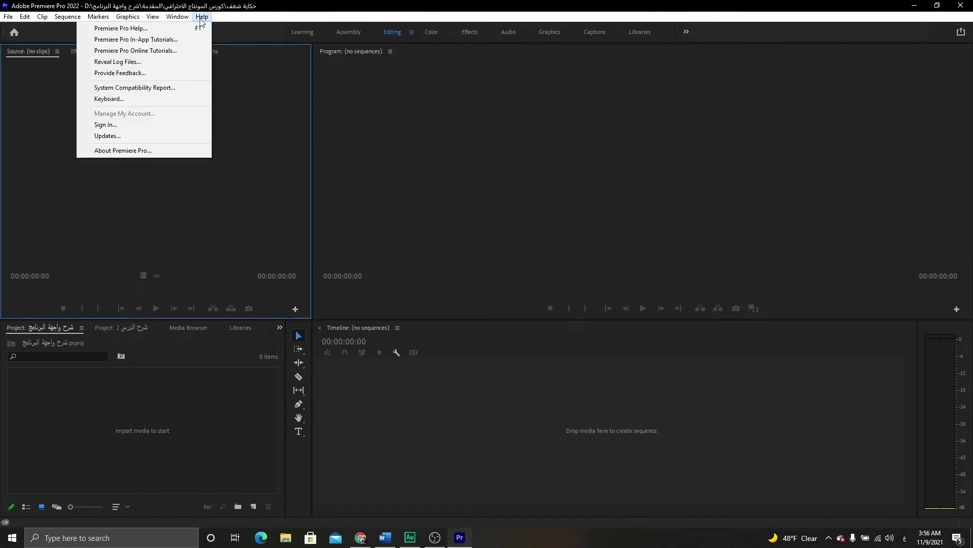
{"action": "mouse_move", "coordinate": [10, 19]}
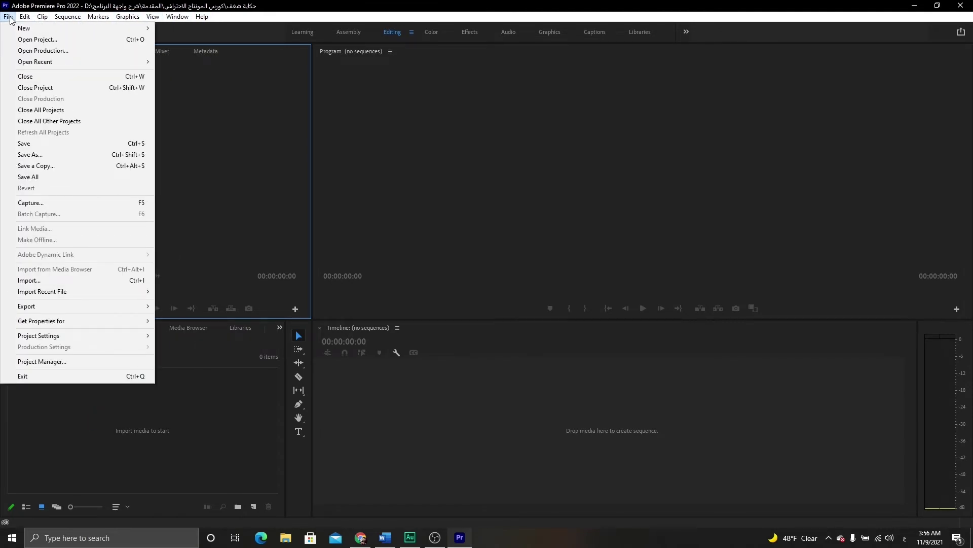
{"action": "left_click", "coordinate": [225, 115]}
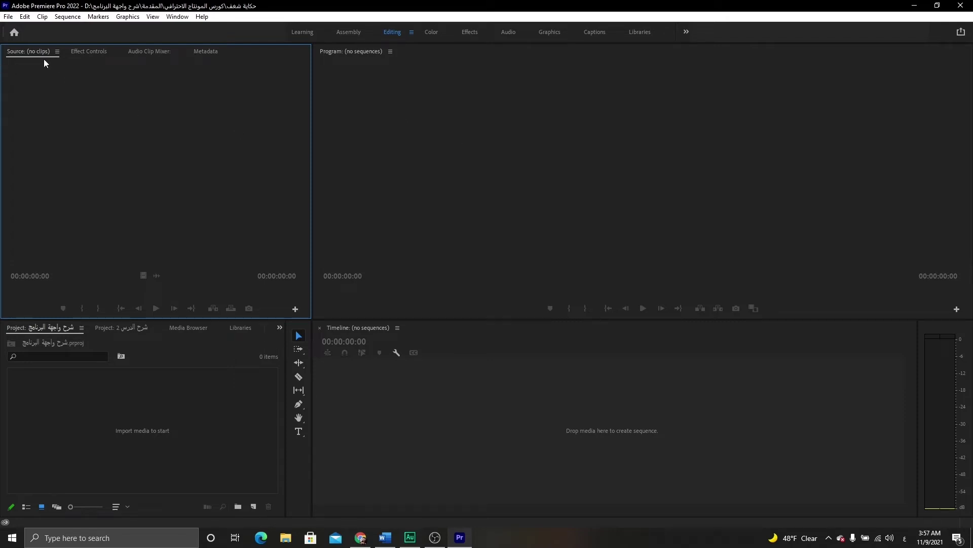
- Look through the File and Sequence menus without importing, then open the Window menu's panel list
{"action": "left_click", "coordinate": [8, 16]}
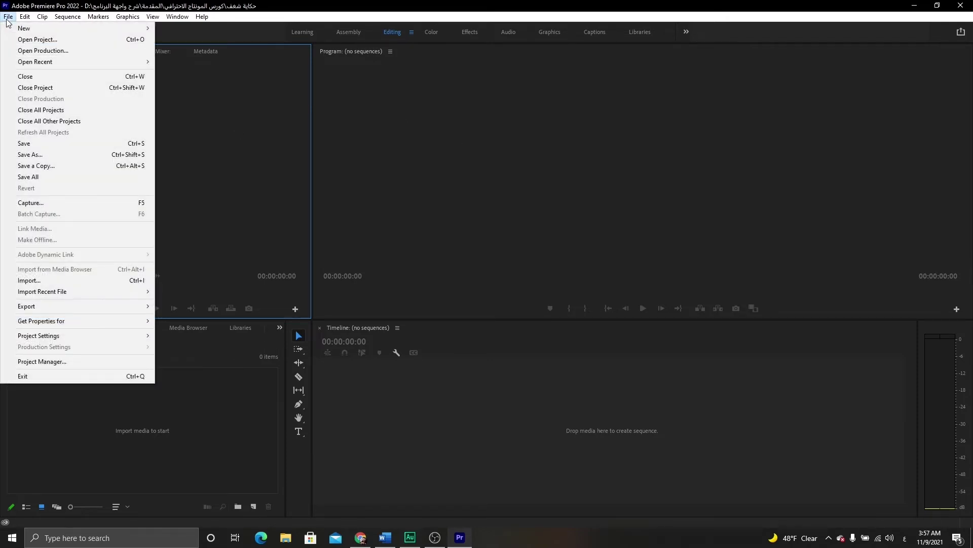
{"action": "mouse_move", "coordinate": [49, 30]}
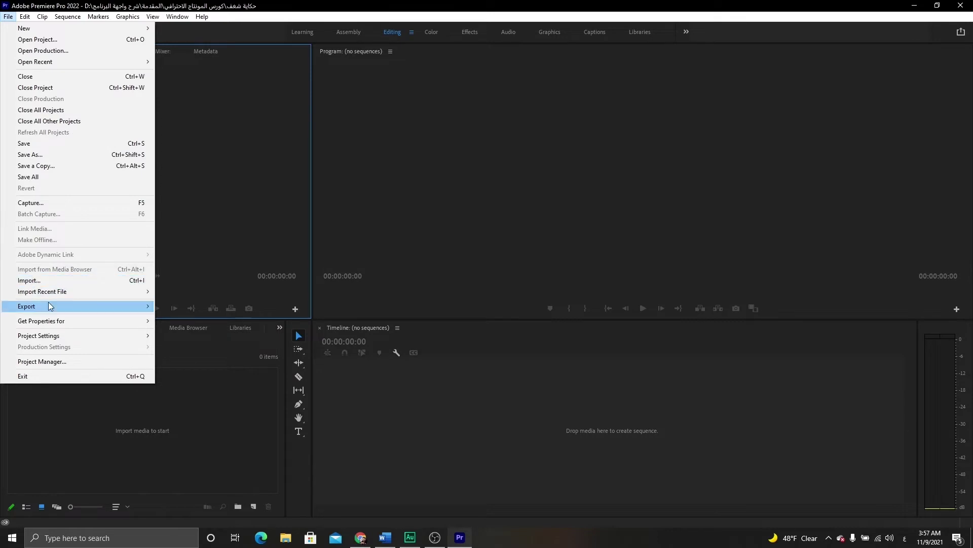
{"action": "mouse_move", "coordinate": [50, 309]}
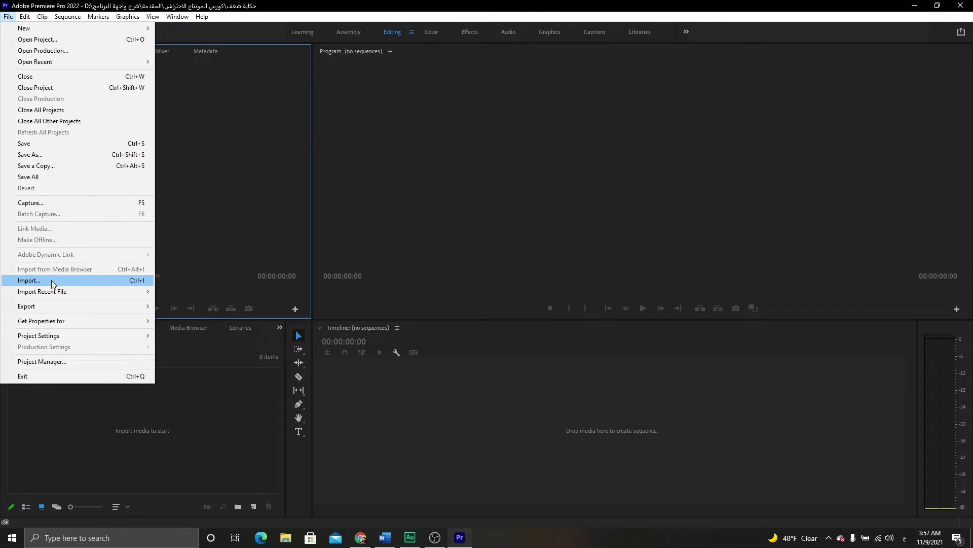
{"action": "left_click", "coordinate": [201, 139]}
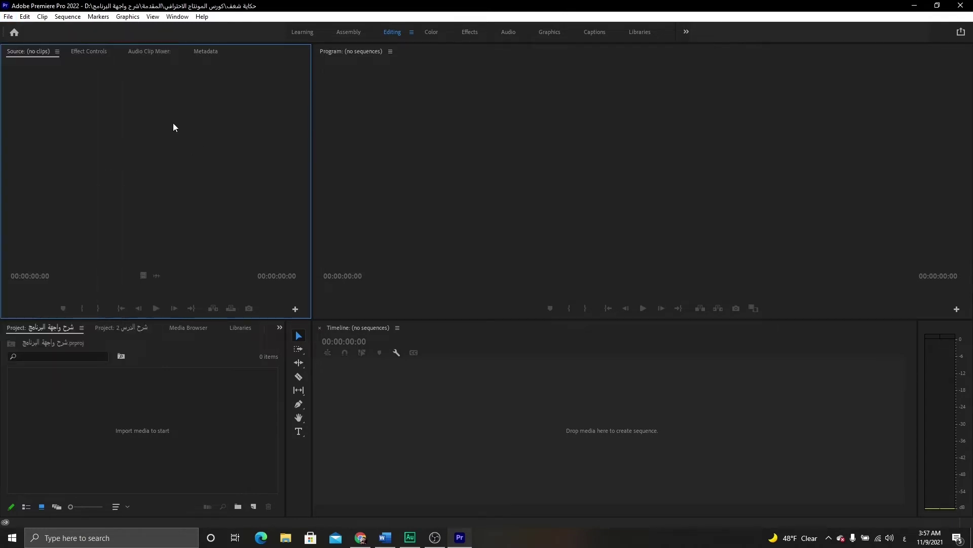
{"action": "left_click", "coordinate": [71, 18]}
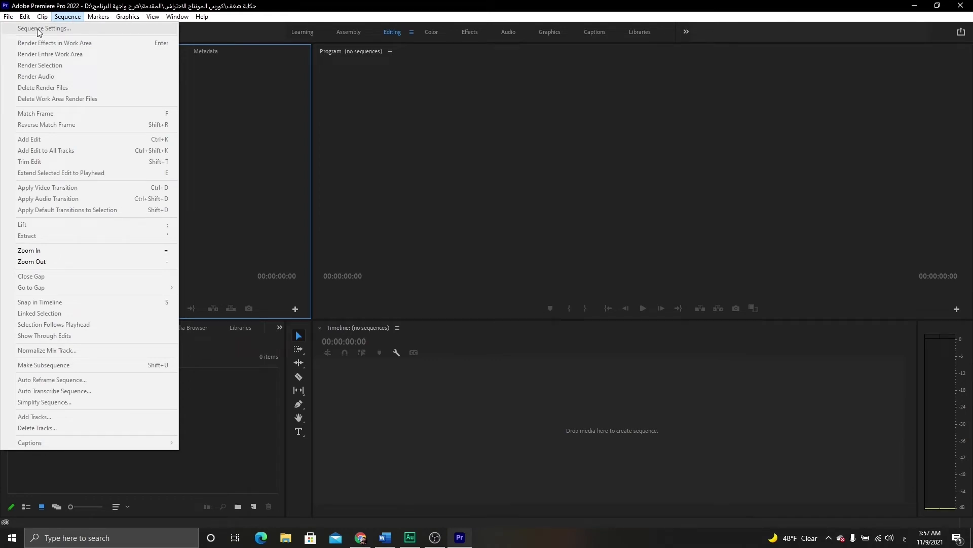
{"action": "left_click", "coordinate": [254, 85]}
{"action": "left_click", "coordinate": [178, 17]}
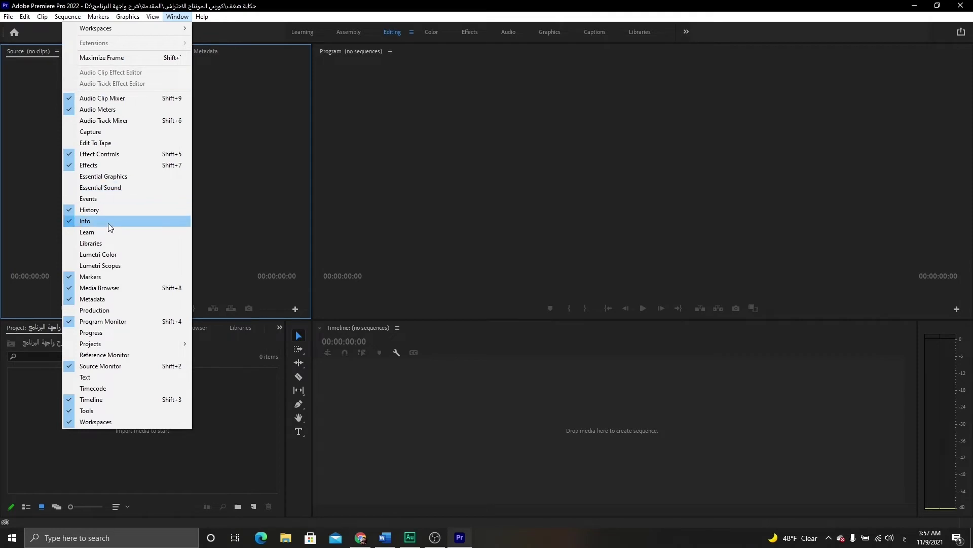
- Open the Essential Graphics panel from the Window menu, then close it via its panel menu
{"action": "left_click", "coordinate": [105, 177]}
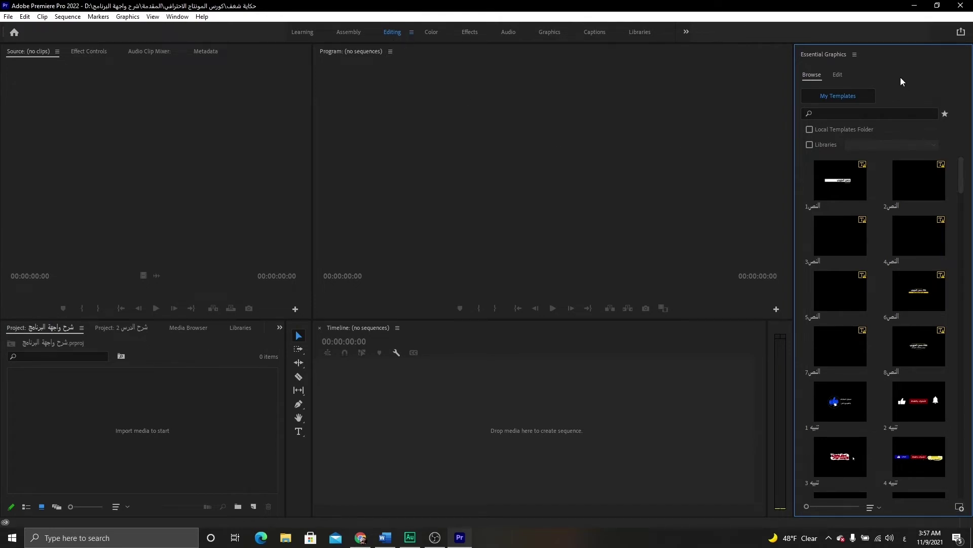
{"action": "left_click", "coordinate": [856, 56]}
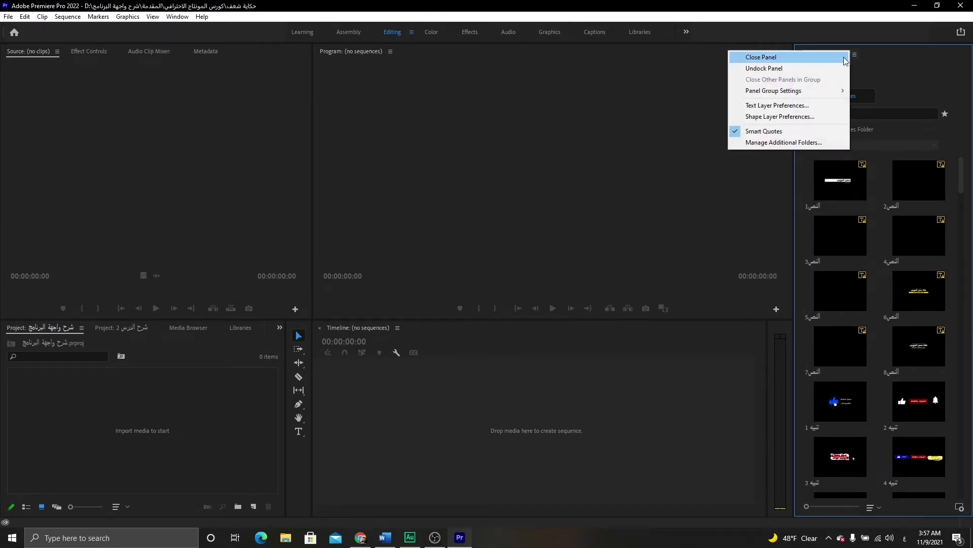
{"action": "left_click", "coordinate": [748, 57]}
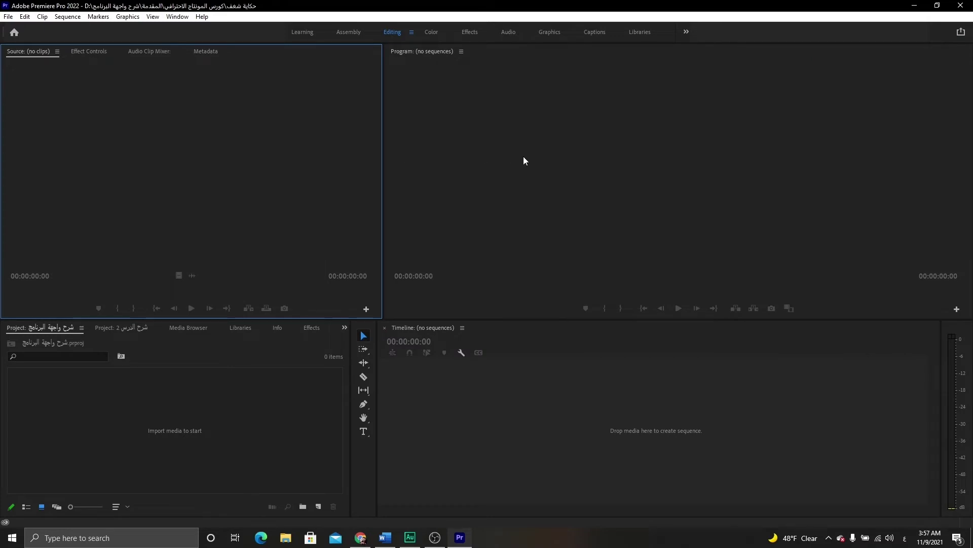
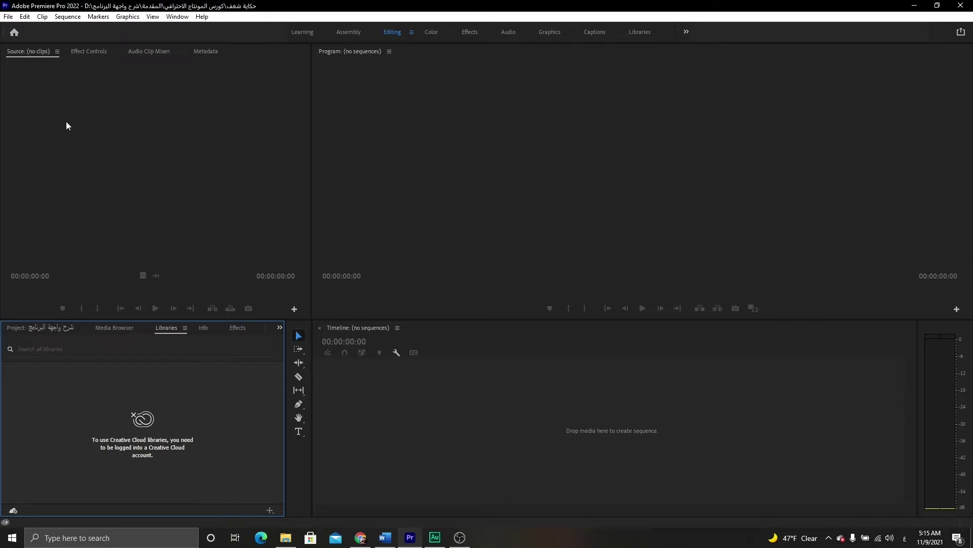
- Close the File menu without importing and bring up File Explorer on the course folder
{"action": "left_click", "coordinate": [9, 17]}
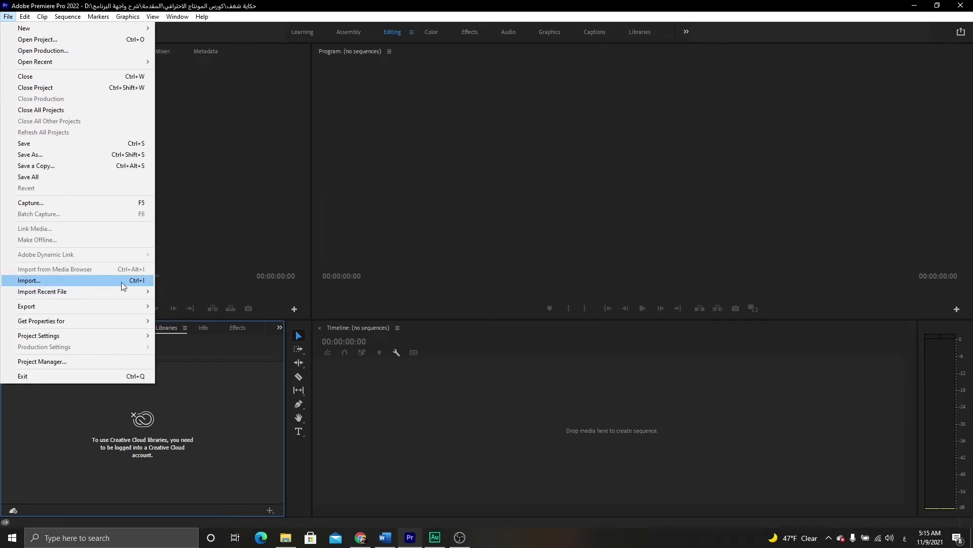
{"action": "left_click", "coordinate": [197, 252]}
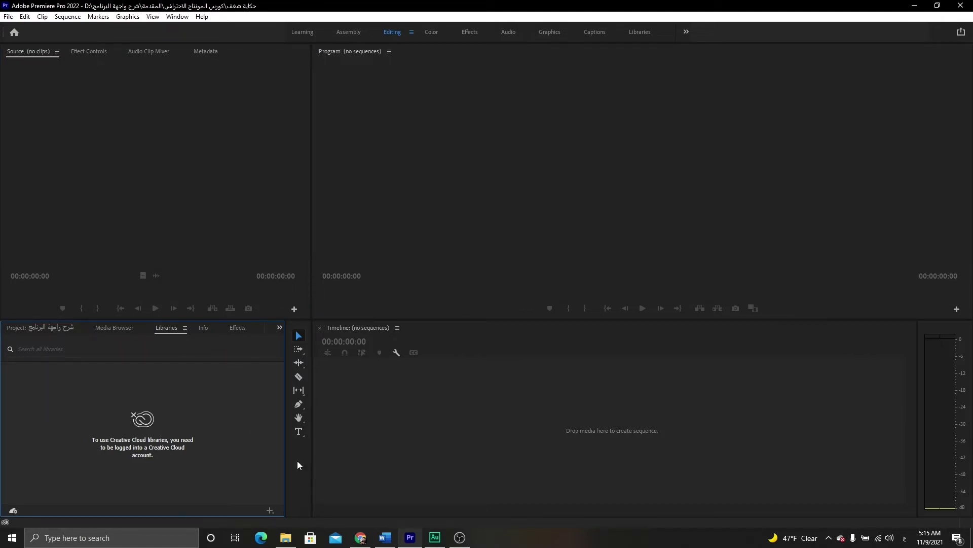
{"action": "left_click", "coordinate": [293, 543]}
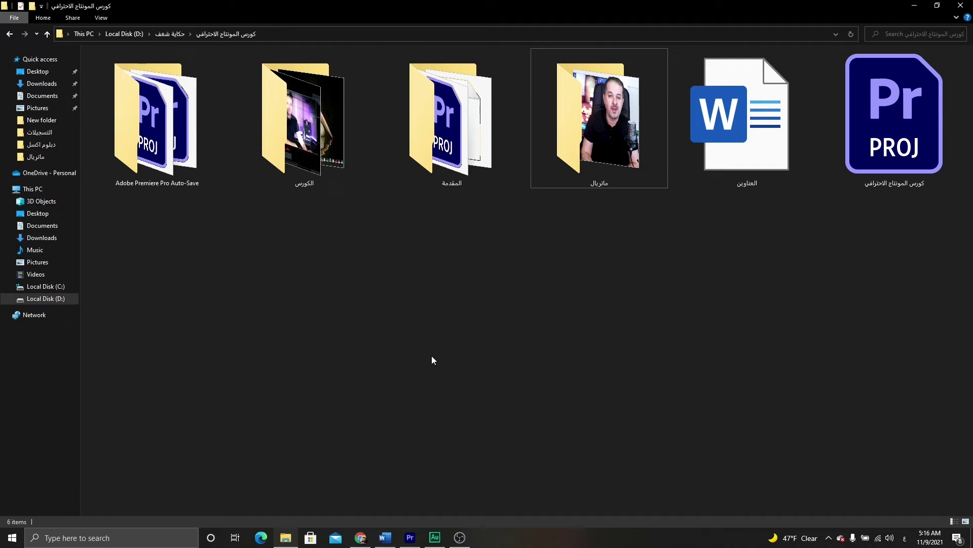
- Browse the course folders, then open ماتريال > استيراد وتنظيم الوسائط to reveal clips 3285, 5635 and 58142
{"action": "left_click", "coordinate": [108, 155]}
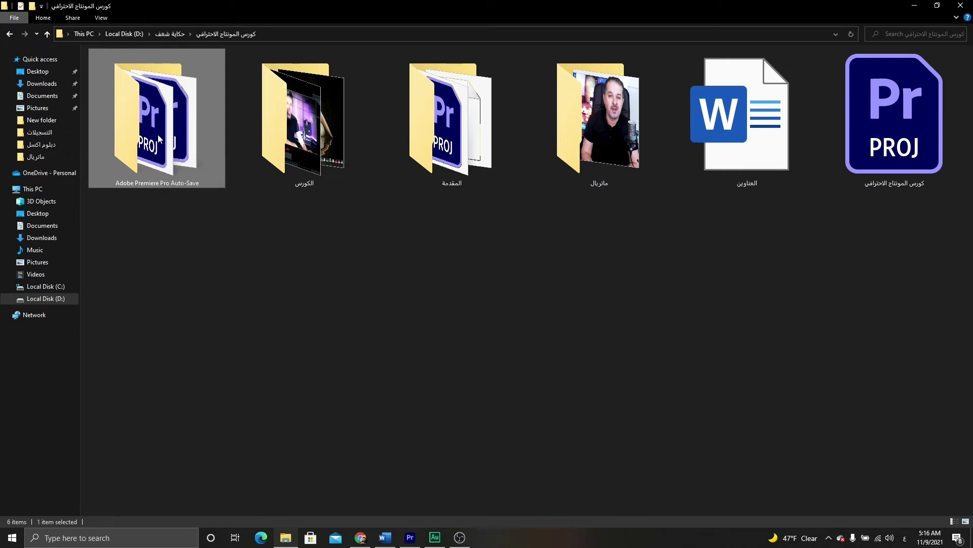
{"action": "left_click", "coordinate": [128, 198]}
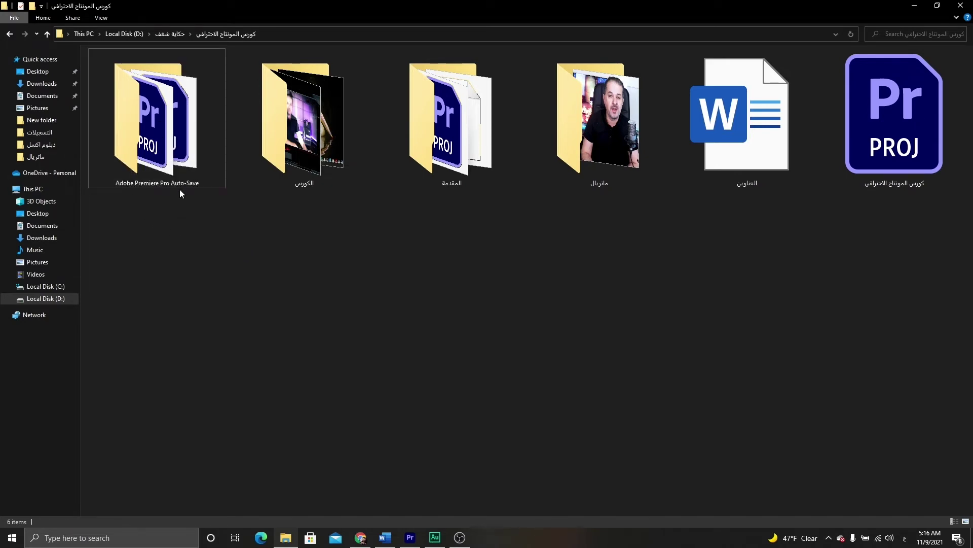
{"action": "double_click", "coordinate": [167, 142]}
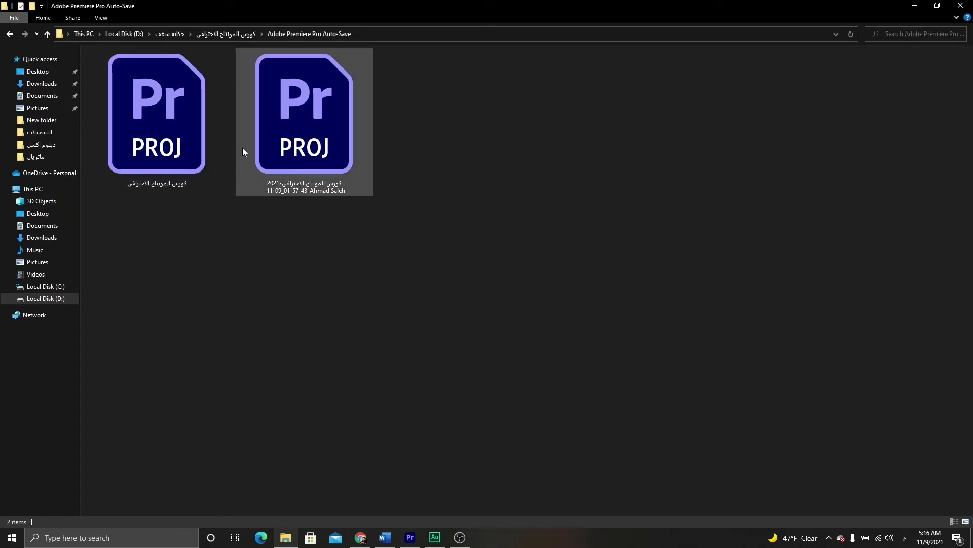
{"action": "left_click", "coordinate": [10, 34]}
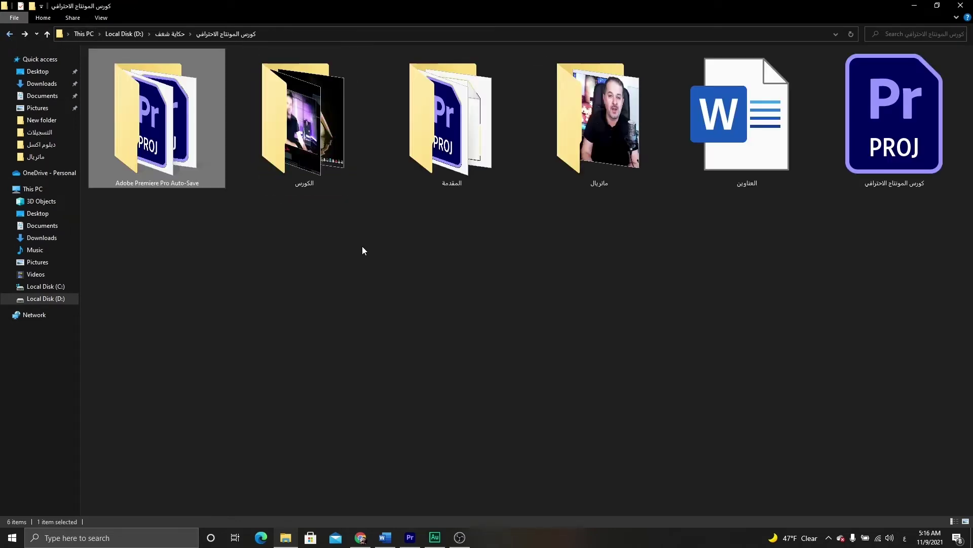
{"action": "left_click", "coordinate": [438, 158]}
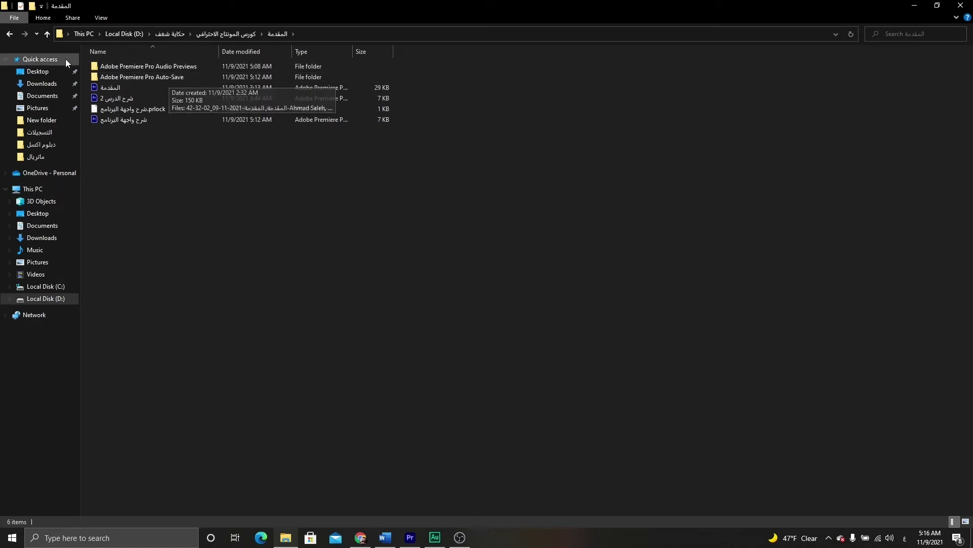
{"action": "left_click", "coordinate": [10, 33]}
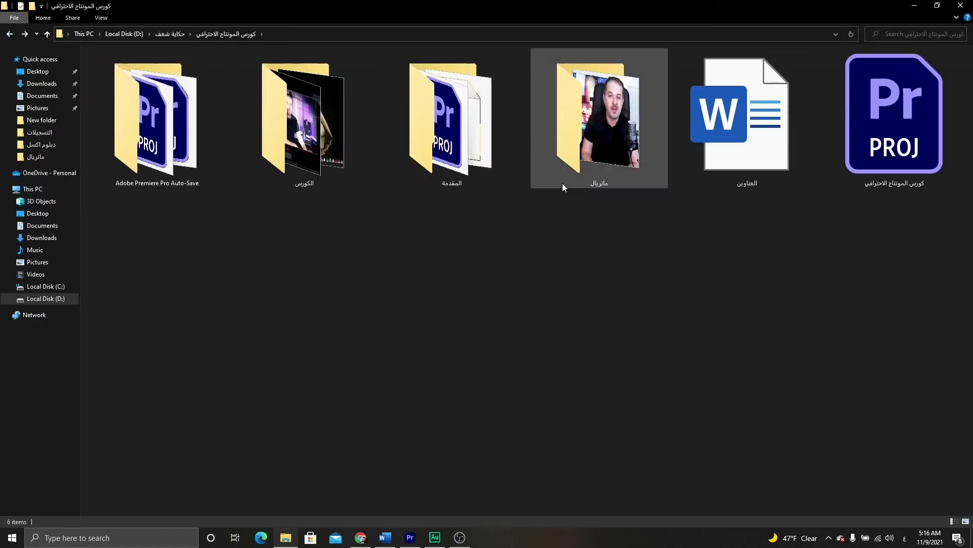
{"action": "double_click", "coordinate": [586, 168]}
{"action": "double_click", "coordinate": [120, 91]}
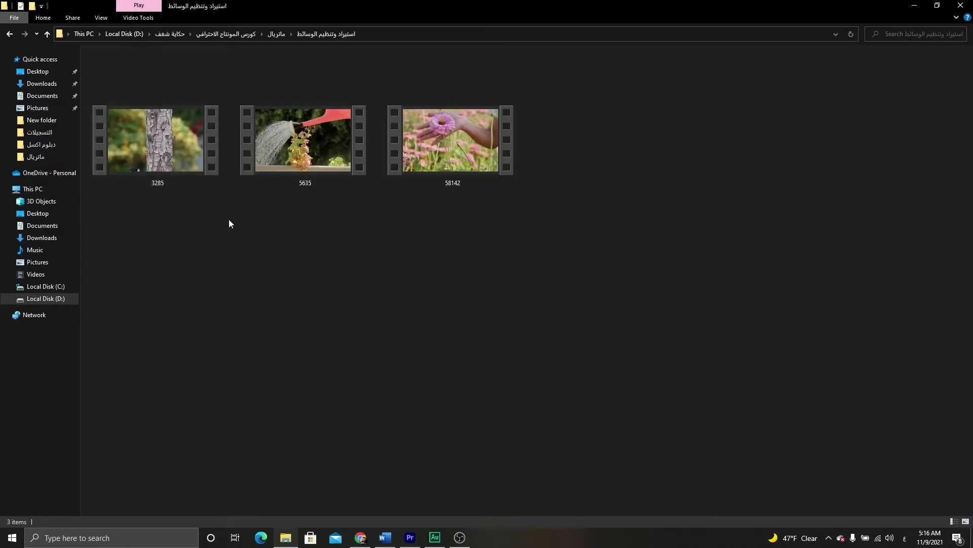
- Drag clips 3285, 5635 and 58142 from a resized Explorer window into the Project panel
{"action": "double_click", "coordinate": [611, 17]}
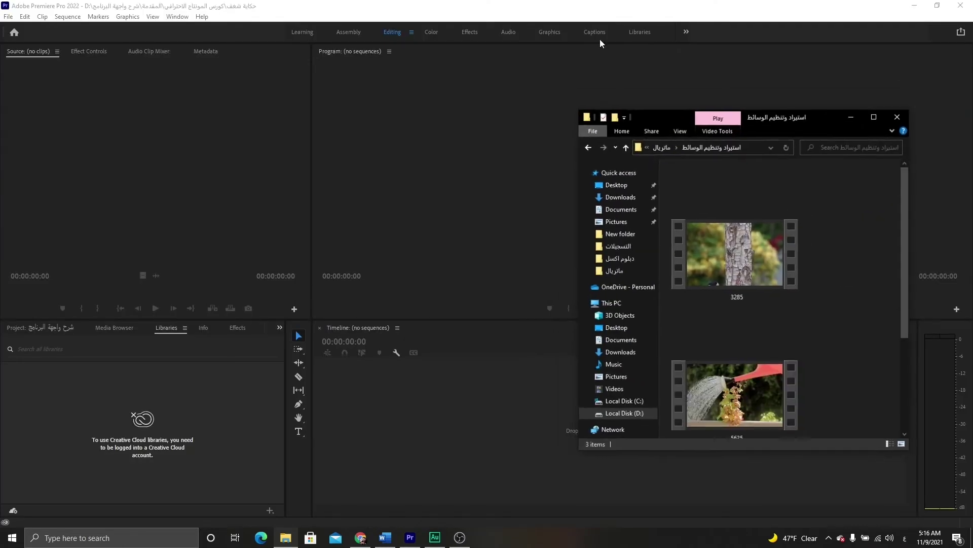
{"action": "left_click_drag", "start_coordinate": [660, 109], "coordinate": [660, 1]}
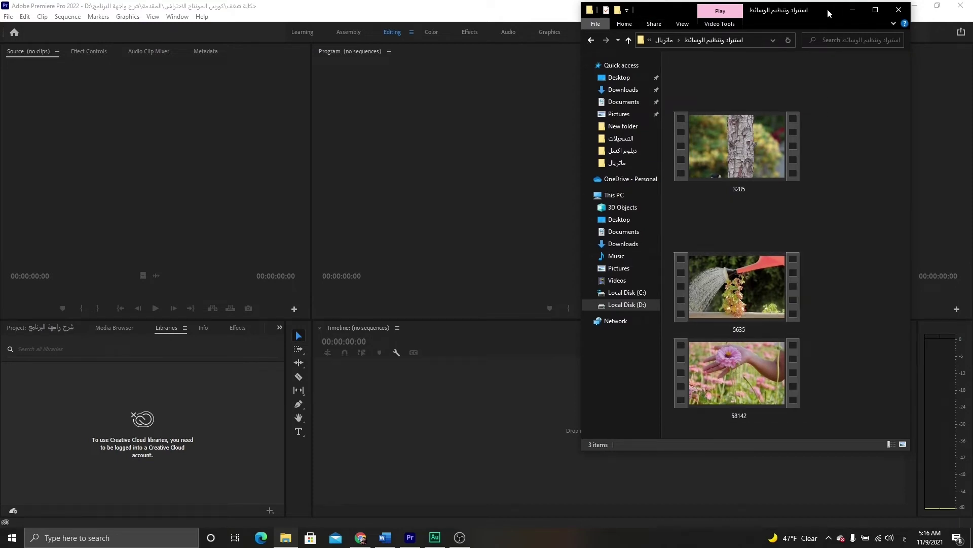
{"action": "left_click_drag", "start_coordinate": [827, 9], "coordinate": [690, 59]}
{"action": "mouse_move", "coordinate": [715, 150]}
{"action": "left_mouse_down"}
{"action": "mouse_move", "coordinate": [655, 263]}
{"action": "mouse_move", "coordinate": [598, 446]}
{"action": "mouse_move", "coordinate": [559, 230]}
{"action": "mouse_move", "coordinate": [166, 436]}
{"action": "left_mouse_up"}
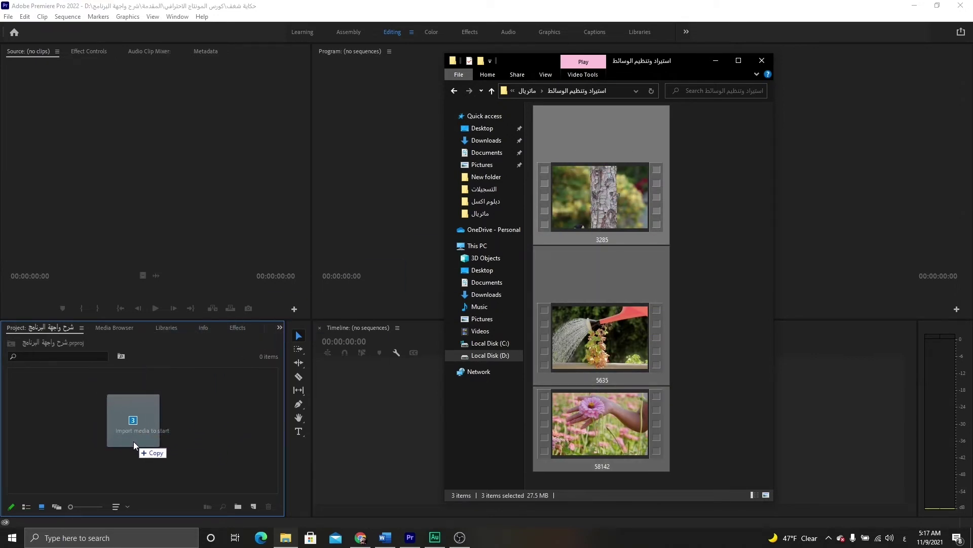
{"action": "mouse_move", "coordinate": [165, 439]}
{"action": "left_mouse_down"}
{"action": "mouse_move", "coordinate": [203, 430]}
{"action": "mouse_move", "coordinate": [112, 418]}
{"action": "mouse_move", "coordinate": [139, 424]}
{"action": "left_mouse_up"}
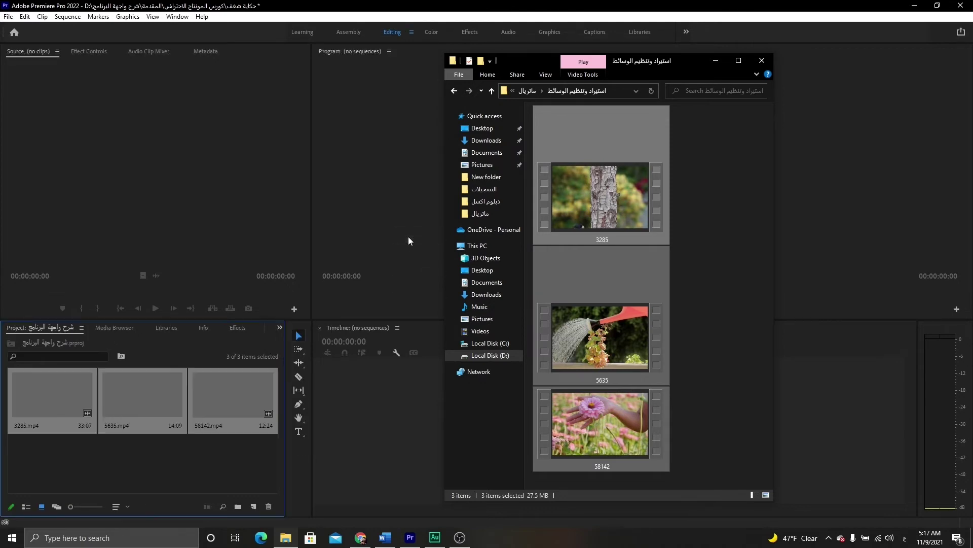
{"action": "left_click", "coordinate": [225, 449]}
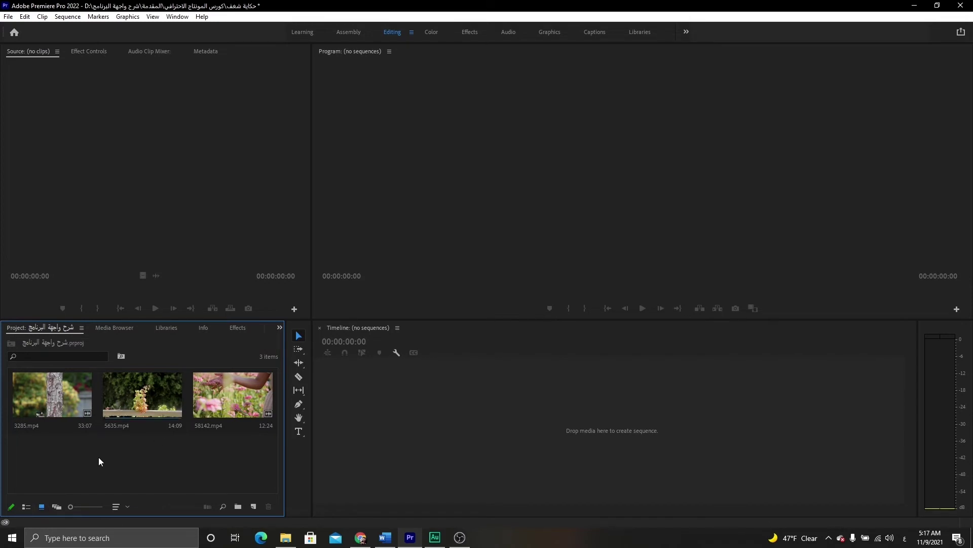
- Switch the Project panel between List and Icon View, enlarging the thumbnails, then return to List View
{"action": "left_click", "coordinate": [27, 506]}
{"action": "left_click", "coordinate": [53, 429]}
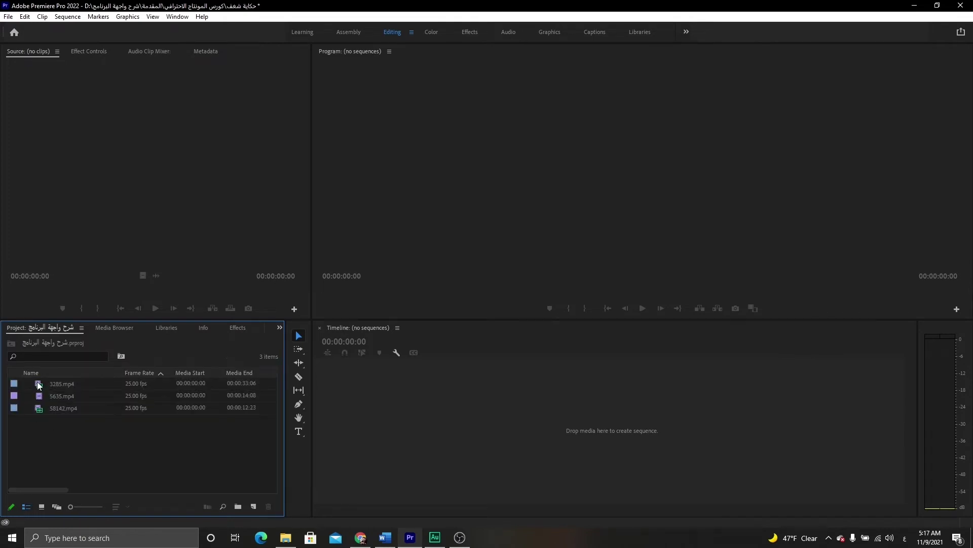
{"action": "left_click", "coordinate": [41, 507]}
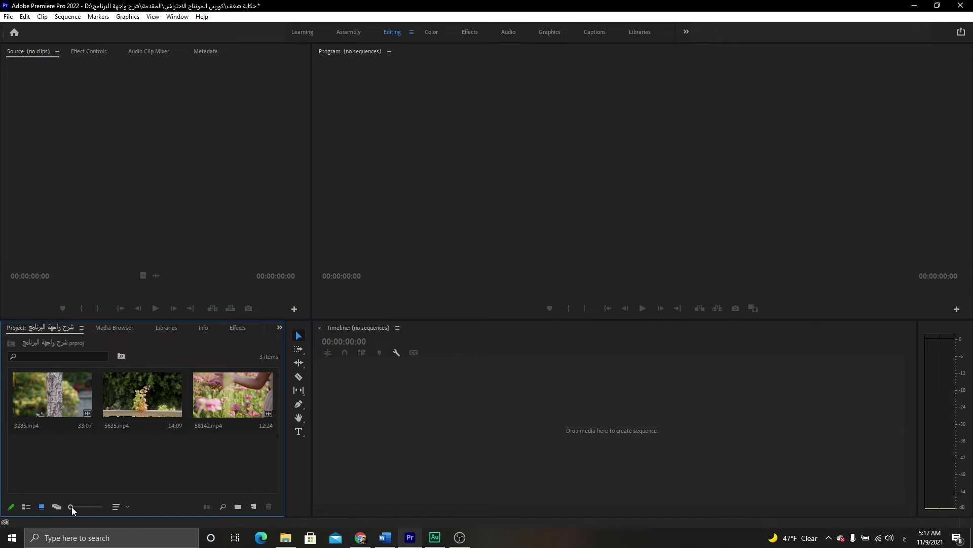
{"action": "mouse_move", "coordinate": [71, 506]}
{"action": "left_mouse_down"}
{"action": "mouse_move", "coordinate": [89, 507]}
{"action": "mouse_move", "coordinate": [73, 506]}
{"action": "left_mouse_up"}
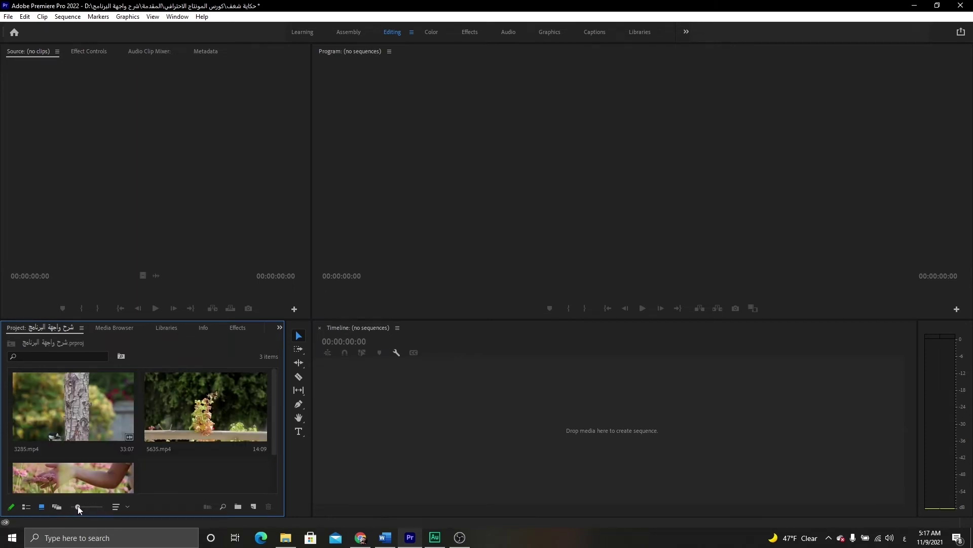
{"action": "left_click", "coordinate": [27, 507]}
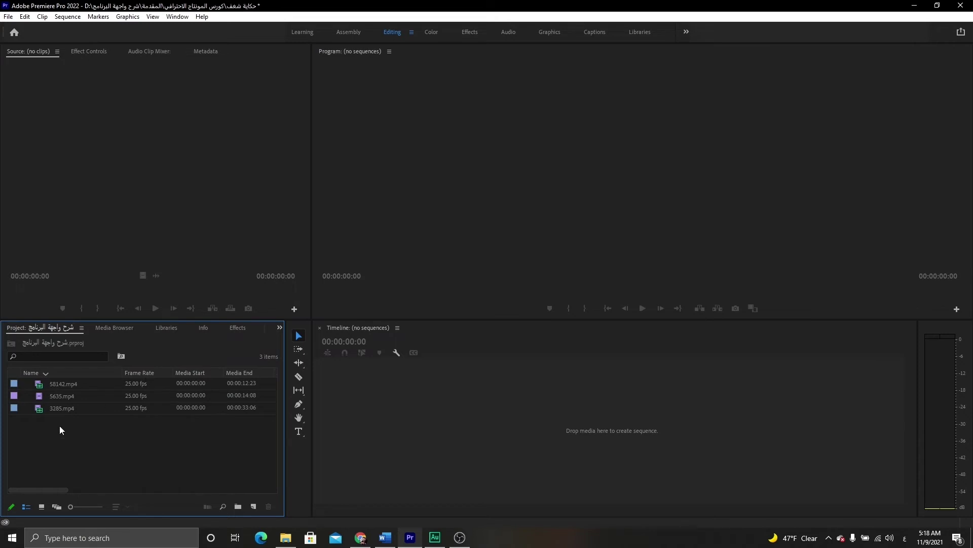
- Sort the project clips by Name ascending and review 5635.mp4's frame rate and media times
{"action": "left_click", "coordinate": [47, 374]}
{"action": "mouse_move", "coordinate": [128, 388]}
{"action": "left_click", "coordinate": [241, 385]}
{"action": "left_click", "coordinate": [251, 395]}
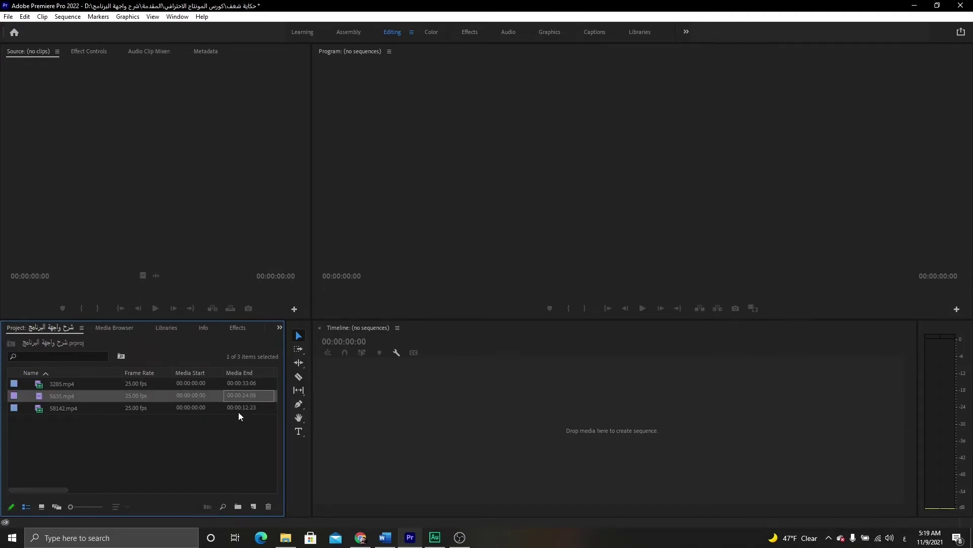
{"action": "left_click", "coordinate": [160, 439]}
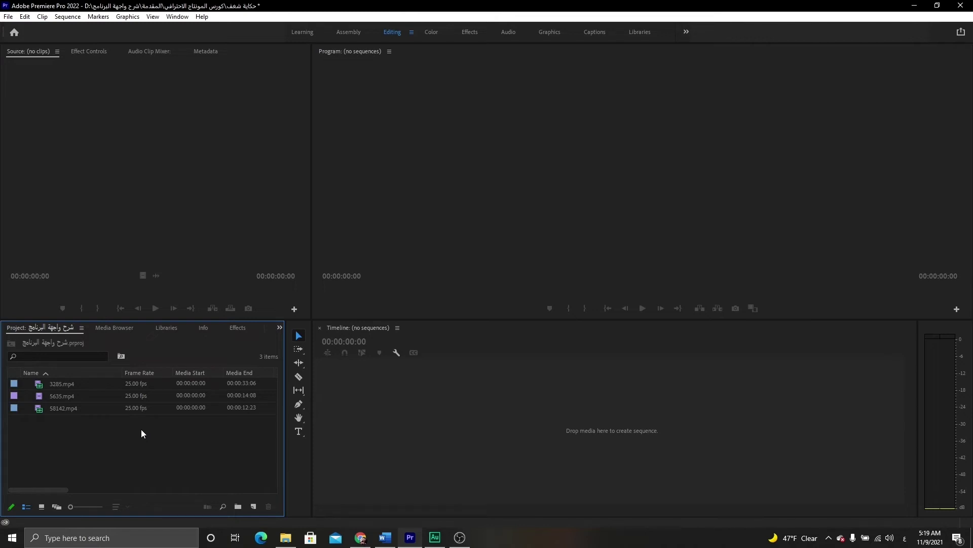
{"action": "left_click", "coordinate": [239, 507]}
{"action": "type", "text": "ف"}
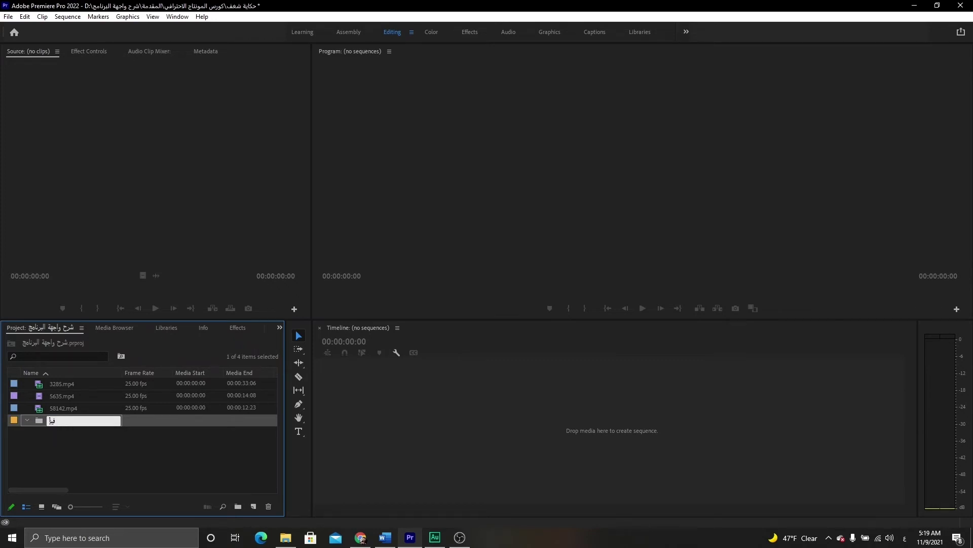
{"action": "type", "text": "يو"}
{"action": "key", "text": "Return"}
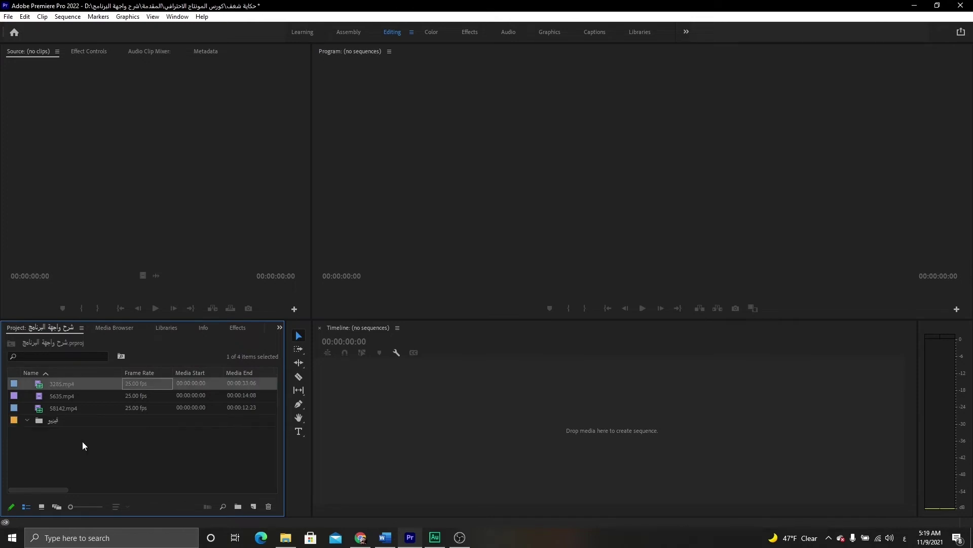
{"action": "left_click", "coordinate": [67, 407], "text": "shift"}
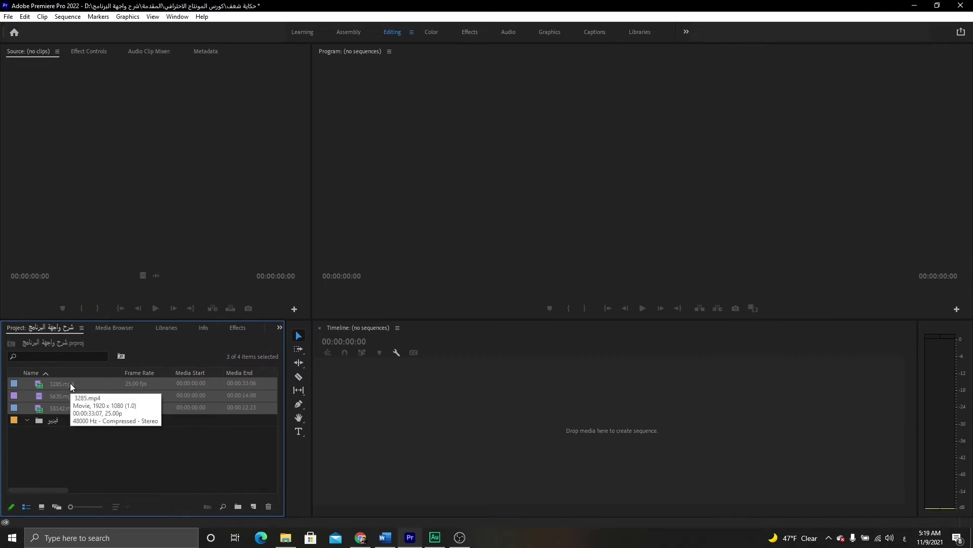
{"action": "left_click", "coordinate": [68, 435]}
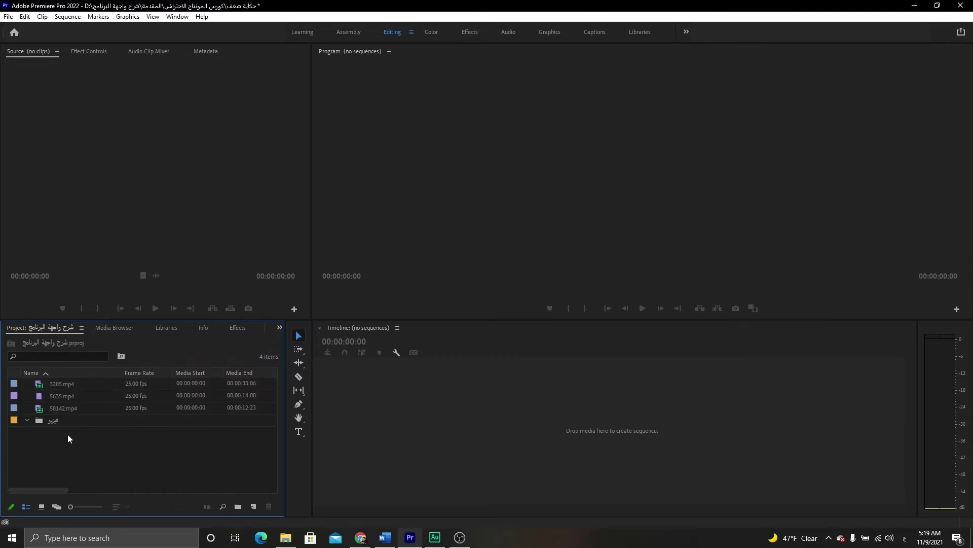
{"action": "left_click", "coordinate": [72, 383]}
{"action": "left_click", "coordinate": [74, 392], "text": "ctrl"}
{"action": "left_click", "coordinate": [75, 407], "text": "ctrl"}
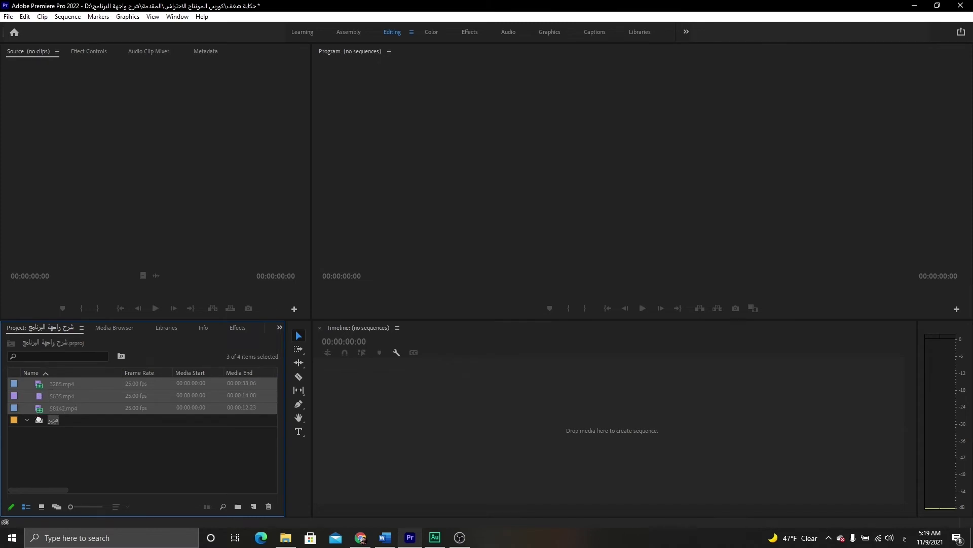
{"action": "left_click_drag", "start_coordinate": [52, 409], "coordinate": [48, 420]}
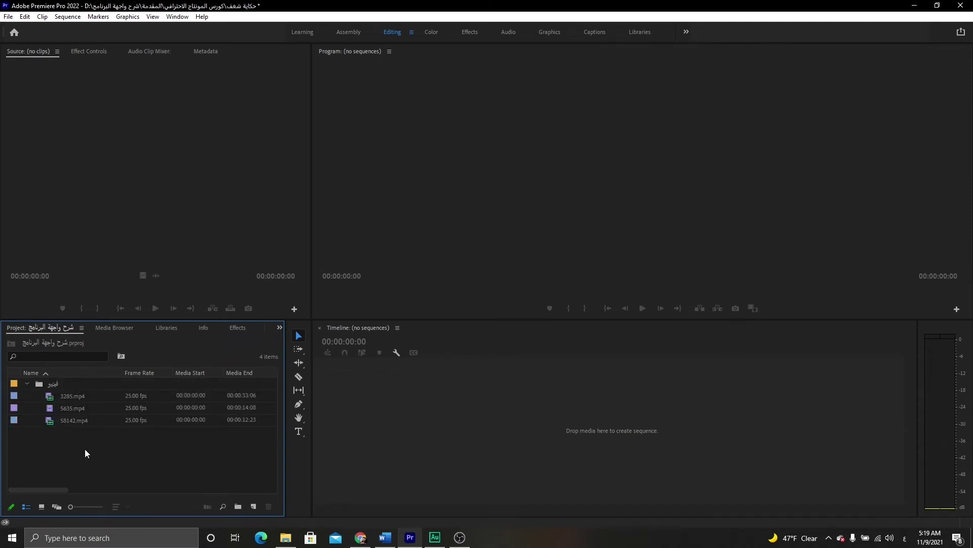
{"action": "left_click", "coordinate": [27, 384]}
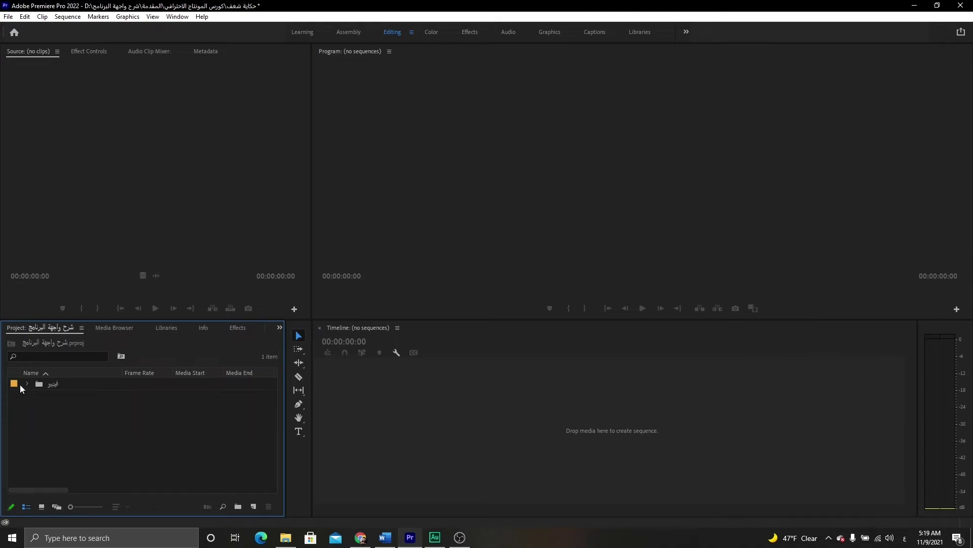
{"action": "left_click", "coordinate": [27, 383]}
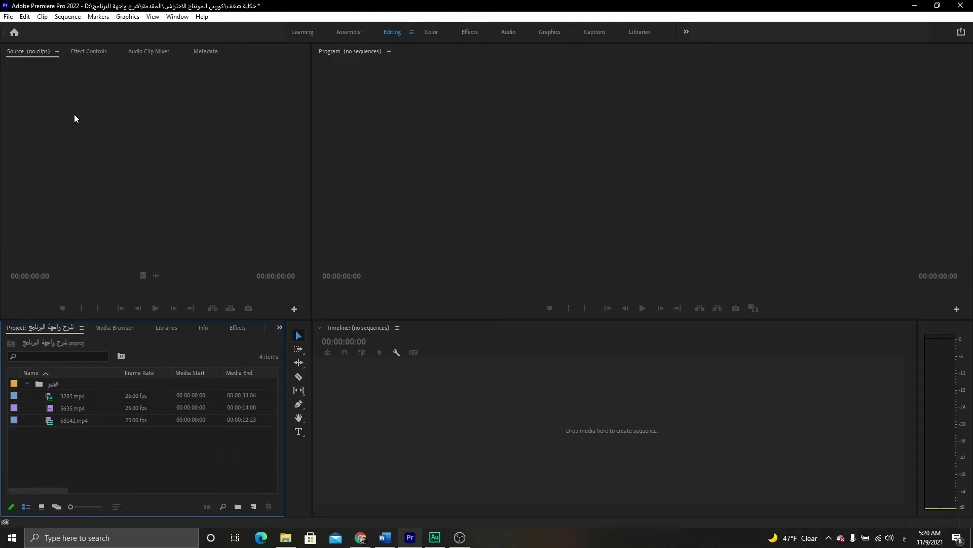
{"action": "left_click", "coordinate": [8, 16]}
{"action": "mouse_move", "coordinate": [67, 32]}
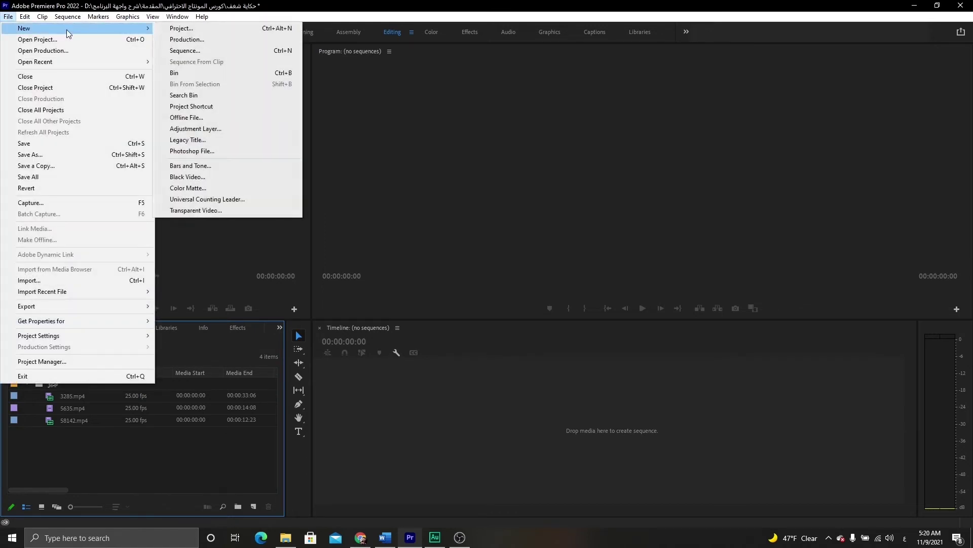
{"action": "left_click", "coordinate": [245, 52]}
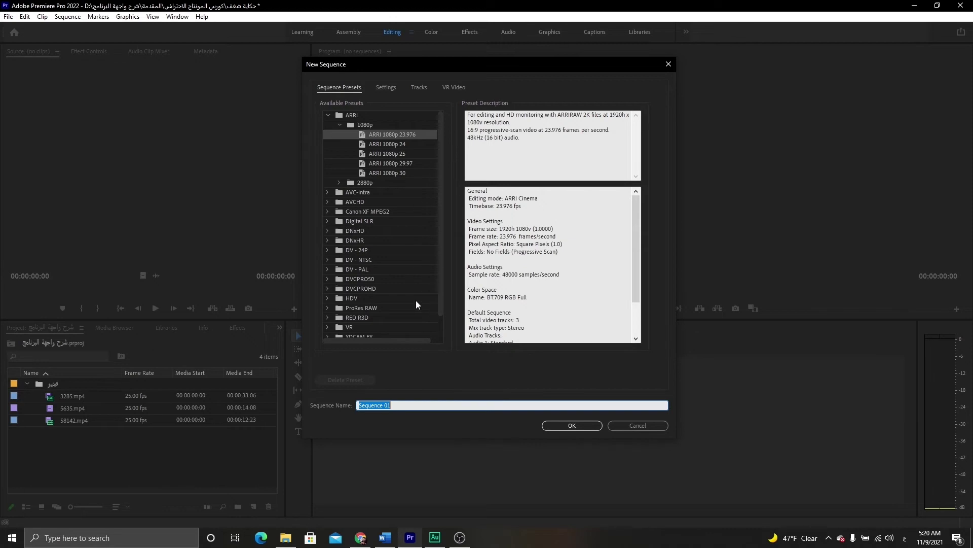
{"action": "left_click", "coordinate": [388, 89]}
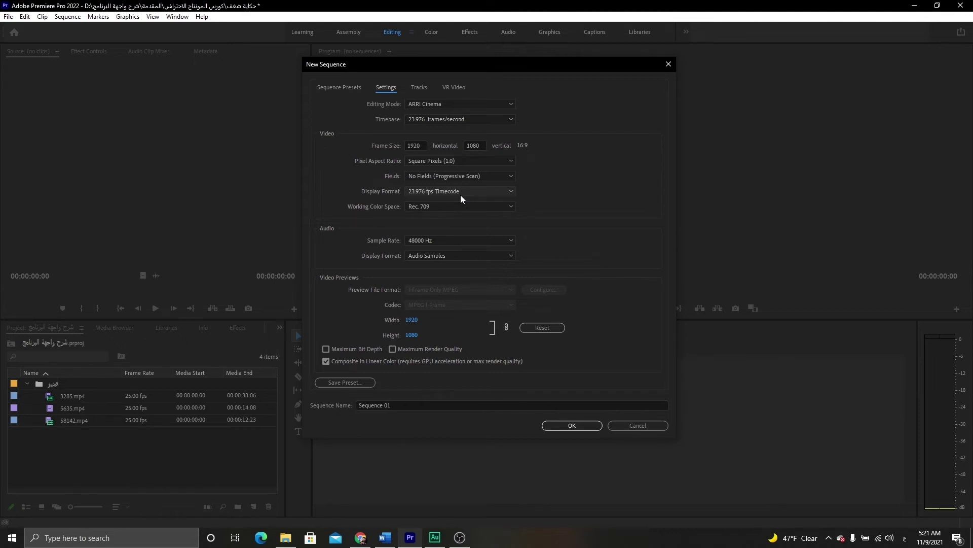
{"action": "left_click", "coordinate": [637, 426]}
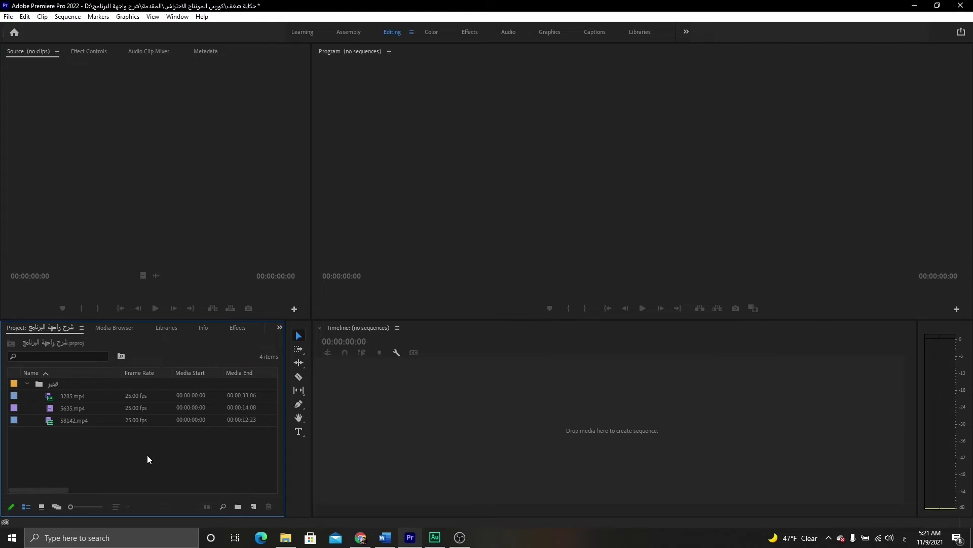
- Drag 3285.mp4 into the empty Timeline to create sequence 3285
{"action": "left_click", "coordinate": [79, 397]}
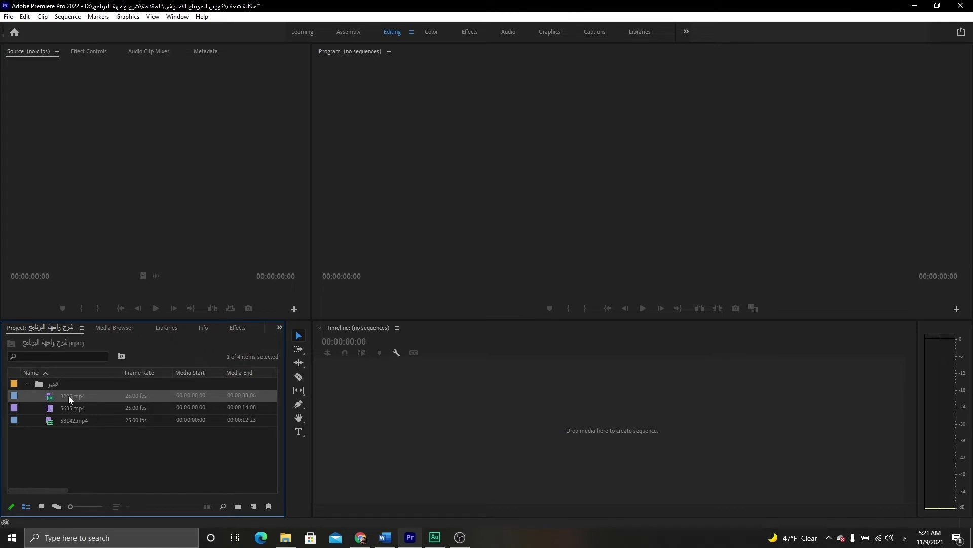
{"action": "mouse_move", "coordinate": [68, 396]}
{"action": "left_mouse_down"}
{"action": "mouse_move", "coordinate": [472, 397]}
{"action": "mouse_move", "coordinate": [464, 407]}
{"action": "left_mouse_up"}
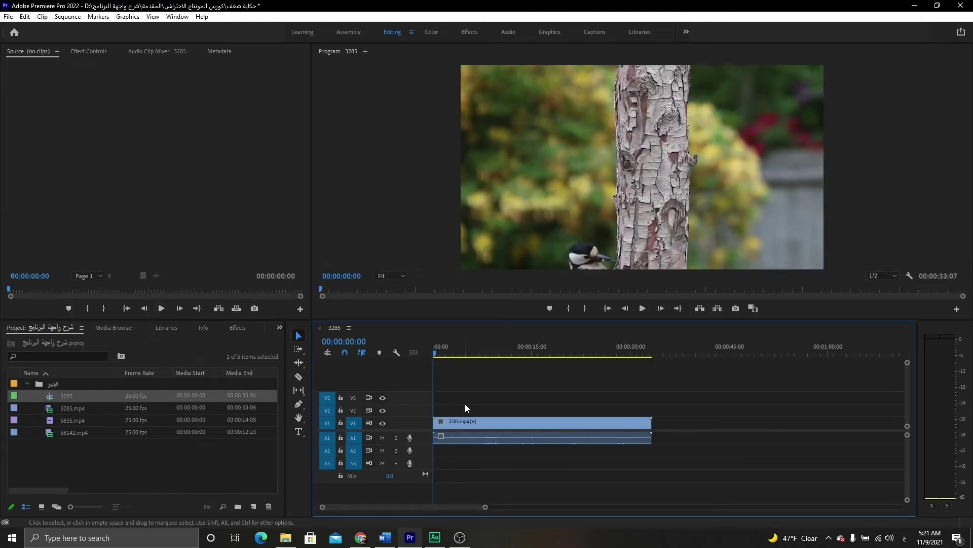
{"action": "left_click", "coordinate": [66, 17]}
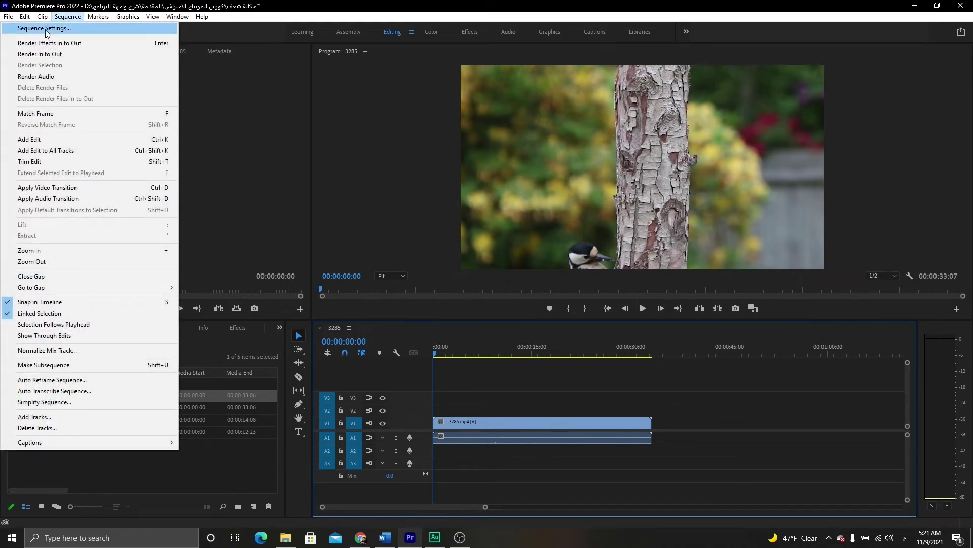
- Change sequence 3285's frame size to 1280×720 and accept deleting previews
{"action": "left_click", "coordinate": [52, 31]}
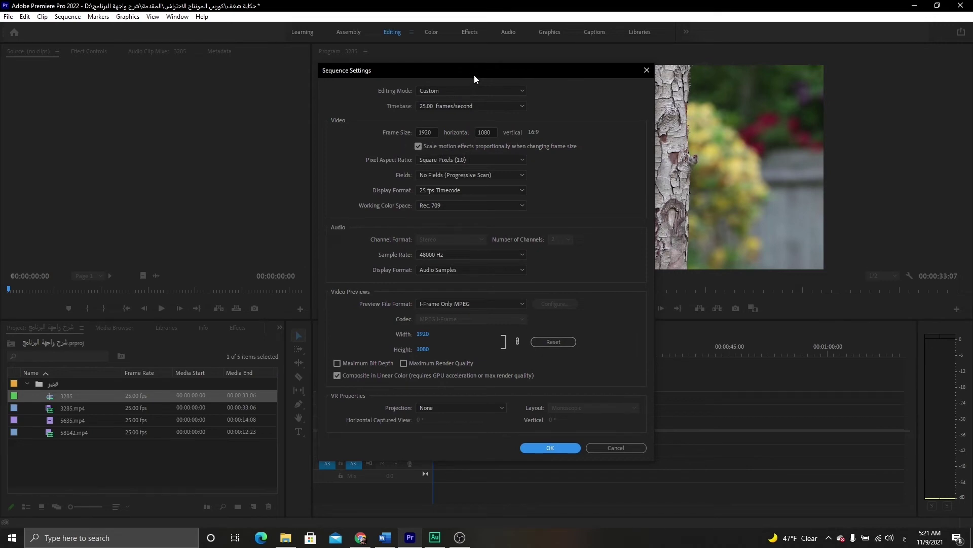
{"action": "left_click_drag", "start_coordinate": [474, 79], "coordinate": [316, 78]}
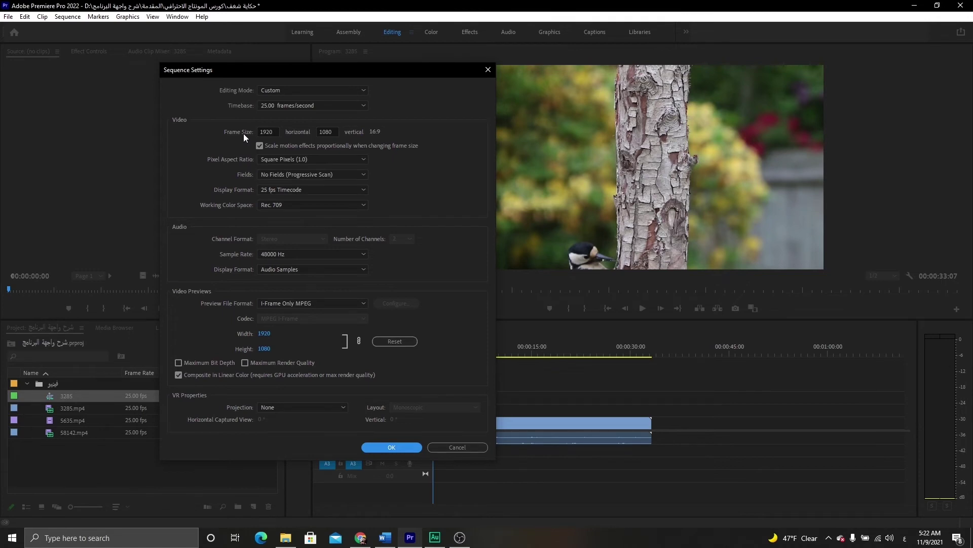
{"action": "left_click", "coordinate": [269, 132]}
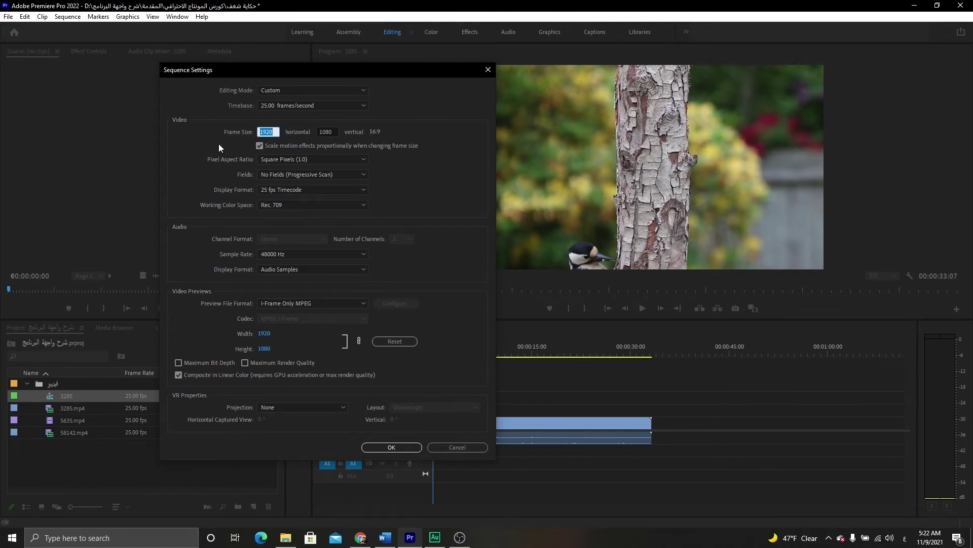
{"action": "type", "text": "1280"}
{"action": "left_click", "coordinate": [326, 132]}
{"action": "type", "text": "720"}
{"action": "left_click", "coordinate": [391, 447]}
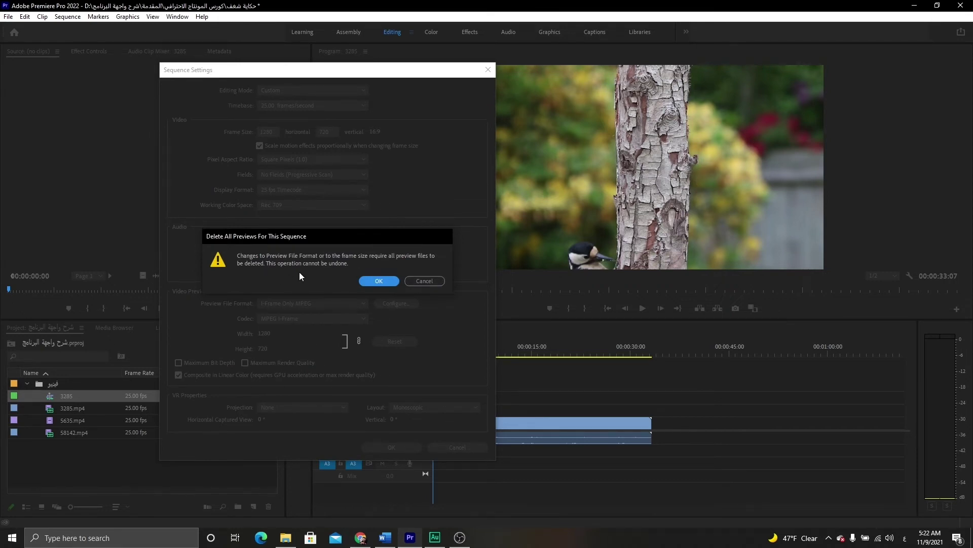
{"action": "left_click", "coordinate": [375, 282]}
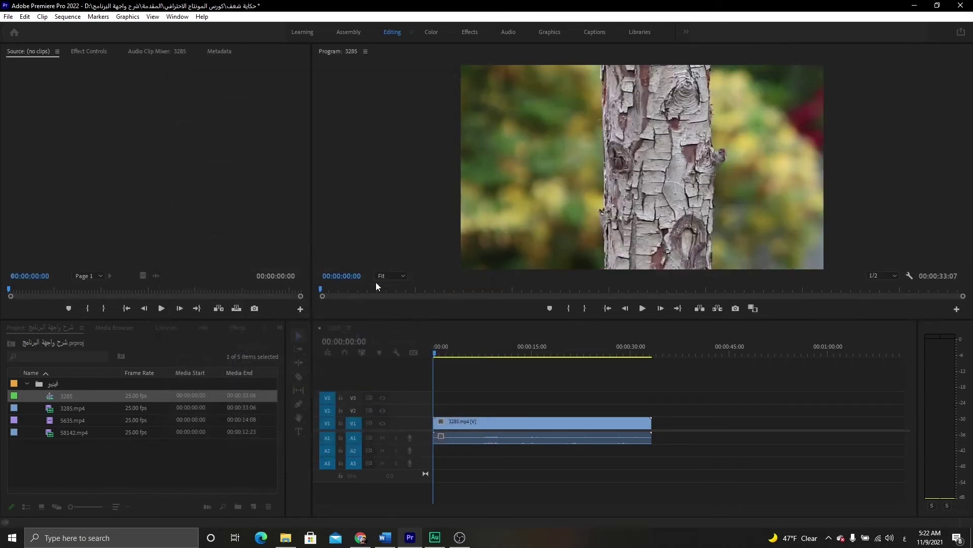
- Scrub the 3285.mp4 clip's Motion Scale down to 67.0 in Effect Controls
{"action": "left_click", "coordinate": [486, 423]}
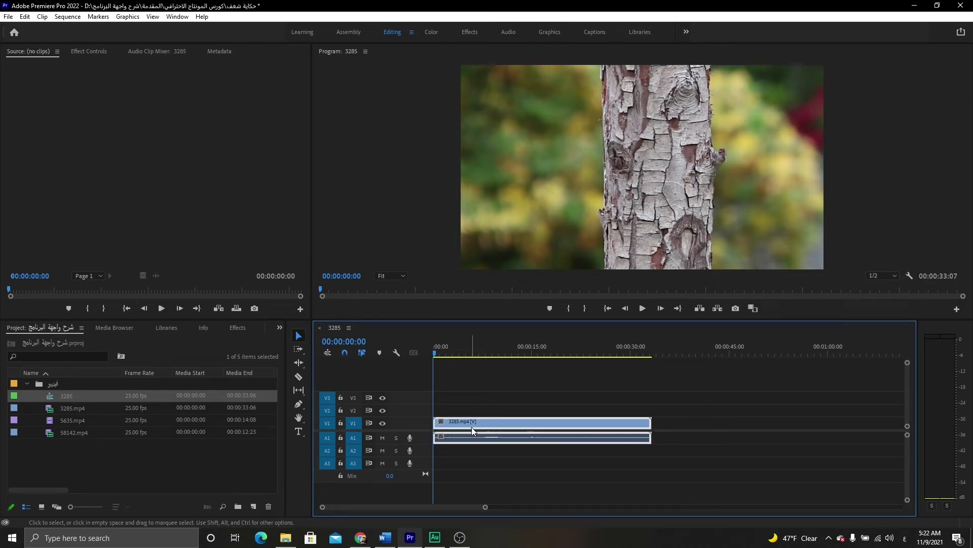
{"action": "left_click", "coordinate": [92, 51]}
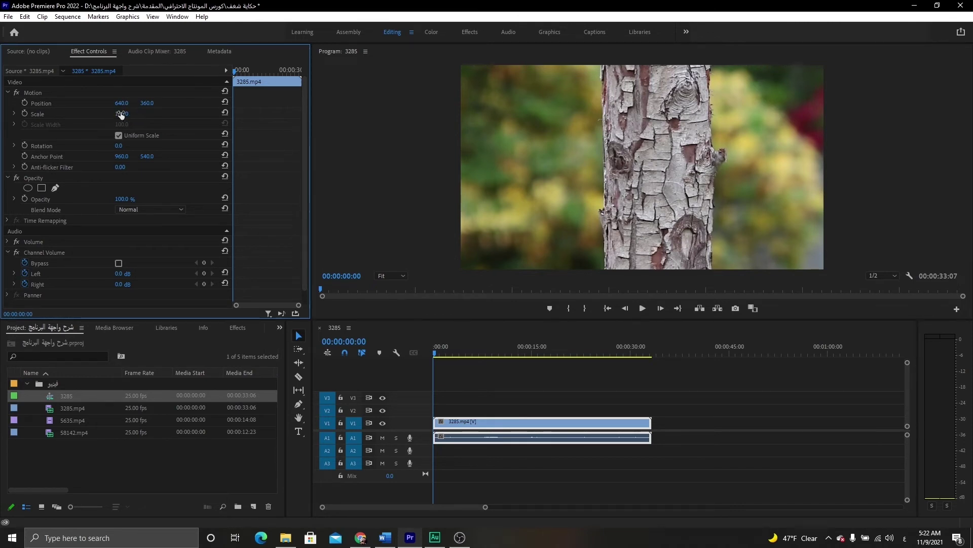
{"action": "left_click_drag", "start_coordinate": [122, 114], "coordinate": [102, 114]}
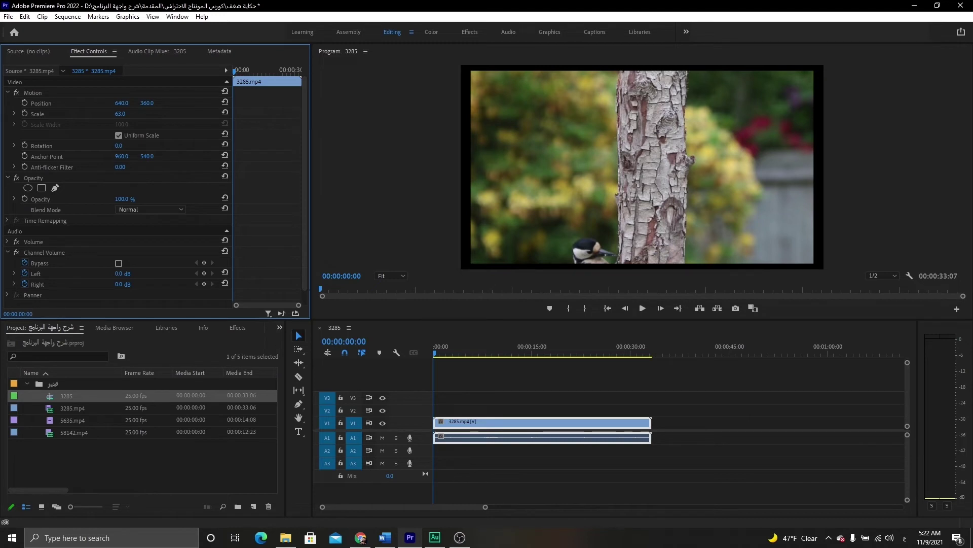
{"action": "left_click_drag", "start_coordinate": [103, 114], "coordinate": [150, 114]}
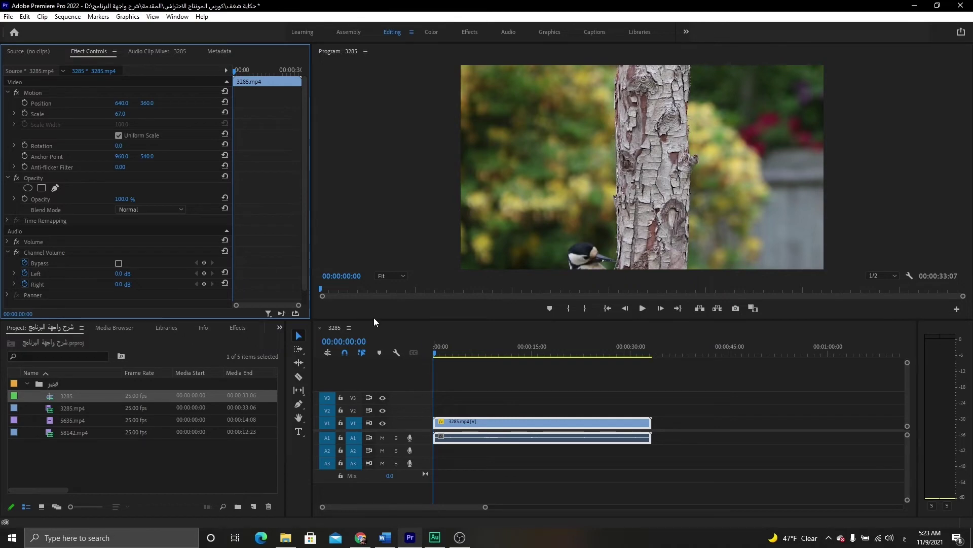
- Set sequence 3285's frame size back to 1920×1080 and accept deleting previews
{"action": "left_click", "coordinate": [74, 20]}
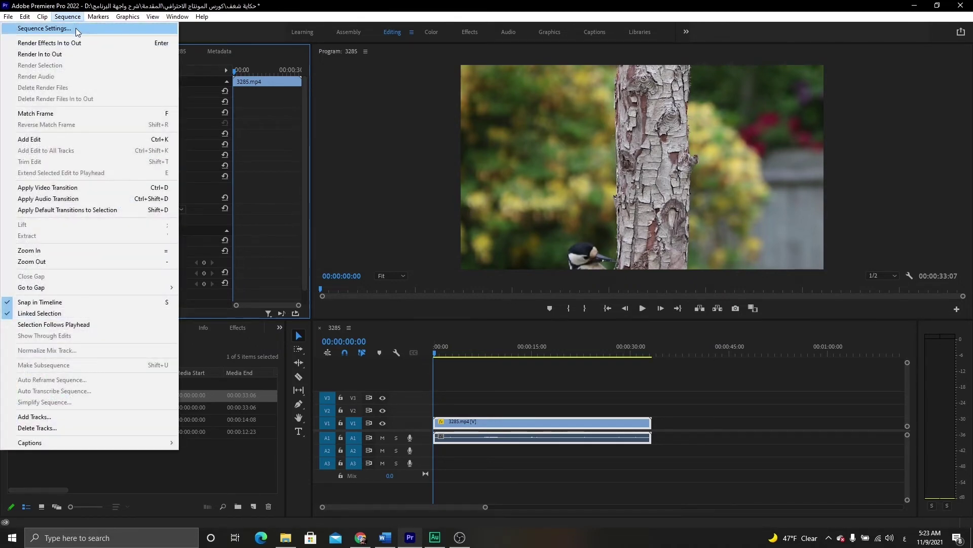
{"action": "left_click", "coordinate": [76, 29]}
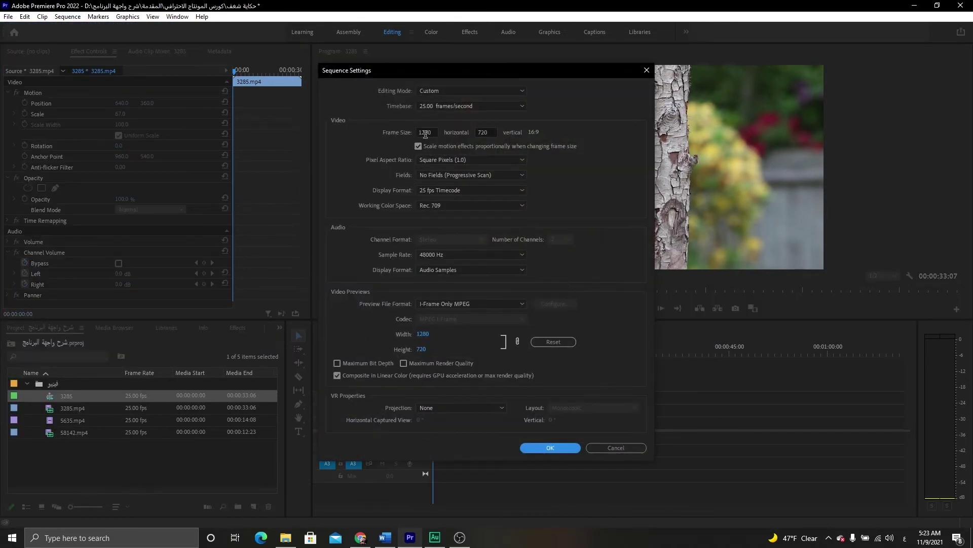
{"action": "double_click", "coordinate": [426, 133]}
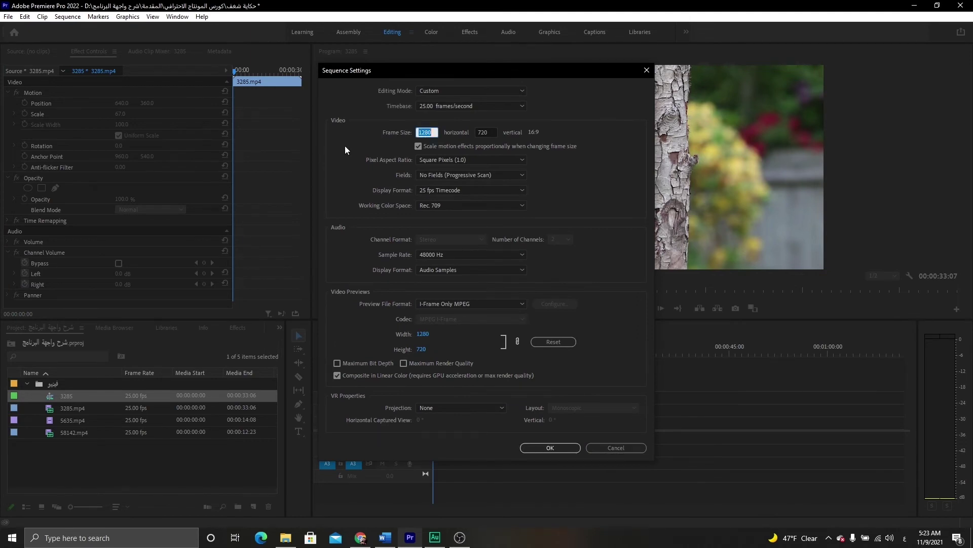
{"action": "type", "text": "1920"}
{"action": "double_click", "coordinate": [485, 133]}
{"action": "type", "text": "1080"}
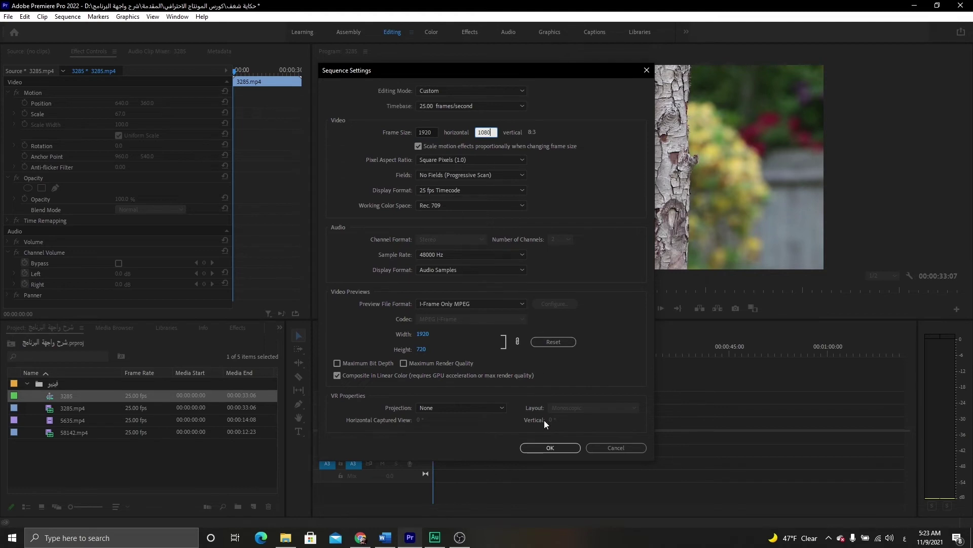
{"action": "left_click", "coordinate": [551, 448]}
{"action": "left_click", "coordinate": [544, 280]}
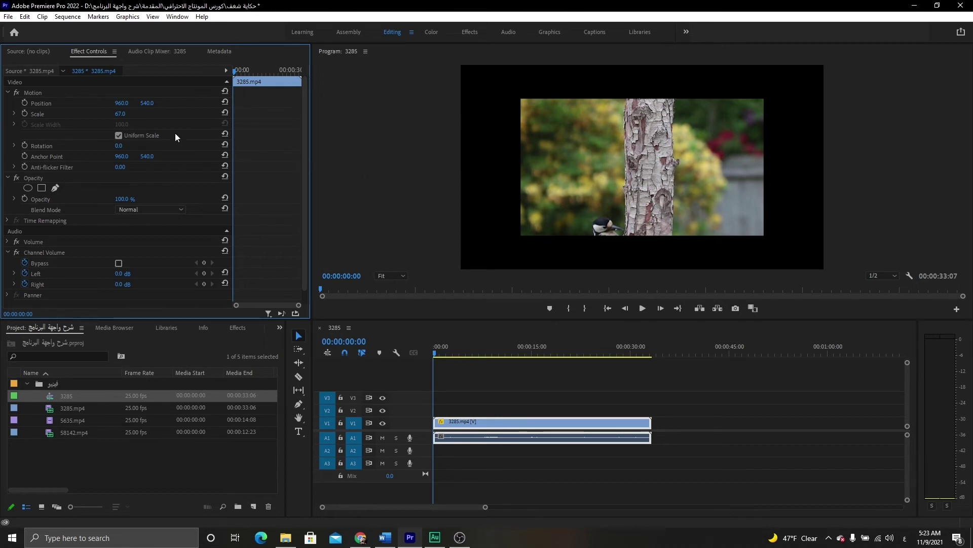
- Reset the 3285.mp4 clip's Scale to 100
{"action": "left_click", "coordinate": [120, 114]}
{"action": "type", "text": "1"}
{"action": "type", "text": "00"}
{"action": "key", "text": "Return"}
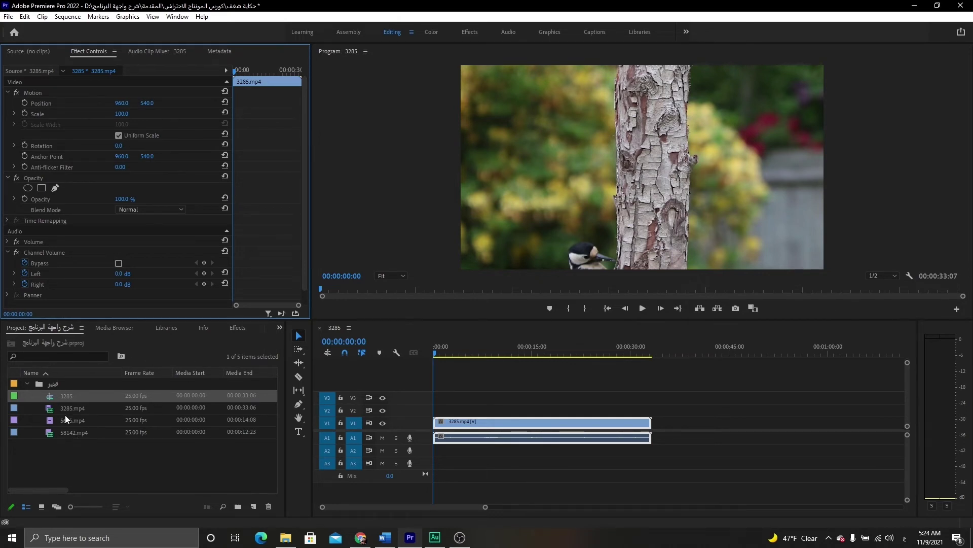
{"action": "left_click", "coordinate": [66, 396]}
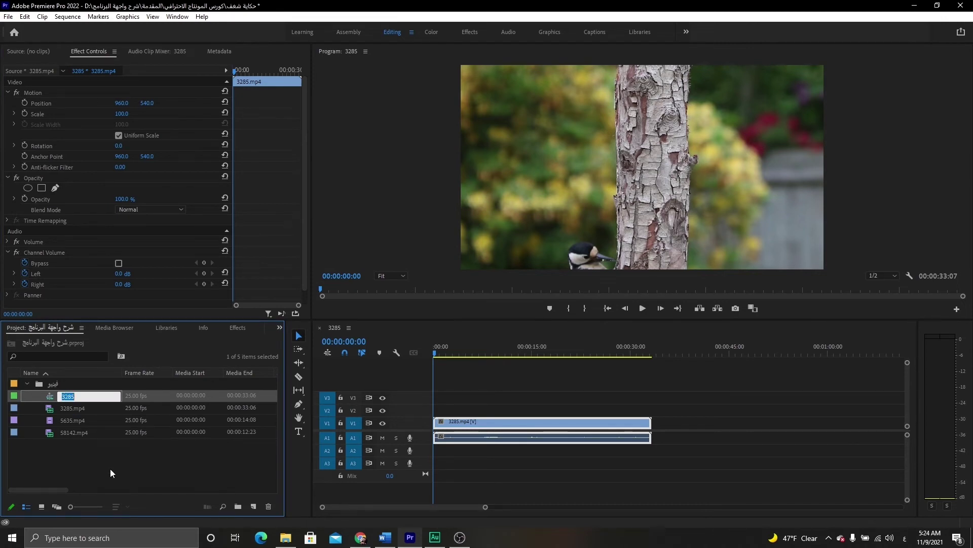
{"action": "type", "text": "فيديو أساسي"}
{"action": "key", "text": "Tab"}
{"action": "left_click", "coordinate": [110, 470]}
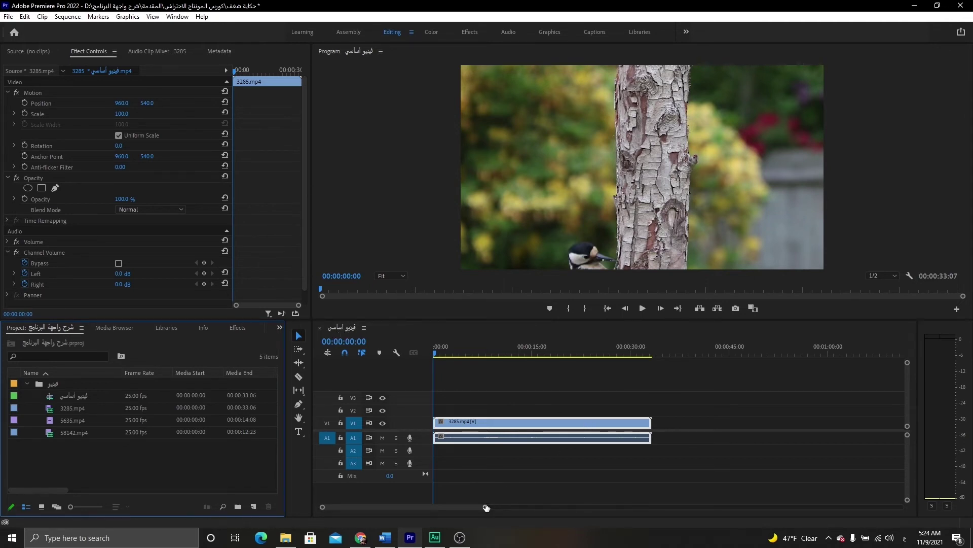
{"action": "mouse_move", "coordinate": [487, 507]}
{"action": "left_mouse_down"}
{"action": "mouse_move", "coordinate": [751, 501]}
{"action": "mouse_move", "coordinate": [768, 490]}
{"action": "mouse_move", "coordinate": [579, 503]}
{"action": "mouse_move", "coordinate": [605, 506]}
{"action": "left_mouse_up"}
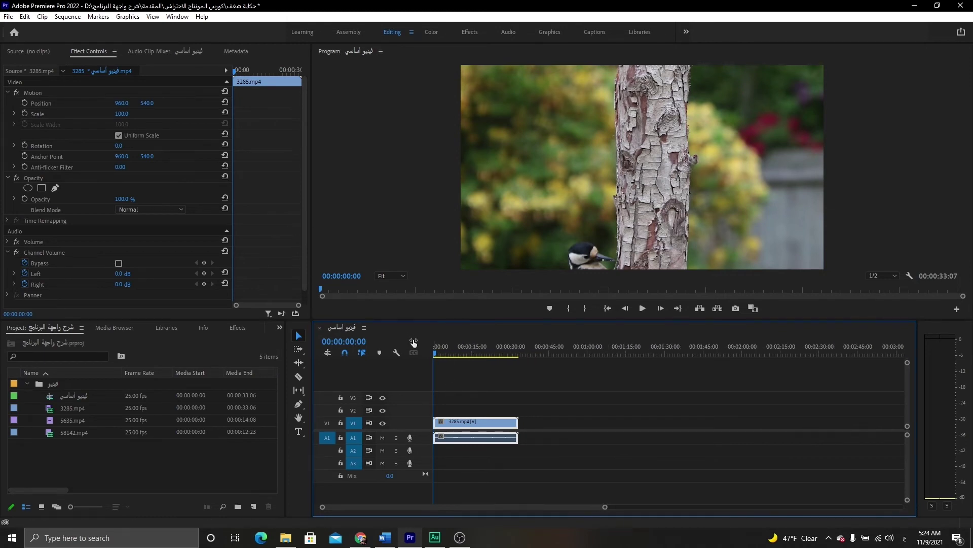
{"action": "mouse_move", "coordinate": [433, 352]}
{"action": "left_mouse_down"}
{"action": "mouse_move", "coordinate": [472, 352]}
{"action": "mouse_move", "coordinate": [448, 353]}
{"action": "left_mouse_up"}
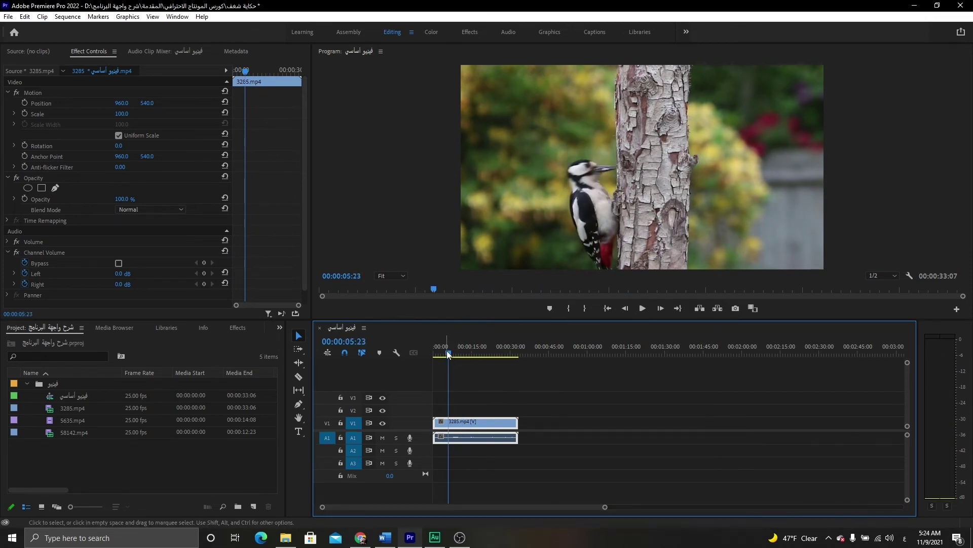
{"action": "mouse_move", "coordinate": [458, 352]}
{"action": "left_mouse_down"}
{"action": "mouse_move", "coordinate": [510, 350]}
{"action": "mouse_move", "coordinate": [444, 353]}
{"action": "left_mouse_up"}
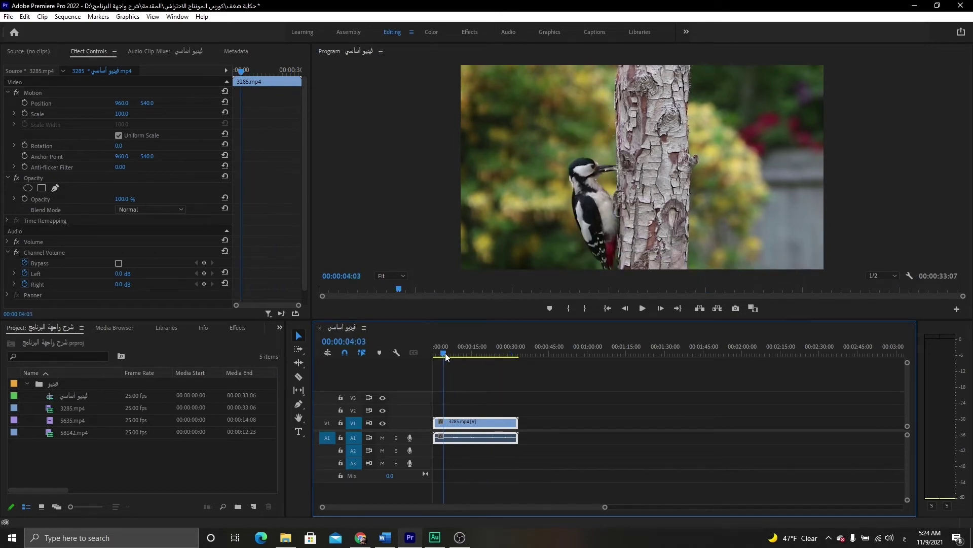
{"action": "left_click", "coordinate": [72, 420]}
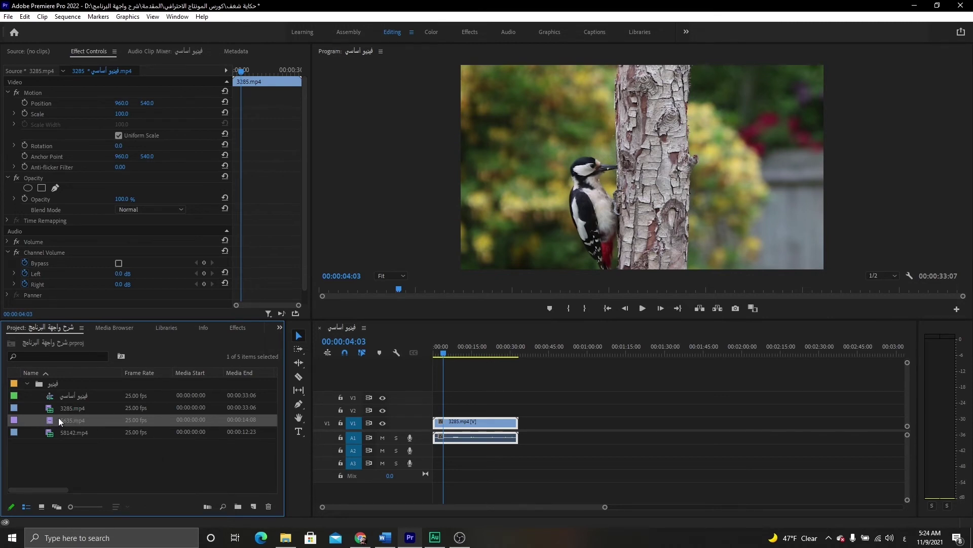
- Load 5635.mp4 in the Source monitor and scrub to the watering-can shot at 00:00:05:01
{"action": "double_click", "coordinate": [54, 421]}
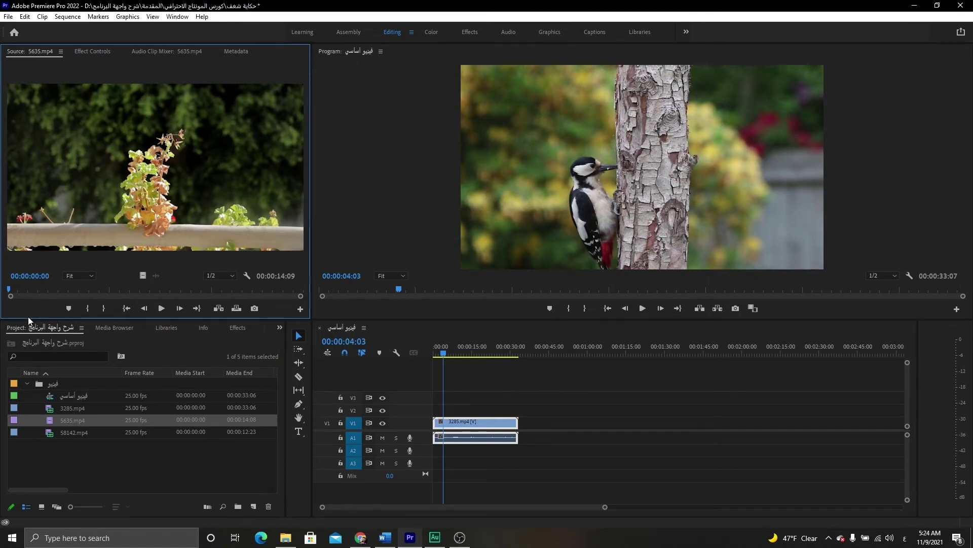
{"action": "left_click", "coordinate": [10, 290]}
{"action": "mouse_move", "coordinate": [9, 290]}
{"action": "left_mouse_down"}
{"action": "mouse_move", "coordinate": [111, 291]}
{"action": "mouse_move", "coordinate": [95, 289]}
{"action": "mouse_move", "coordinate": [108, 280]}
{"action": "left_mouse_up"}
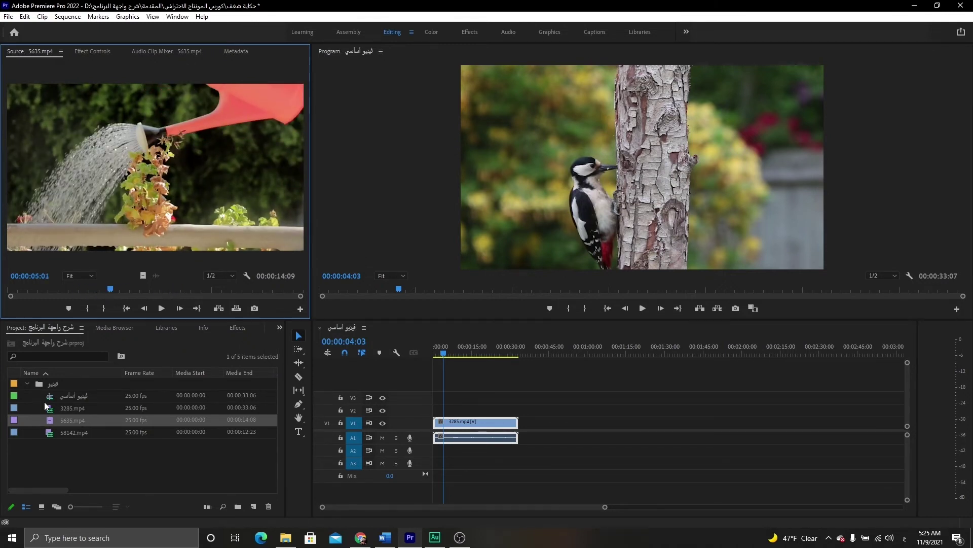
- Click through the project clips, ending with 58142.mp4 selected
{"action": "left_click", "coordinate": [66, 411]}
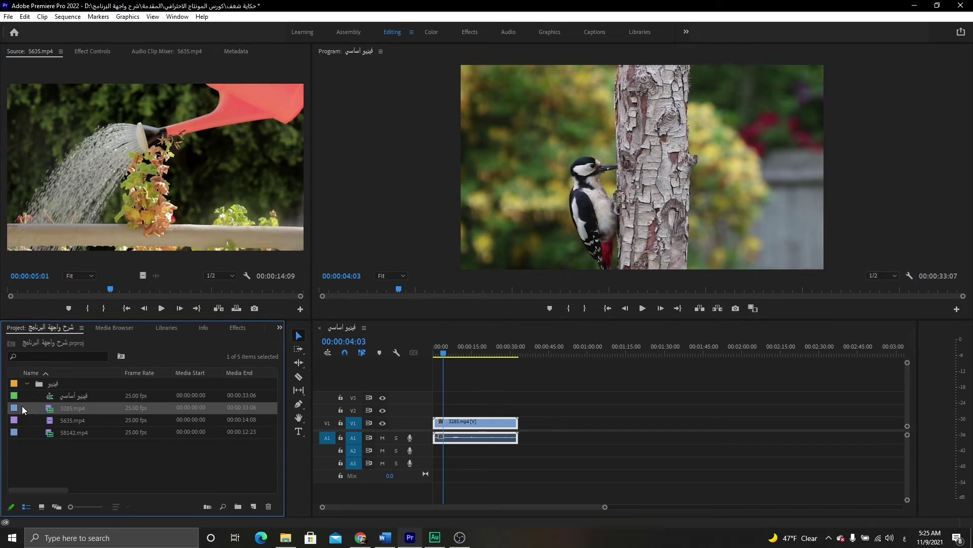
{"action": "left_click", "coordinate": [46, 419]}
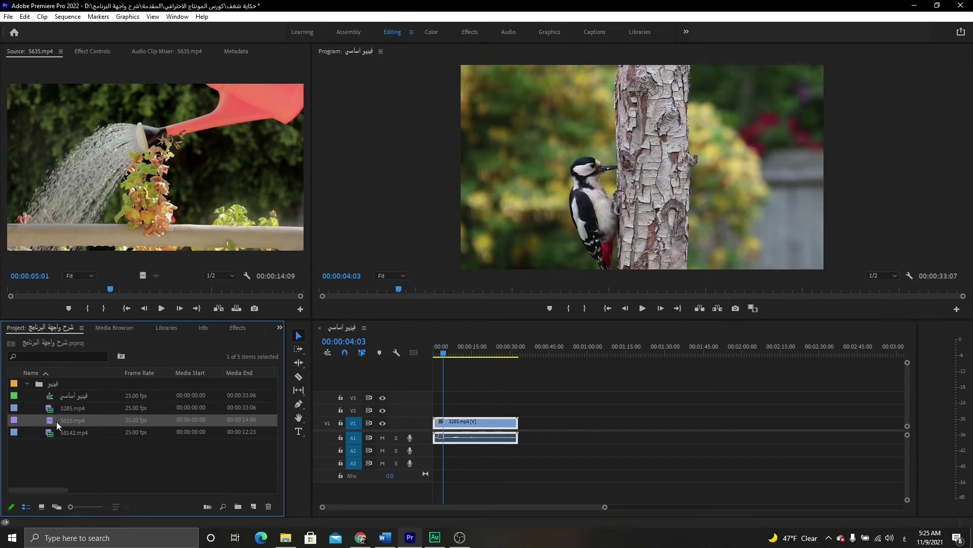
{"action": "left_click", "coordinate": [45, 431]}
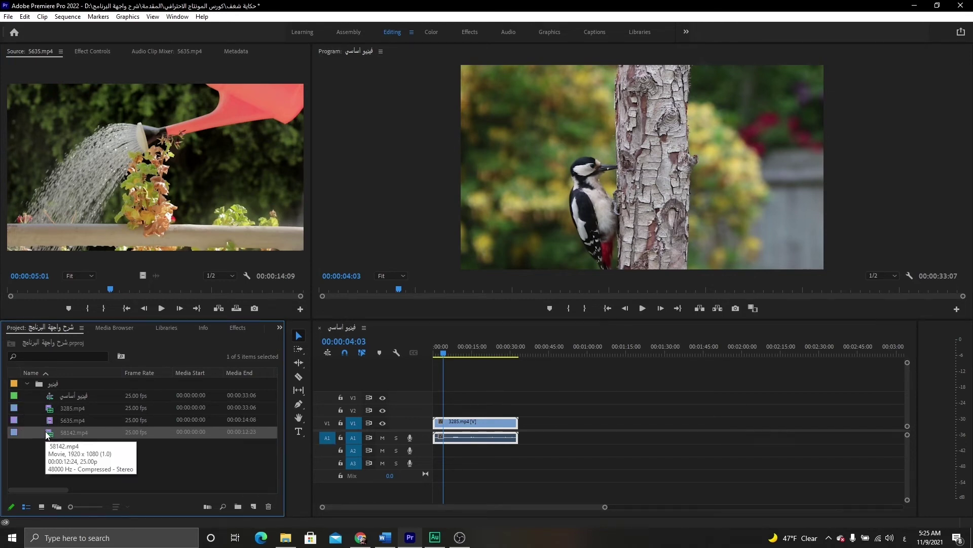
{"action": "left_click", "coordinate": [54, 453]}
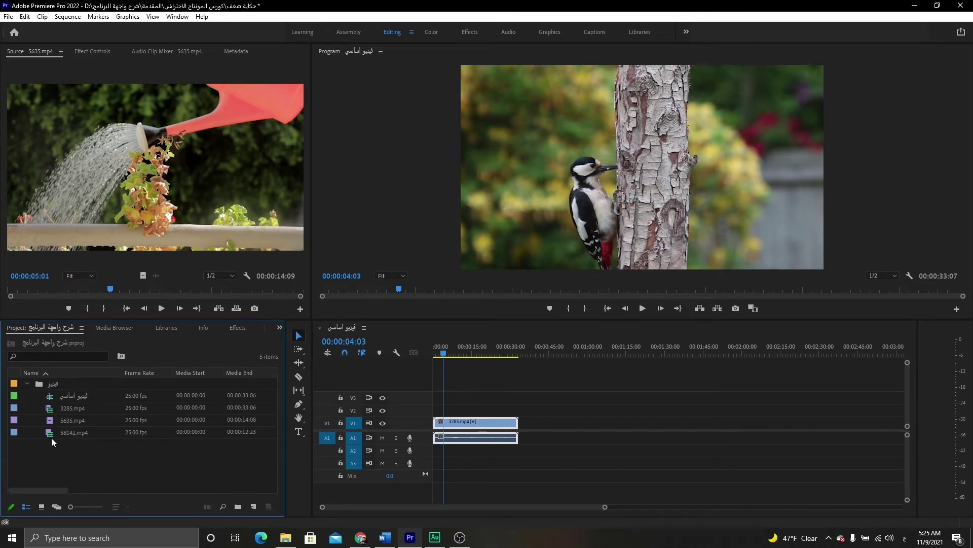
{"action": "mouse_move", "coordinate": [50, 434]}
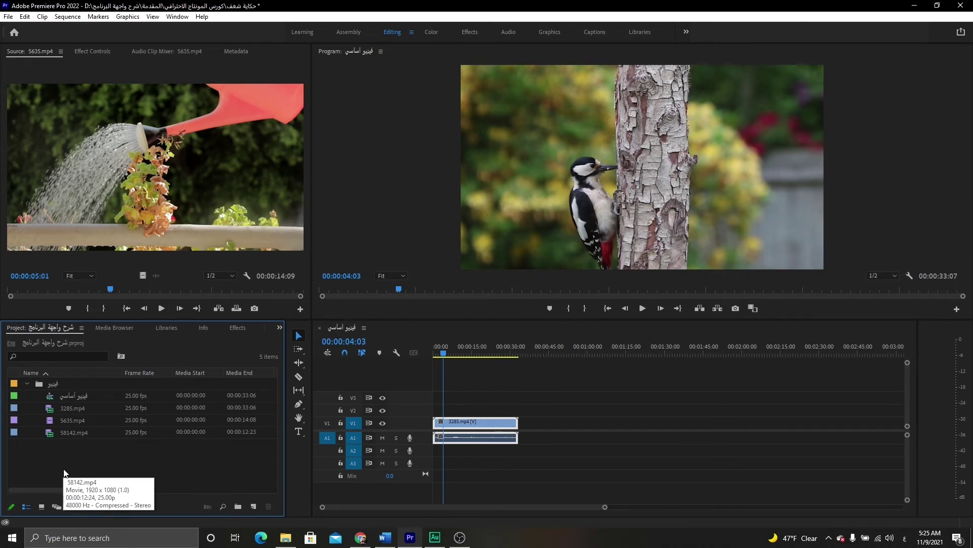
{"action": "left_click", "coordinate": [70, 435]}
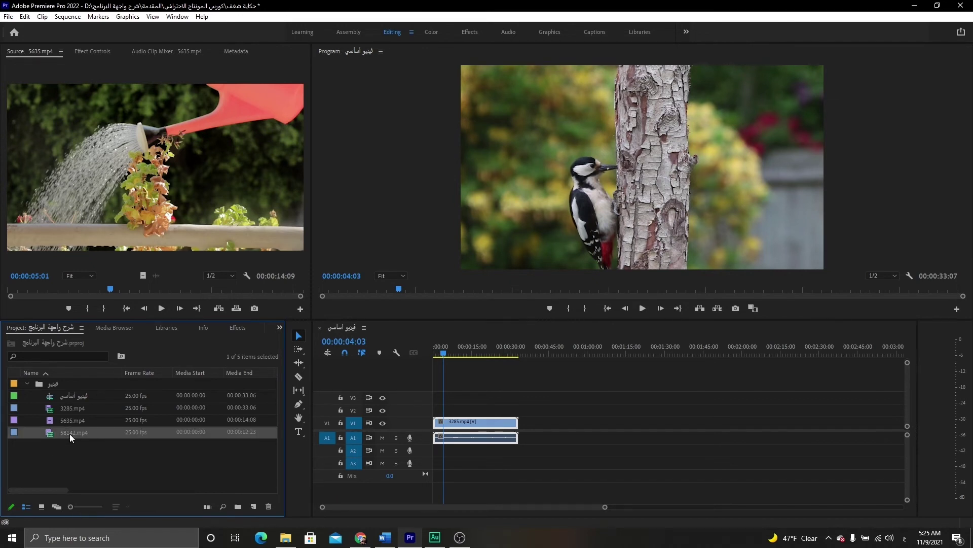
- Load 58142.mp4 in the Source monitor and scrub to the hand touching a flower
{"action": "left_click", "coordinate": [68, 432]}
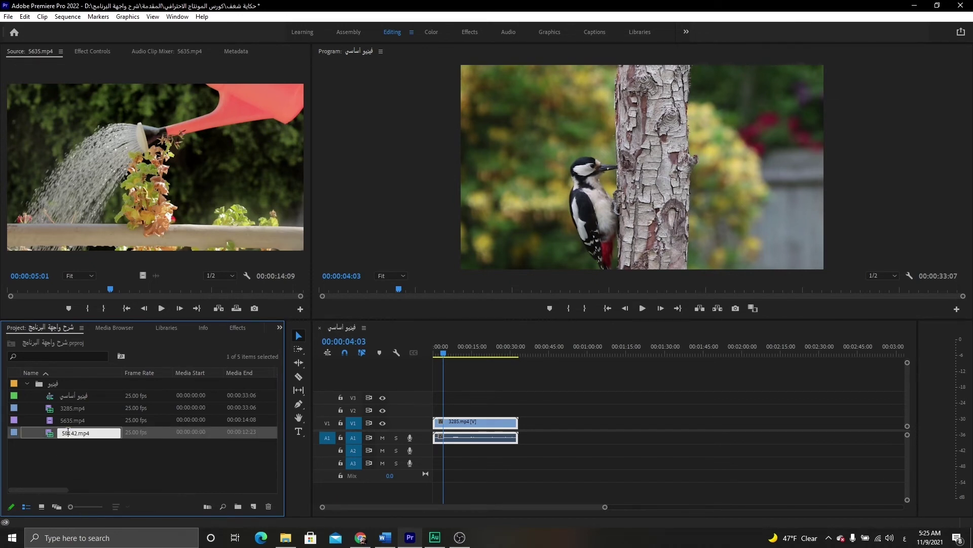
{"action": "left_click", "coordinate": [90, 457]}
{"action": "double_click", "coordinate": [46, 430]}
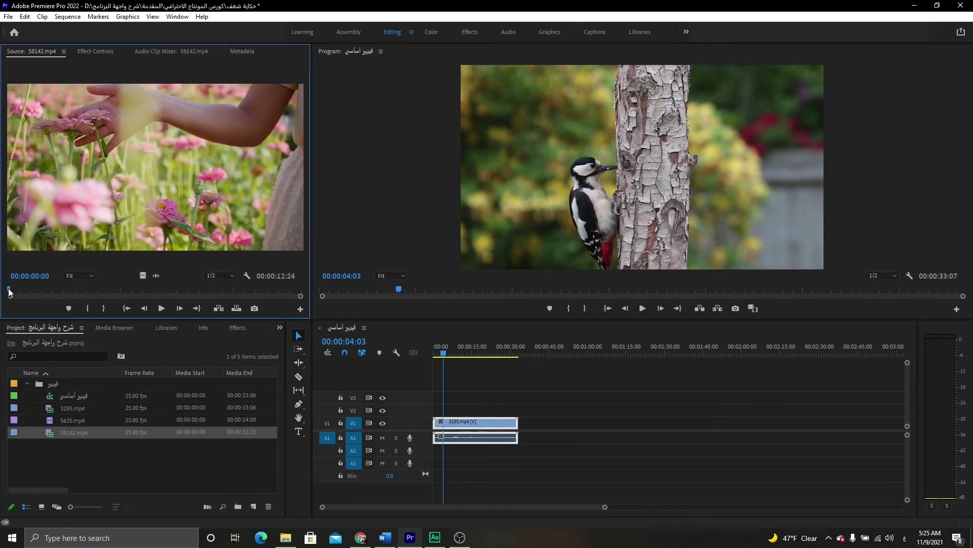
{"action": "mouse_move", "coordinate": [12, 288]}
{"action": "left_mouse_down"}
{"action": "mouse_move", "coordinate": [130, 288]}
{"action": "mouse_move", "coordinate": [33, 282]}
{"action": "mouse_move", "coordinate": [42, 287]}
{"action": "left_mouse_up"}
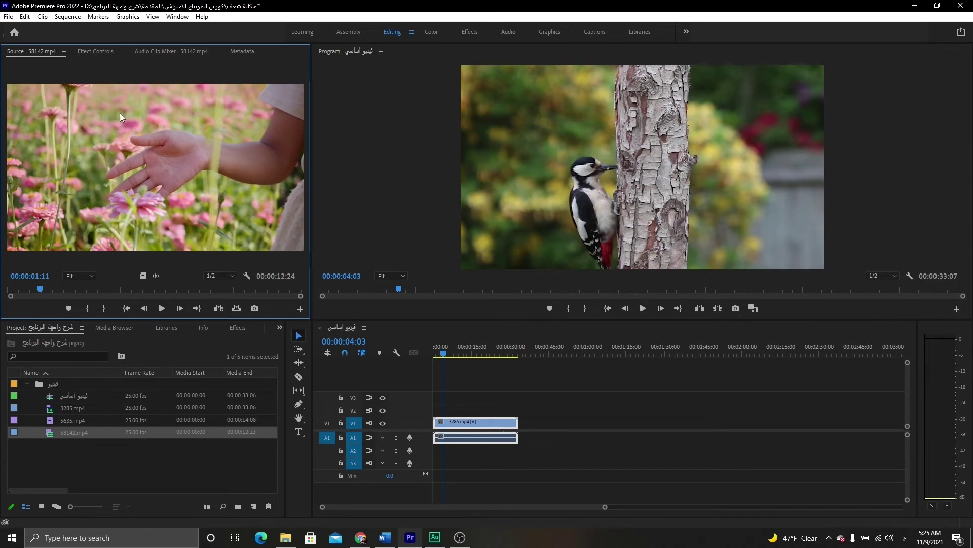
{"action": "left_click_drag", "start_coordinate": [41, 292], "coordinate": [95, 288]}
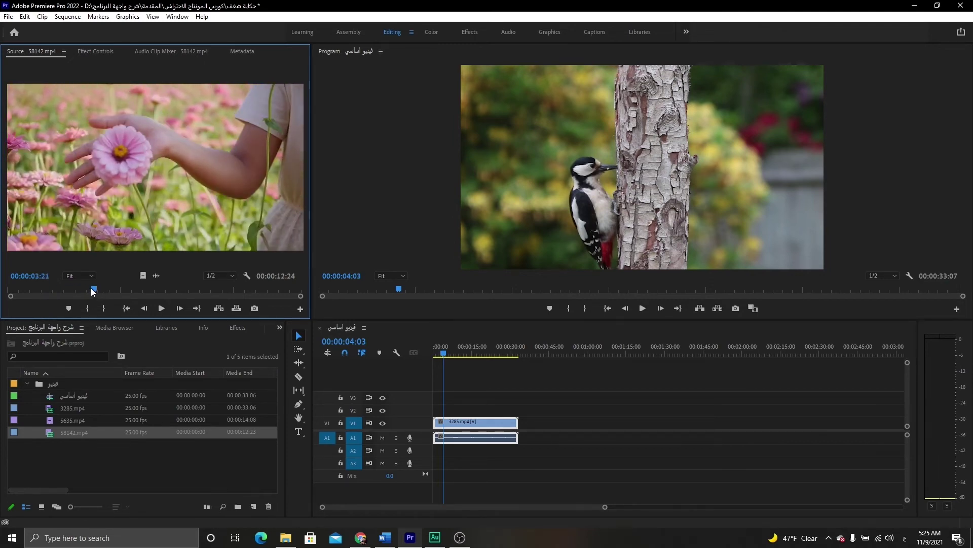
{"action": "left_click_drag", "start_coordinate": [93, 289], "coordinate": [72, 287]}
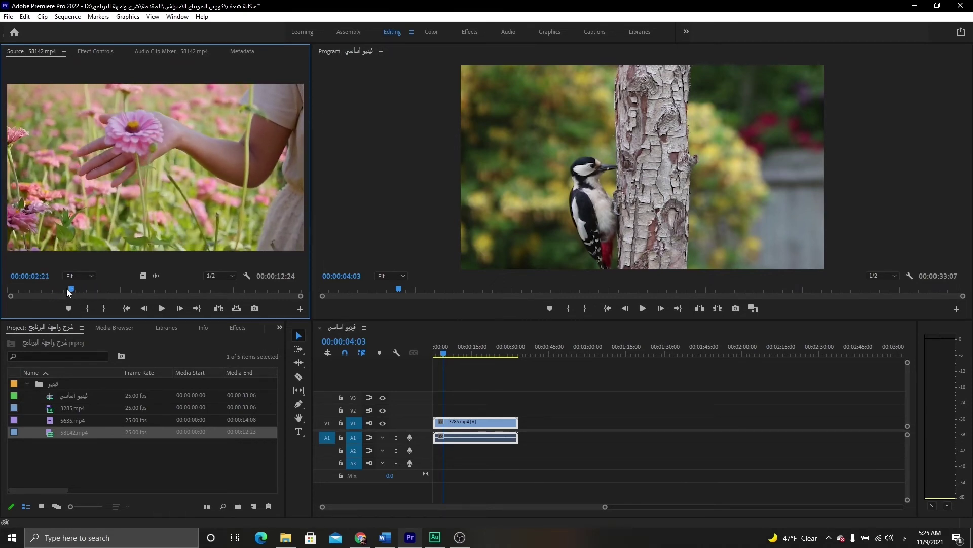
- Mark in and out points on 58142.mp4 spanning 00:00:07:03, then re-sort the project list
{"action": "left_click", "coordinate": [90, 309]}
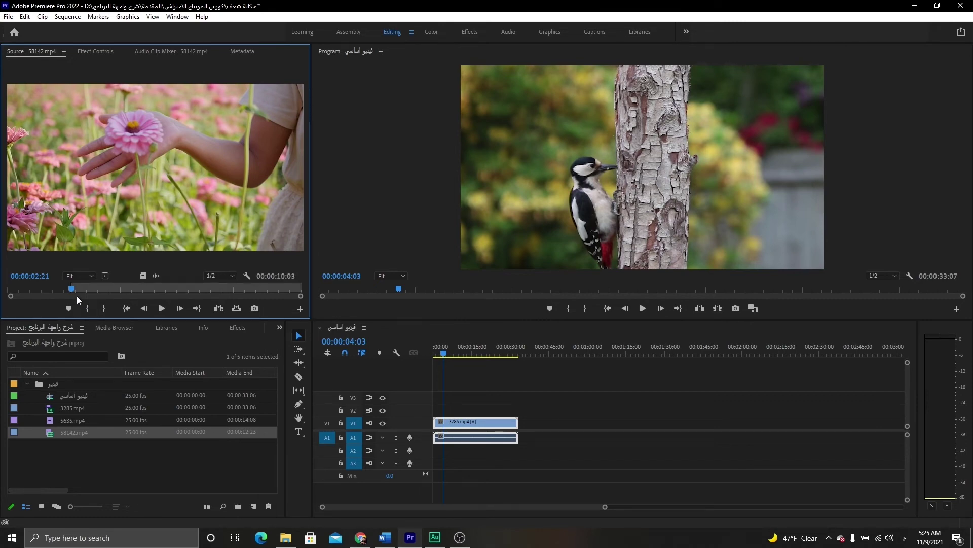
{"action": "left_click_drag", "start_coordinate": [72, 288], "coordinate": [233, 289]}
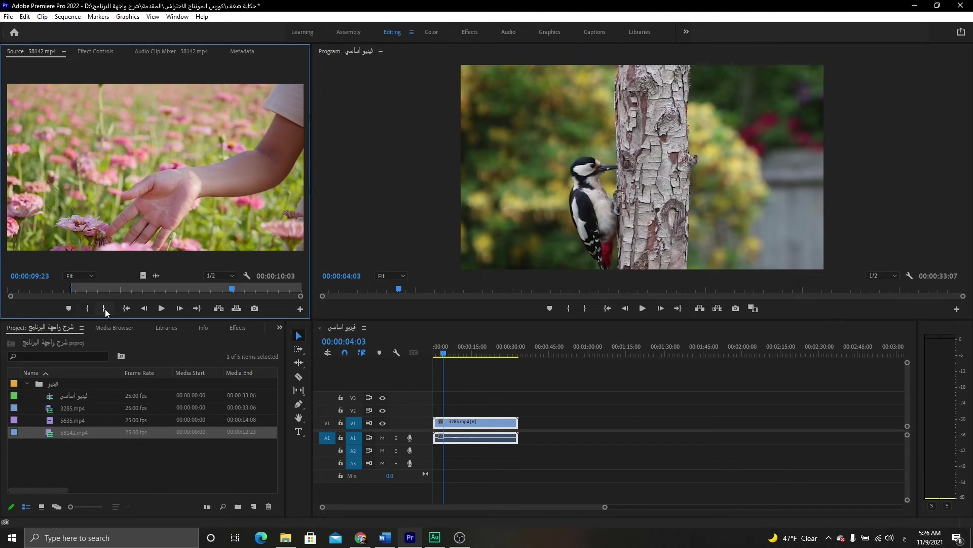
{"action": "left_click", "coordinate": [105, 309]}
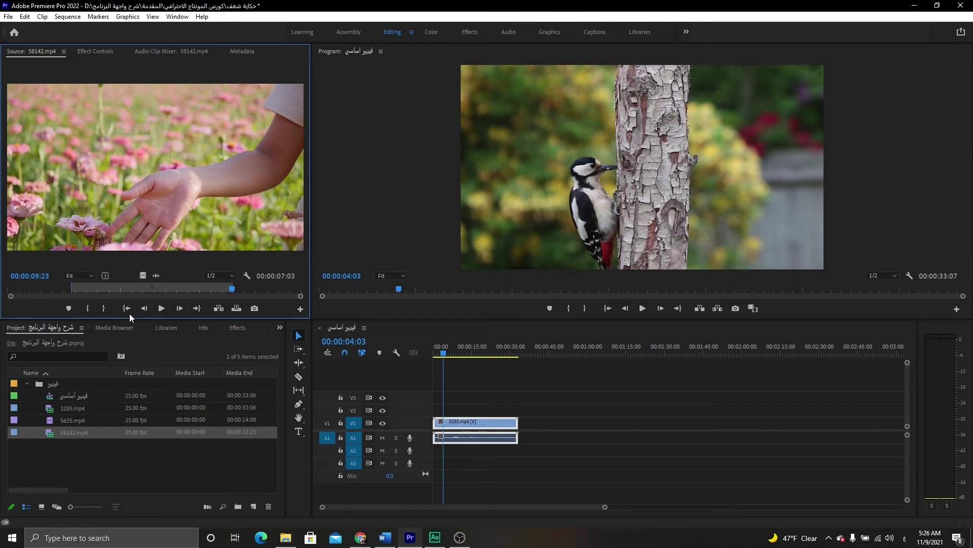
{"action": "left_click", "coordinate": [136, 433]}
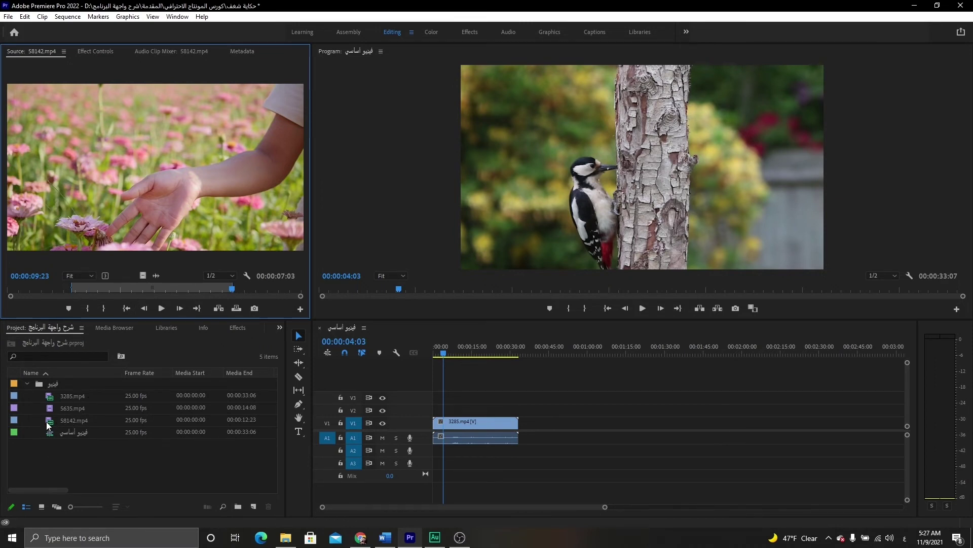
- Close the فيديو اساسي sequence from the Timeline panel menu, leaving the Timeline empty
{"action": "left_click", "coordinate": [69, 422]}
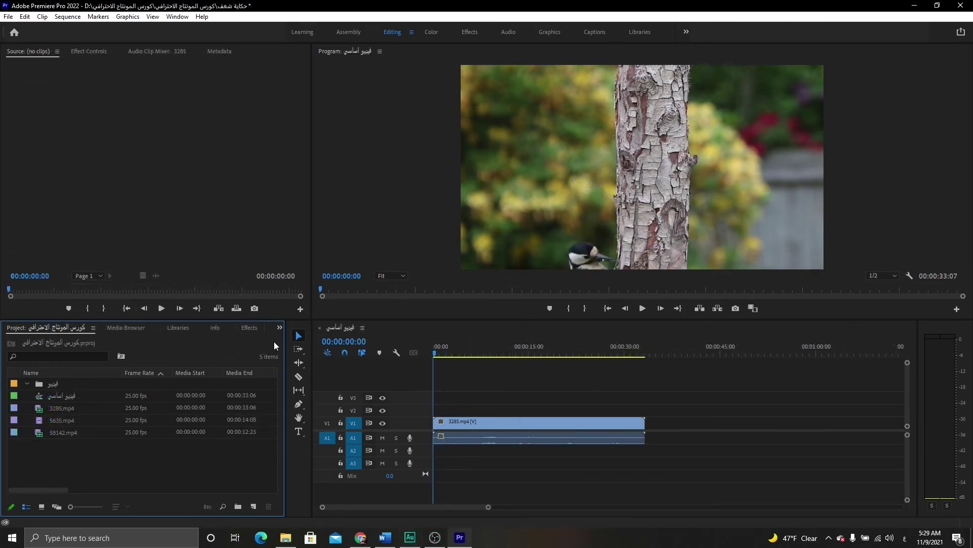
{"action": "left_click", "coordinate": [363, 328]}
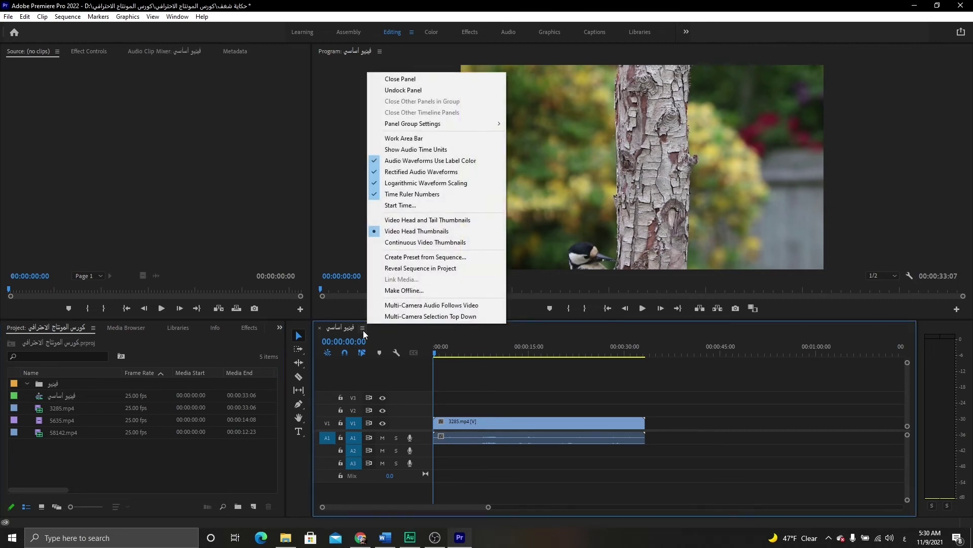
{"action": "left_click", "coordinate": [395, 81]}
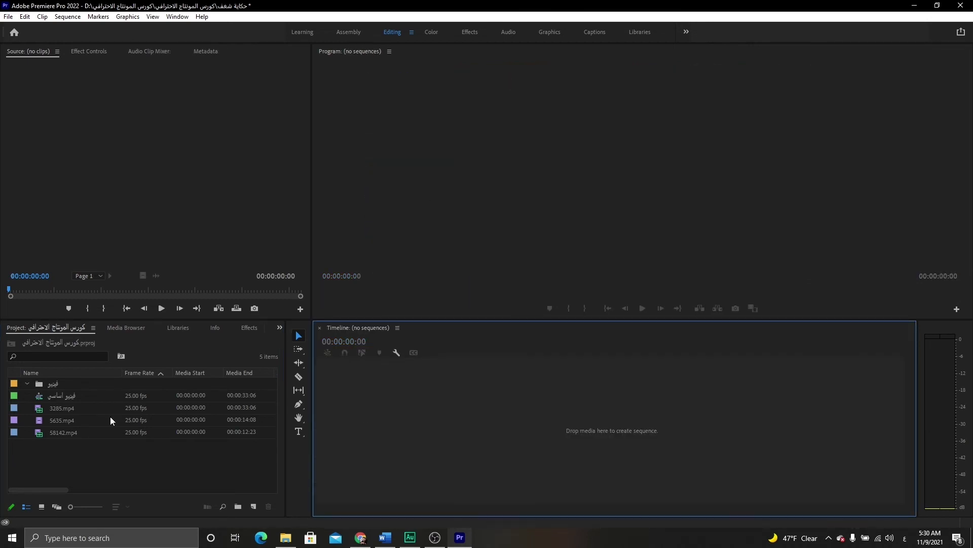
- Drag 58142.mp4, 5635.mp4 and 3285.mp4 into the empty Timeline to create sequence 3285
{"action": "left_click_drag", "start_coordinate": [26, 448], "coordinate": [91, 419]}
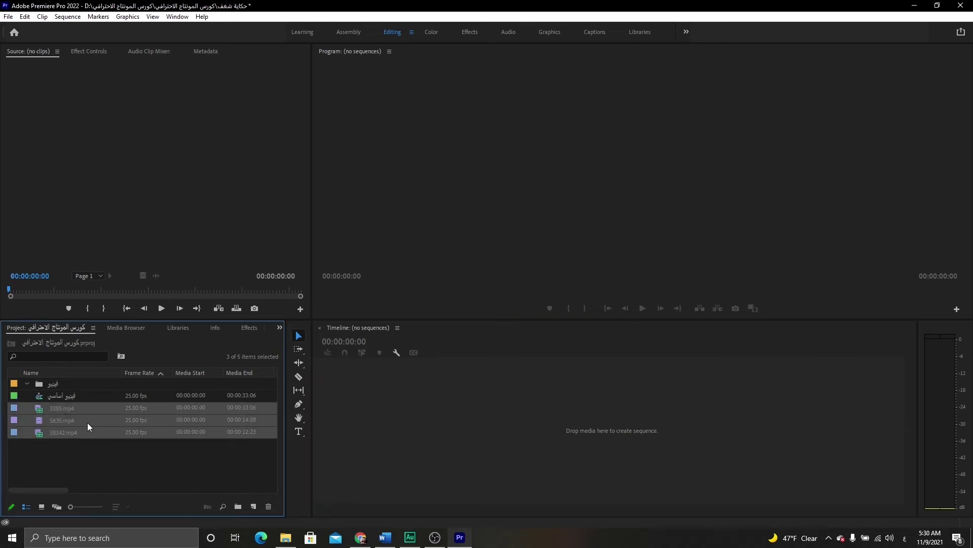
{"action": "left_click_drag", "start_coordinate": [62, 410], "coordinate": [429, 415]}
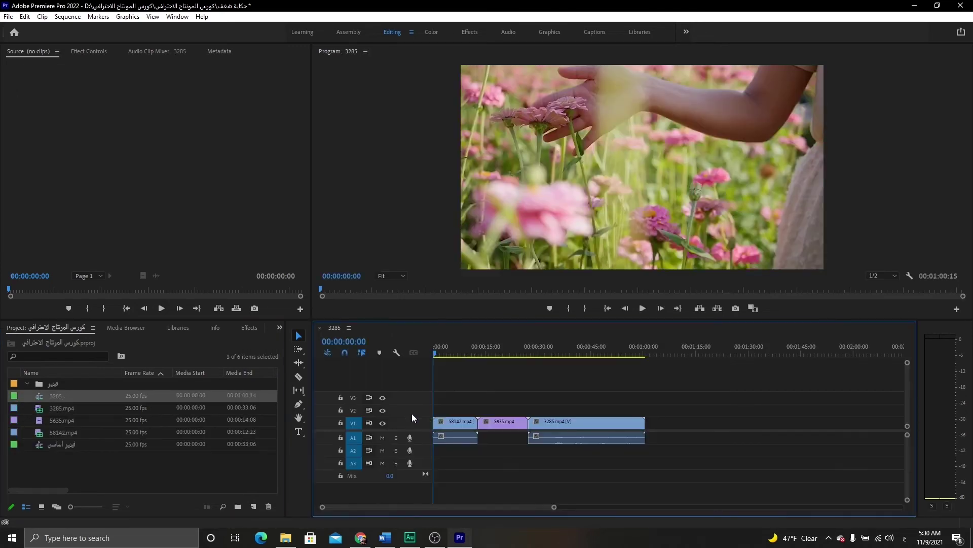
{"action": "mouse_move", "coordinate": [434, 353]}
{"action": "left_mouse_down"}
{"action": "mouse_move", "coordinate": [600, 353]}
{"action": "mouse_move", "coordinate": [452, 352]}
{"action": "left_mouse_up"}
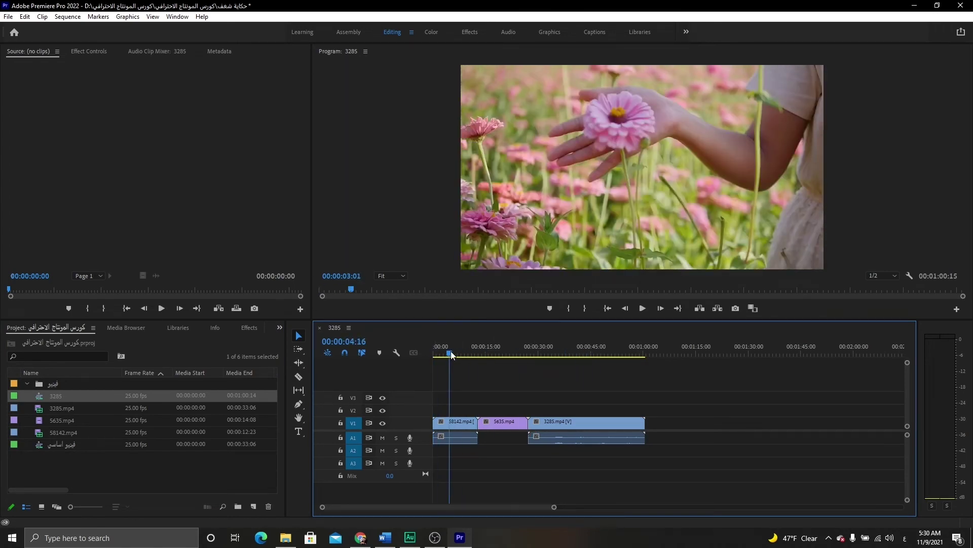
{"action": "key", "text": "="}
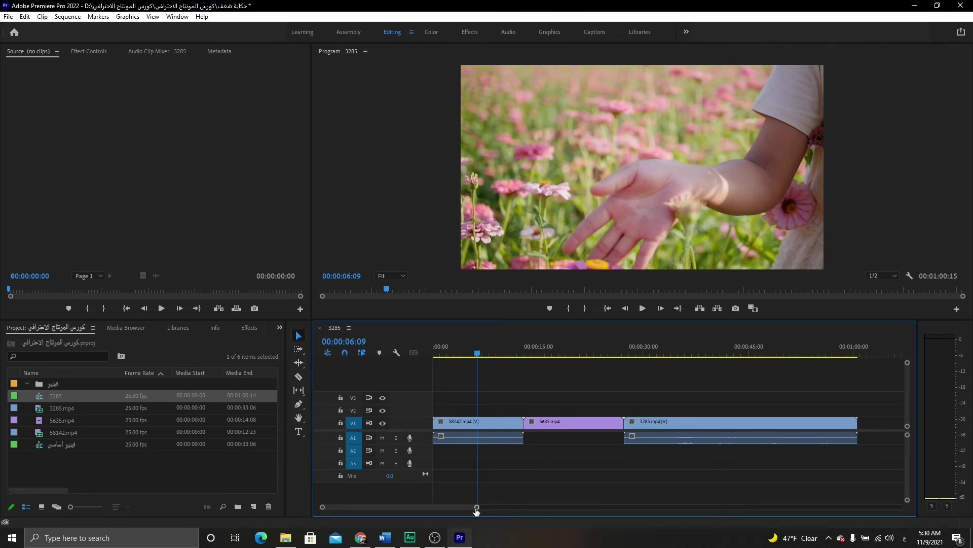
- Zoom the timeline so the three clips span the panel, then select 58142.mp4
{"action": "left_click_drag", "start_coordinate": [476, 507], "coordinate": [400, 507]}
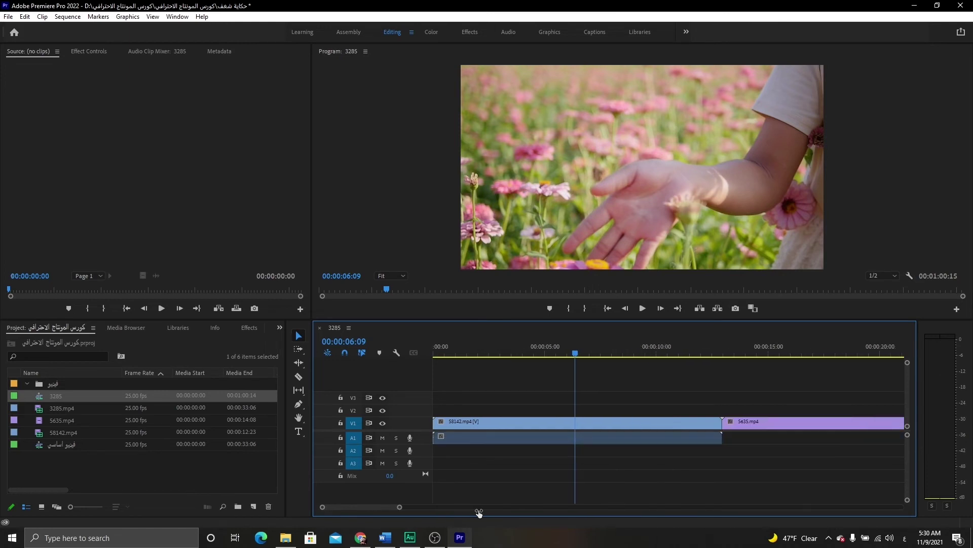
{"action": "mouse_move", "coordinate": [479, 512]}
{"action": "left_mouse_down"}
{"action": "mouse_move", "coordinate": [525, 509]}
{"action": "mouse_move", "coordinate": [489, 515]}
{"action": "left_mouse_up"}
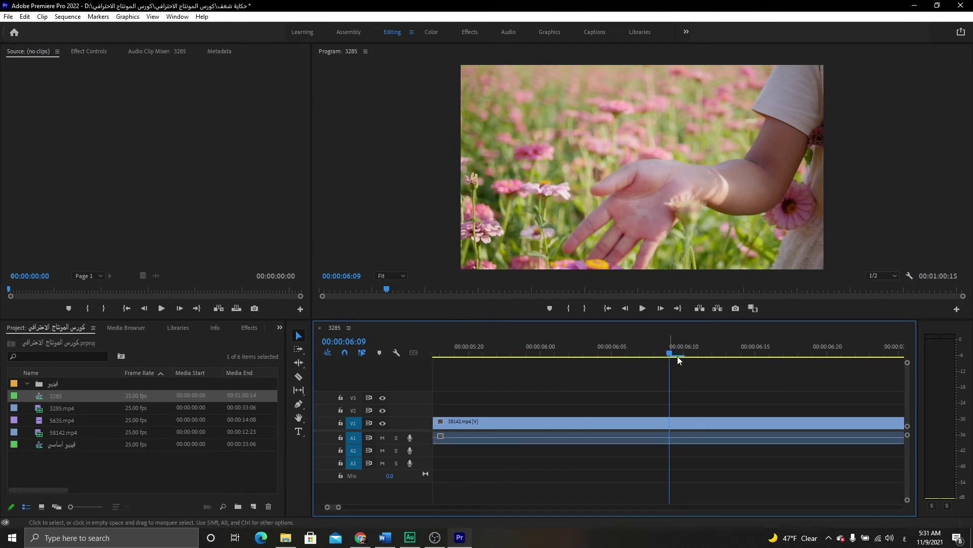
{"action": "left_click_drag", "start_coordinate": [339, 507], "coordinate": [571, 507]}
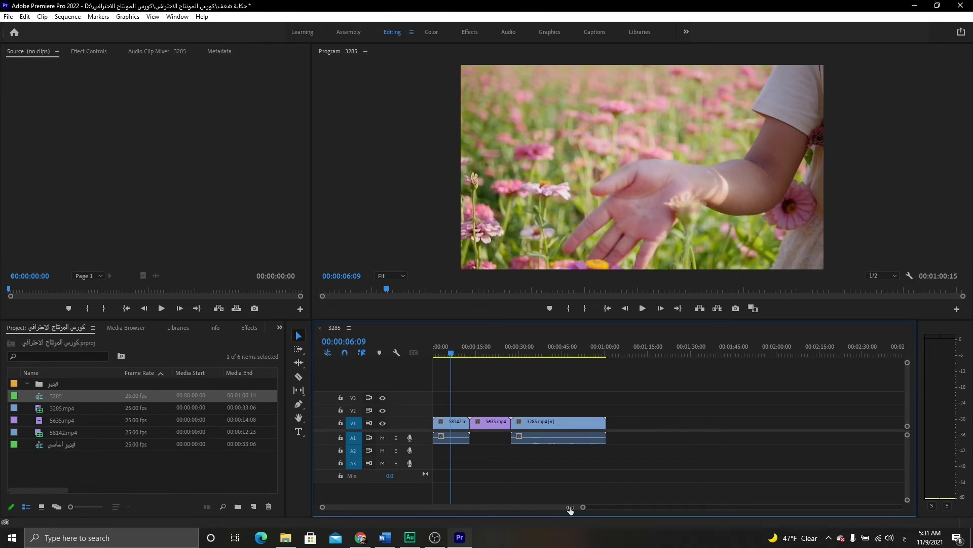
{"action": "mouse_move", "coordinate": [570, 509]}
{"action": "left_mouse_down"}
{"action": "mouse_move", "coordinate": [521, 514]}
{"action": "mouse_move", "coordinate": [543, 512]}
{"action": "left_mouse_up"}
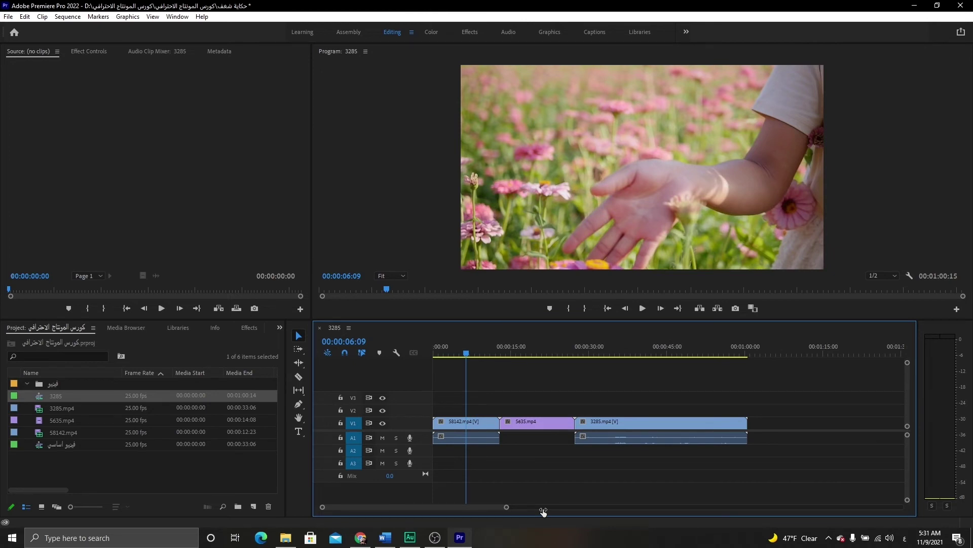
{"action": "left_click_drag", "start_coordinate": [543, 511], "coordinate": [526, 513]}
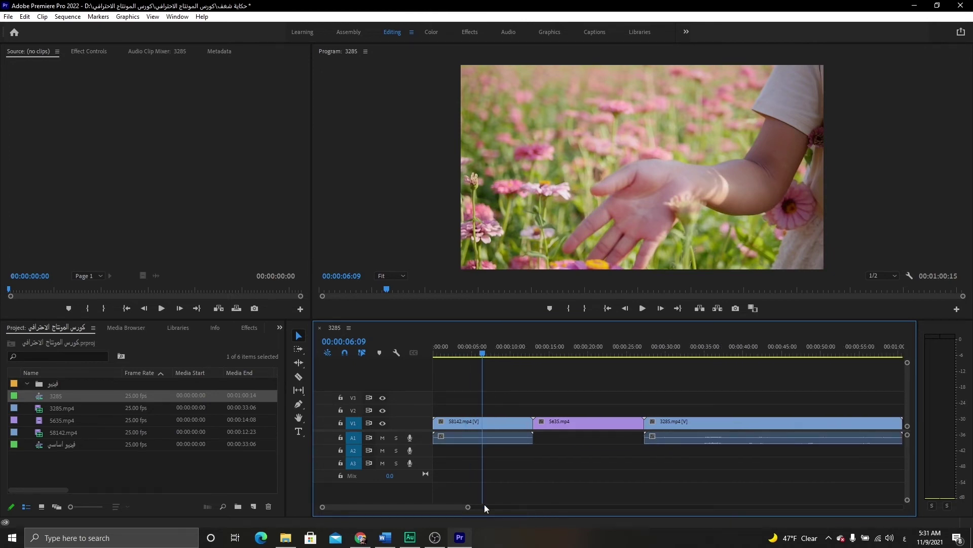
{"action": "left_click", "coordinate": [494, 422]}
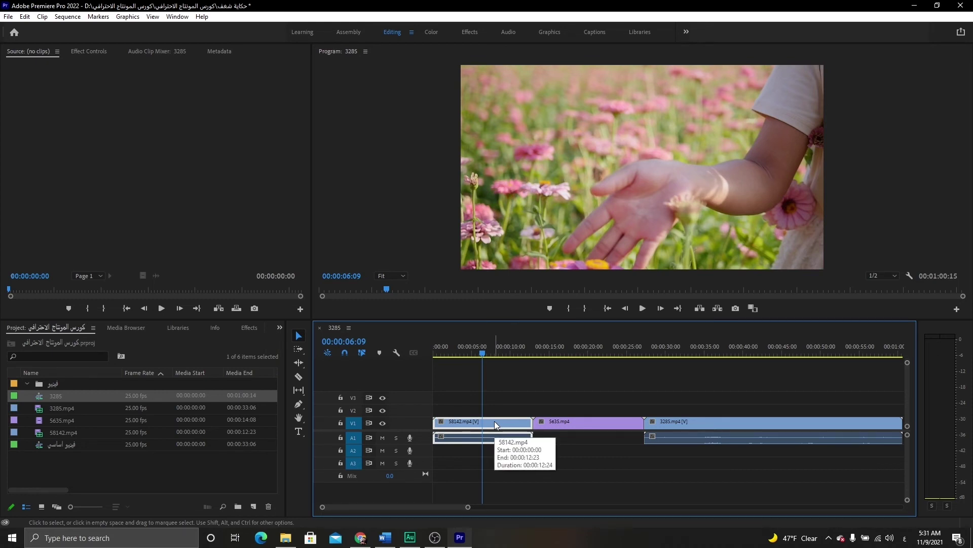
- Zoom the timeline to show about one minute and place the playhead at 00:00:02:11
{"action": "key", "text": "equal"}
{"action": "key", "text": "equal"}
{"action": "key", "text": "equal"}
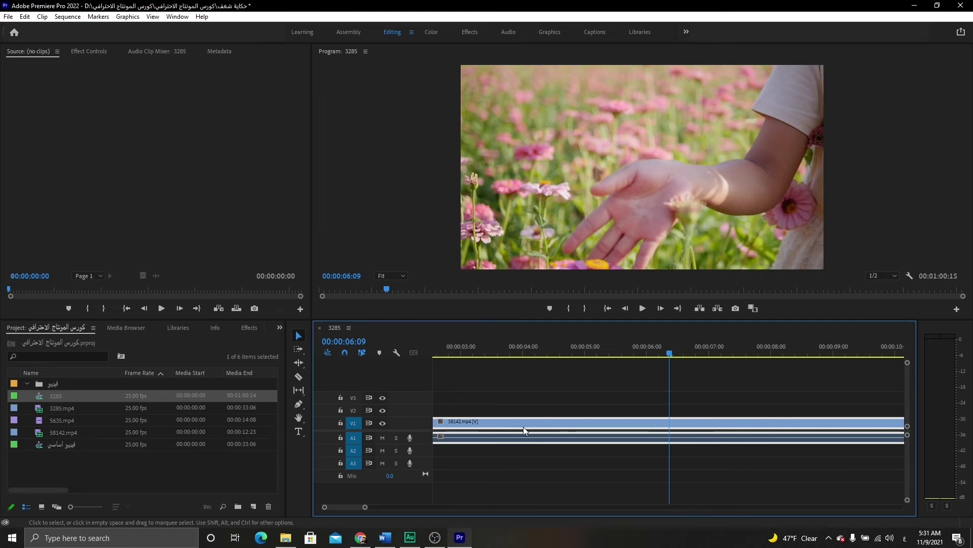
{"action": "key", "text": "minus"}
{"action": "key", "text": "minus"}
{"action": "key", "text": "minus"}
{"action": "key", "text": "minus"}
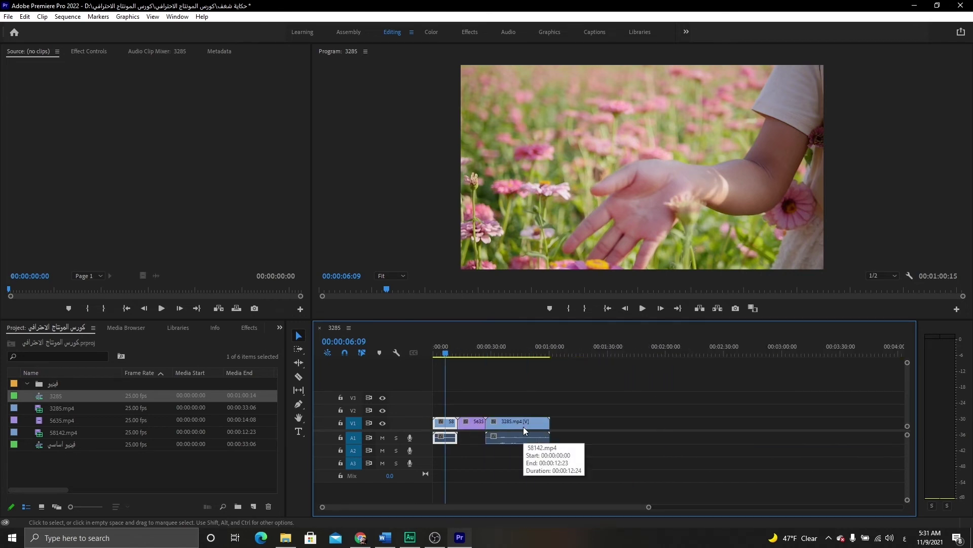
{"action": "key", "text": "equal"}
{"action": "key", "text": "equal"}
{"action": "key", "text": "equal"}
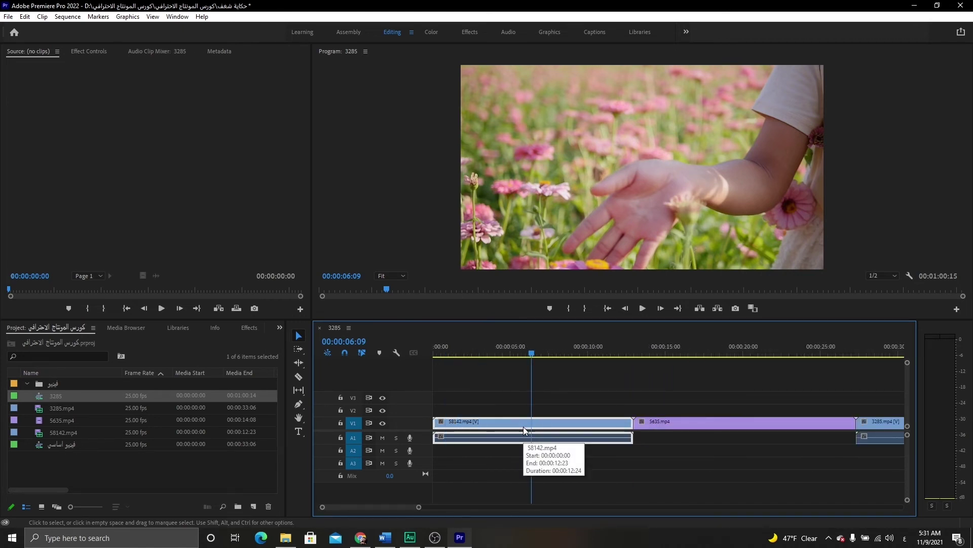
{"action": "key", "text": "minus"}
{"action": "key", "text": "minus"}
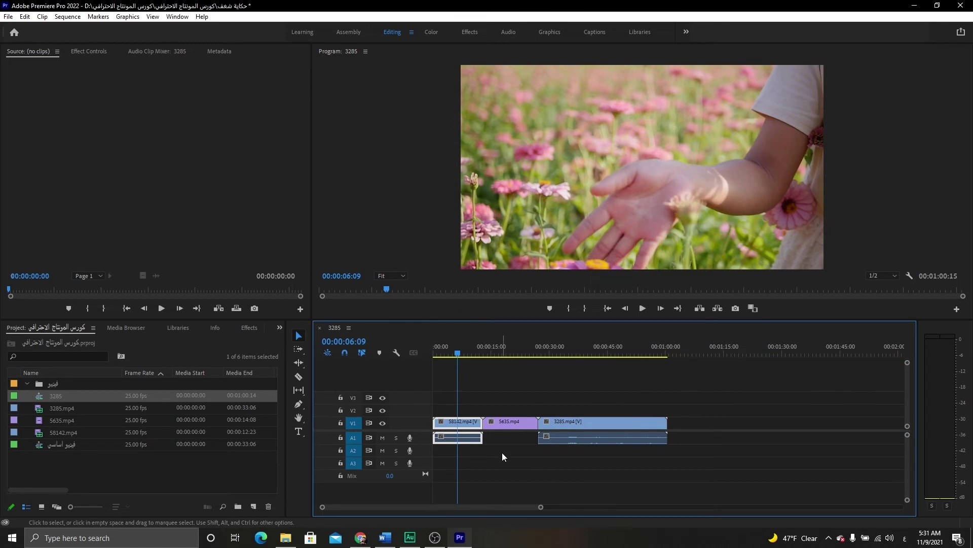
{"action": "key", "text": "equal"}
{"action": "key", "text": "equal"}
{"action": "left_click", "coordinate": [471, 353]}
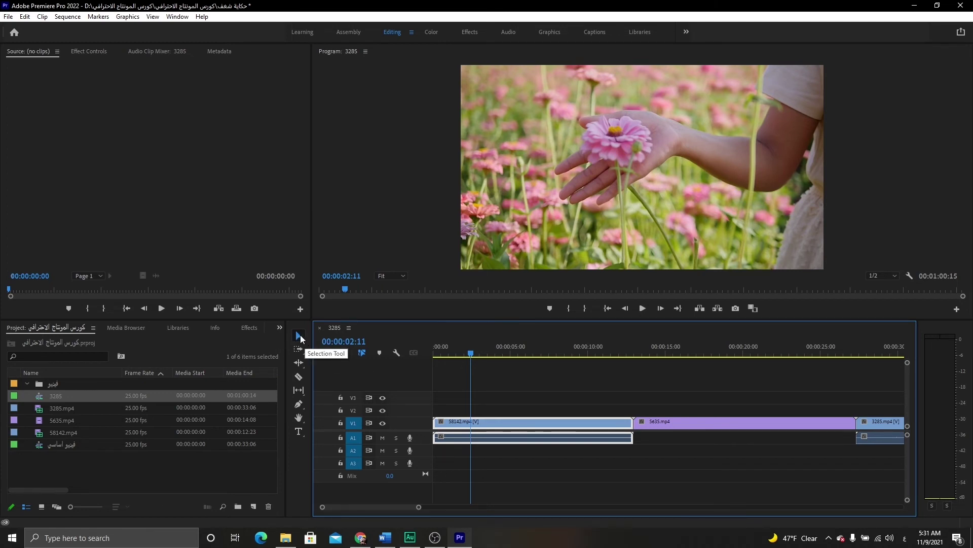
- Move the playhead to 00:00:14:14, zoom out, and try the Razor tool before returning to Selection
{"action": "left_click", "coordinate": [658, 350]}
{"action": "key", "text": "minus"}
{"action": "key", "text": "minus"}
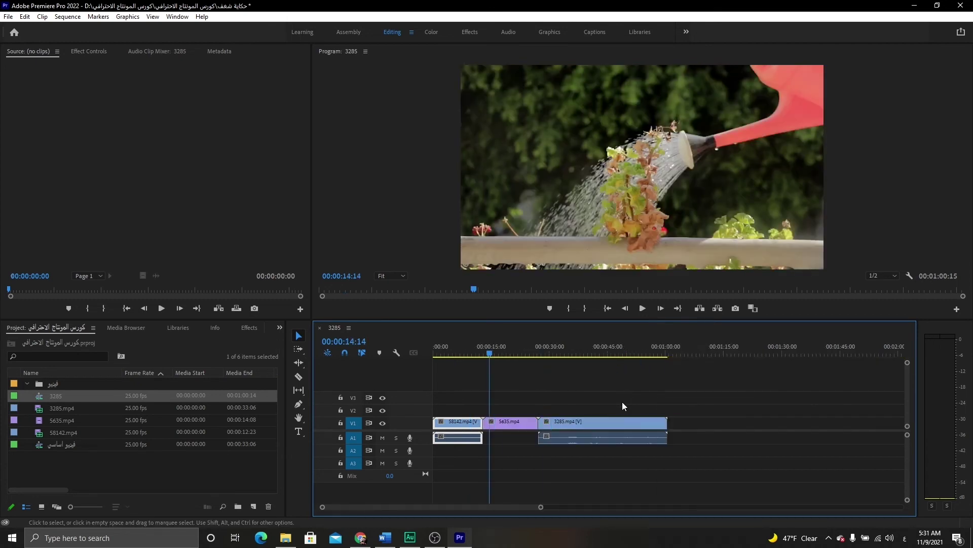
{"action": "left_click", "coordinate": [297, 377]}
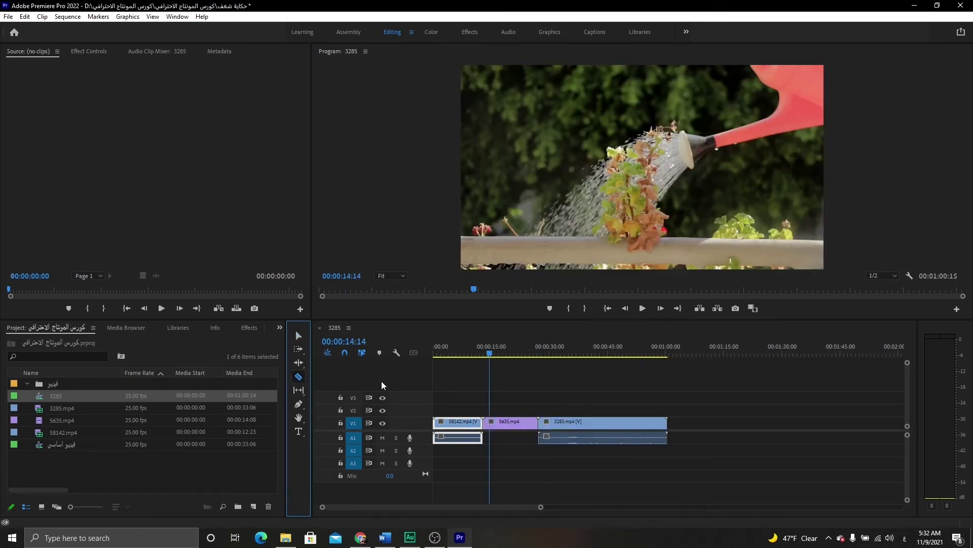
{"action": "key", "text": "v"}
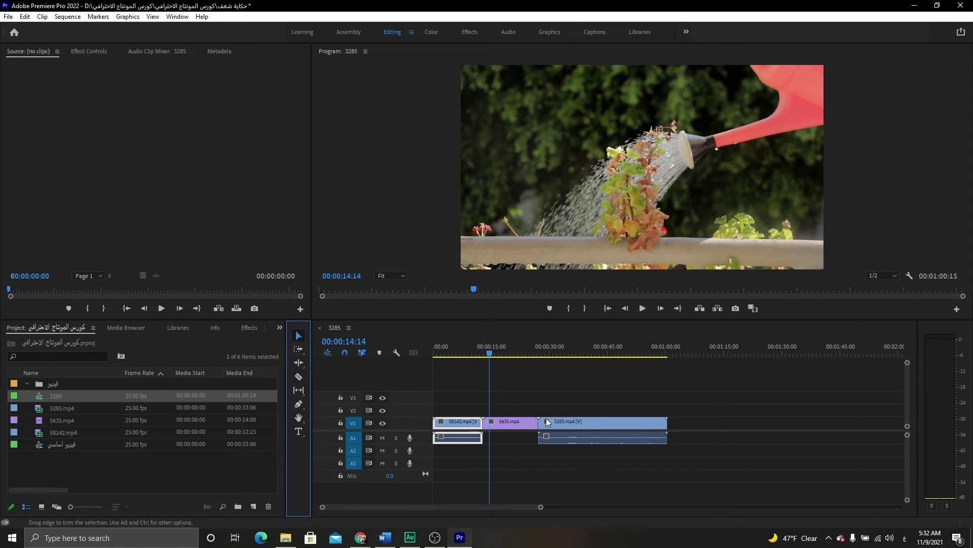
- Select 3285.mp4, drag it and return it to place, then select and deselect 5635.mp4
{"action": "left_click", "coordinate": [557, 423]}
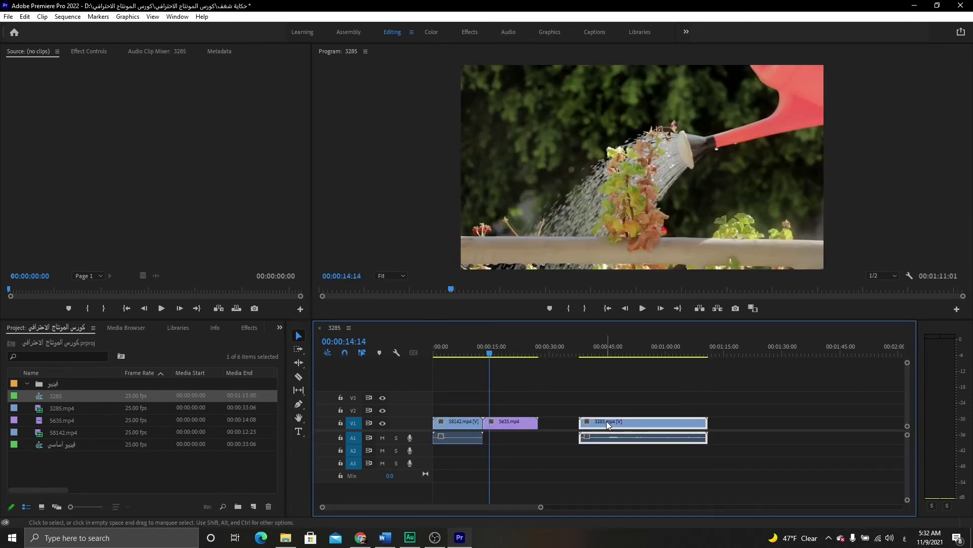
{"action": "left_click_drag", "start_coordinate": [560, 421], "coordinate": [504, 421]}
{"action": "left_click", "coordinate": [503, 421]}
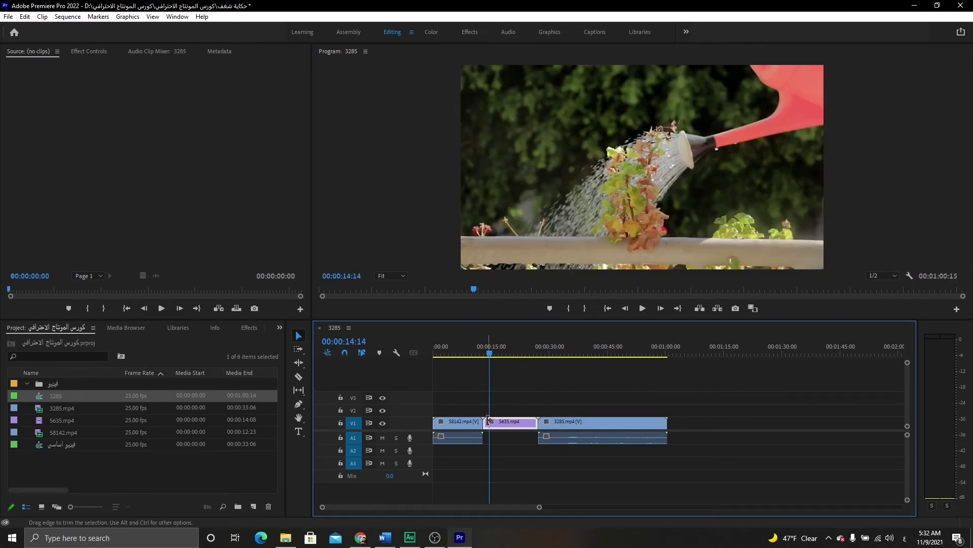
{"action": "left_click", "coordinate": [300, 355]}
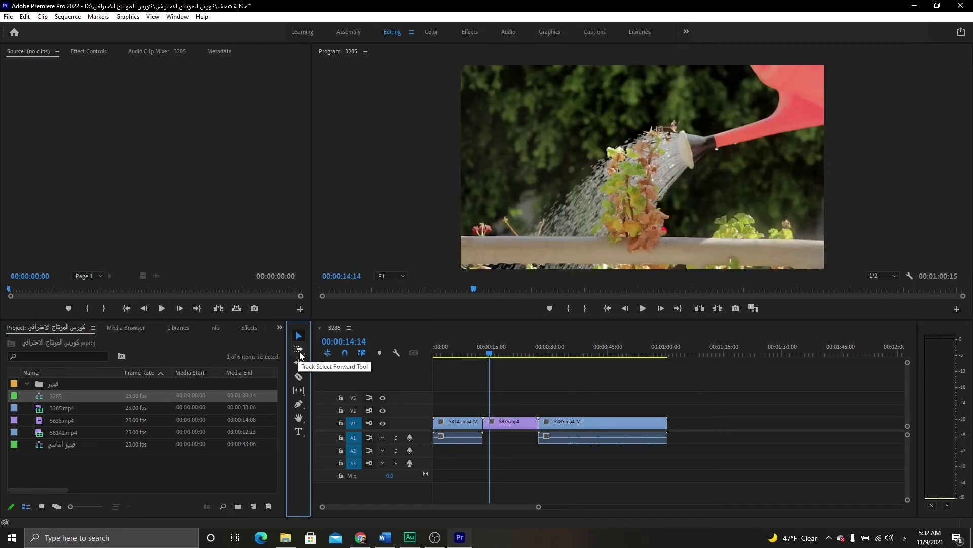
- With the Track Select Forward Tool, push all three clips later, leaving a gap at the start
{"action": "left_click", "coordinate": [300, 355]}
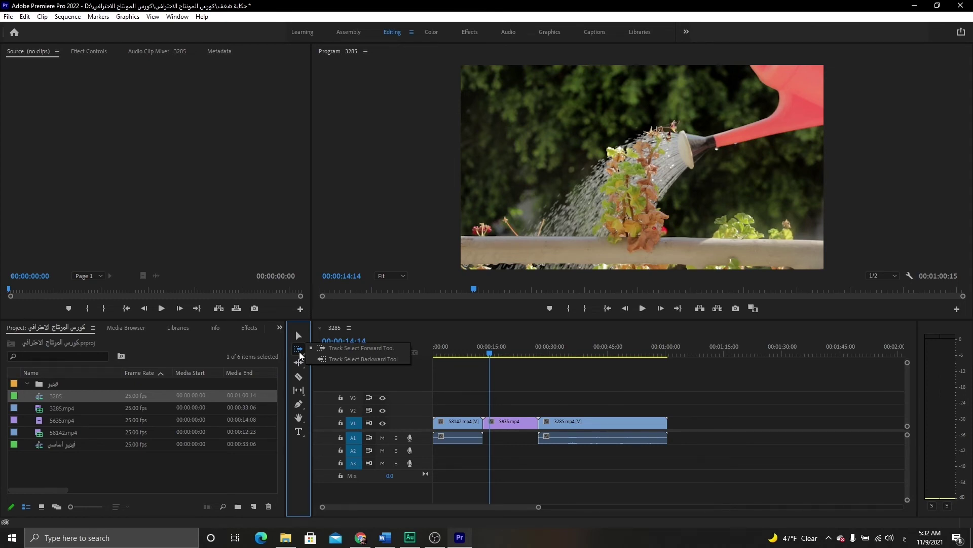
{"action": "left_click", "coordinate": [339, 348]}
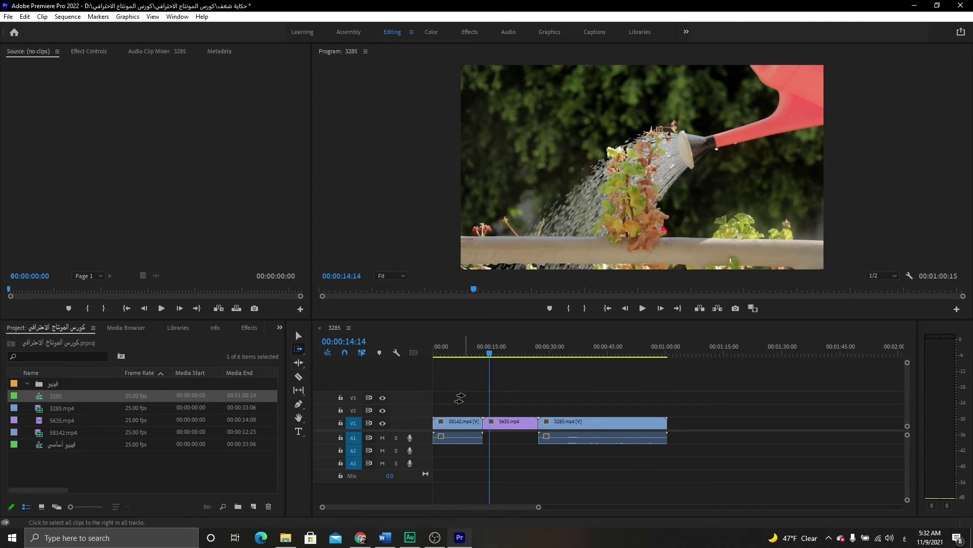
{"action": "left_click_drag", "start_coordinate": [460, 399], "coordinate": [569, 399]}
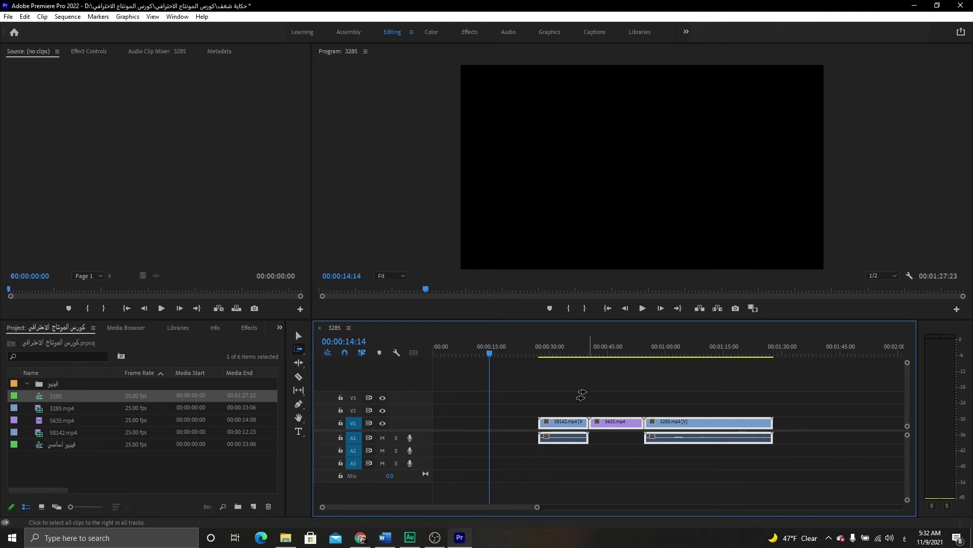
{"action": "left_click", "coordinate": [299, 349]}
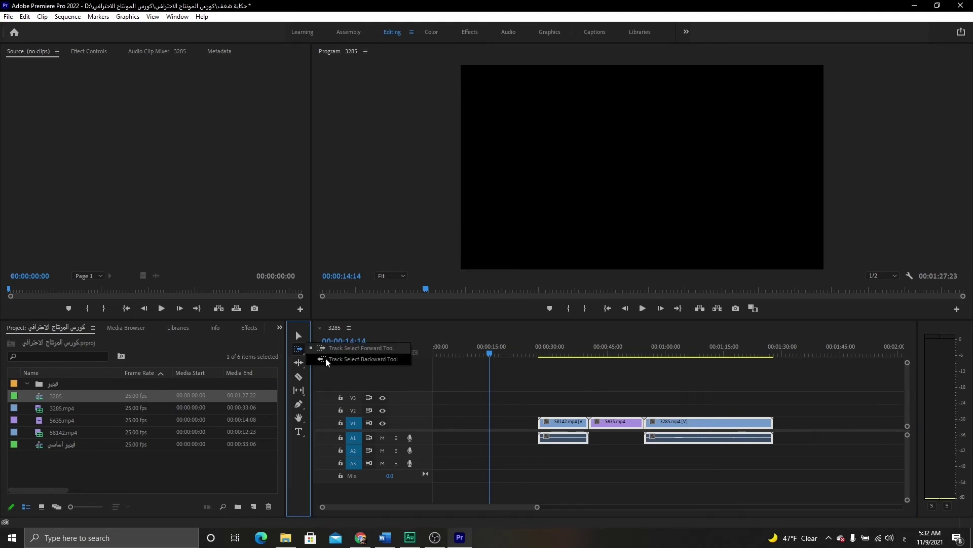
- With the Track Select Backward Tool, move 58142.mp4 and 5635.mp4 back to the sequence start
{"action": "left_click", "coordinate": [326, 358]}
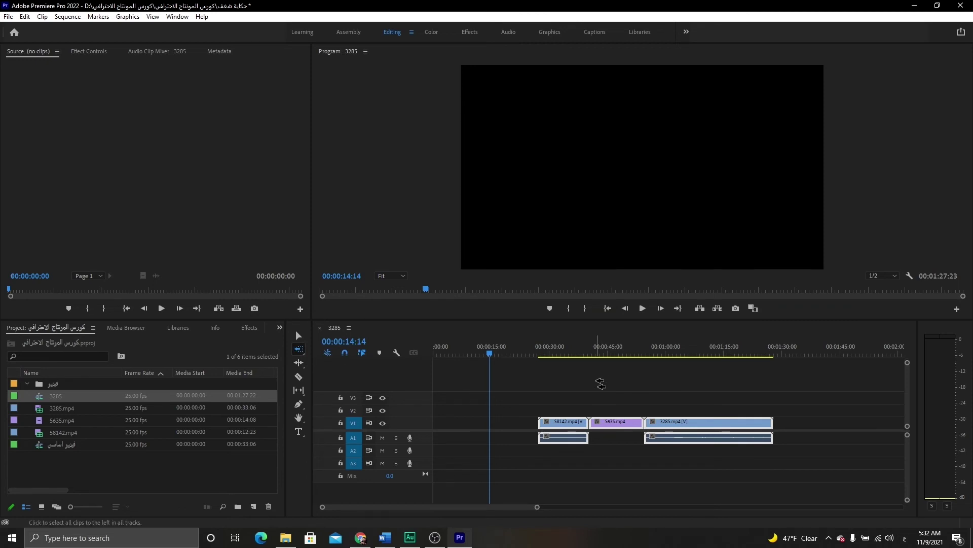
{"action": "left_click", "coordinate": [604, 396]}
{"action": "left_click_drag", "start_coordinate": [604, 397], "coordinate": [549, 402]}
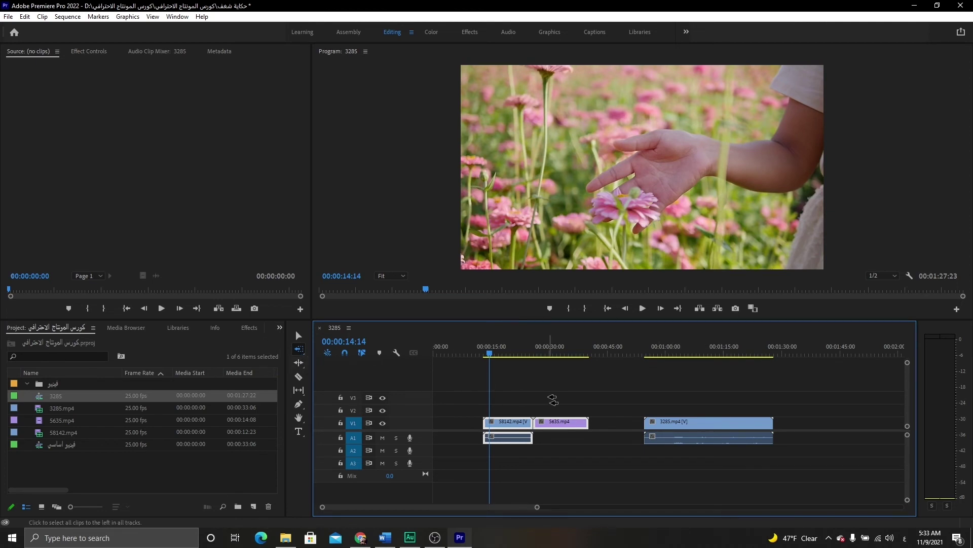
{"action": "left_click_drag", "start_coordinate": [553, 401], "coordinate": [508, 399]}
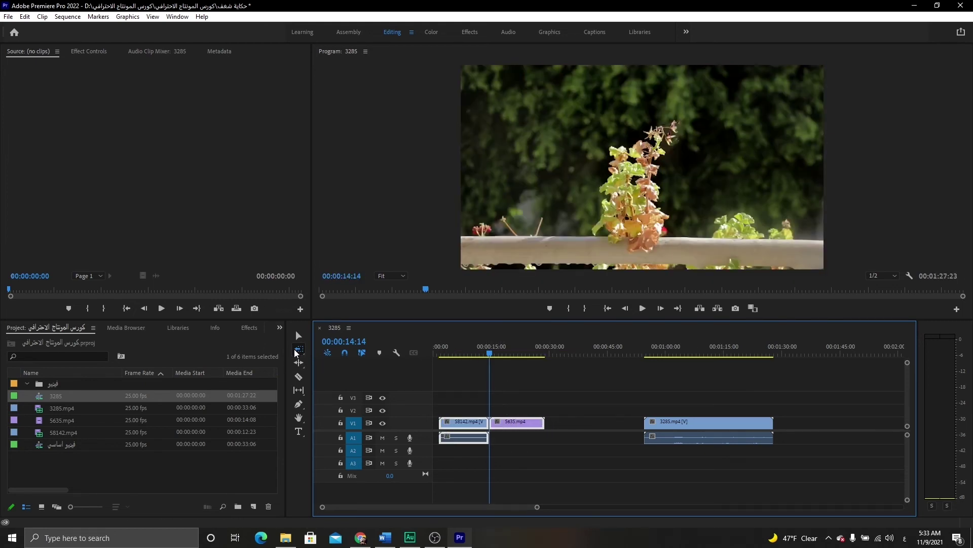
- With the Track Select Forward Tool, push 3285.mp4 much later in the sequence
{"action": "left_click", "coordinate": [295, 351]}
{"action": "left_click", "coordinate": [361, 348]}
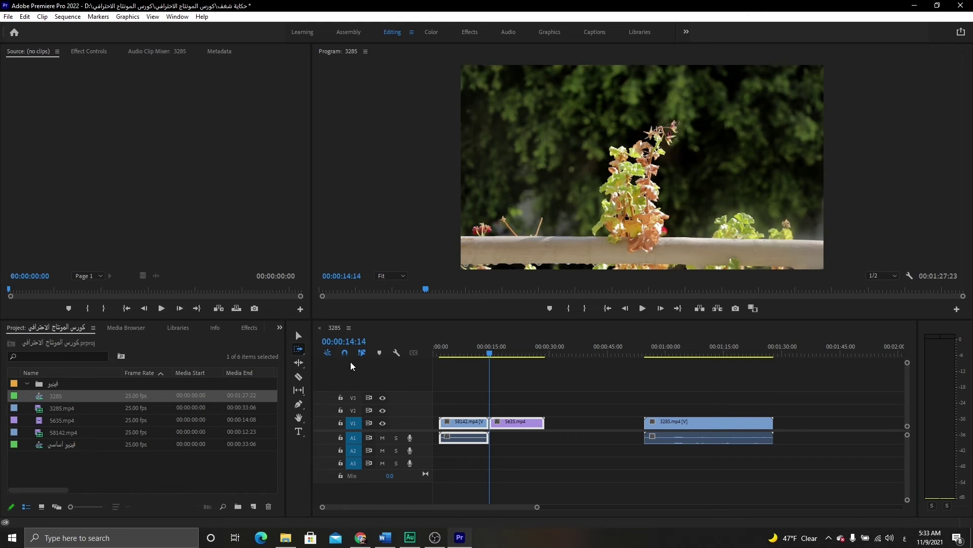
{"action": "left_click", "coordinate": [644, 398]}
{"action": "left_click_drag", "start_coordinate": [644, 398], "coordinate": [680, 396]}
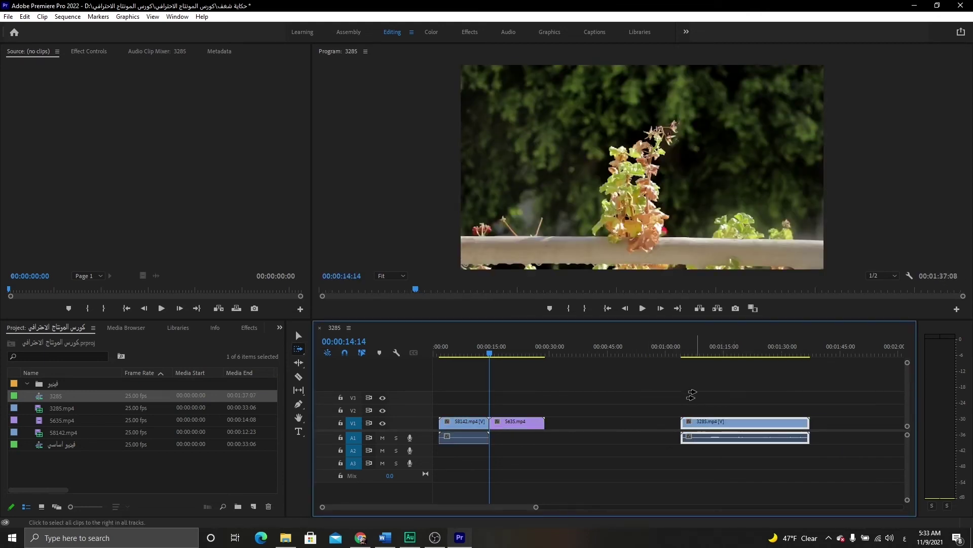
{"action": "left_click_drag", "start_coordinate": [691, 395], "coordinate": [731, 395]}
- Ripple-delete the empty gap on V1 so 3285.mp4 follows 5635.mp4
{"action": "left_click", "coordinate": [299, 336]}
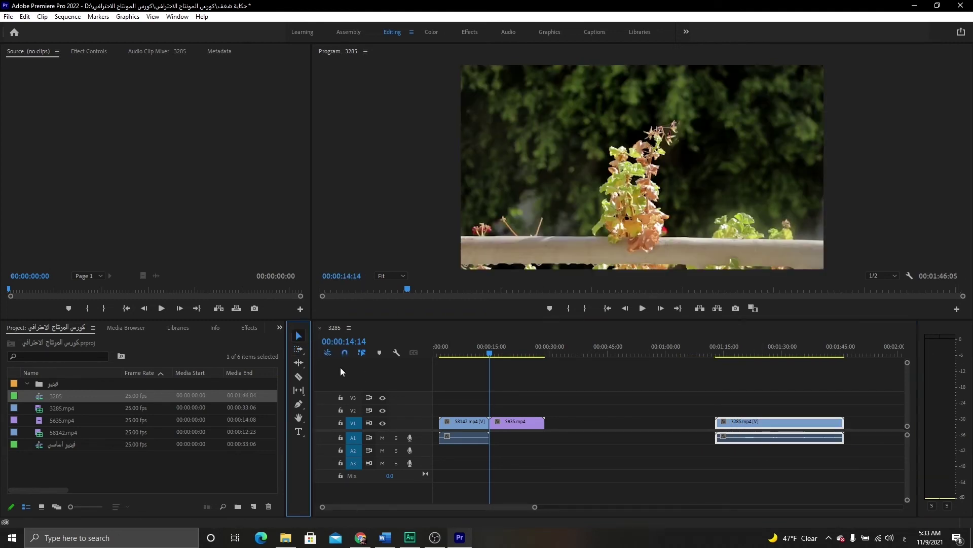
{"action": "left_click", "coordinate": [607, 425]}
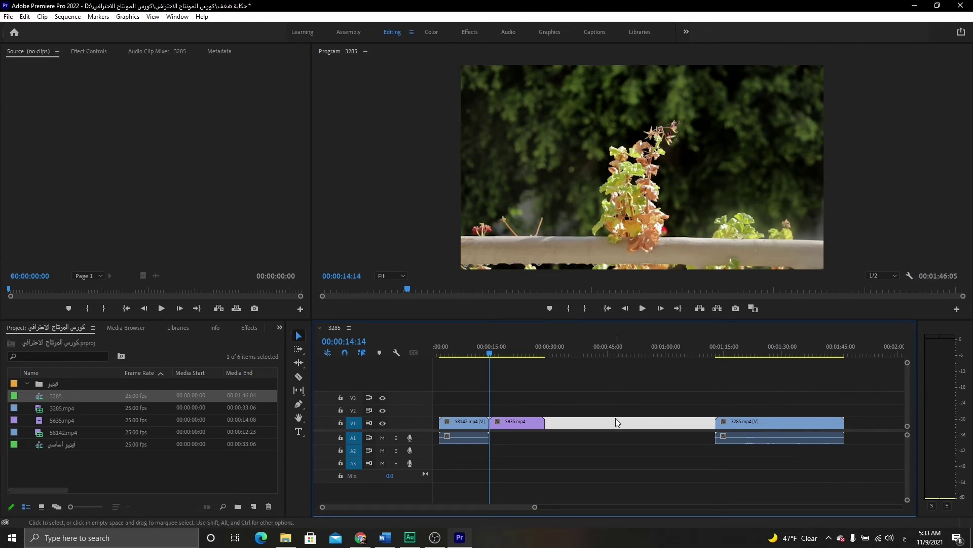
{"action": "key", "text": "Delete"}
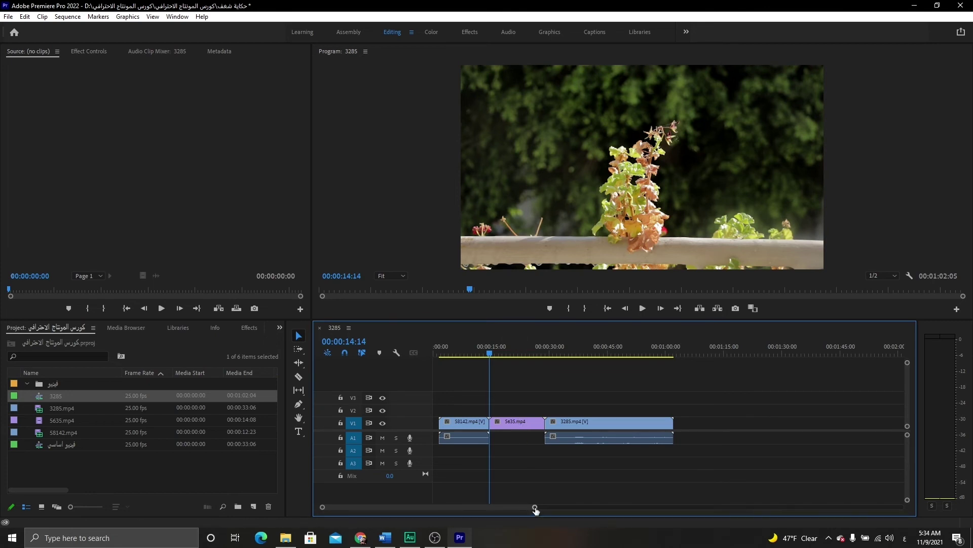
- Zoom the timeline and start dragging 3285.mp4 about 17 frames later on V1
{"action": "left_click_drag", "start_coordinate": [535, 508], "coordinate": [835, 494]}
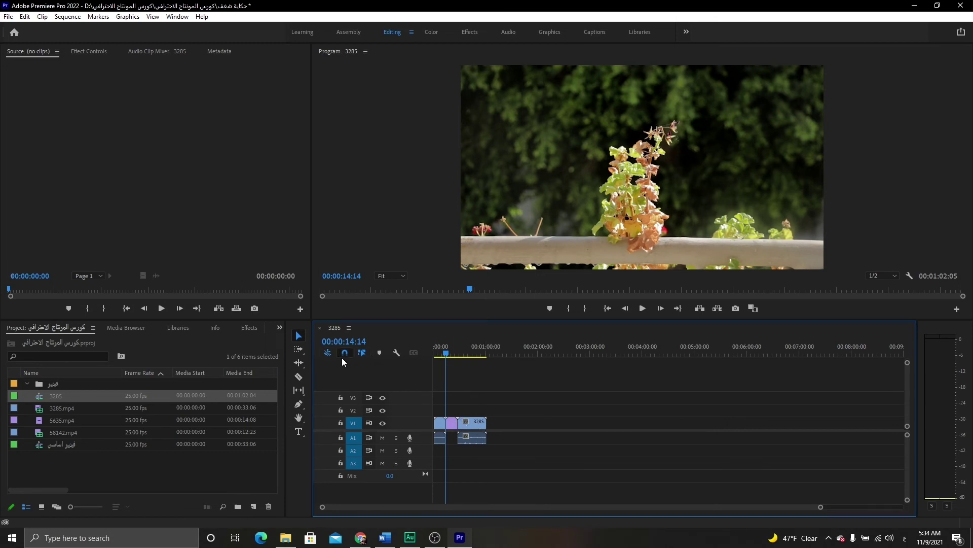
{"action": "left_click_drag", "start_coordinate": [475, 422], "coordinate": [477, 424]}
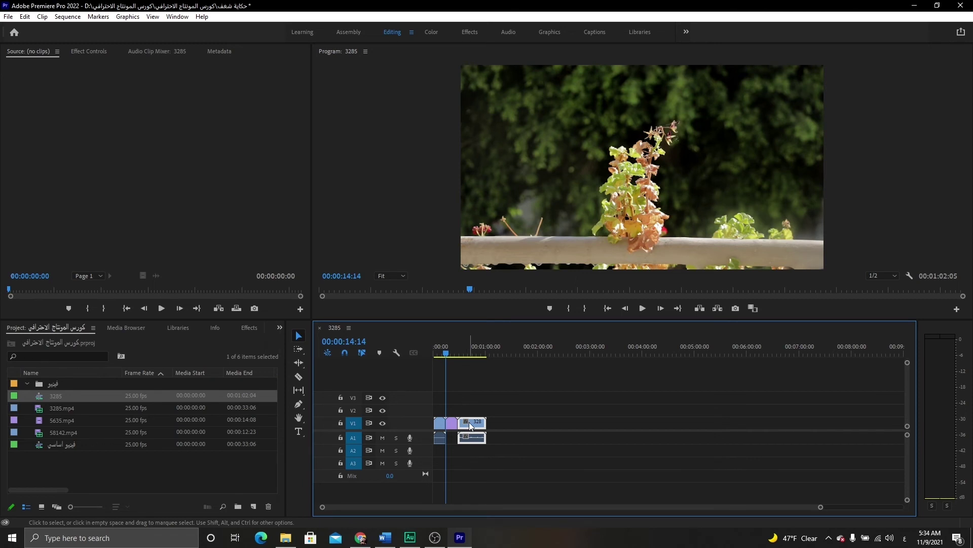
{"action": "left_click_drag", "start_coordinate": [473, 423], "coordinate": [473, 423]}
{"action": "left_click_drag", "start_coordinate": [821, 507], "coordinate": [568, 510]}
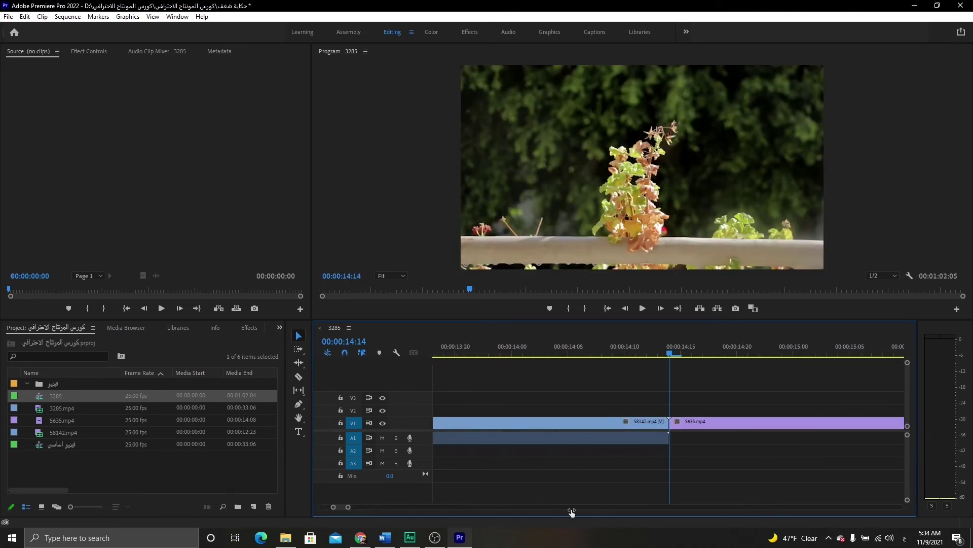
{"action": "left_click_drag", "start_coordinate": [724, 424], "coordinate": [737, 429]}
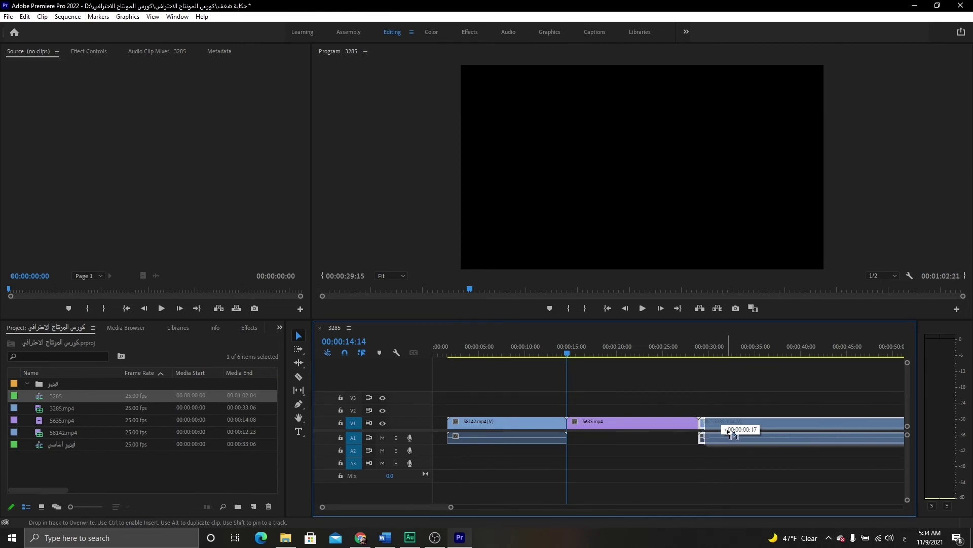
- Turn snapping off to nudge 3285.mp4 freely along V1, then turn snapping back on
{"action": "left_click_drag", "start_coordinate": [737, 429], "coordinate": [730, 431]}
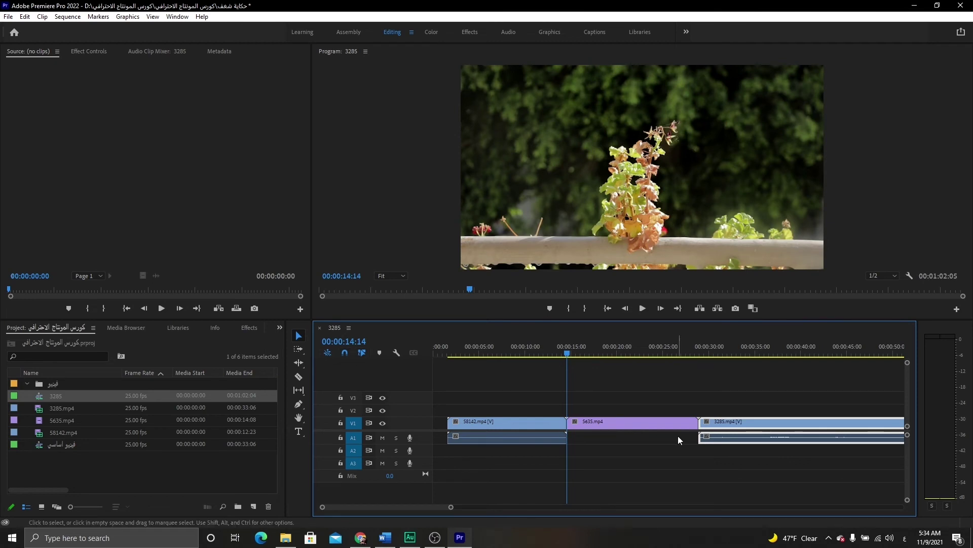
{"action": "left_click", "coordinate": [345, 353]}
{"action": "mouse_move", "coordinate": [716, 422]}
{"action": "left_mouse_down"}
{"action": "mouse_move", "coordinate": [667, 422]}
{"action": "mouse_move", "coordinate": [730, 435]}
{"action": "mouse_move", "coordinate": [681, 420]}
{"action": "mouse_move", "coordinate": [721, 426]}
{"action": "left_mouse_up"}
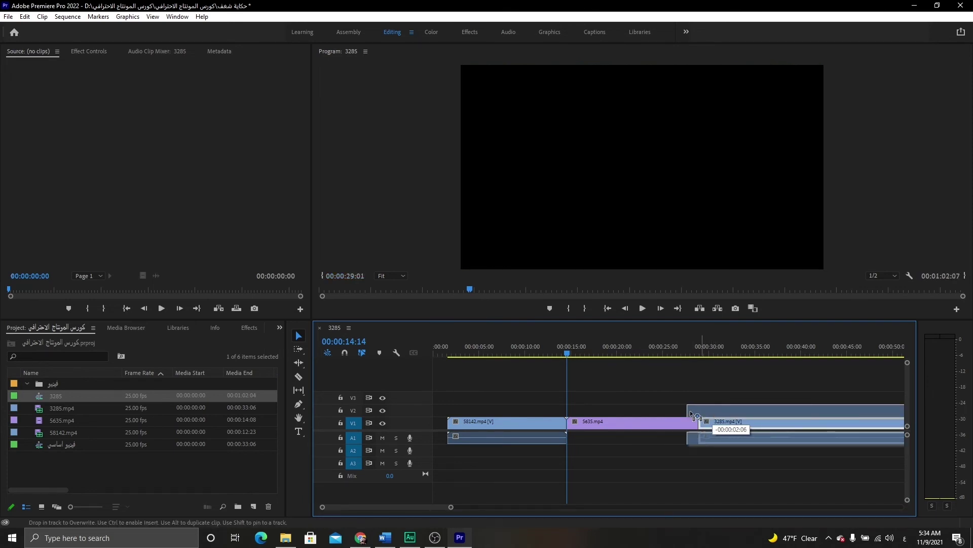
{"action": "left_click_drag", "start_coordinate": [722, 428], "coordinate": [720, 421]}
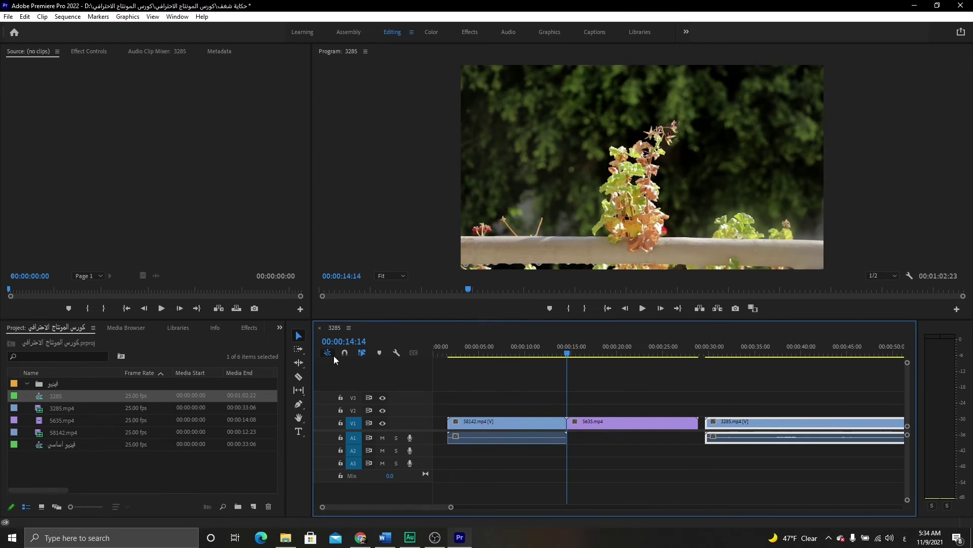
{"action": "left_click", "coordinate": [345, 353]}
- Snap 3285.mp4 against the end of 5635.mp4 so the three clips play back-to-back
{"action": "mouse_move", "coordinate": [722, 424]}
{"action": "left_mouse_down"}
{"action": "mouse_move", "coordinate": [715, 410]}
{"action": "mouse_move", "coordinate": [690, 409]}
{"action": "mouse_move", "coordinate": [700, 411]}
{"action": "left_mouse_up"}
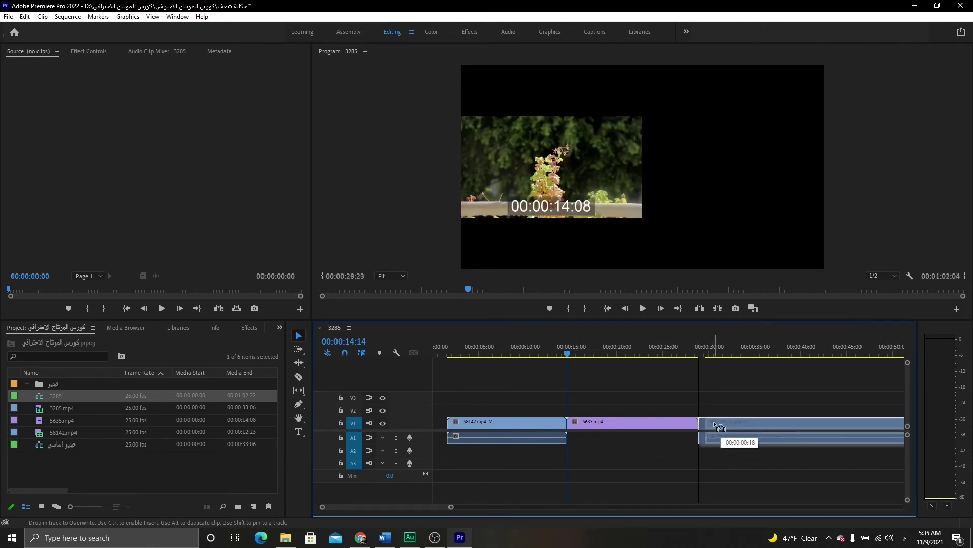
{"action": "key", "text": "backslash"}
{"action": "key", "text": "equal"}
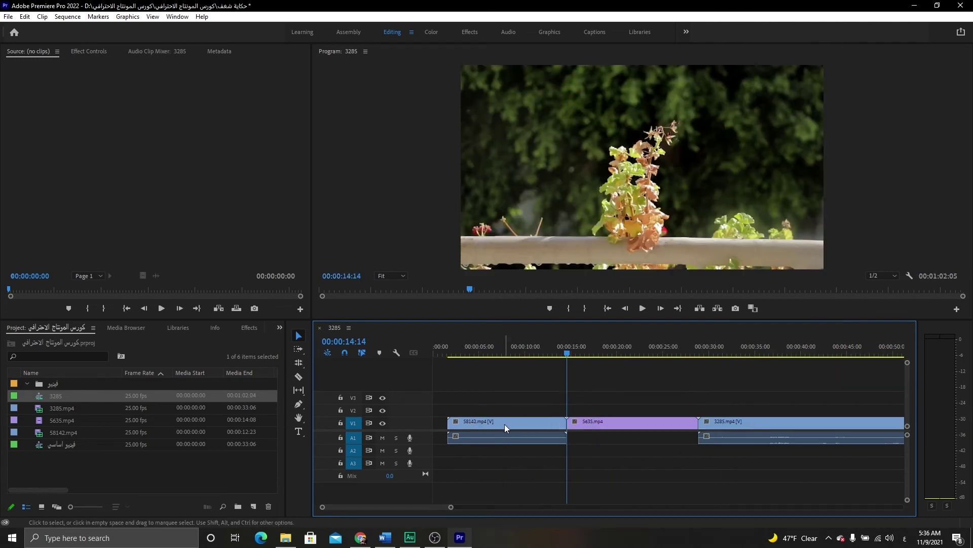
{"action": "key", "text": "minus"}
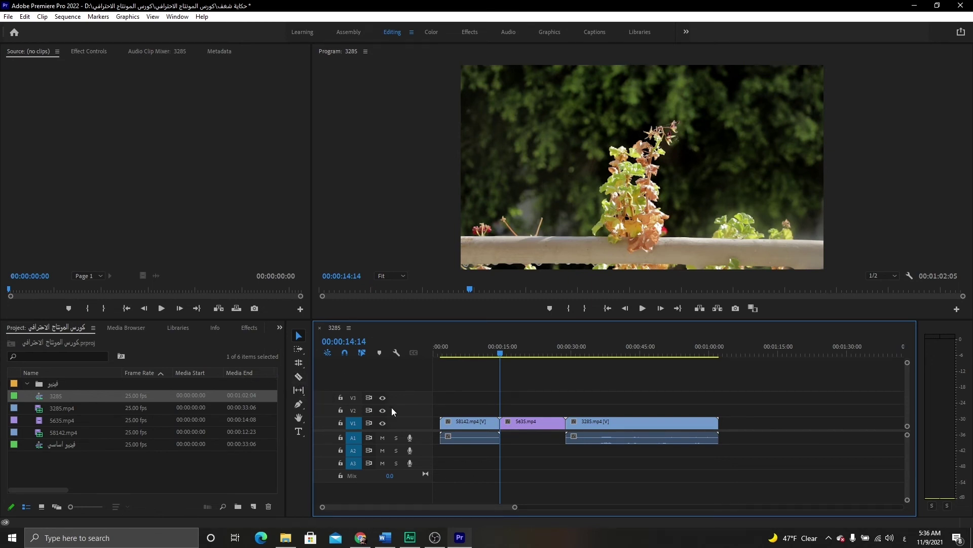
{"action": "left_click", "coordinate": [299, 377]}
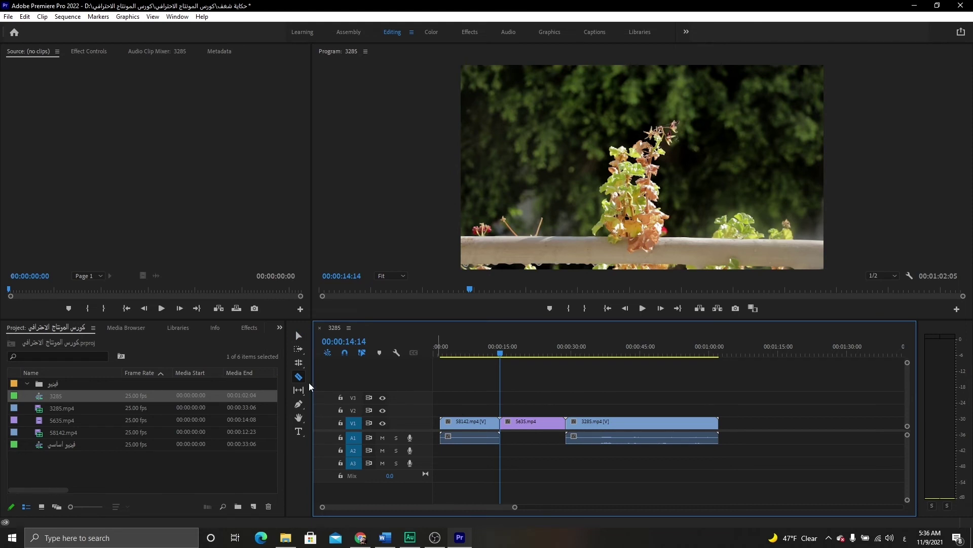
{"action": "left_click", "coordinate": [533, 423]}
{"action": "left_click", "coordinate": [550, 424]}
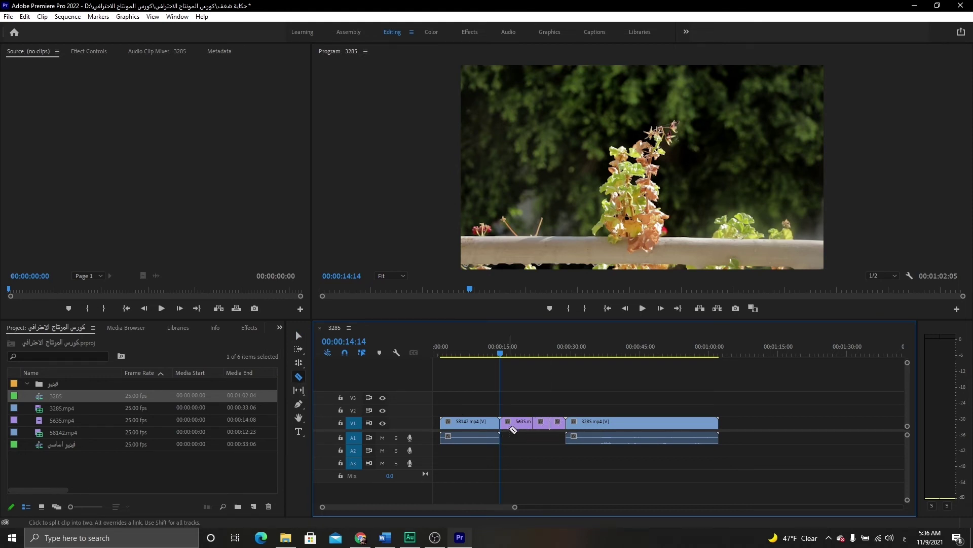
{"action": "left_click", "coordinate": [517, 424]}
{"action": "left_click", "coordinate": [610, 424]}
{"action": "left_click", "coordinate": [655, 424]}
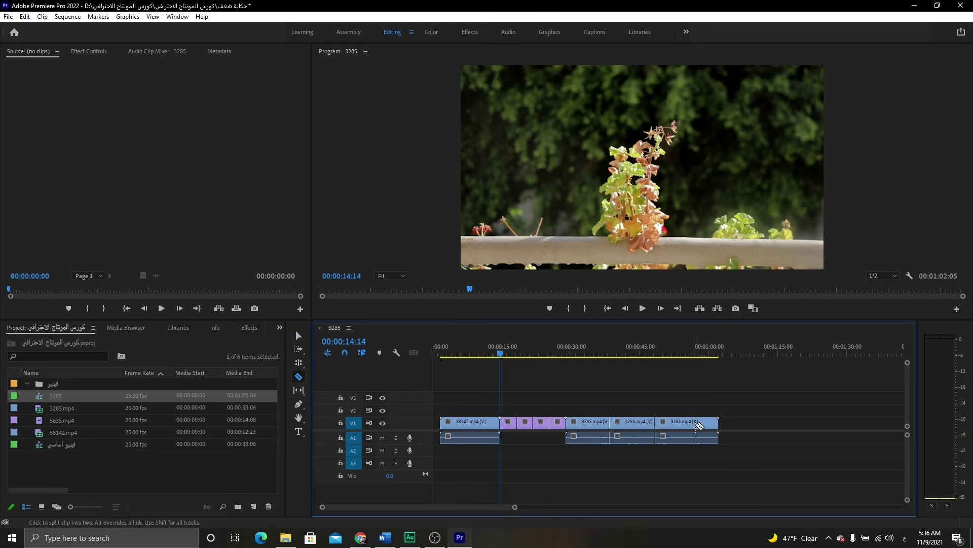
{"action": "left_click", "coordinate": [695, 424]}
{"action": "key", "text": "v"}
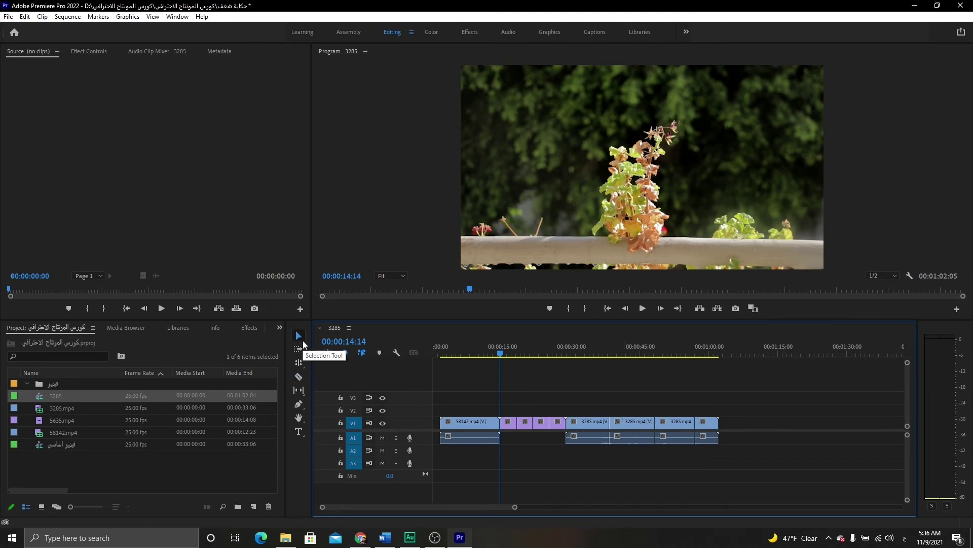
{"action": "left_click", "coordinate": [634, 422]}
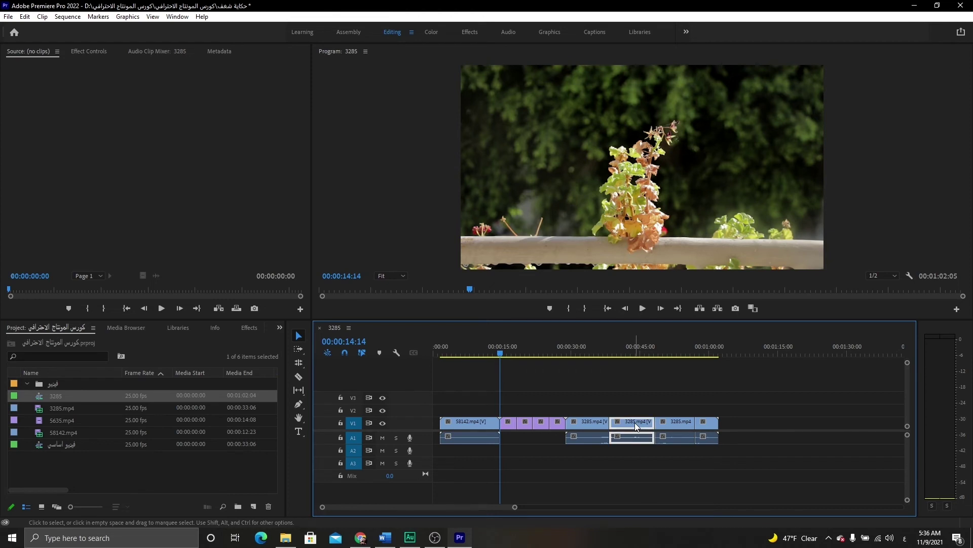
{"action": "key", "text": "Delete"}
{"action": "left_click", "coordinate": [625, 422]}
{"action": "key", "text": "Delete"}
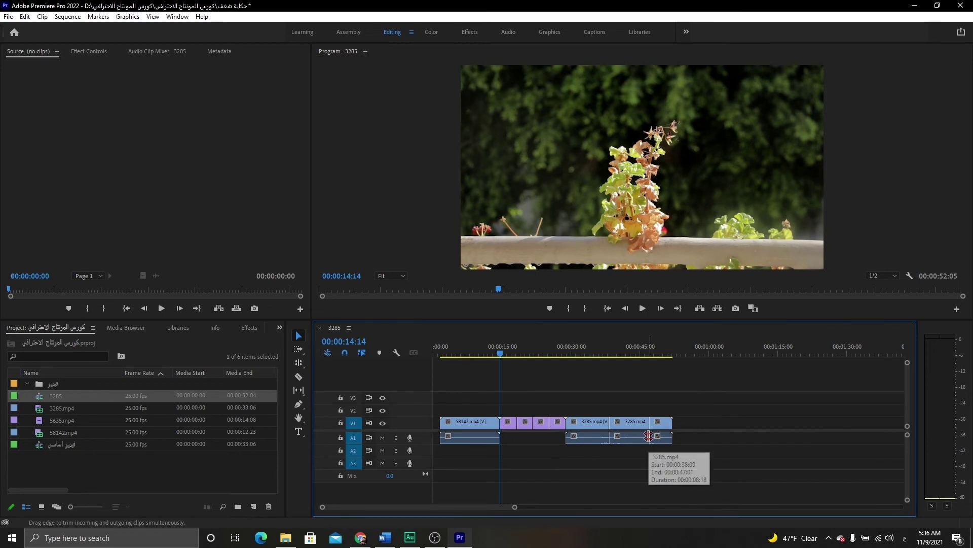
{"action": "key", "text": "ctrl+z"}
{"action": "key", "text": "ctrl+z"}
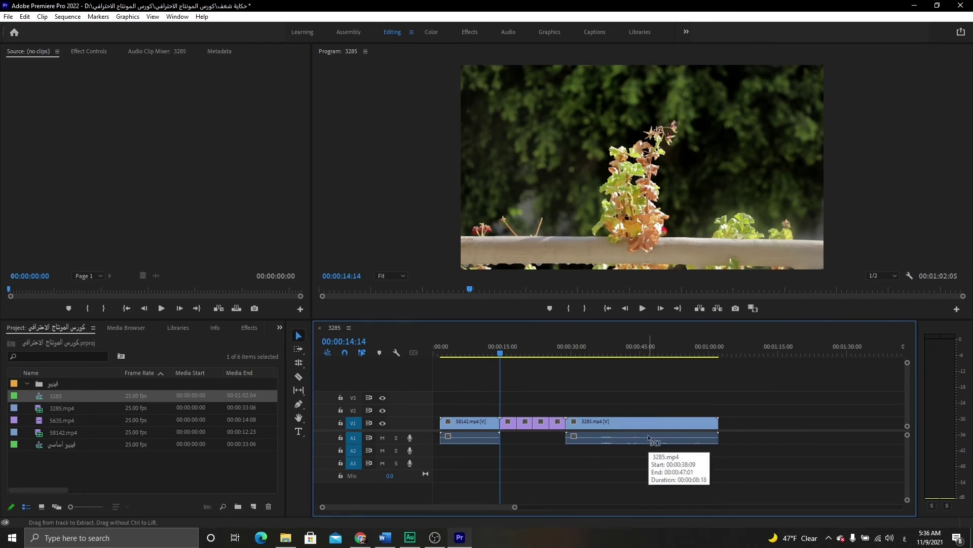
{"action": "key", "text": "ctrl+z"}
{"action": "key", "text": "ctrl+z"}
{"action": "key", "text": "ctrl+z"}
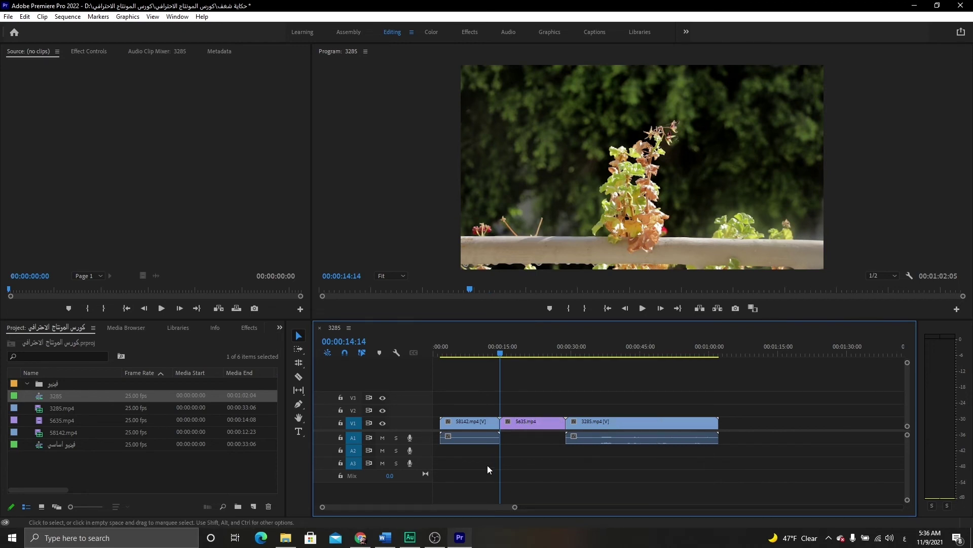
- Cut the three V1 clips at 00:00:07:21, 00:00:21:20 and 00:00:41:03, then undo the cuts
{"action": "left_click", "coordinate": [470, 355]}
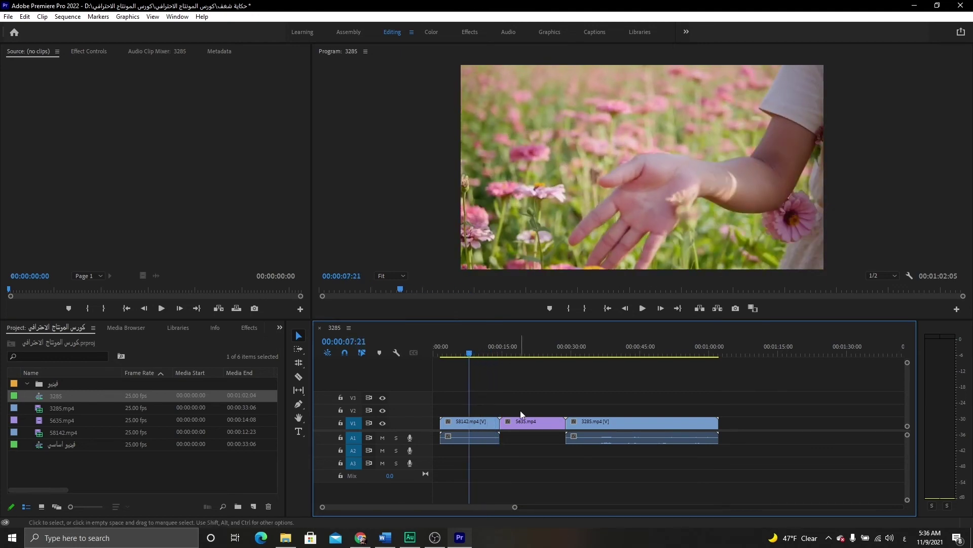
{"action": "key", "text": "ctrl+k"}
{"action": "left_click", "coordinate": [534, 351]}
{"action": "key", "text": "ctrl+k"}
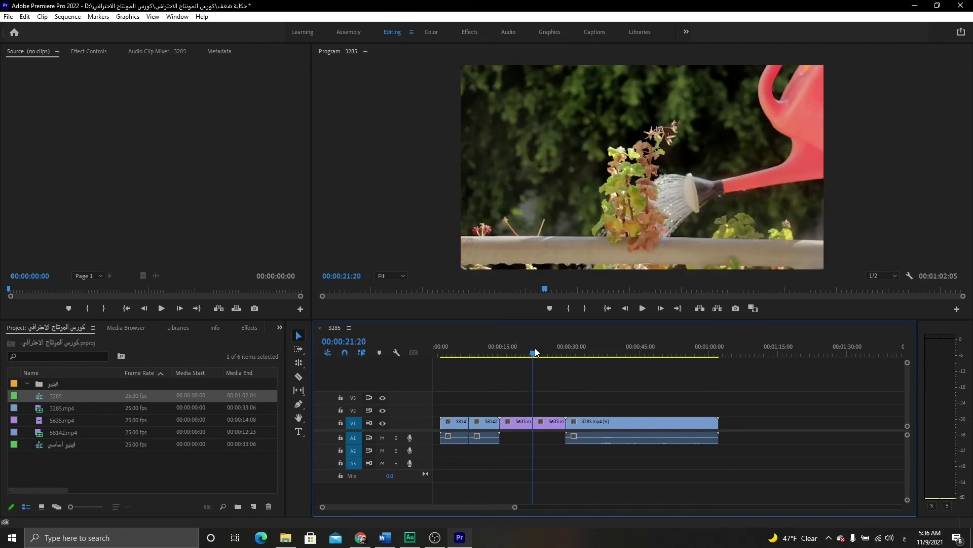
{"action": "left_click", "coordinate": [624, 351]}
{"action": "key", "text": "ctrl+k"}
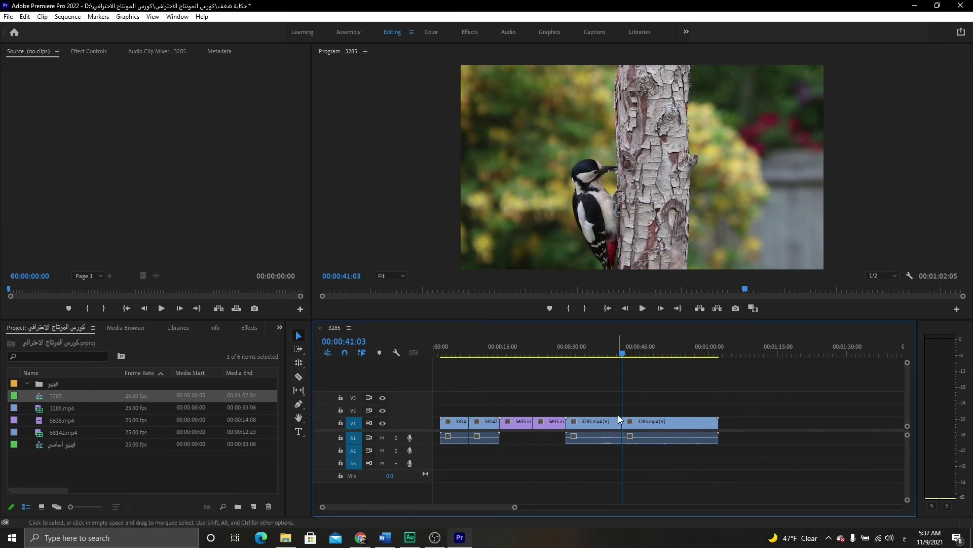
{"action": "key", "text": "ctrl+z"}
{"action": "key", "text": "ctrl+z"}
{"action": "key", "text": "ctrl+z"}
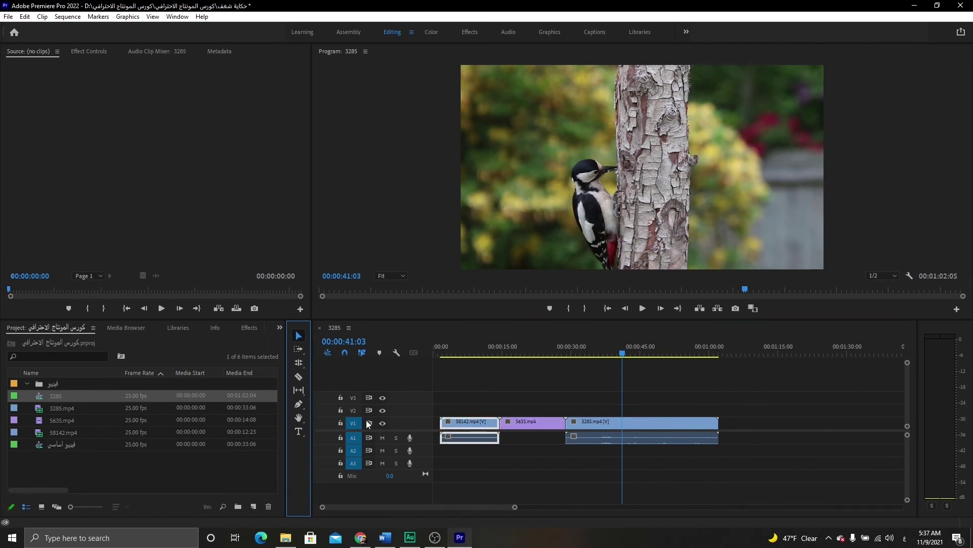
- Draw a grey freeform polygon over the woodpecker's tree trunk with the Pen tool
{"action": "left_click", "coordinate": [303, 408]}
{"action": "left_click", "coordinate": [303, 410]}
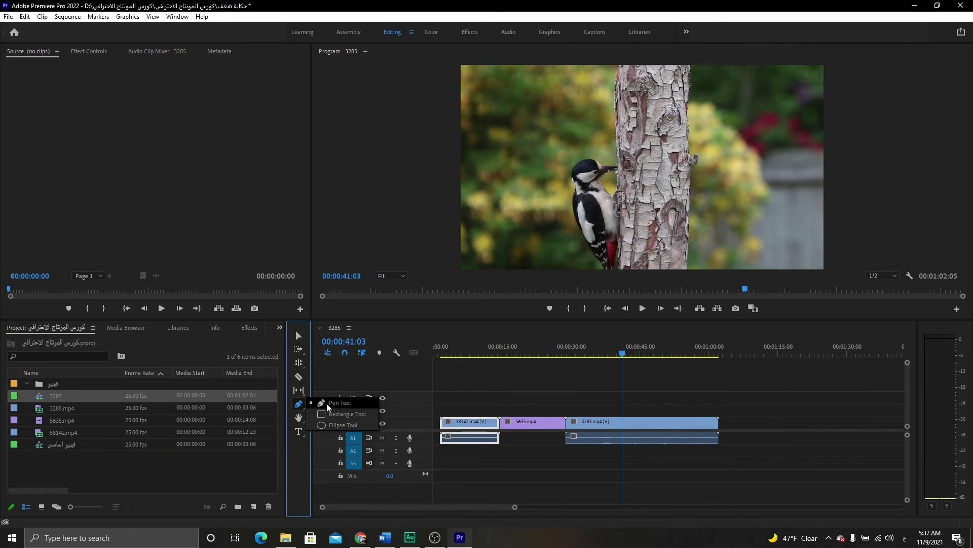
{"action": "left_click", "coordinate": [335, 404]}
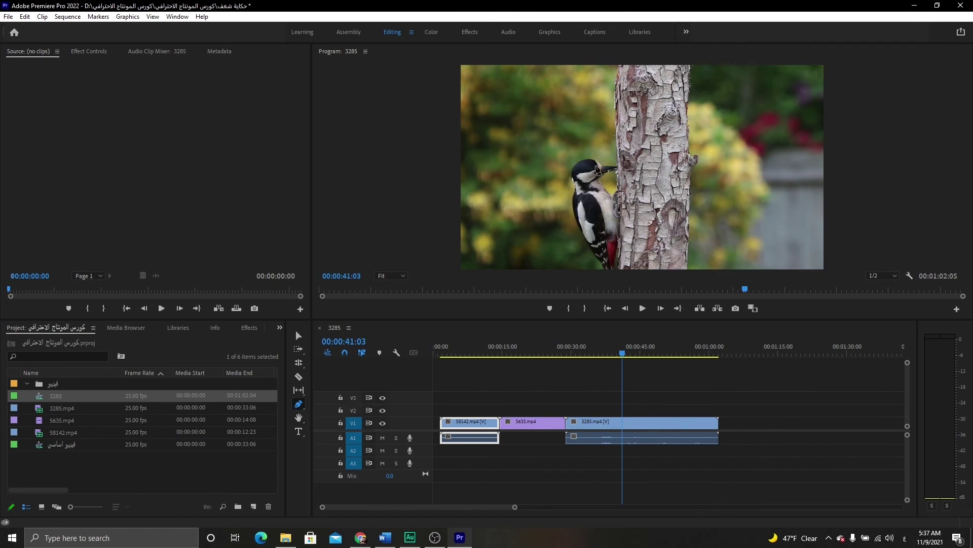
{"action": "left_click", "coordinate": [562, 206]}
{"action": "left_click", "coordinate": [568, 138]}
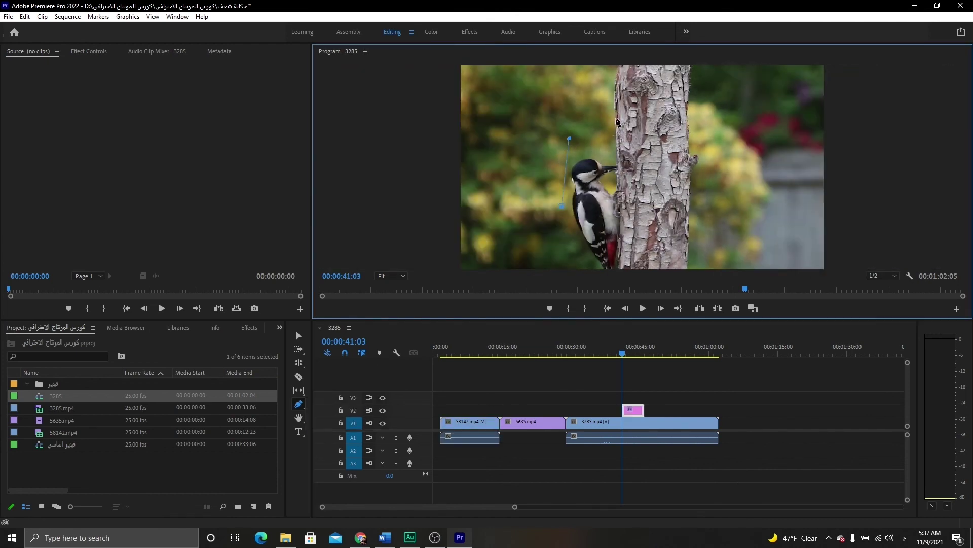
{"action": "left_click", "coordinate": [618, 117]}
{"action": "left_click_drag", "start_coordinate": [686, 124], "coordinate": [708, 169]}
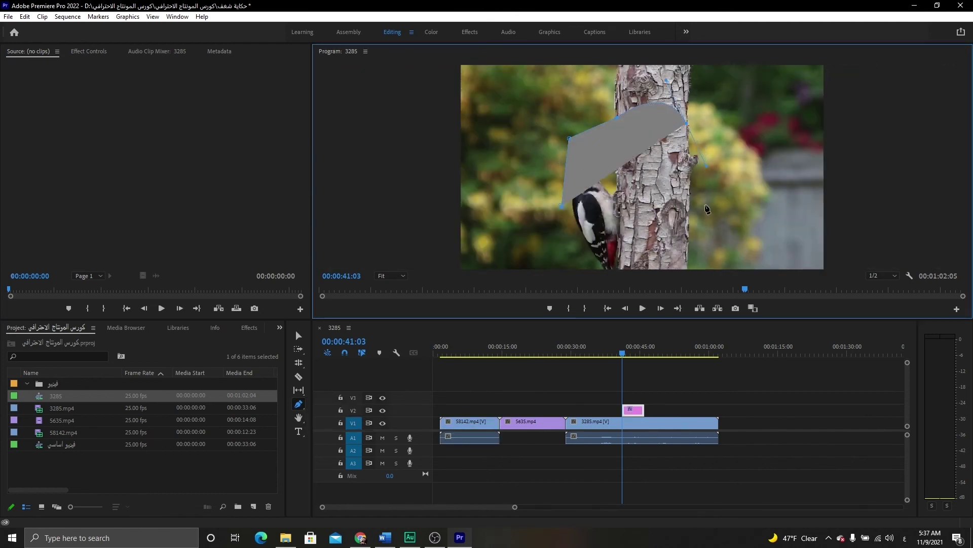
{"action": "left_click_drag", "start_coordinate": [706, 205], "coordinate": [664, 240]}
{"action": "left_click_drag", "start_coordinate": [588, 247], "coordinate": [567, 242]}
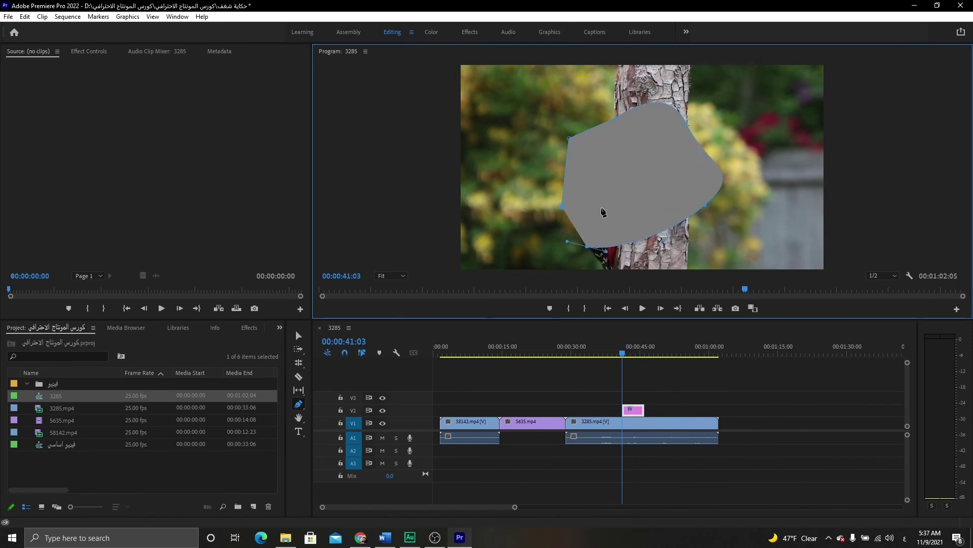
{"action": "left_click", "coordinate": [299, 335]}
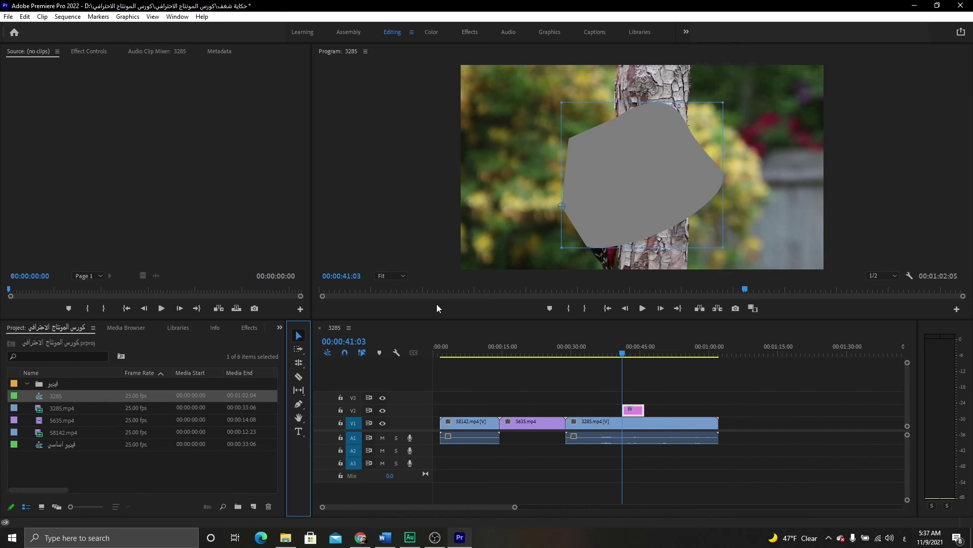
- Undo the last shape points and delete the pink title clip from V2
{"action": "key", "text": "ctrl+z"}
{"action": "key", "text": "ctrl+z"}
{"action": "key", "text": "ctrl+z"}
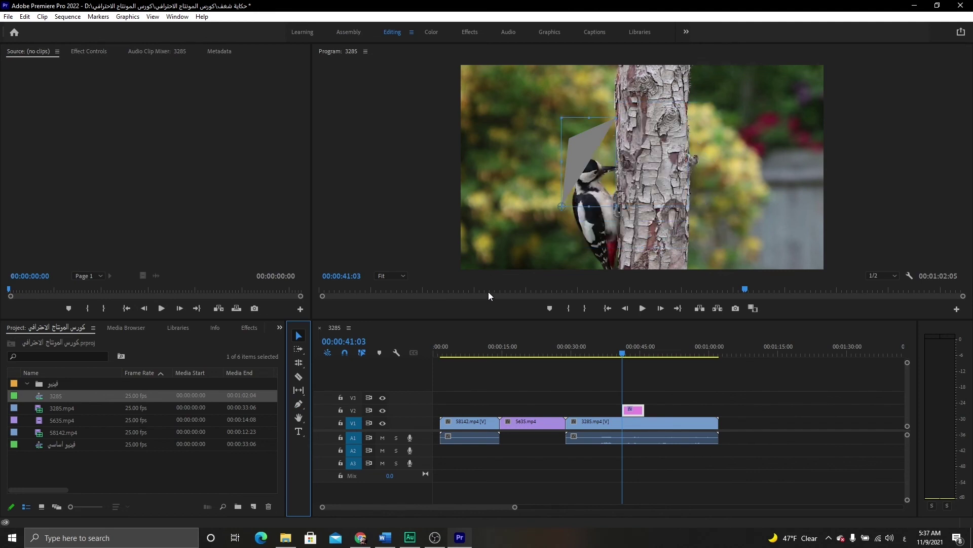
{"action": "key", "text": "ctrl+z"}
{"action": "key", "text": "ctrl+z"}
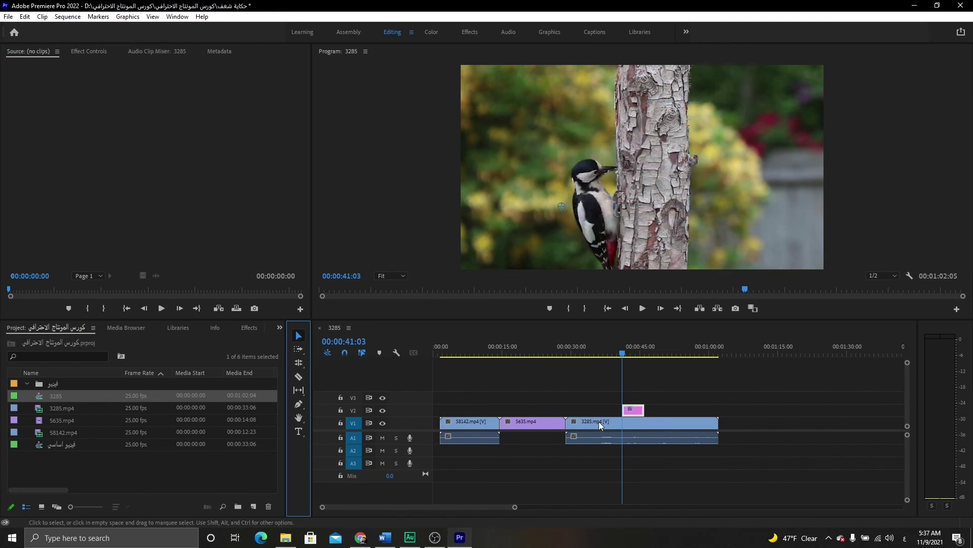
{"action": "left_click", "coordinate": [629, 410]}
{"action": "key", "text": "Delete"}
- Trace a freehand opacity mask around the woodpecker and trunk on 3285.mp4
{"action": "left_click", "coordinate": [628, 425]}
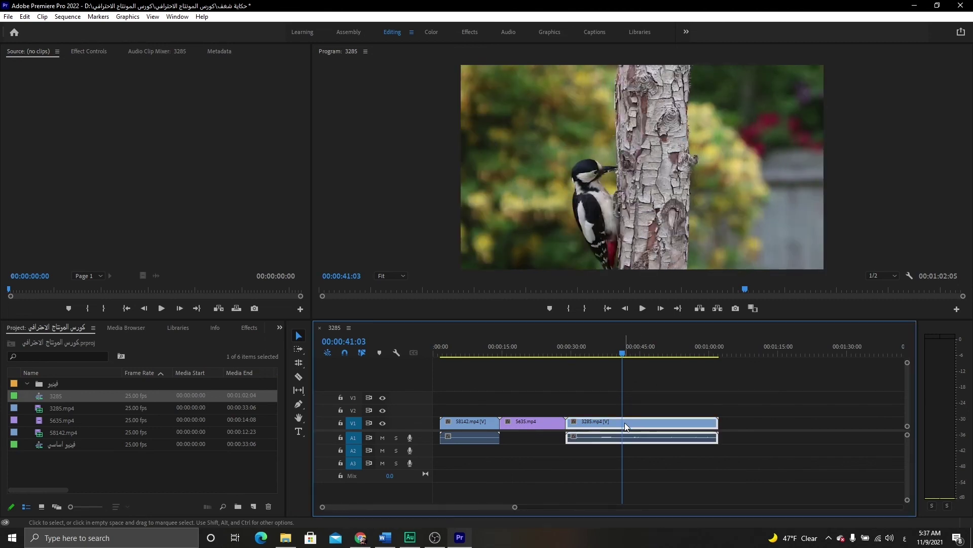
{"action": "left_click", "coordinate": [98, 52]}
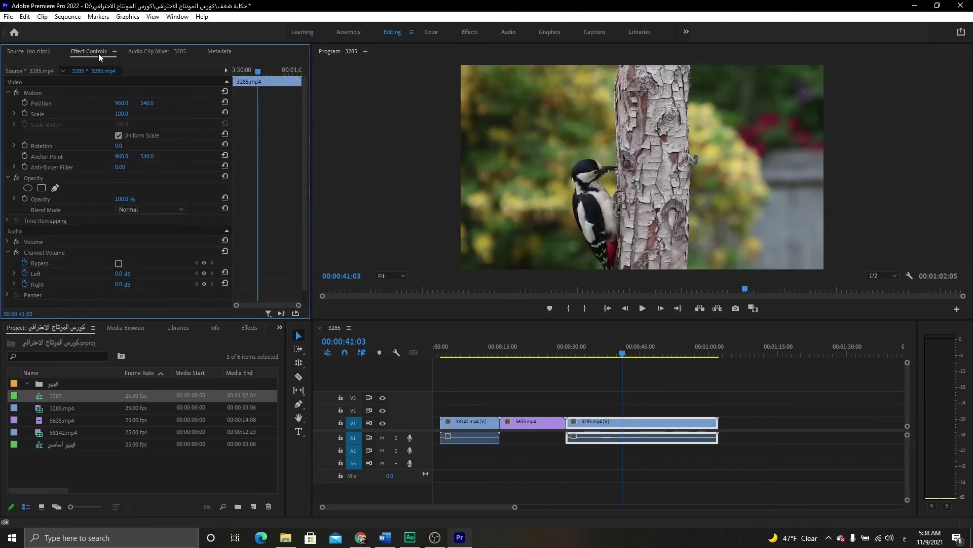
{"action": "left_click", "coordinate": [55, 188]}
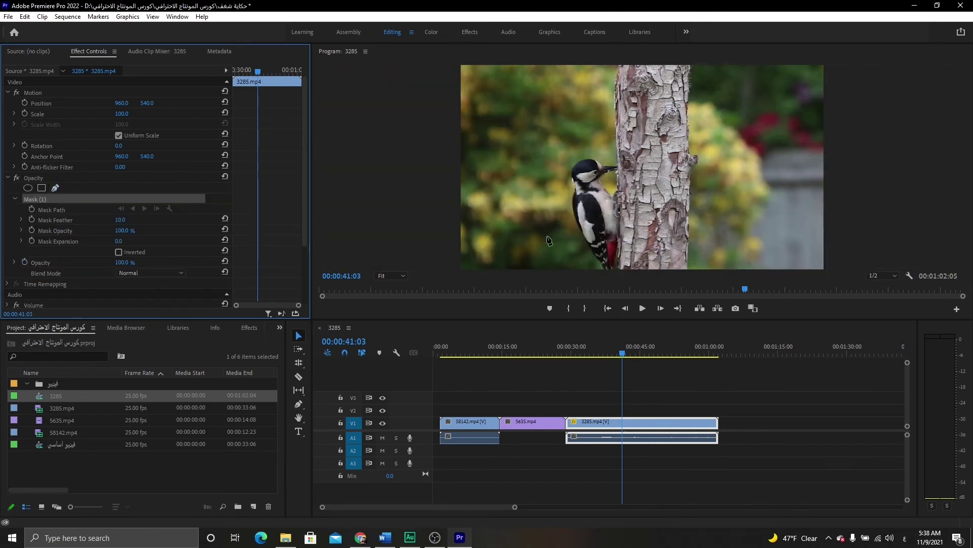
{"action": "left_click", "coordinate": [590, 261]}
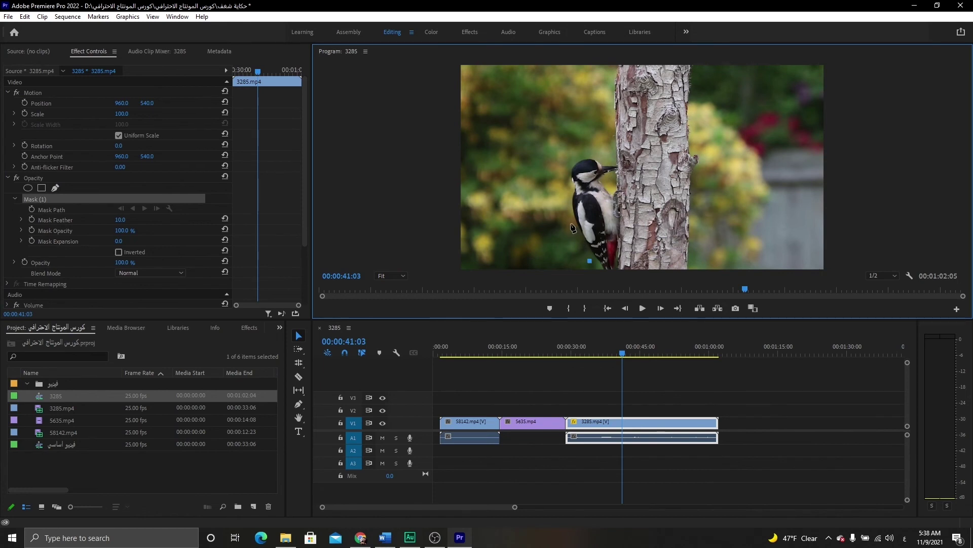
{"action": "left_click_drag", "start_coordinate": [566, 195], "coordinate": [564, 163]}
{"action": "left_click", "coordinate": [580, 149]}
{"action": "left_click", "coordinate": [611, 152]}
{"action": "left_click", "coordinate": [632, 171]}
{"action": "left_click", "coordinate": [614, 182]}
{"action": "left_click", "coordinate": [627, 217]}
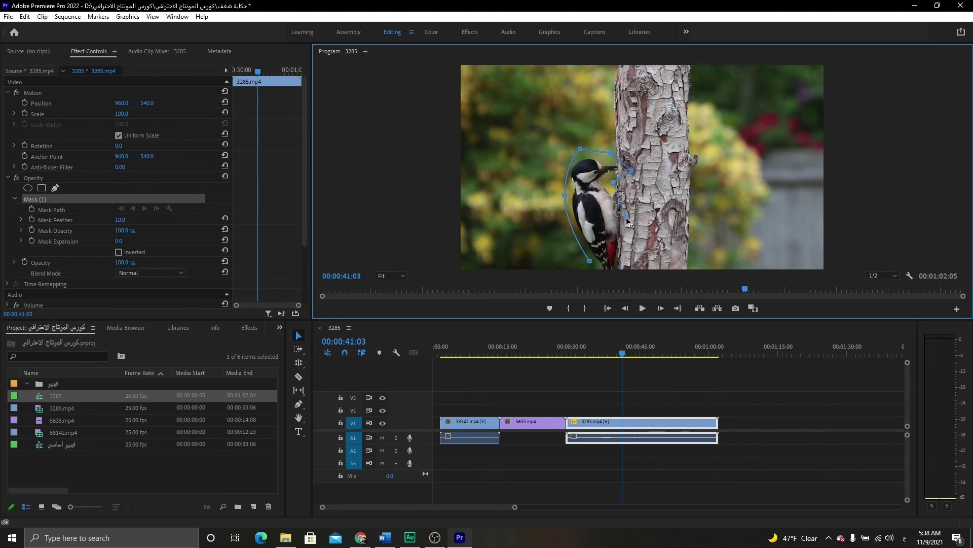
{"action": "left_click", "coordinate": [623, 263]}
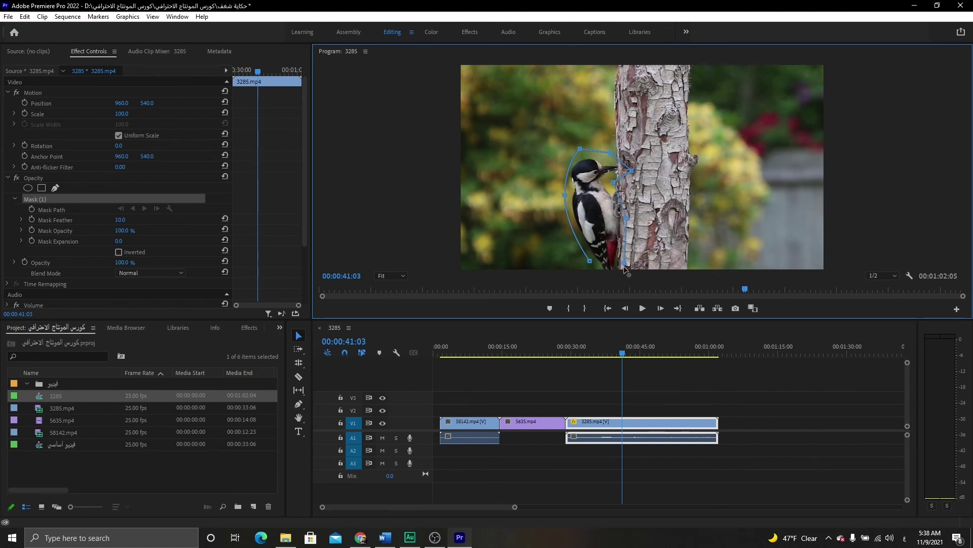
{"action": "left_click", "coordinate": [591, 261]}
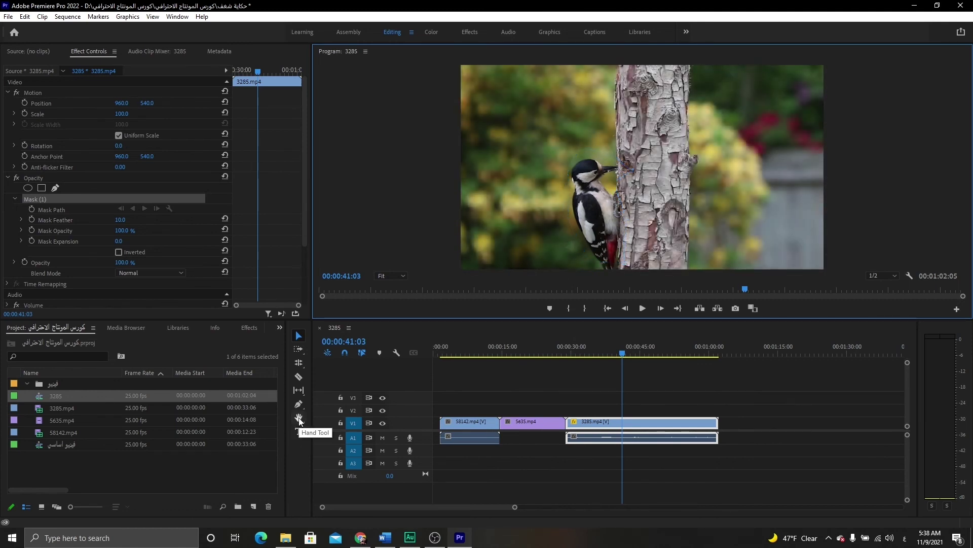
- Zoom the preview to 150% and delete Mask (1) from 3285.mp4
{"action": "left_click", "coordinate": [395, 274]}
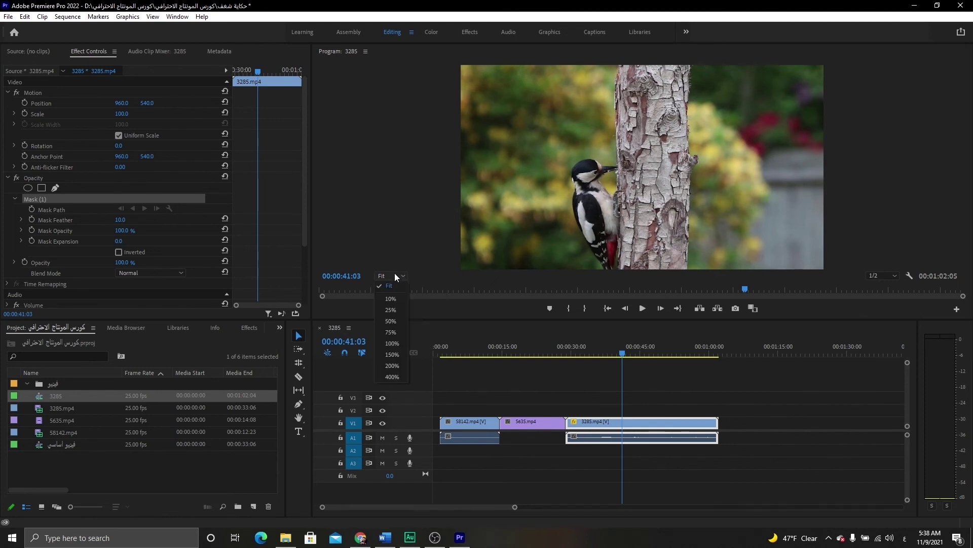
{"action": "left_click", "coordinate": [394, 354]}
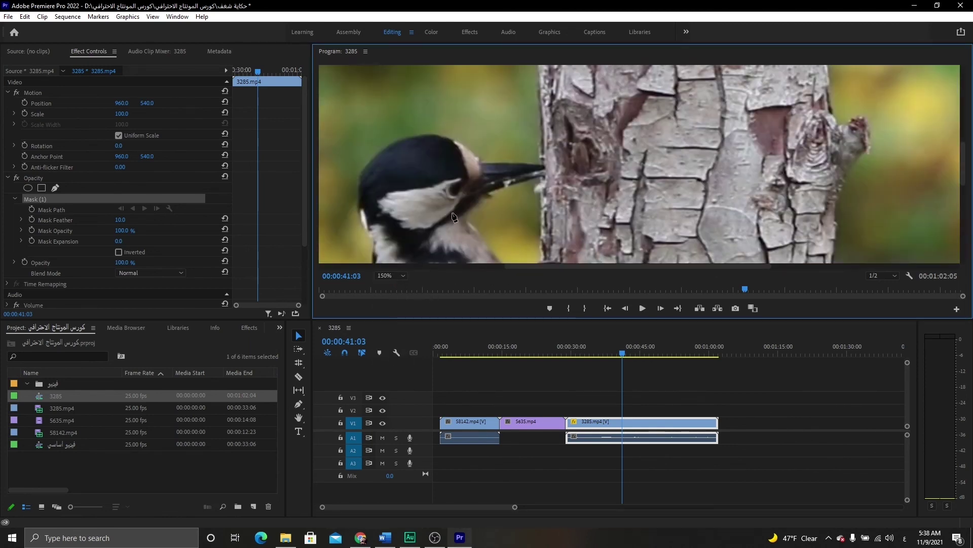
{"action": "key", "text": "Delete"}
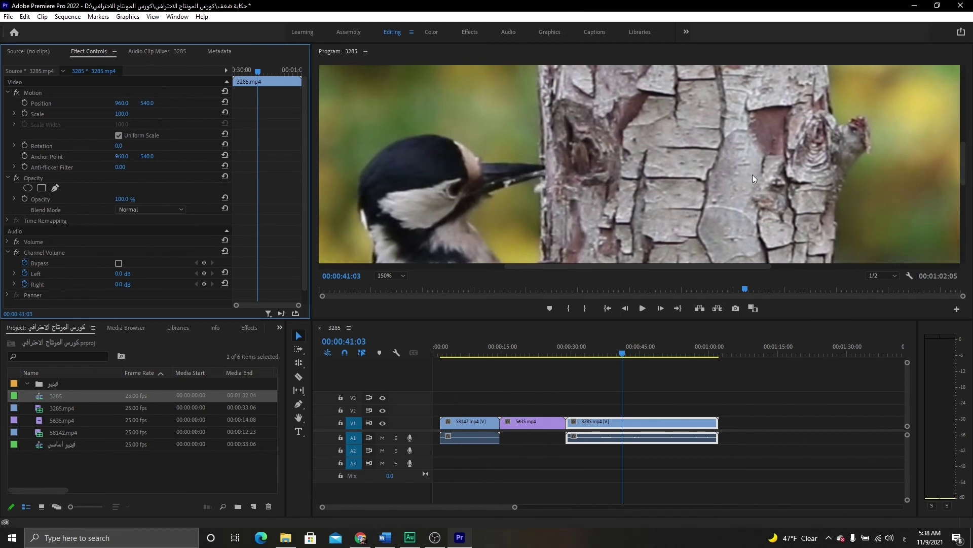
{"action": "mouse_move", "coordinate": [965, 168]}
{"action": "left_mouse_down"}
{"action": "mouse_move", "coordinate": [965, 117]}
{"action": "mouse_move", "coordinate": [966, 170]}
{"action": "left_mouse_up"}
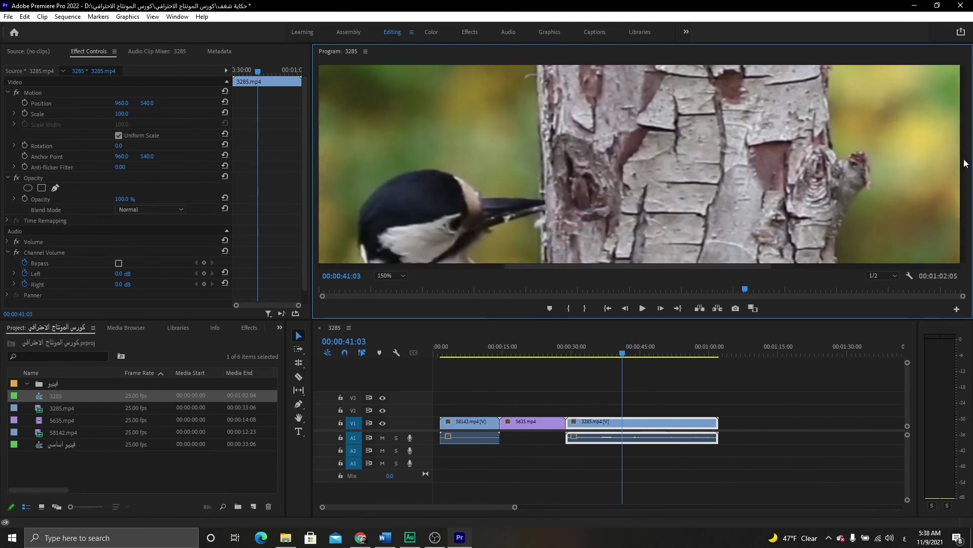
{"action": "mouse_move", "coordinate": [713, 265]}
{"action": "left_mouse_down"}
{"action": "mouse_move", "coordinate": [614, 265]}
{"action": "mouse_move", "coordinate": [662, 264]}
{"action": "left_mouse_up"}
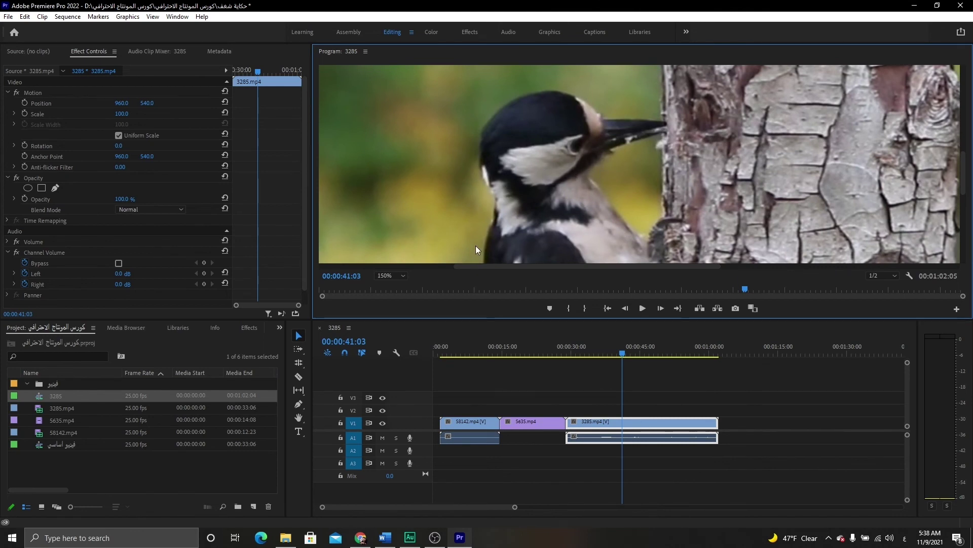
- Pan around the enlarged woodpecker frame with the Hand tool, then set the preview zoom to Fit
{"action": "left_click", "coordinate": [299, 420]}
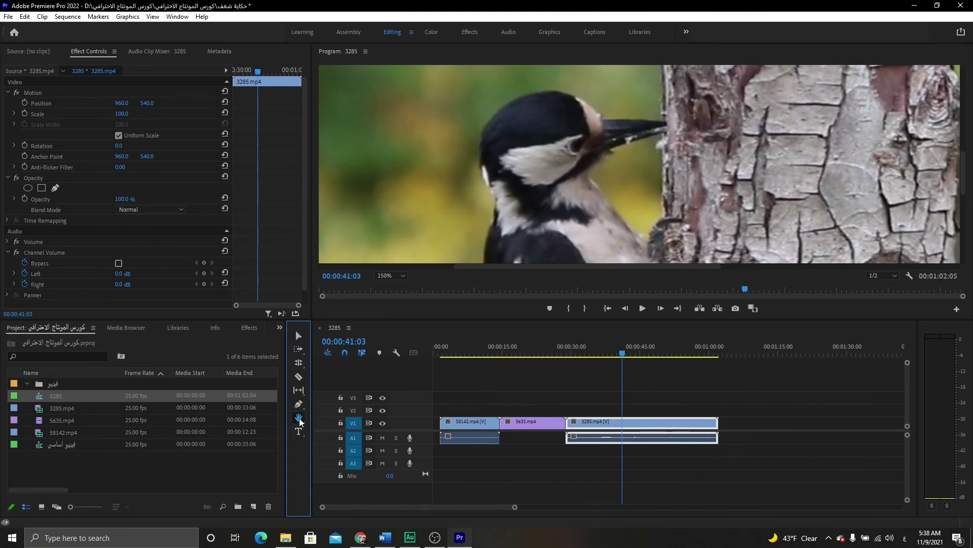
{"action": "mouse_move", "coordinate": [645, 203]}
{"action": "left_mouse_down"}
{"action": "mouse_move", "coordinate": [608, 182]}
{"action": "mouse_move", "coordinate": [688, 181]}
{"action": "mouse_move", "coordinate": [626, 162]}
{"action": "mouse_move", "coordinate": [586, 188]}
{"action": "left_mouse_up"}
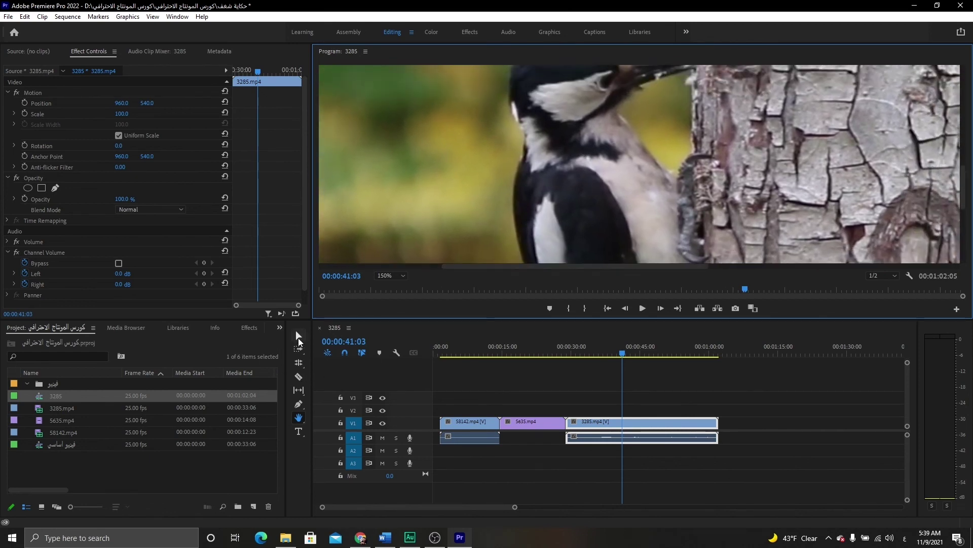
{"action": "left_click", "coordinate": [298, 336]}
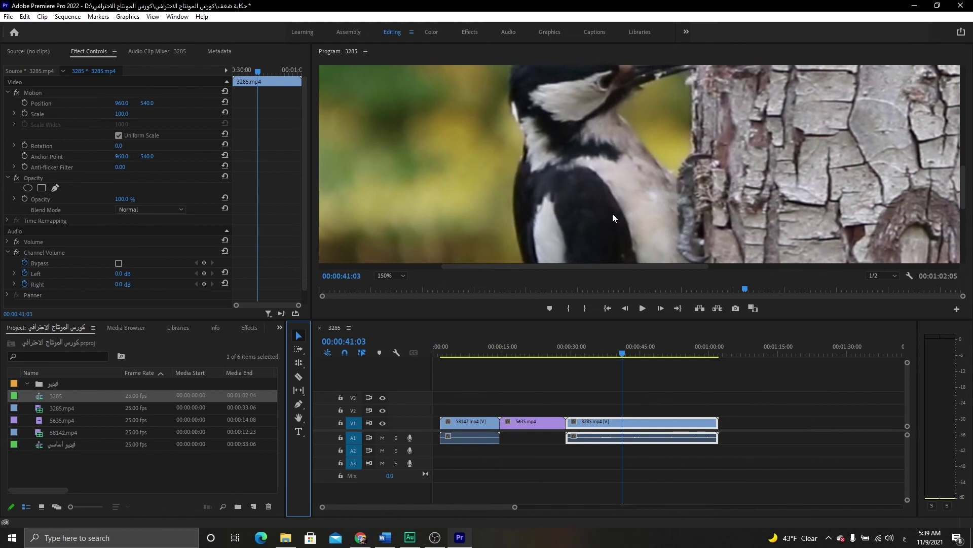
{"action": "key", "text": "h"}
{"action": "left_click_drag", "start_coordinate": [630, 215], "coordinate": [560, 173]}
{"action": "scroll", "coordinate": [619, 183], "scroll_direction": "down", "scroll_amount": 5}
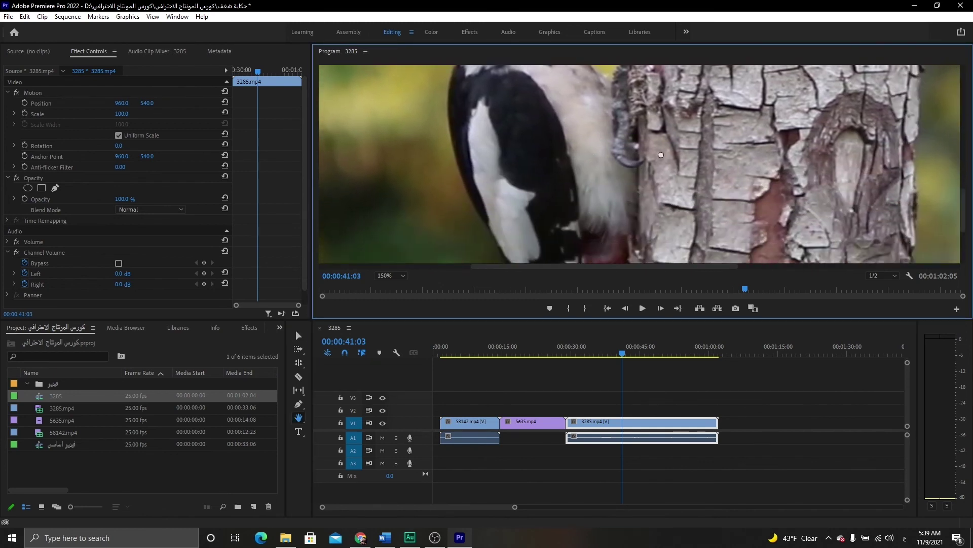
{"action": "scroll", "coordinate": [677, 193], "scroll_direction": "down", "scroll_amount": 3}
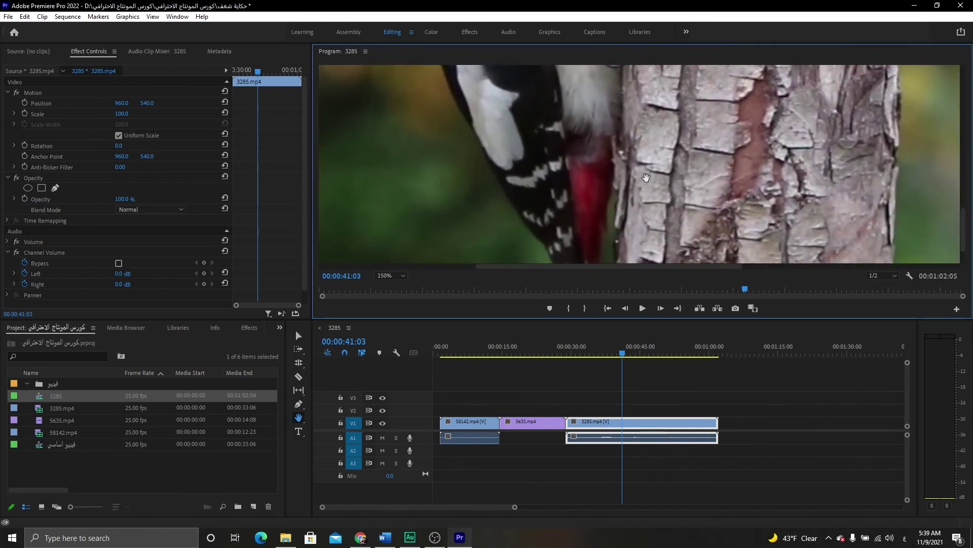
{"action": "left_click_drag", "start_coordinate": [677, 193], "coordinate": [590, 222]}
{"action": "scroll", "coordinate": [591, 222], "scroll_direction": "up", "scroll_amount": 5}
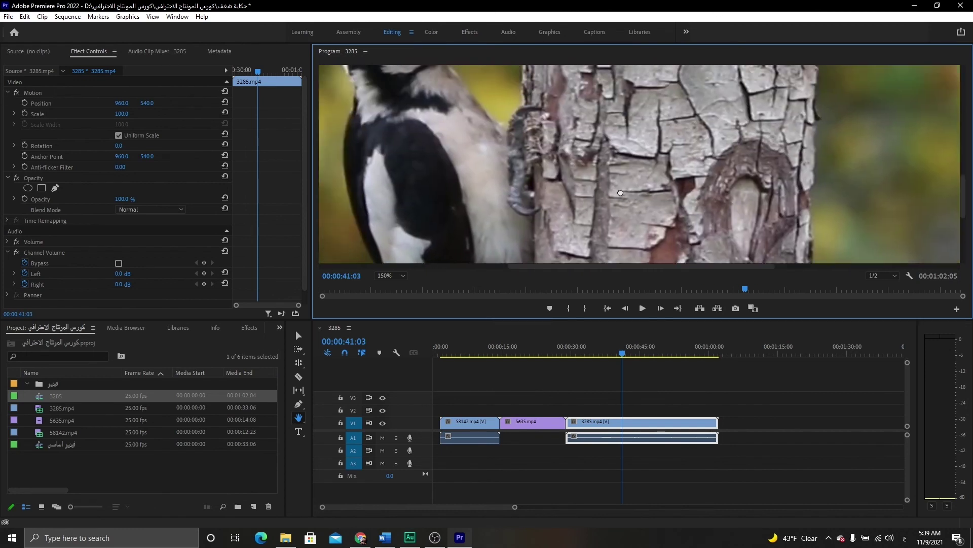
{"action": "key", "text": "v"}
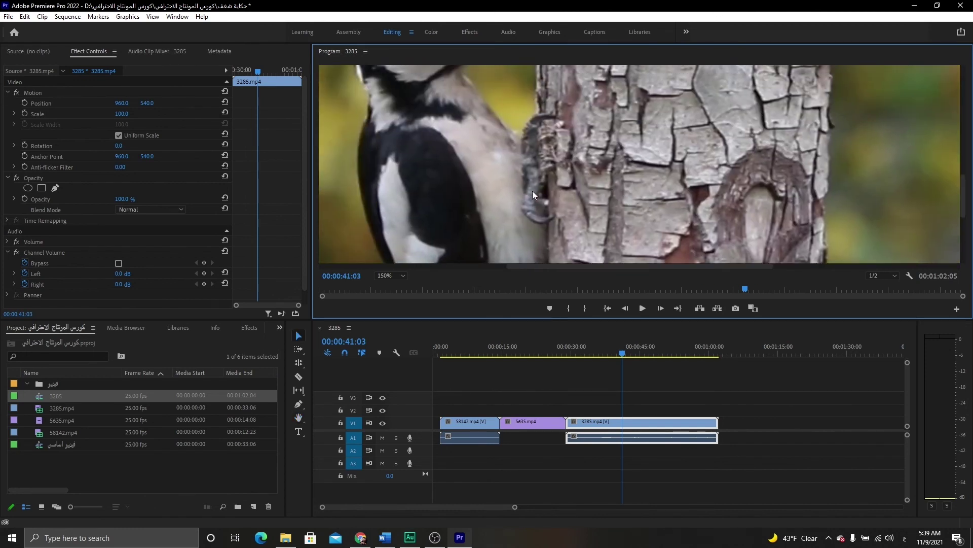
{"action": "left_click", "coordinate": [402, 274]}
{"action": "left_click", "coordinate": [397, 282]}
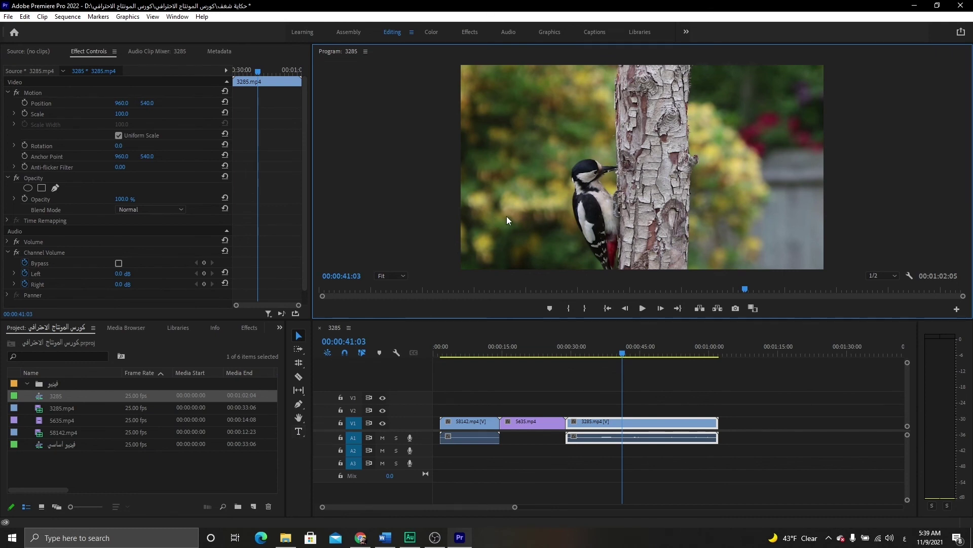
- Add a large white 'عنوان' text title, scaled up and placed at the frame's lower right
{"action": "key", "text": "t"}
{"action": "left_click", "coordinate": [733, 187]}
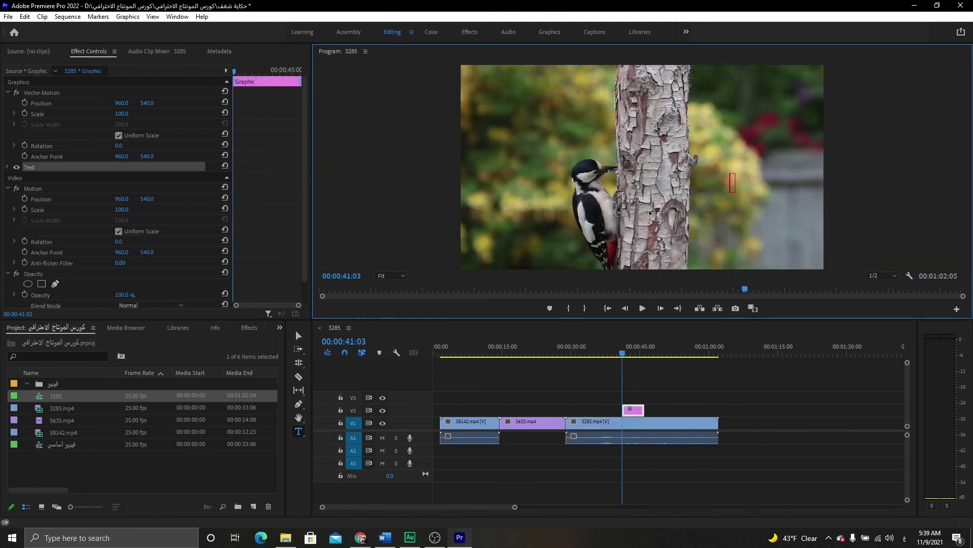
{"action": "type", "text": "عنوان"}
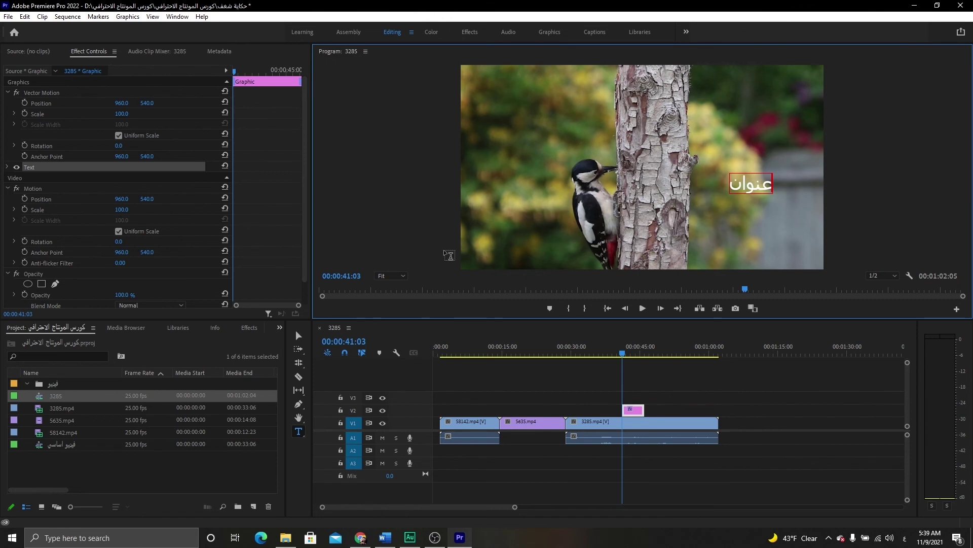
{"action": "left_click", "coordinate": [299, 336]}
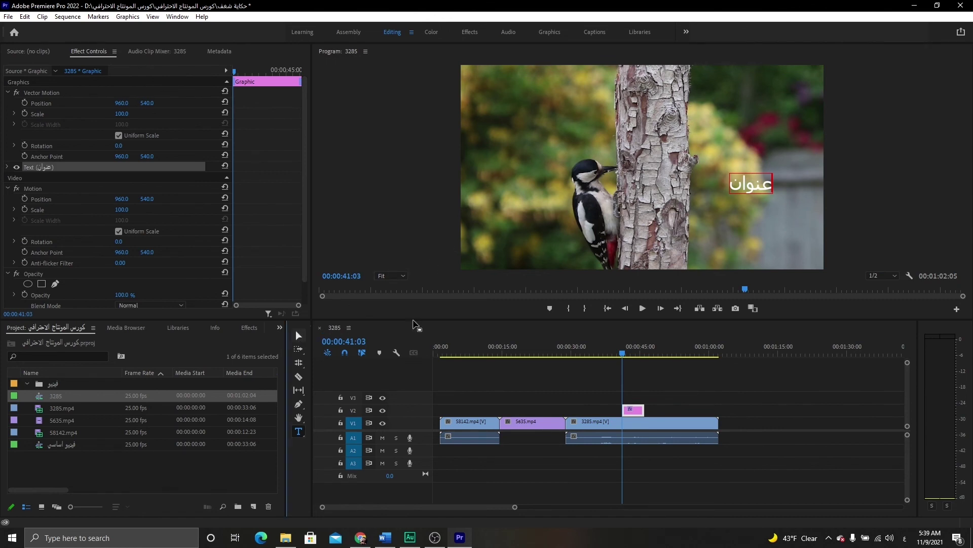
{"action": "left_click_drag", "start_coordinate": [772, 174], "coordinate": [815, 138]}
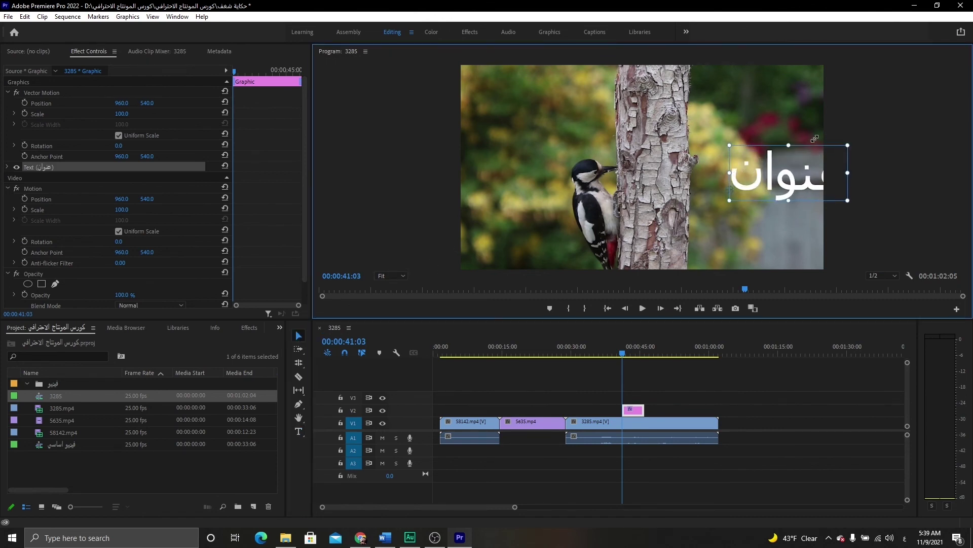
{"action": "left_click_drag", "start_coordinate": [793, 184], "coordinate": [761, 232]}
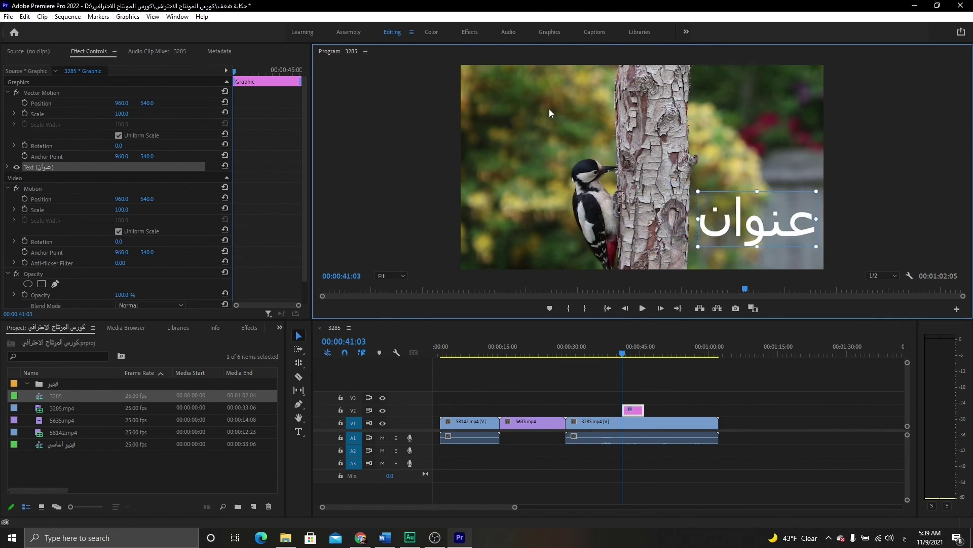
{"action": "left_click", "coordinate": [549, 35]}
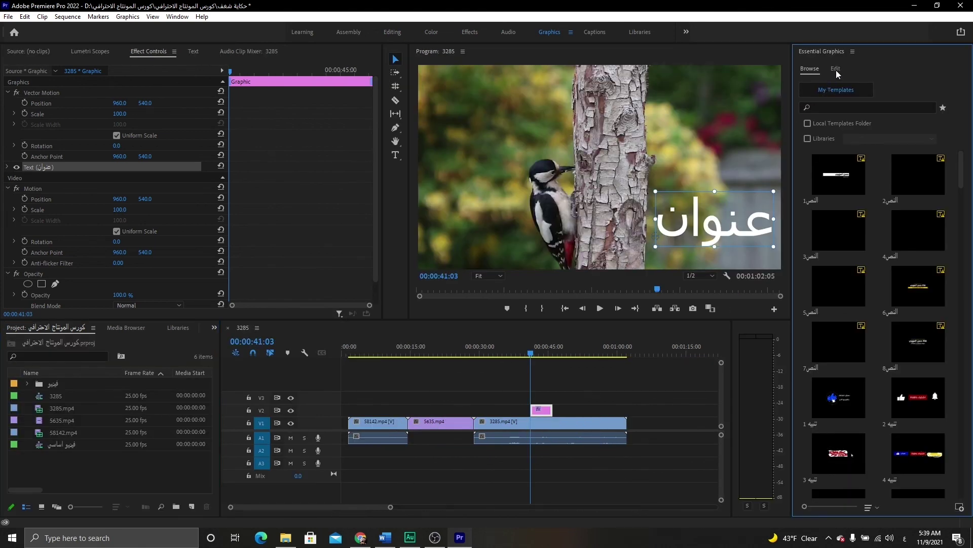
- Show the title's editable properties in Essential Graphics, then return to the Editing workspace
{"action": "left_click", "coordinate": [835, 70]}
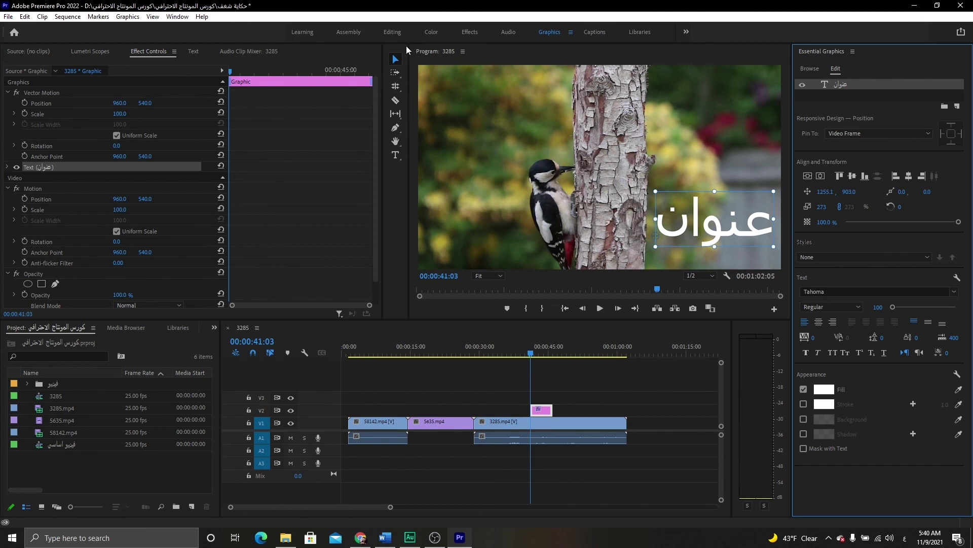
{"action": "left_click", "coordinate": [393, 32]}
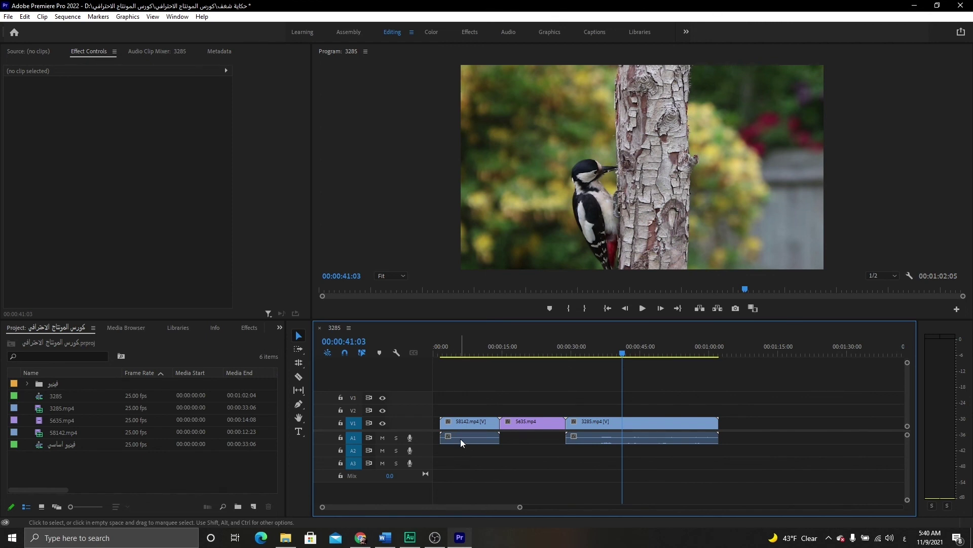
- Paste a 58142.mp4 copy past the sequence end, then delete it
{"action": "left_click", "coordinate": [455, 423]}
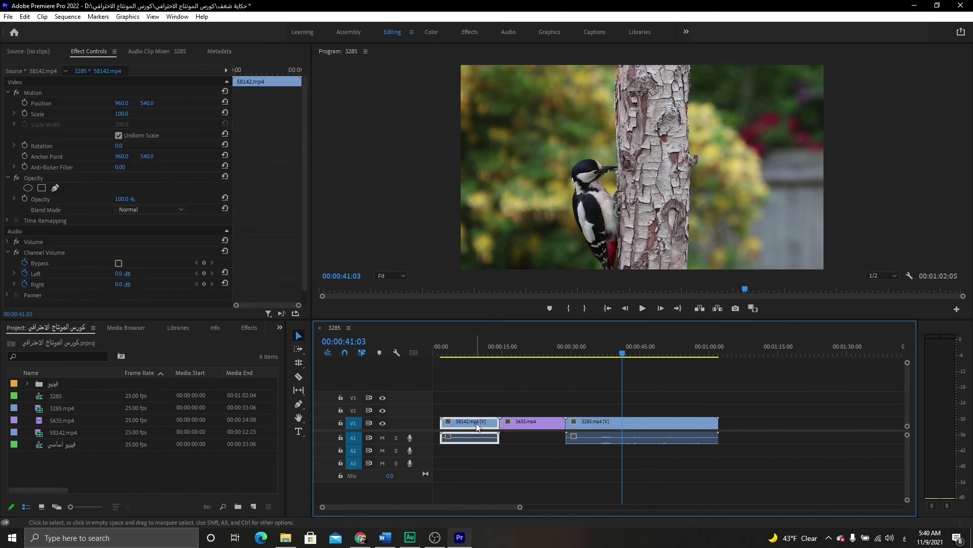
{"action": "left_click", "coordinate": [469, 350]}
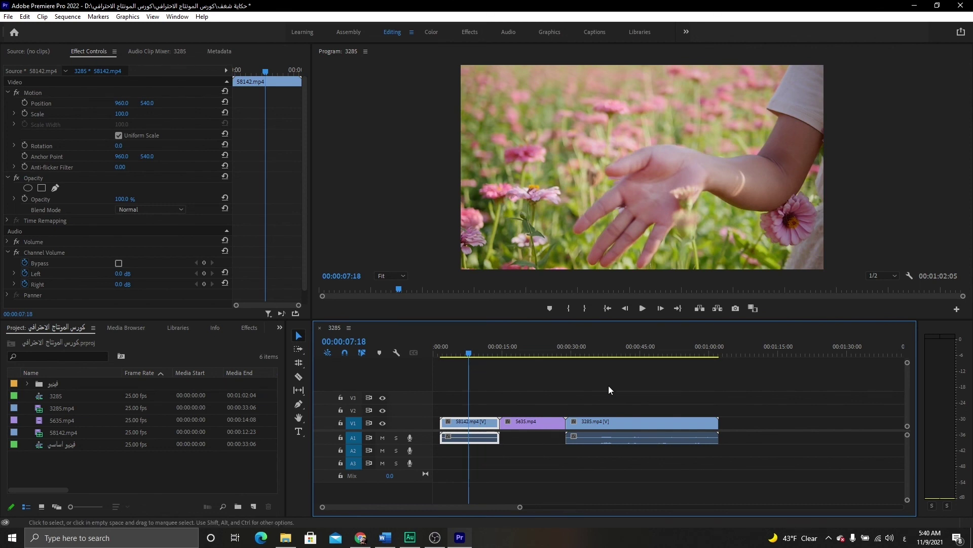
{"action": "left_click", "coordinate": [729, 348]}
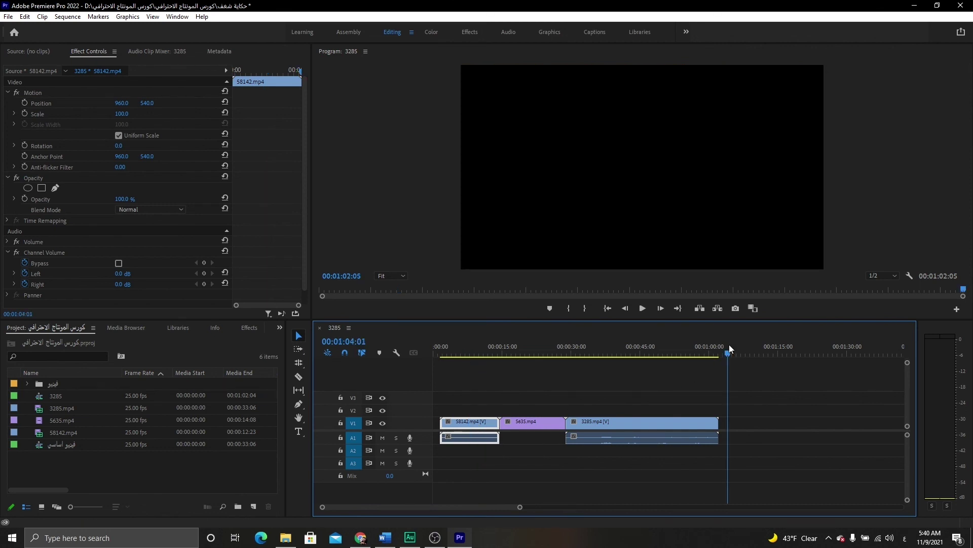
{"action": "key", "text": "ctrl+v"}
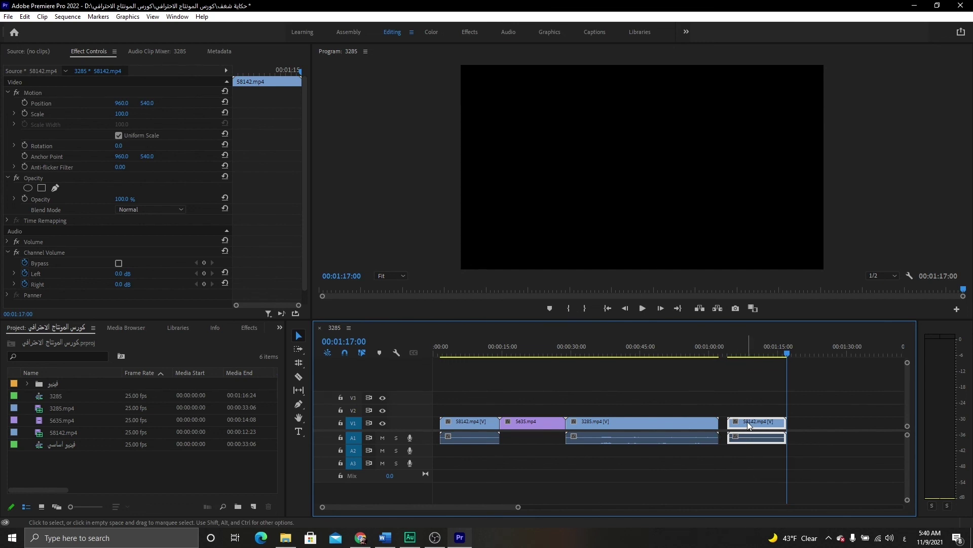
{"action": "key", "text": "Delete"}
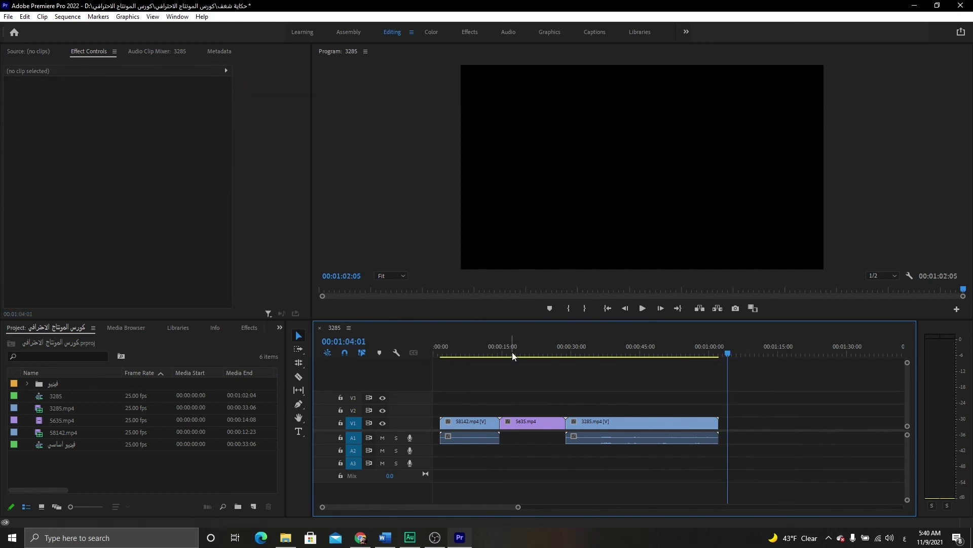
- Paste 58142.mp4 at 00:00:16:19 over 5635.mp4, then undo the paste
{"action": "left_click", "coordinate": [510, 354]}
{"action": "left_click", "coordinate": [470, 421]}
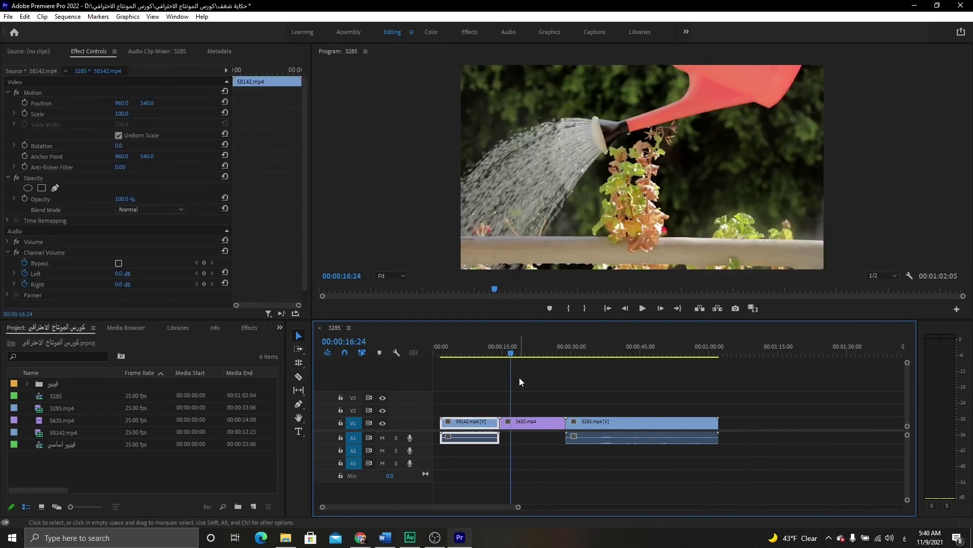
{"action": "left_click_drag", "start_coordinate": [510, 352], "coordinate": [474, 352]}
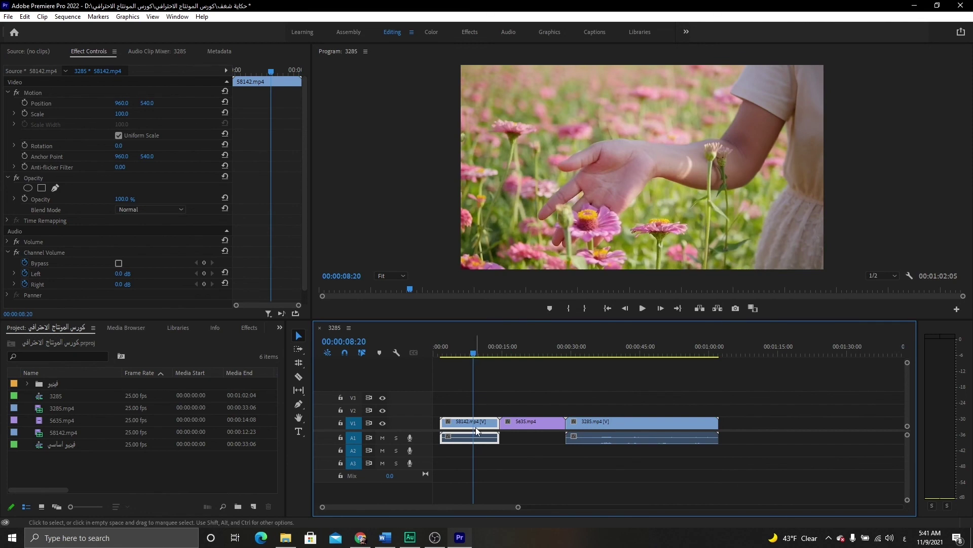
{"action": "left_click", "coordinate": [511, 350]}
{"action": "key", "text": "ctrl+v"}
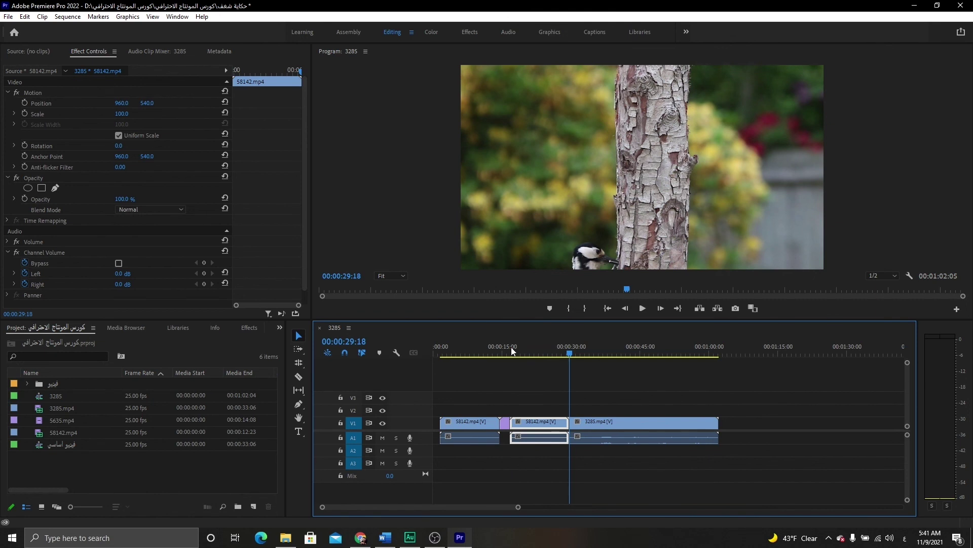
{"action": "key", "text": "ctrl+z"}
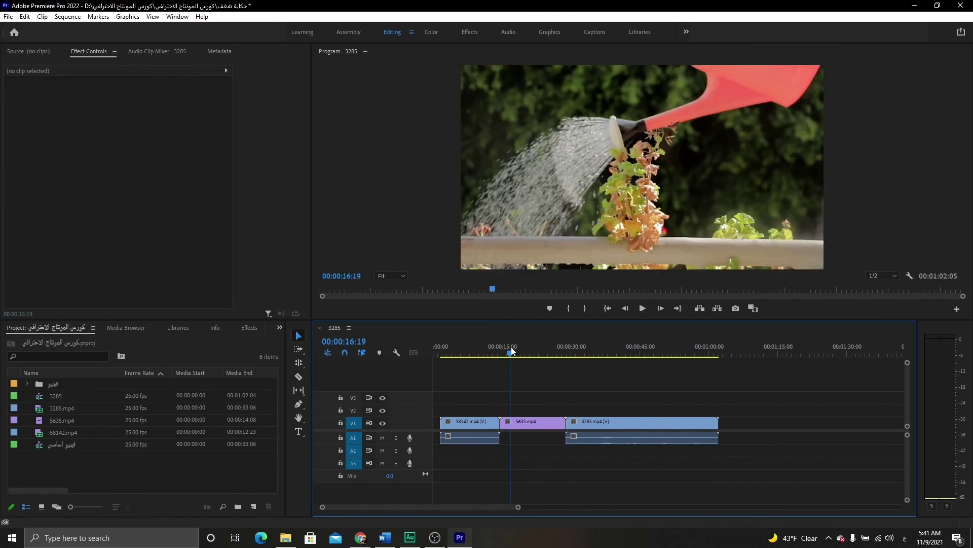
- Target V3, untarget A1 and A2, and paste 58142.mp4 onto V3/A3 at 00:00:16:03
{"action": "left_click", "coordinate": [543, 424]}
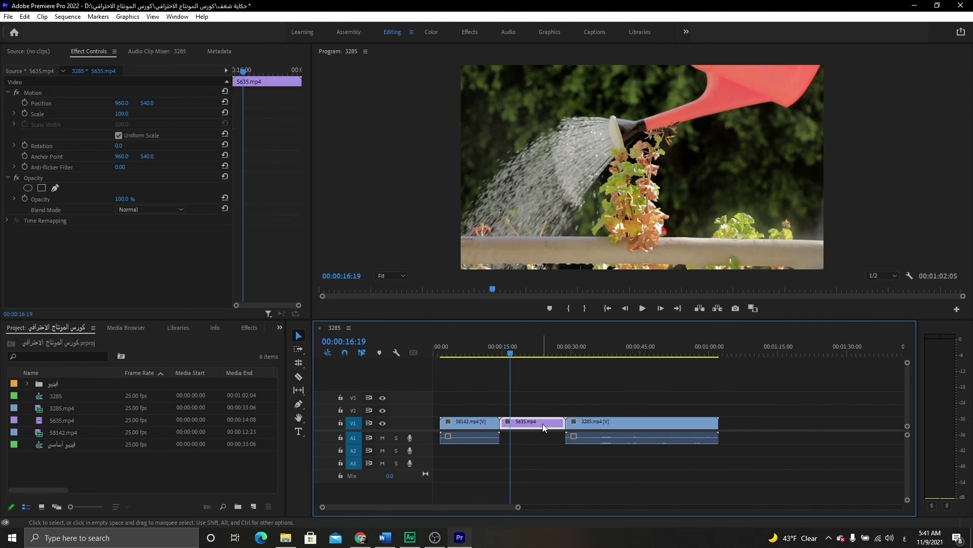
{"action": "left_click", "coordinate": [348, 437]}
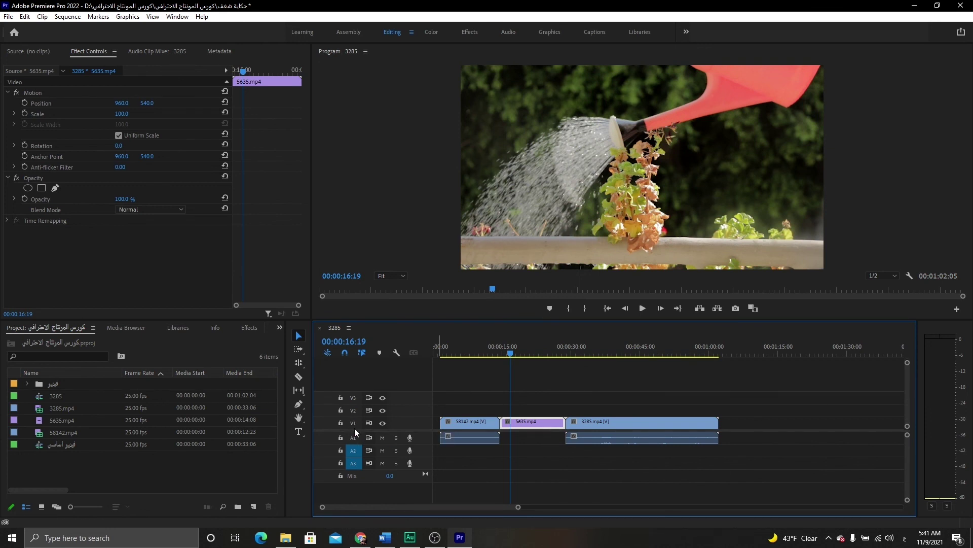
{"action": "left_click", "coordinate": [354, 400]}
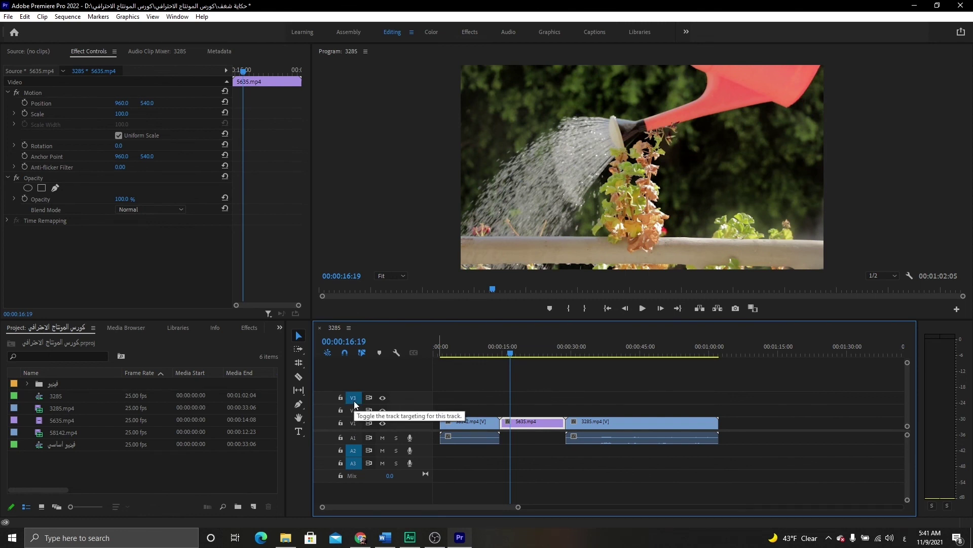
{"action": "left_click", "coordinate": [356, 450]}
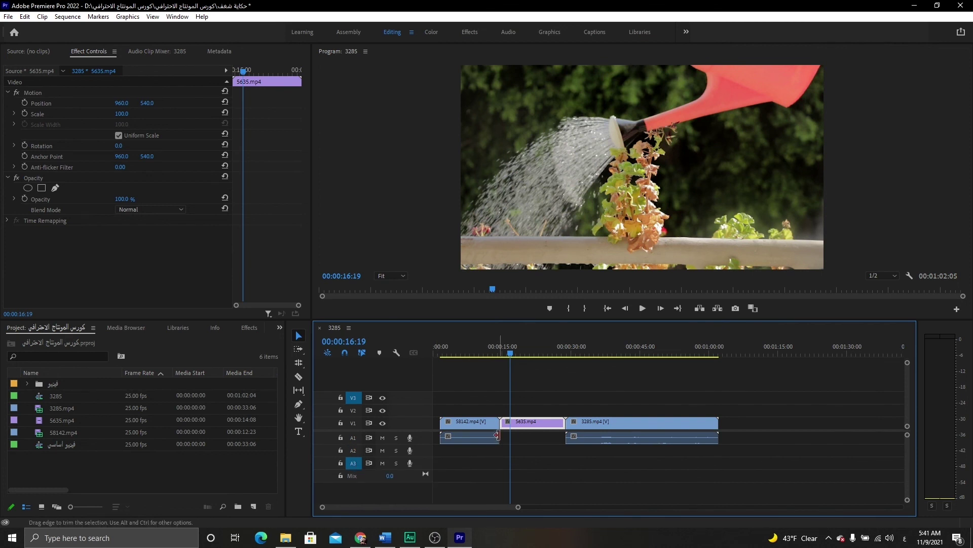
{"action": "left_click", "coordinate": [509, 354]}
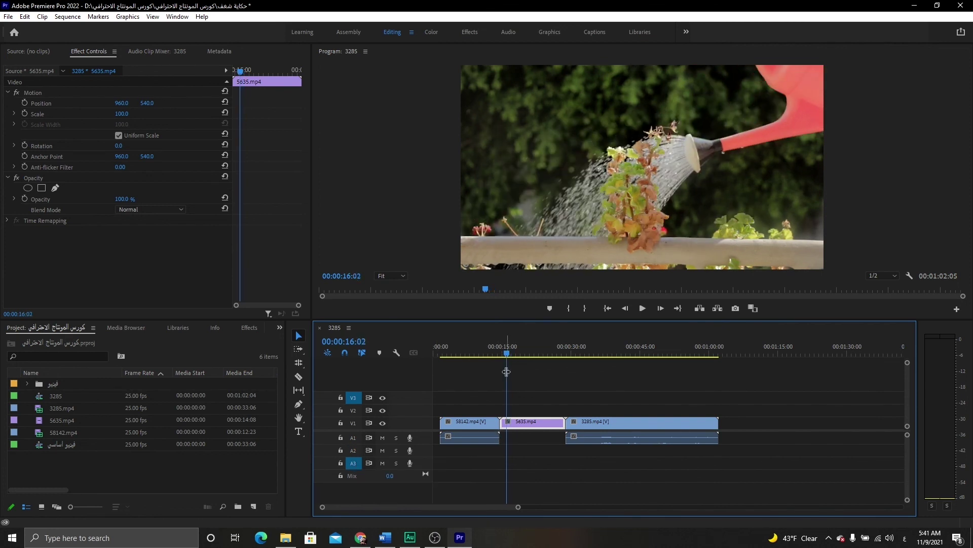
{"action": "key", "text": "ctrl+v"}
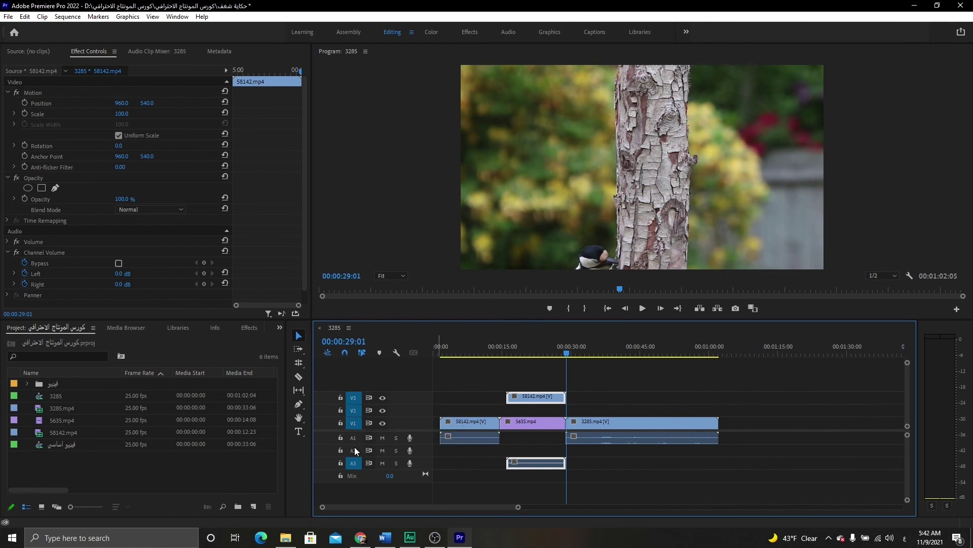
- Re-target A1 and A2 and delete the pasted clip from V3/A3
{"action": "left_click", "coordinate": [354, 449]}
{"action": "left_click", "coordinate": [356, 439]}
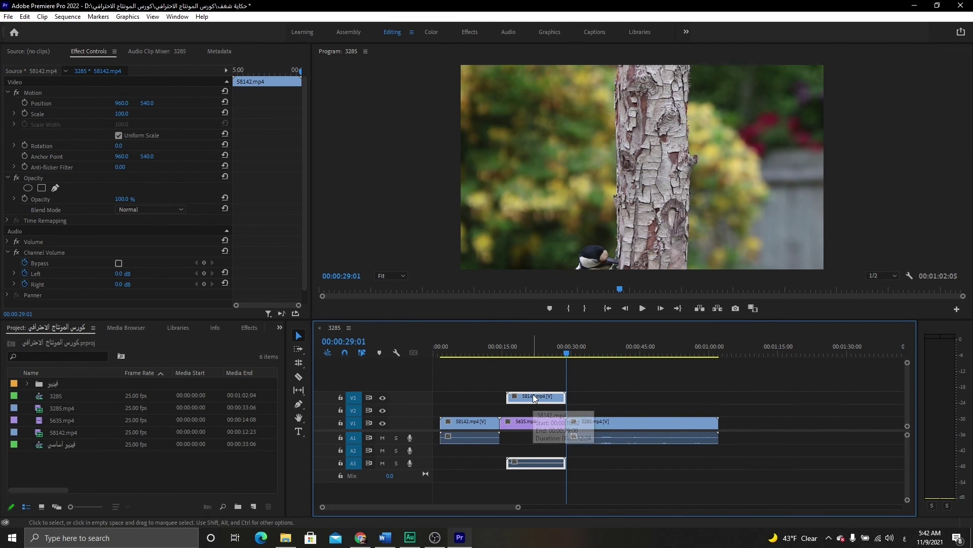
{"action": "key", "text": "Delete"}
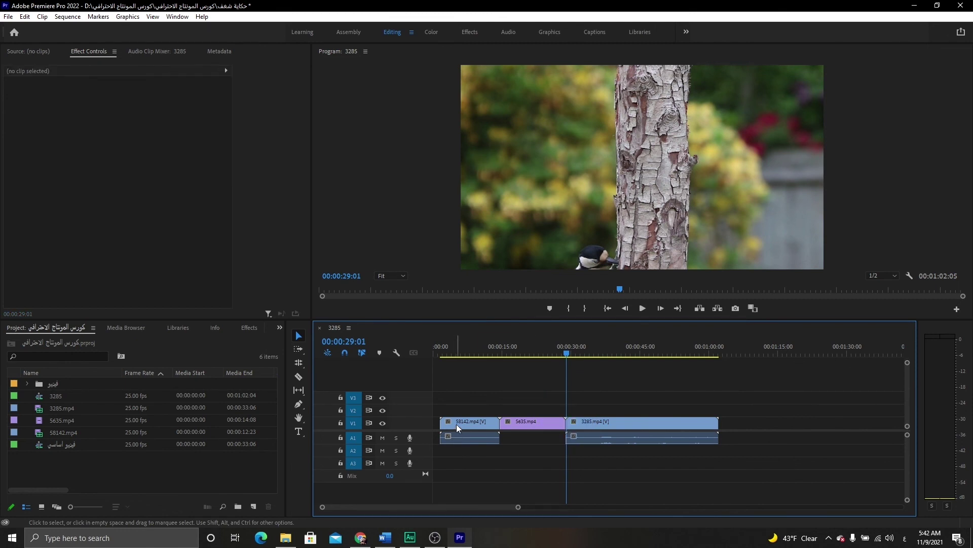
- Duplicate 58142.mp4 onto V2 and A2, and copy 3285.mp4 to the timeline end
{"action": "left_click", "coordinate": [457, 423]}
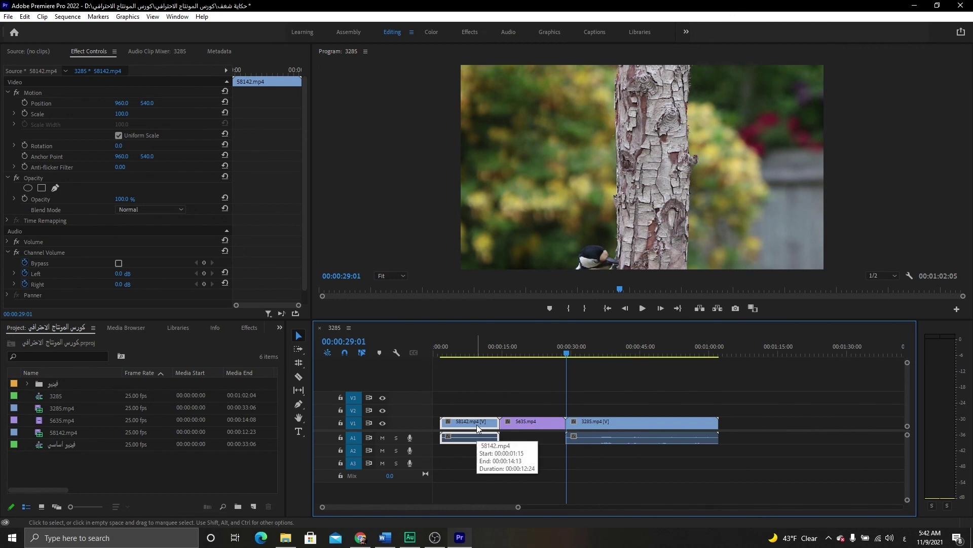
{"action": "left_click", "coordinate": [473, 353]}
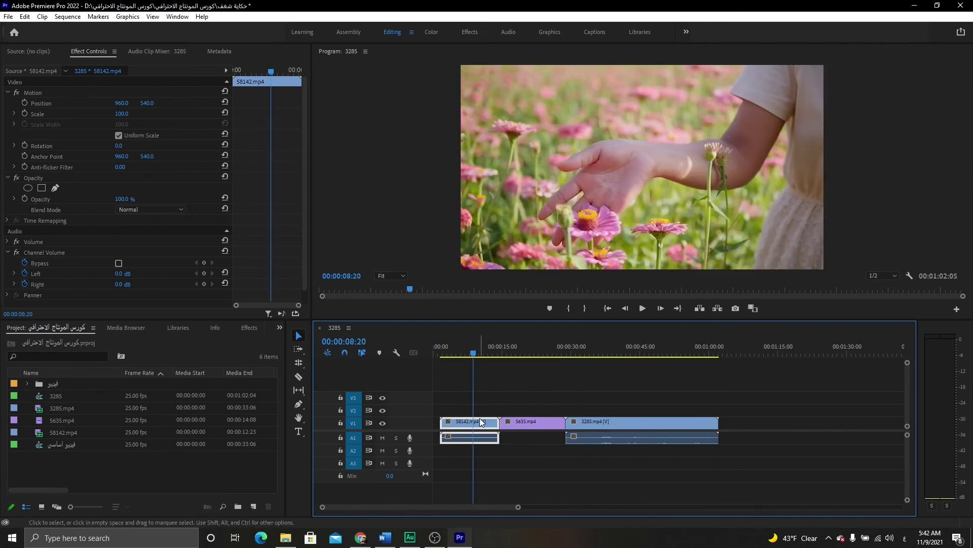
{"action": "left_click_drag", "start_coordinate": [479, 417], "coordinate": [458, 410]}
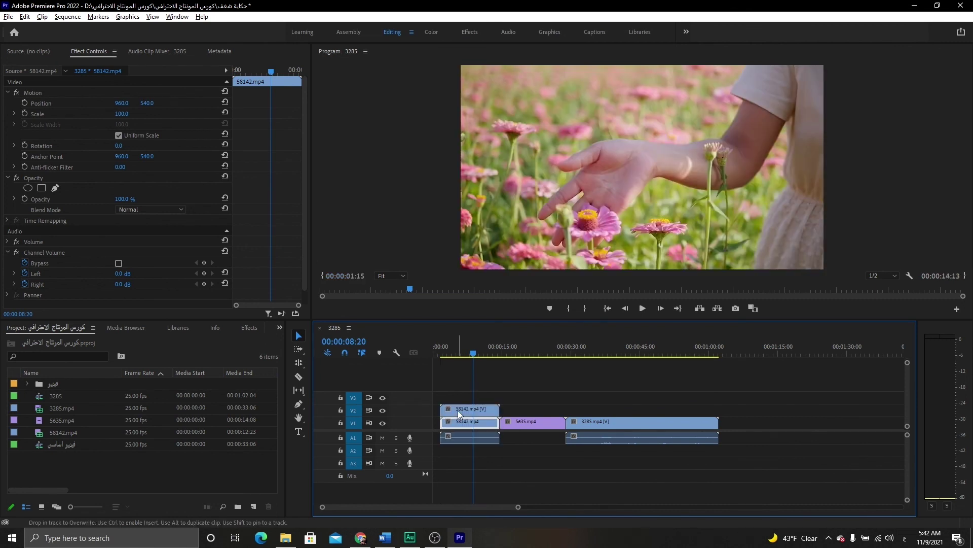
{"action": "left_click", "coordinate": [456, 437]}
{"action": "left_click_drag", "start_coordinate": [464, 437], "coordinate": [462, 453]}
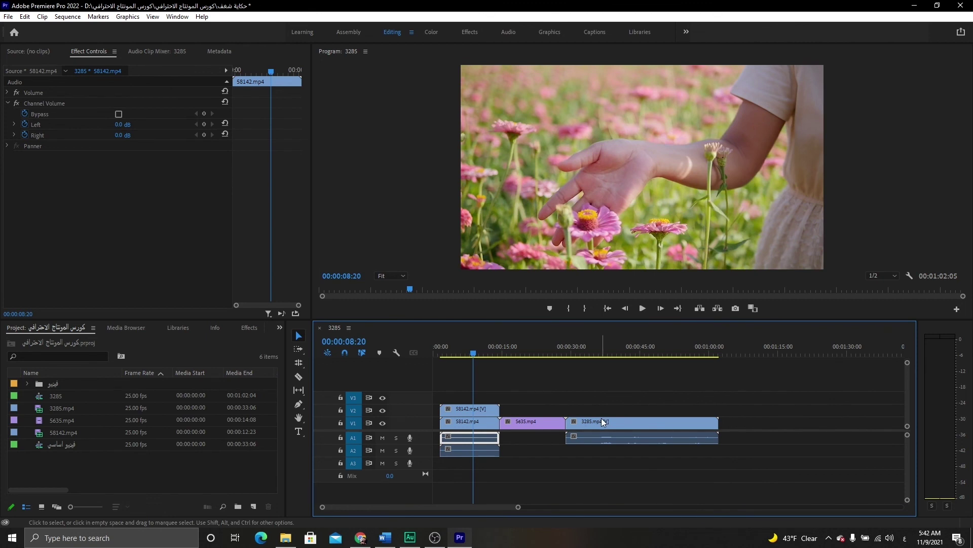
{"action": "left_click_drag", "start_coordinate": [602, 419], "coordinate": [765, 421]}
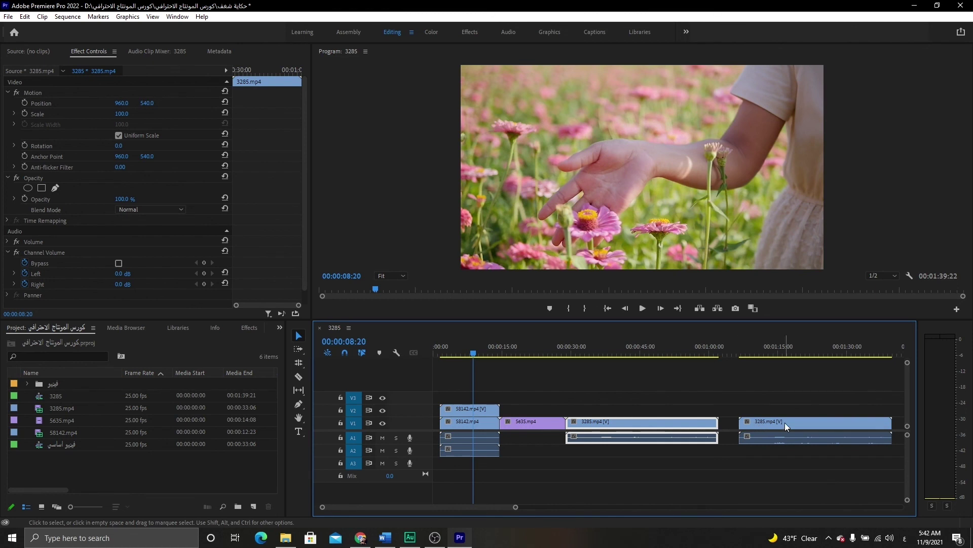
{"action": "left_click", "coordinate": [631, 427], "text": "alt"}
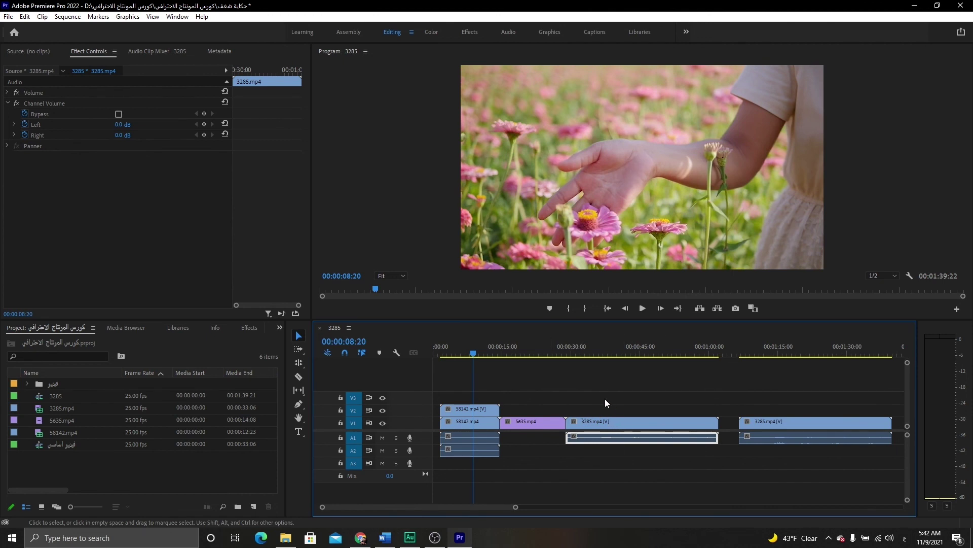
- Shift 3285.mp4 up to V3 and back down to V1 with Alt+Up/Down
{"action": "left_click", "coordinate": [616, 424]}
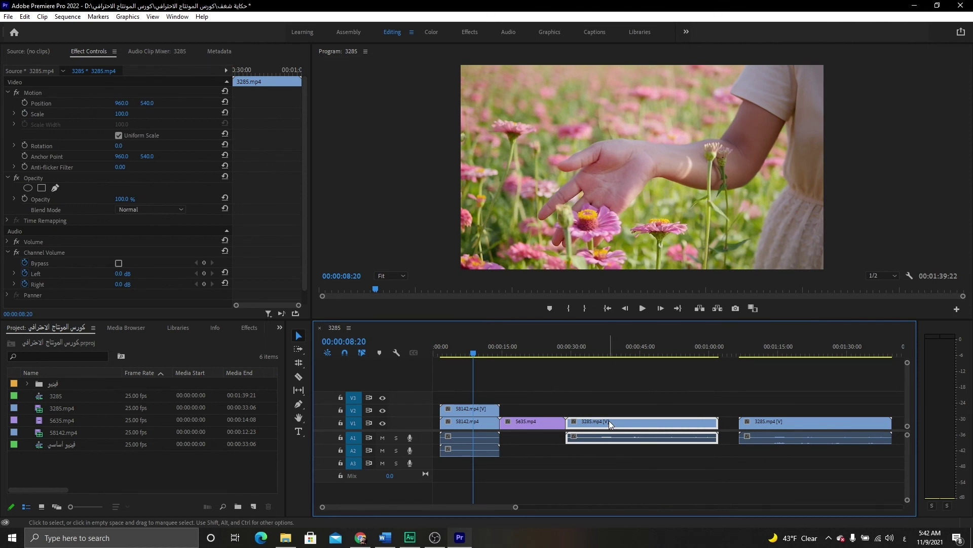
{"action": "left_click_drag", "start_coordinate": [610, 421], "coordinate": [612, 425]}
{"action": "key", "text": "alt+Up"}
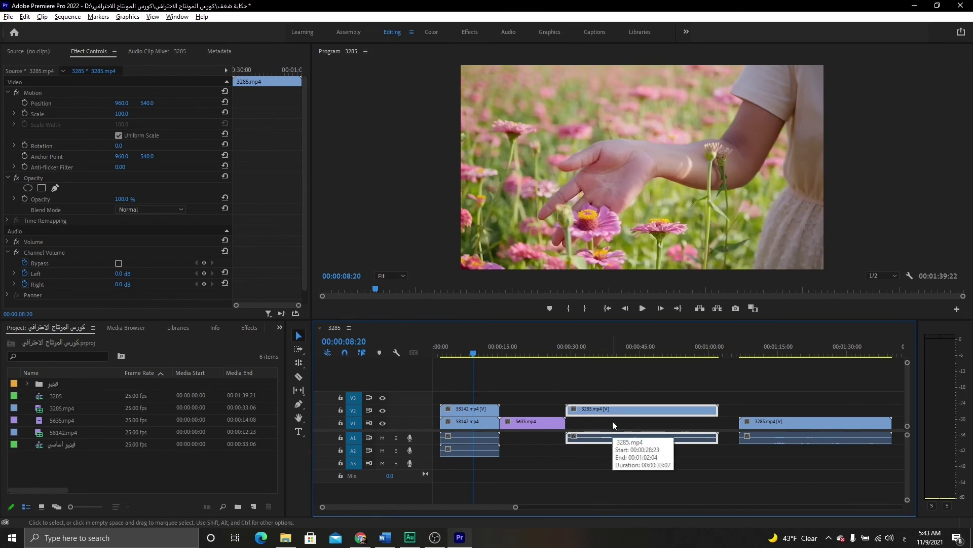
{"action": "key", "text": "alt+Up"}
{"action": "key", "text": "alt+Down"}
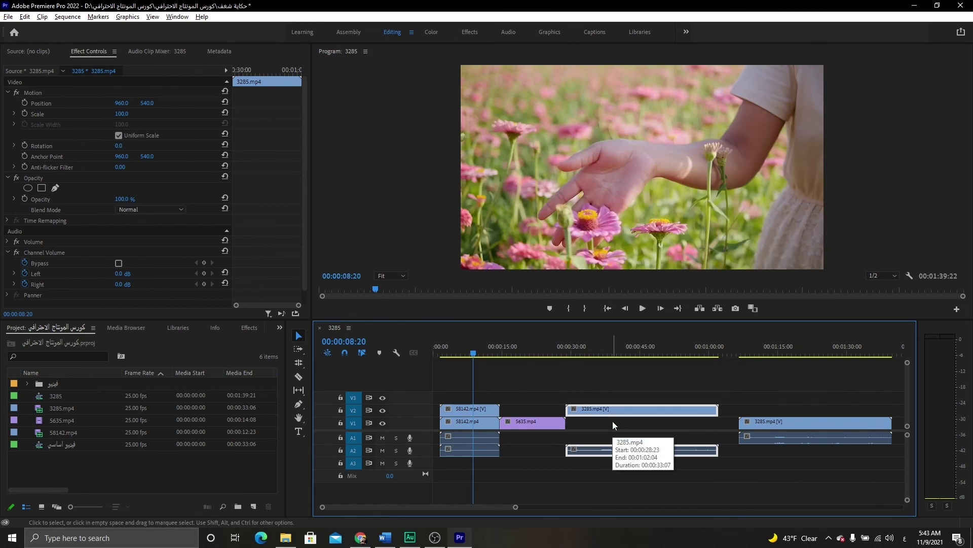
{"action": "key", "text": "alt+Down"}
{"action": "key", "text": "alt+Up"}
{"action": "key", "text": "alt+Up"}
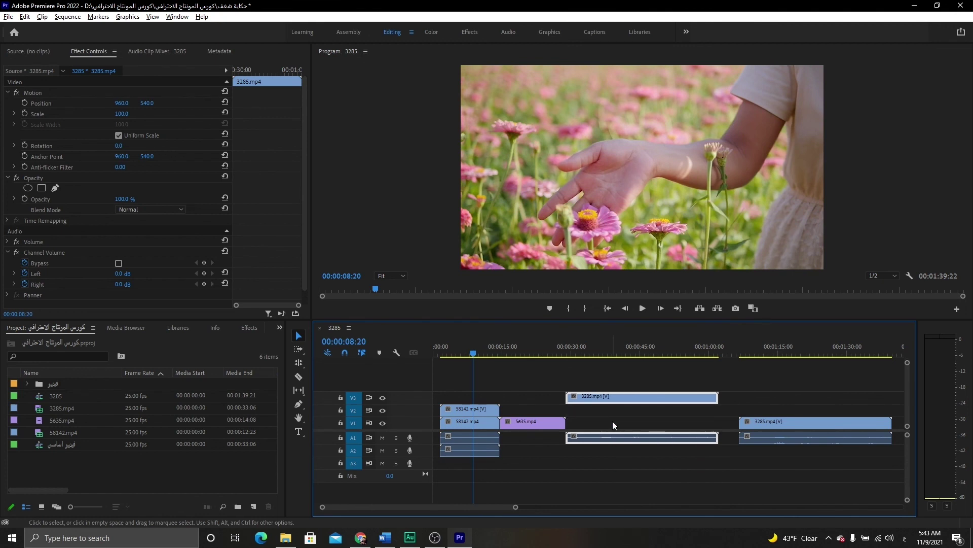
{"action": "key", "text": "alt+Down"}
{"action": "key", "text": "alt+Down"}
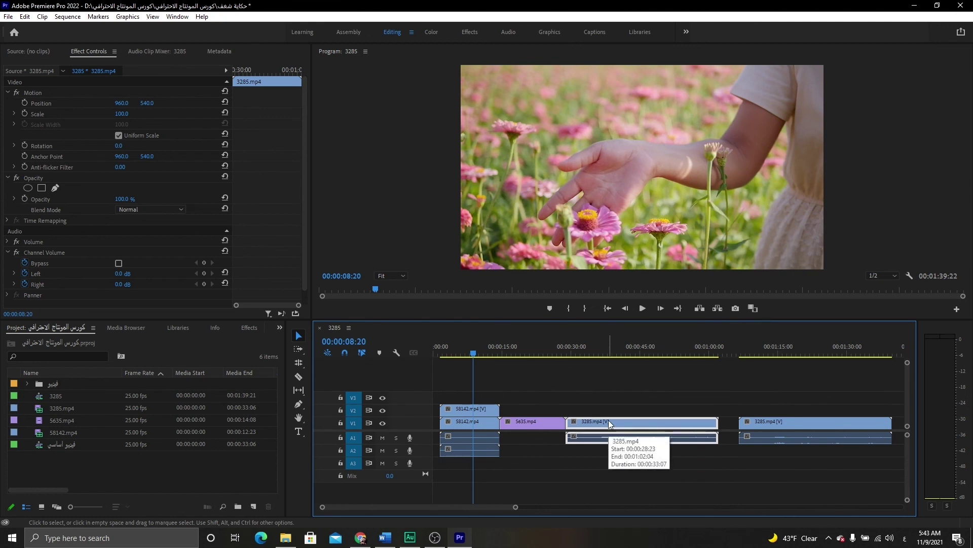